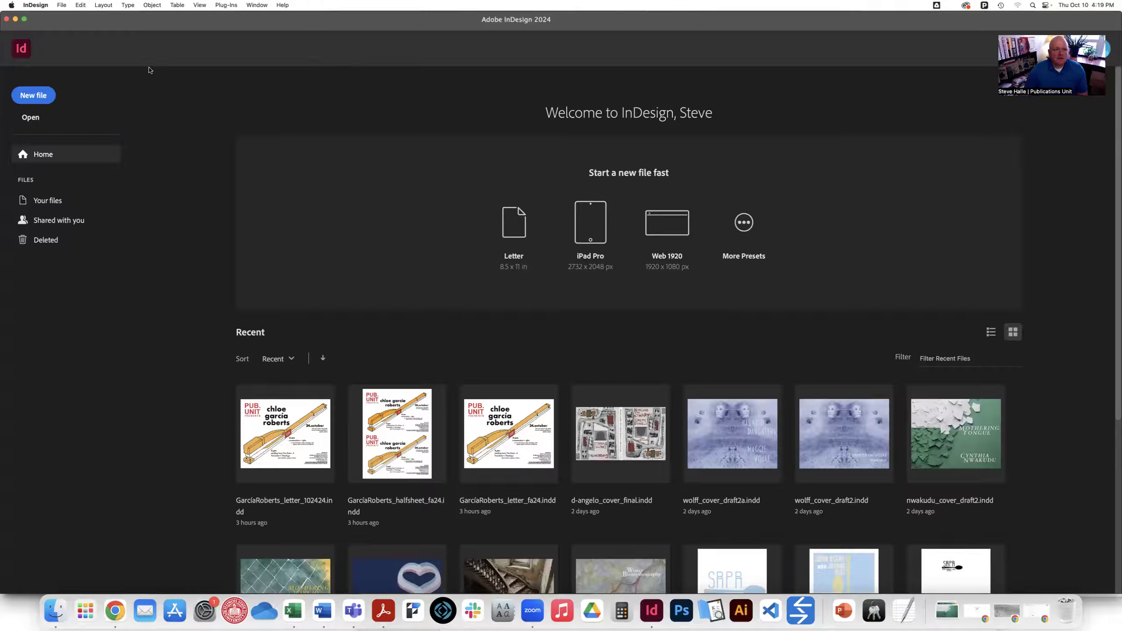
Start a new print document from the Letter - Half preset and set it to 100 pages
left_click(61, 5)
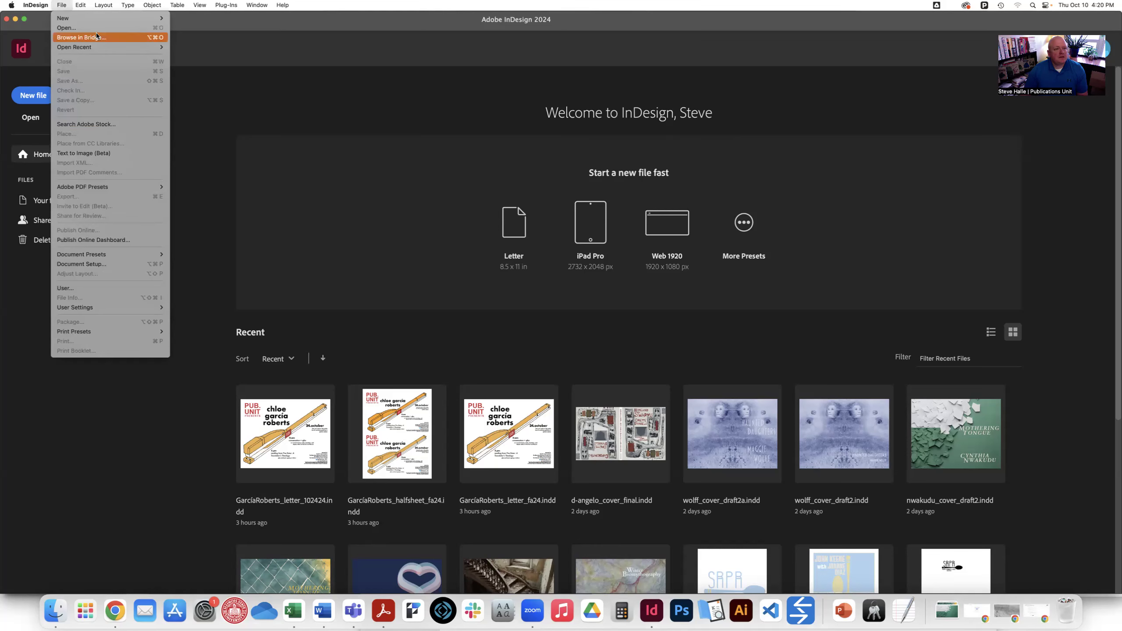
mouse_move(83, 20)
left_click(209, 18)
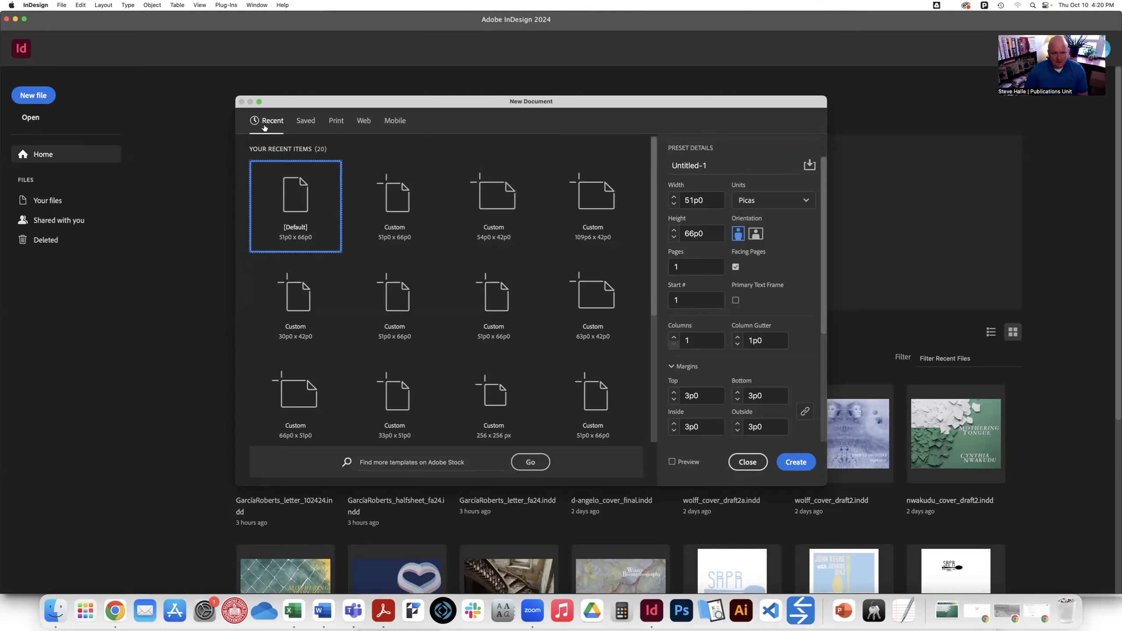
left_click(336, 121)
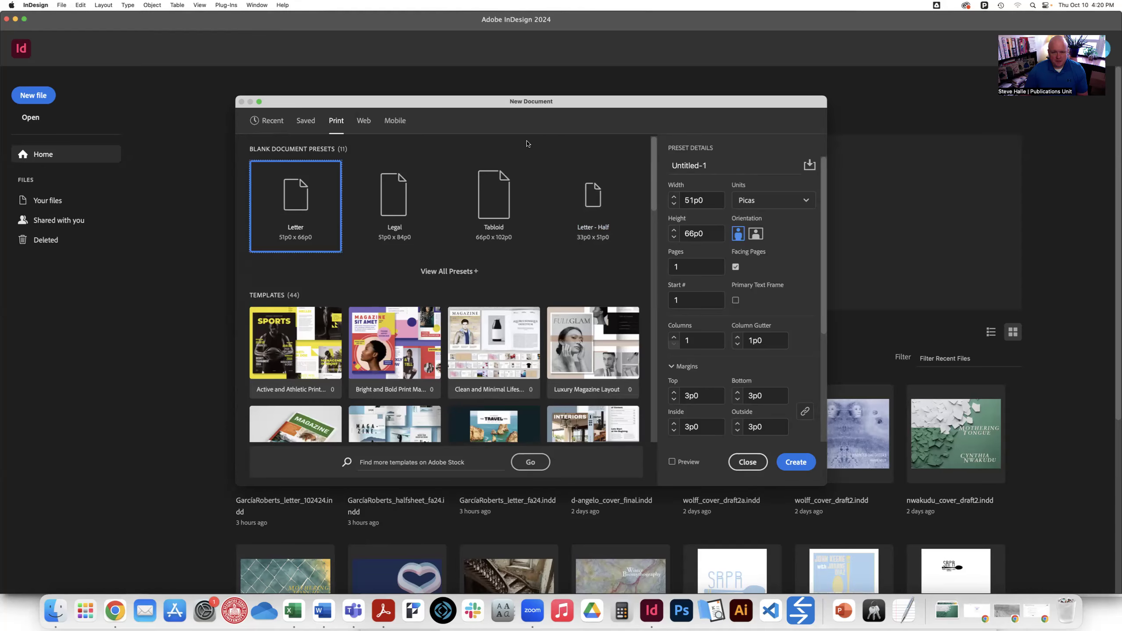
left_click(593, 198)
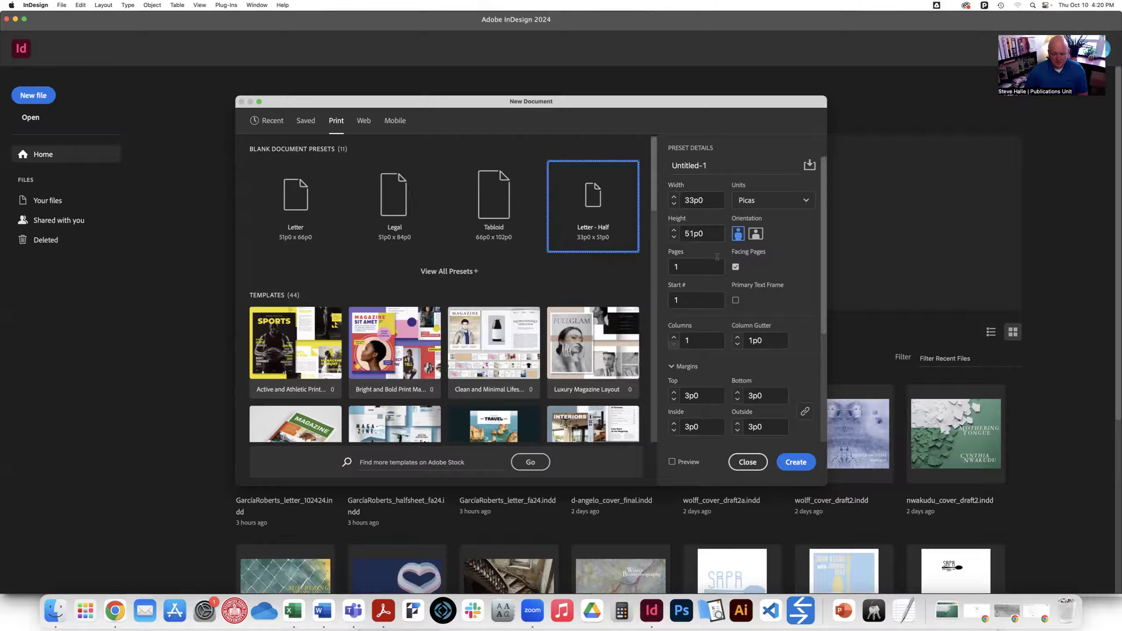
left_click(682, 267)
type("100")
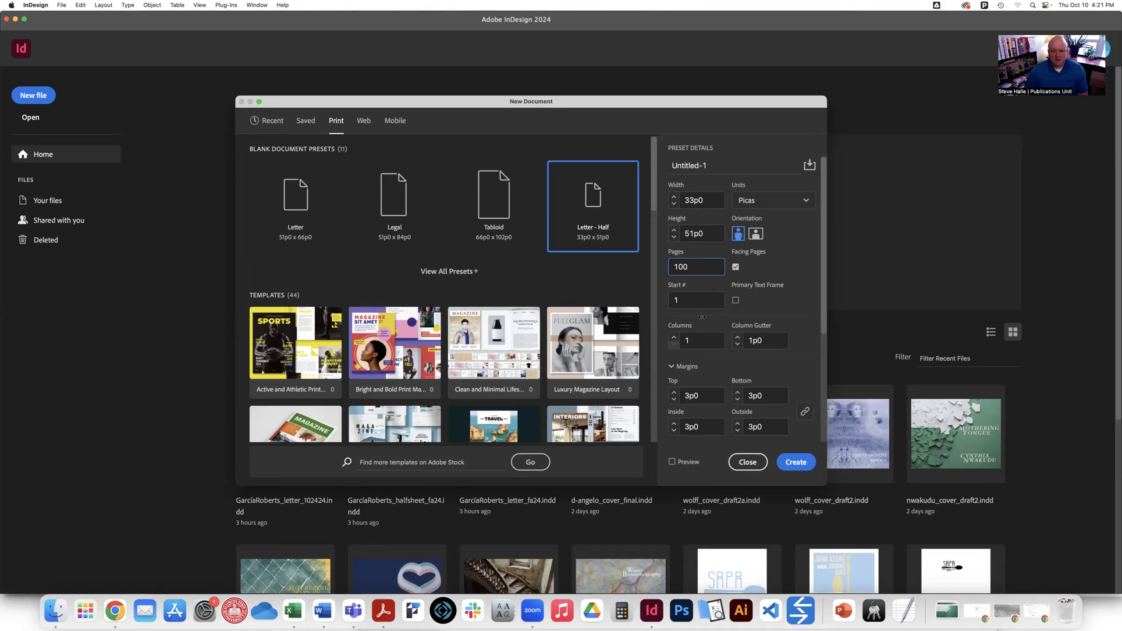
Unlink the margins and set them to 6p0 top, 7p6 bottom, 6p0 inside and 5p3 outside
scroll(711, 353, "down", 4)
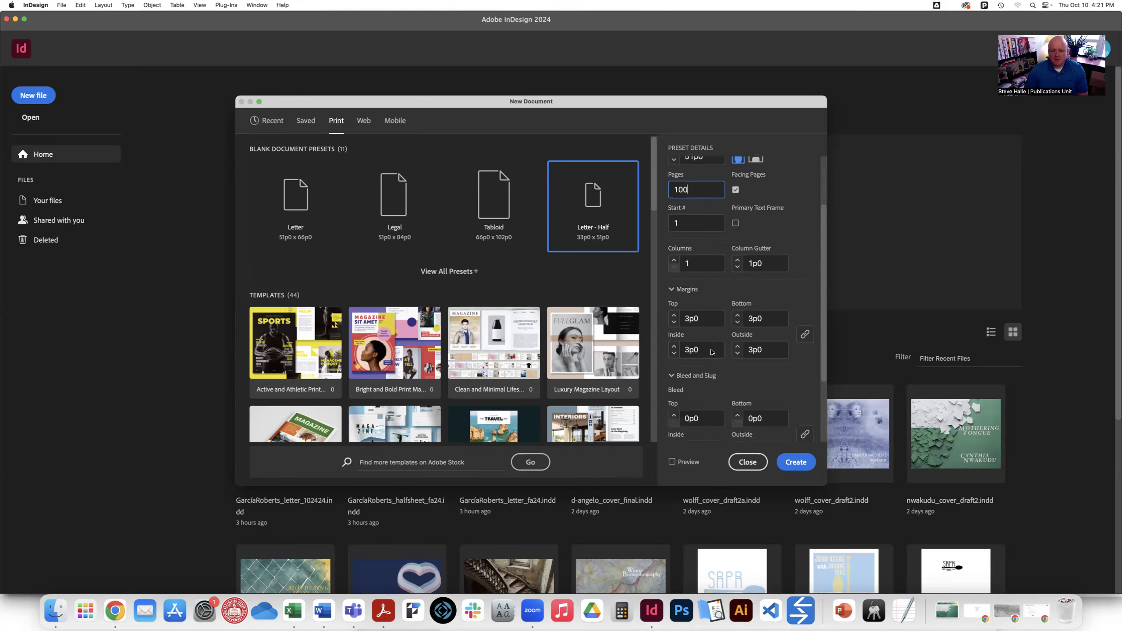
scroll(711, 353, "down", 1)
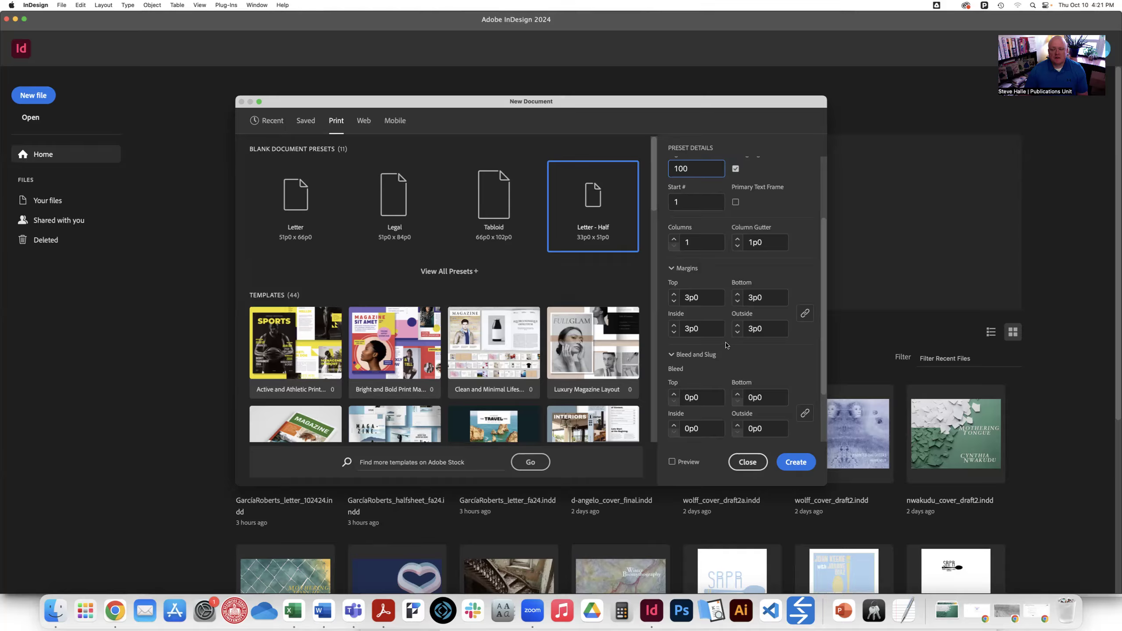
left_click(804, 313)
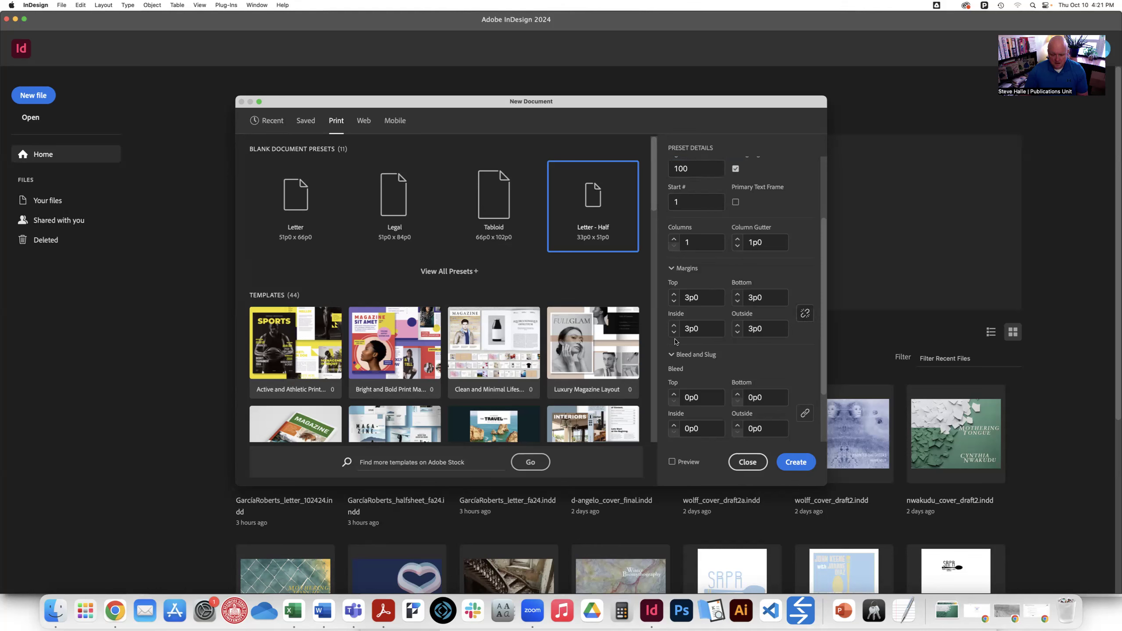
left_click(705, 298)
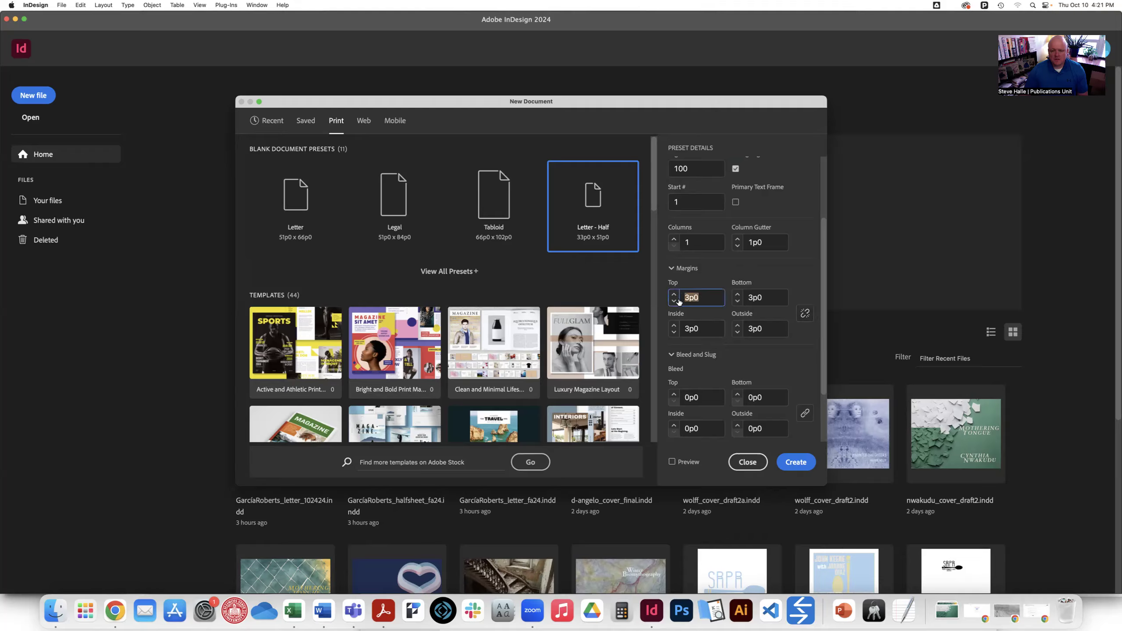
type("6p0")
left_click(766, 297)
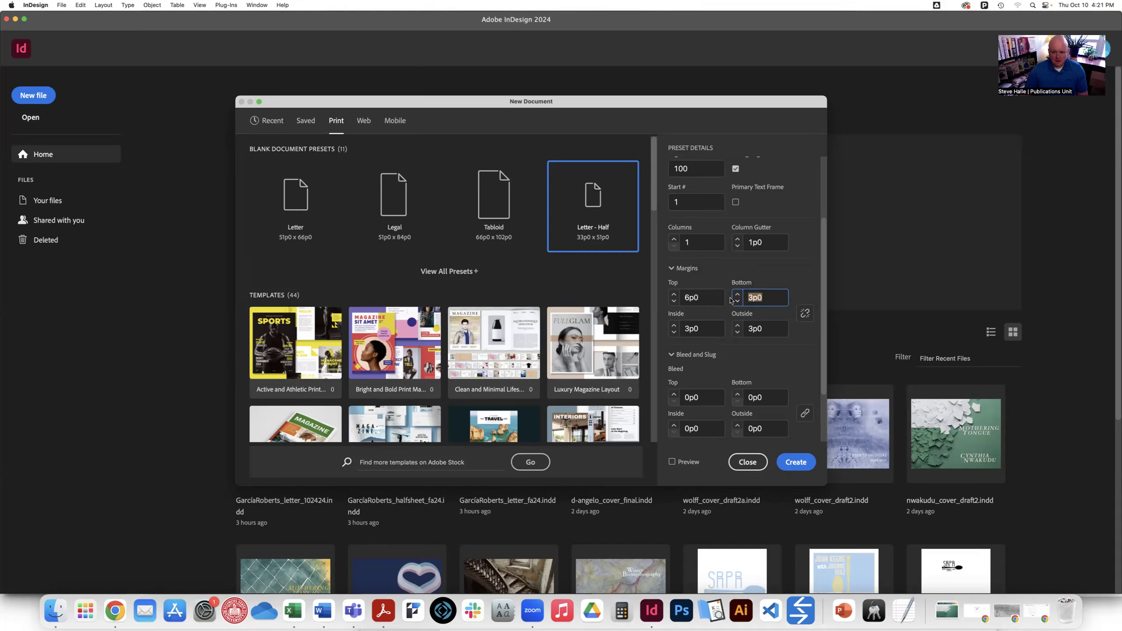
type("7p6")
left_click(693, 329)
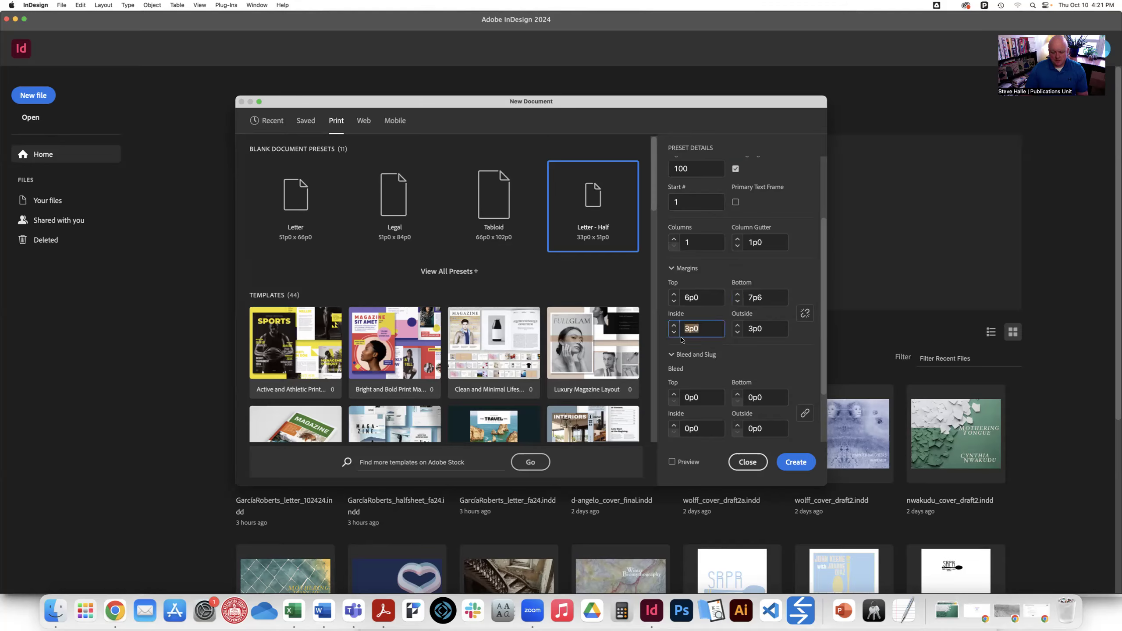
type("6p0")
double_click(747, 328)
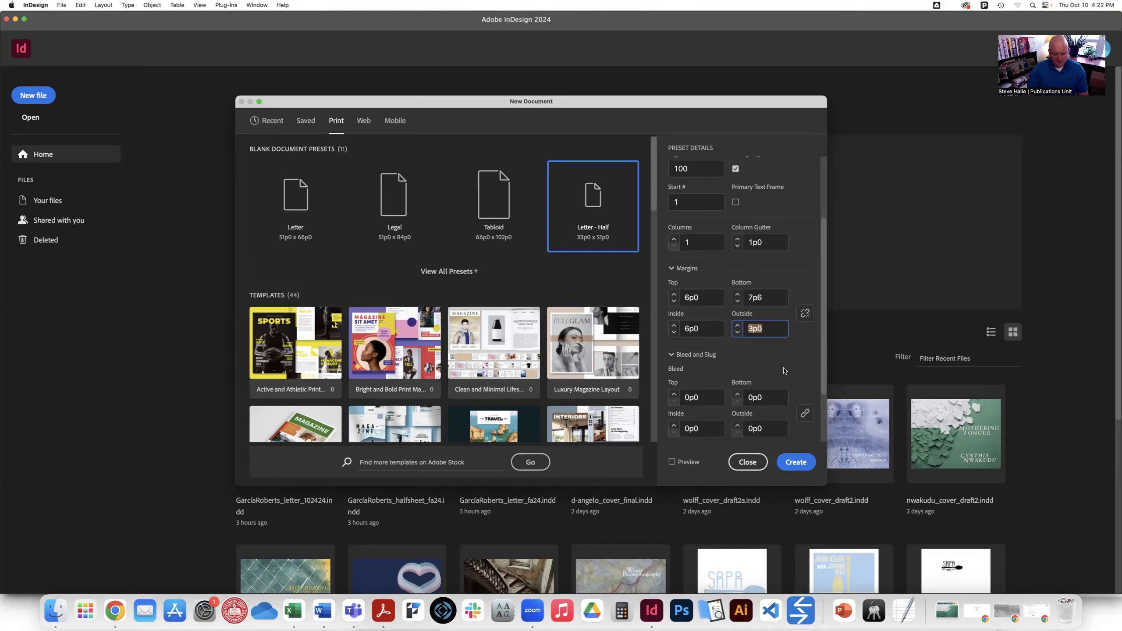
type("5p3")
Unlink the bleed values and set the top, bottom and outside bleed to 0p9
scroll(744, 371, "up", 1)
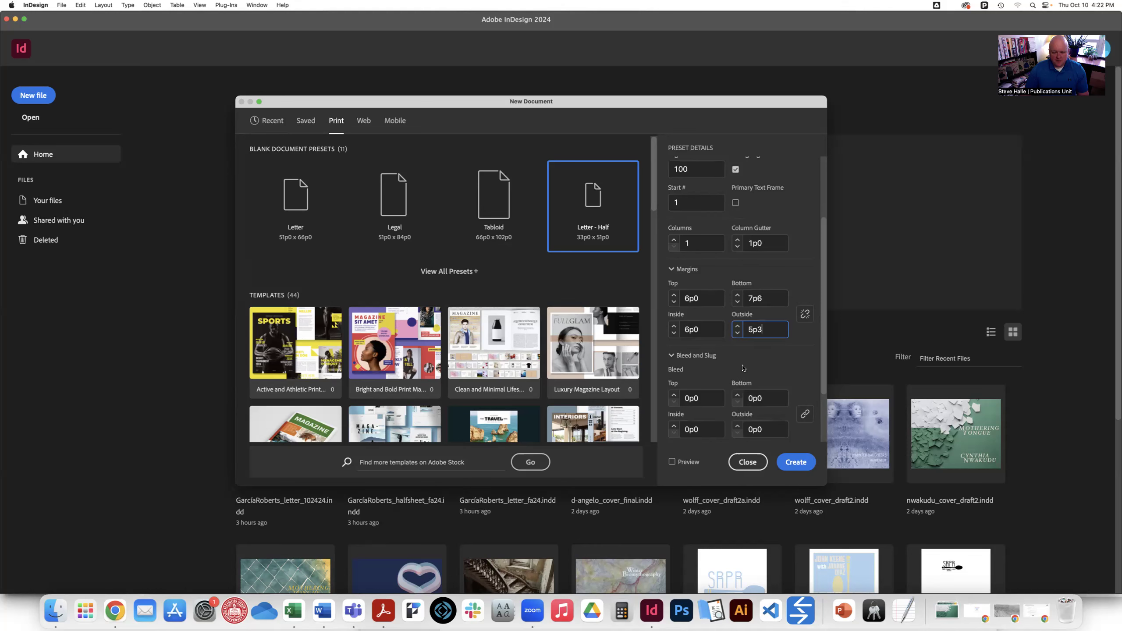
scroll(738, 365, "down", 2)
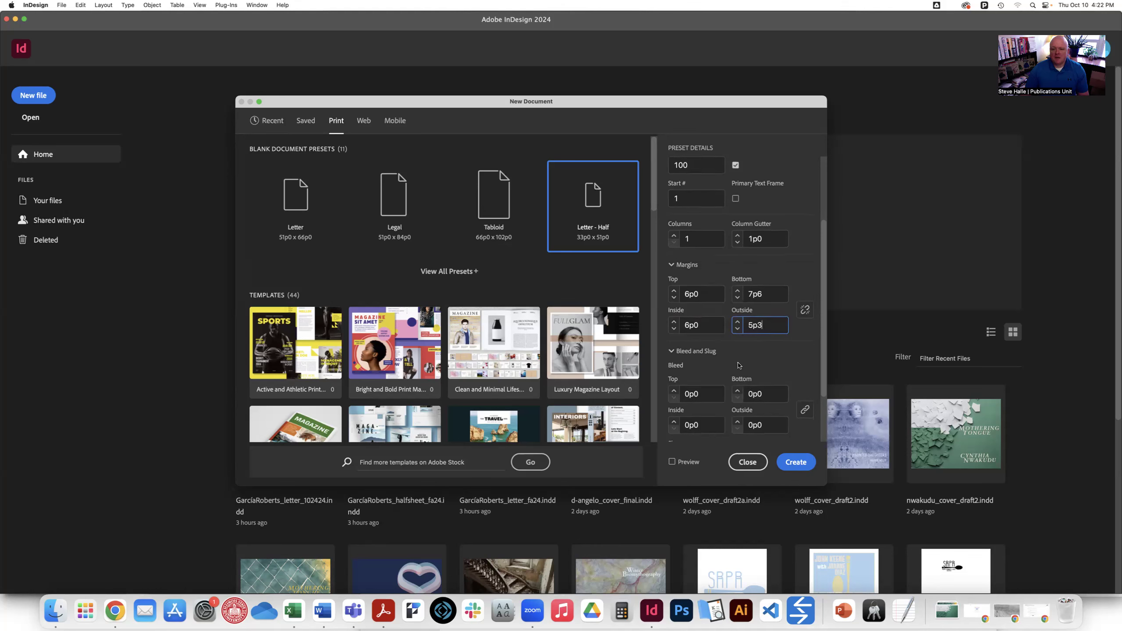
scroll(738, 365, "down", 3)
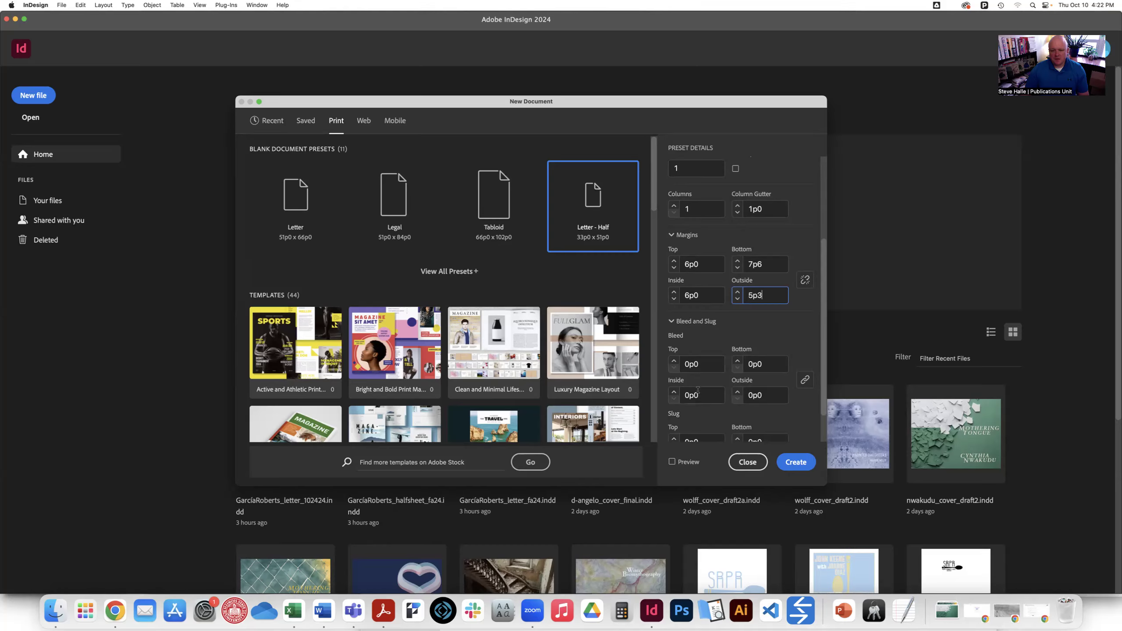
left_click(804, 380)
left_click(804, 381)
left_click(685, 370)
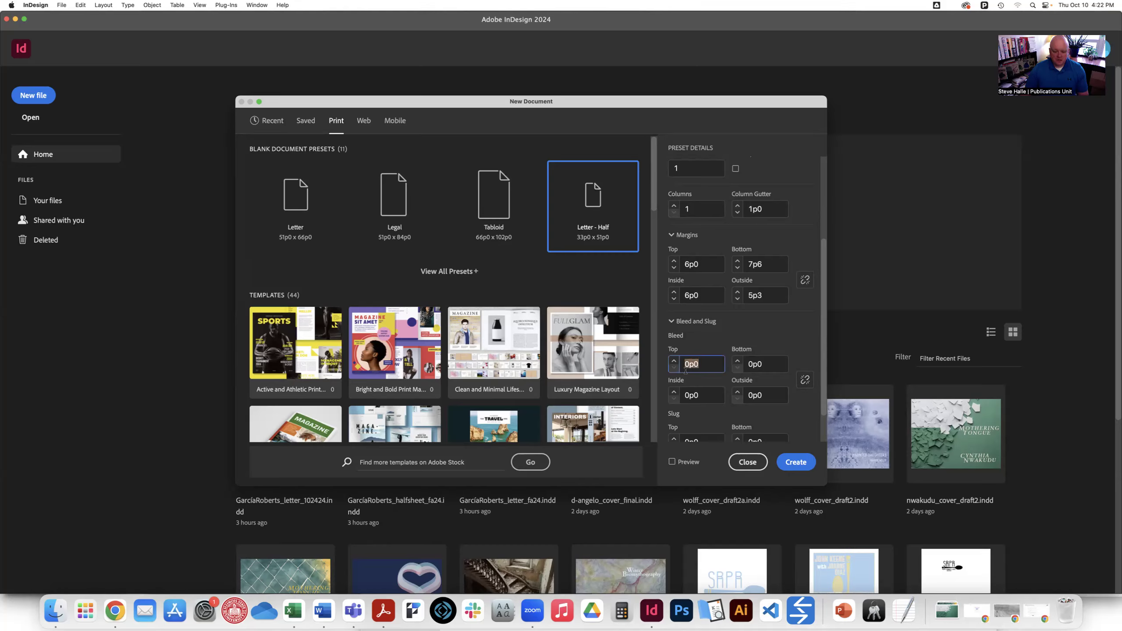
type("0p9")
key("Tab")
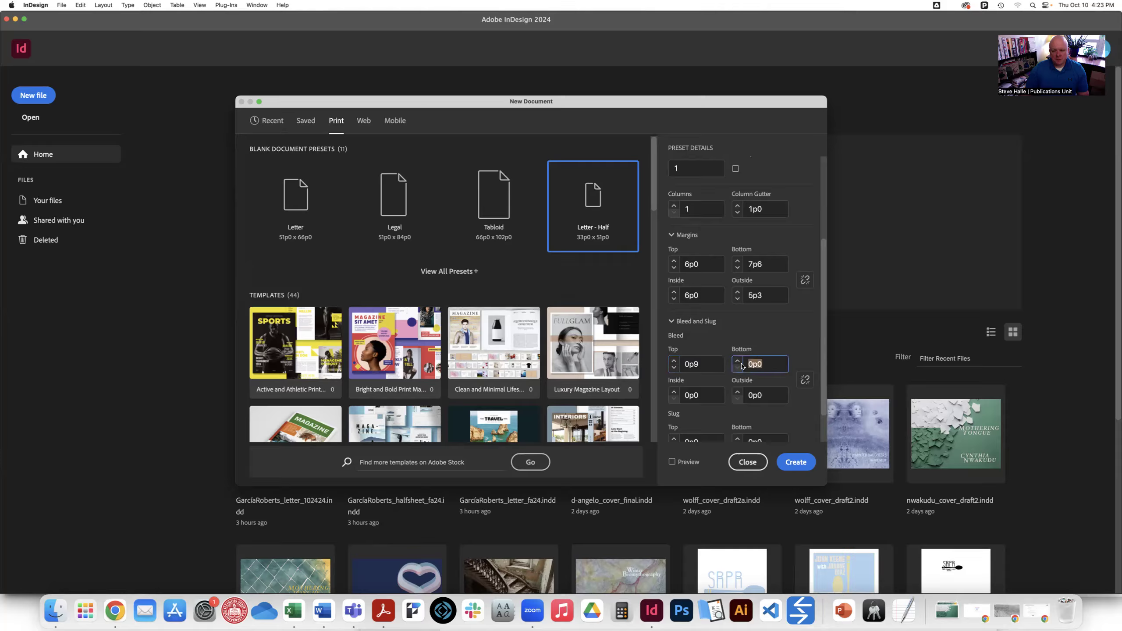
type("0p9")
left_click(768, 395)
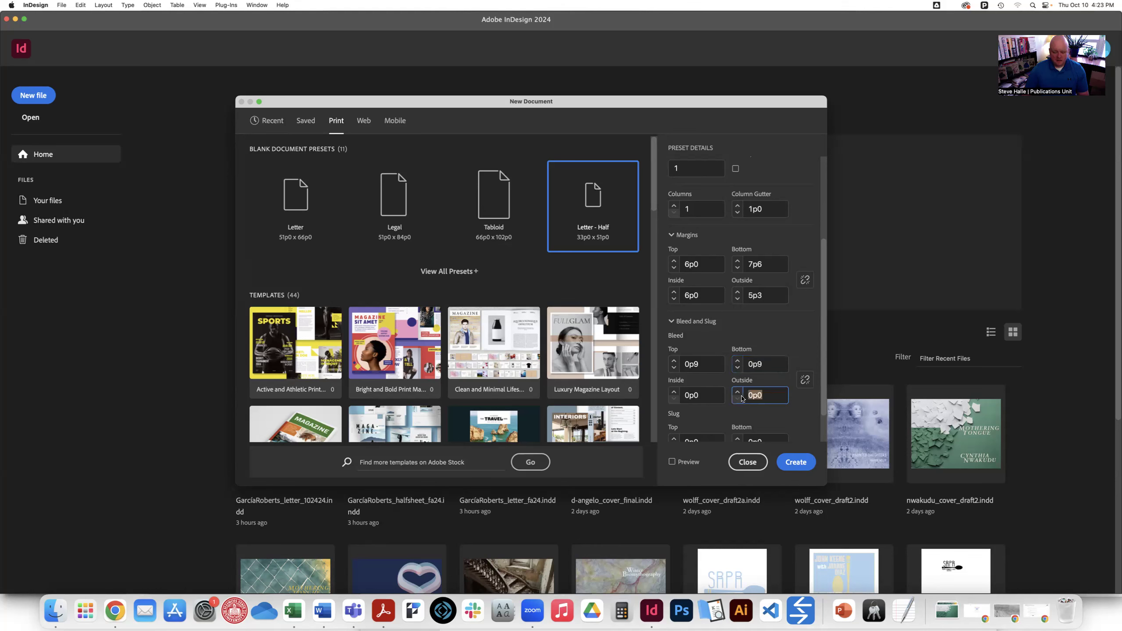
type("0p9")
Reset all bleed values to 0 with the link turned back on, and create the document
double_click(704, 364)
type("0")
left_click(804, 379)
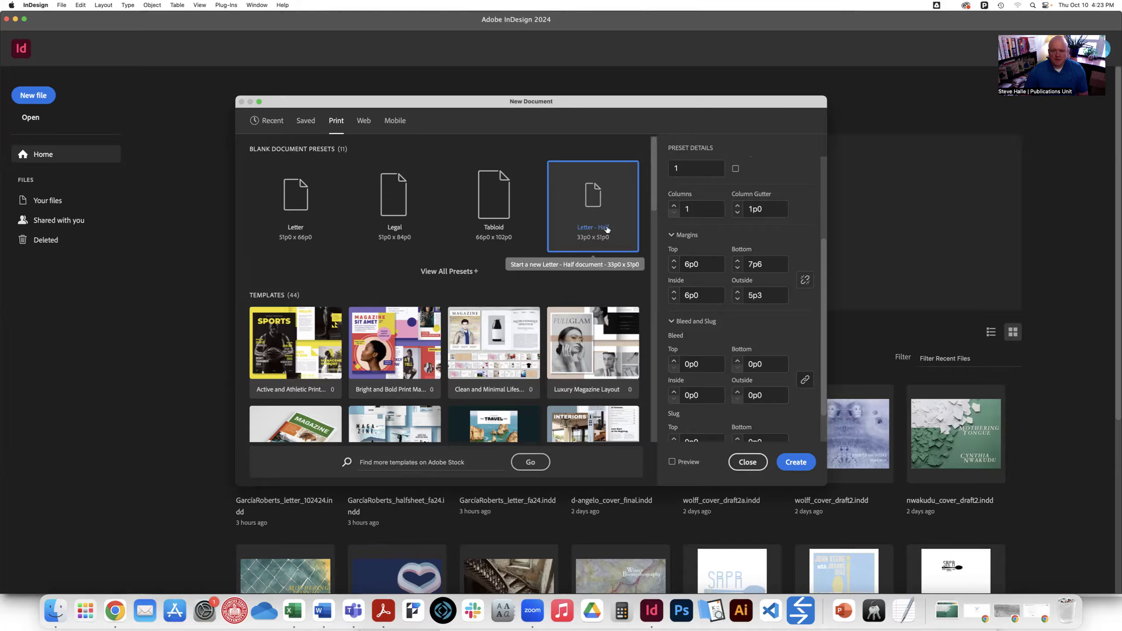
scroll(711, 261, "up", 5)
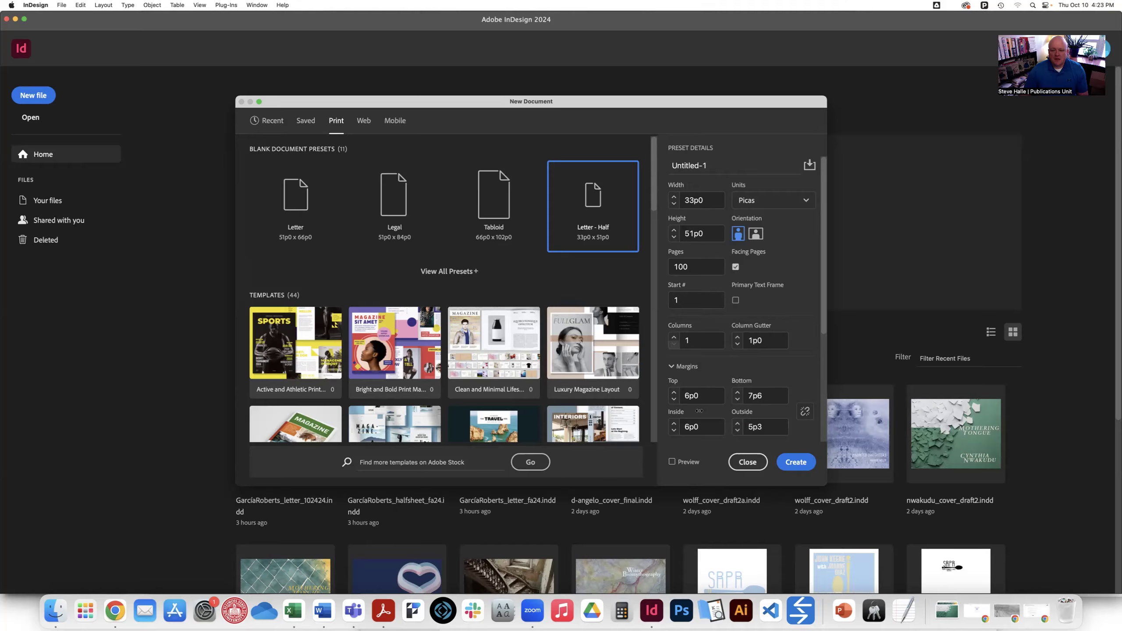
left_click(795, 462)
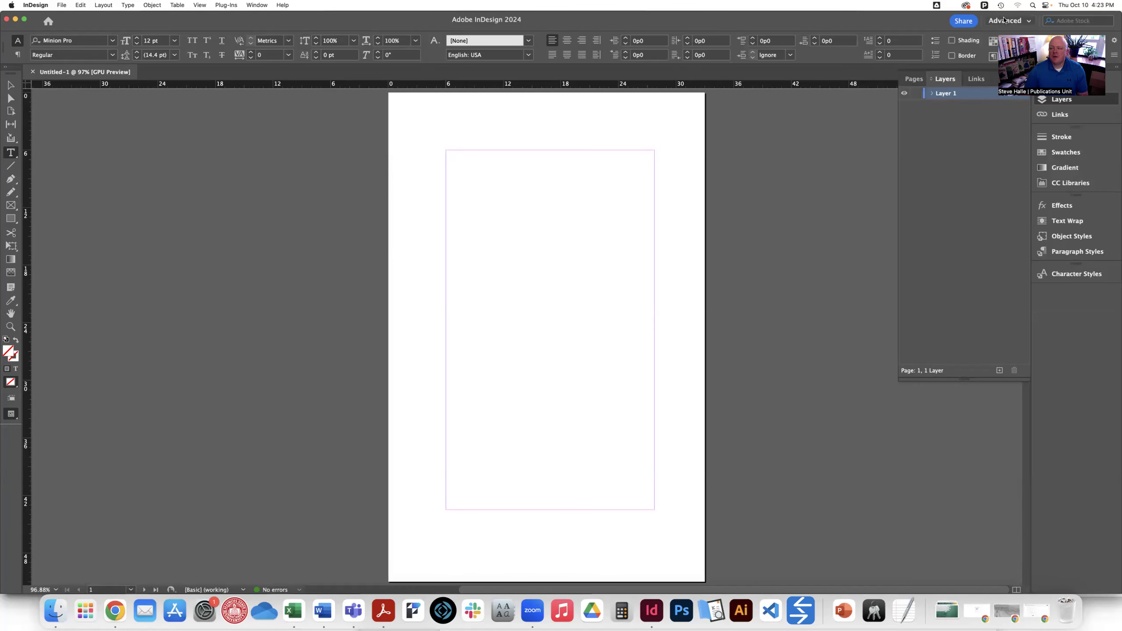
Choose the Advanced workspace from the available workspaces
left_click(1028, 21)
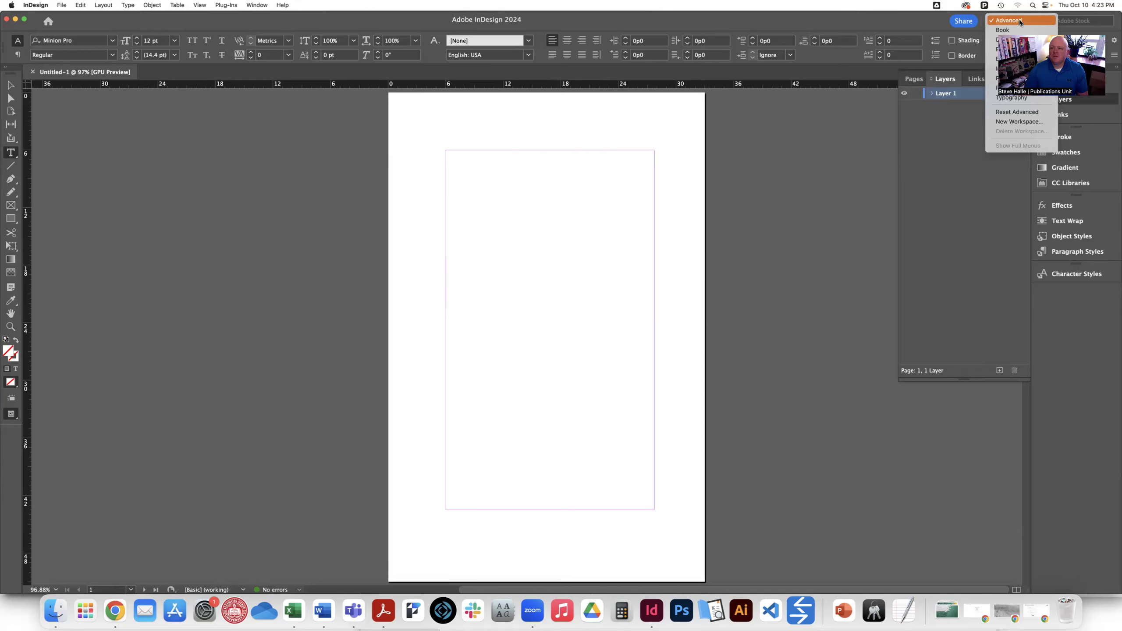
left_click(1018, 22)
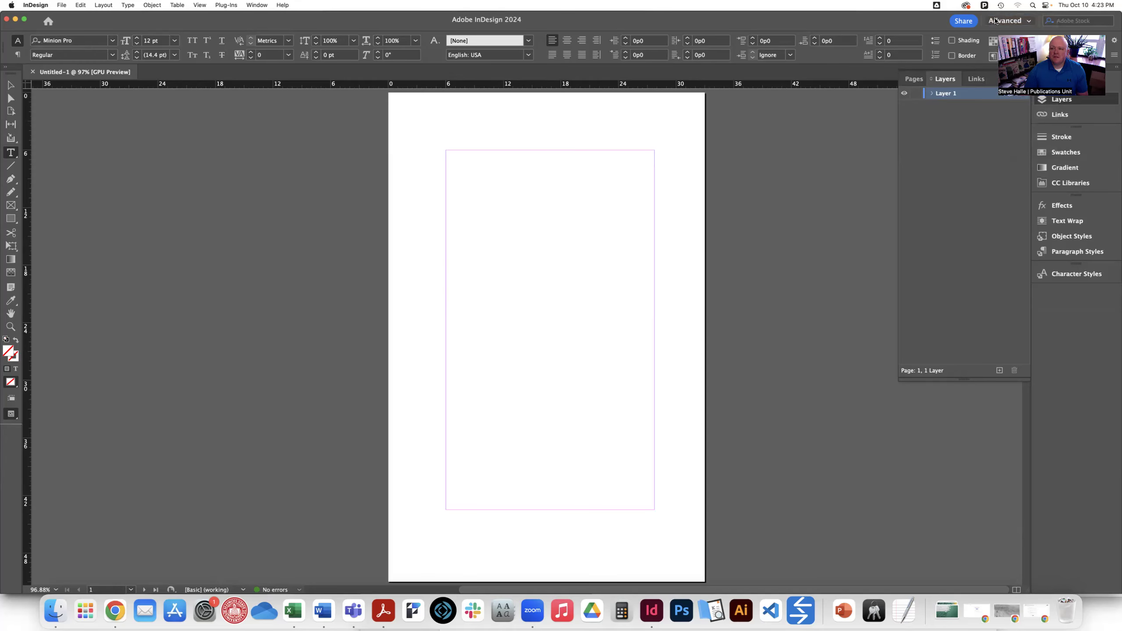
left_click(1002, 21)
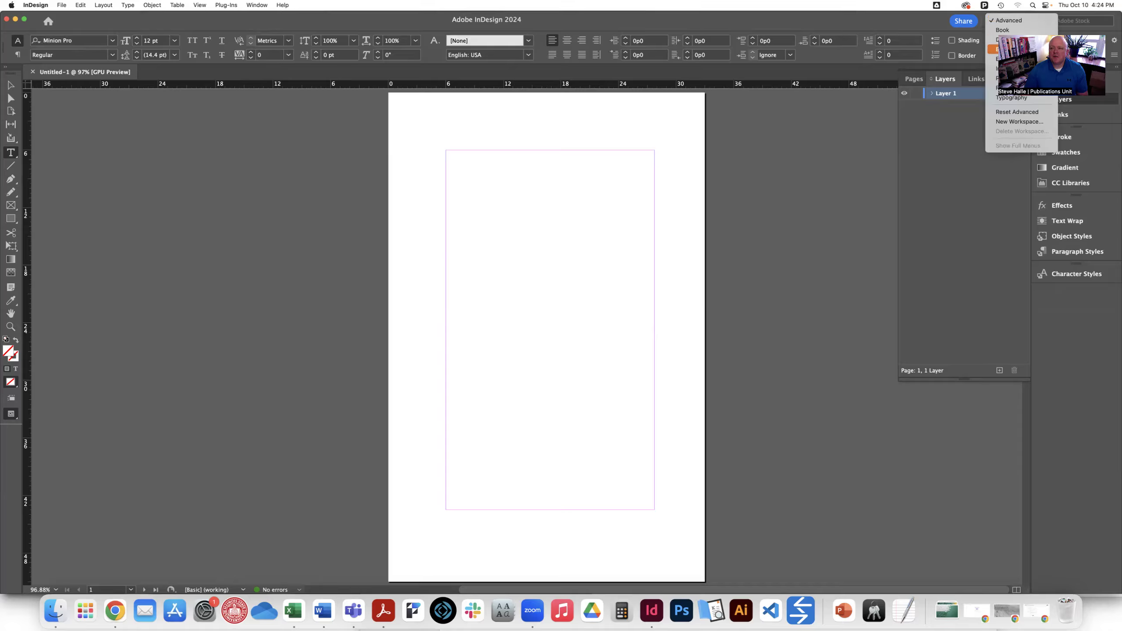
left_click(1013, 21)
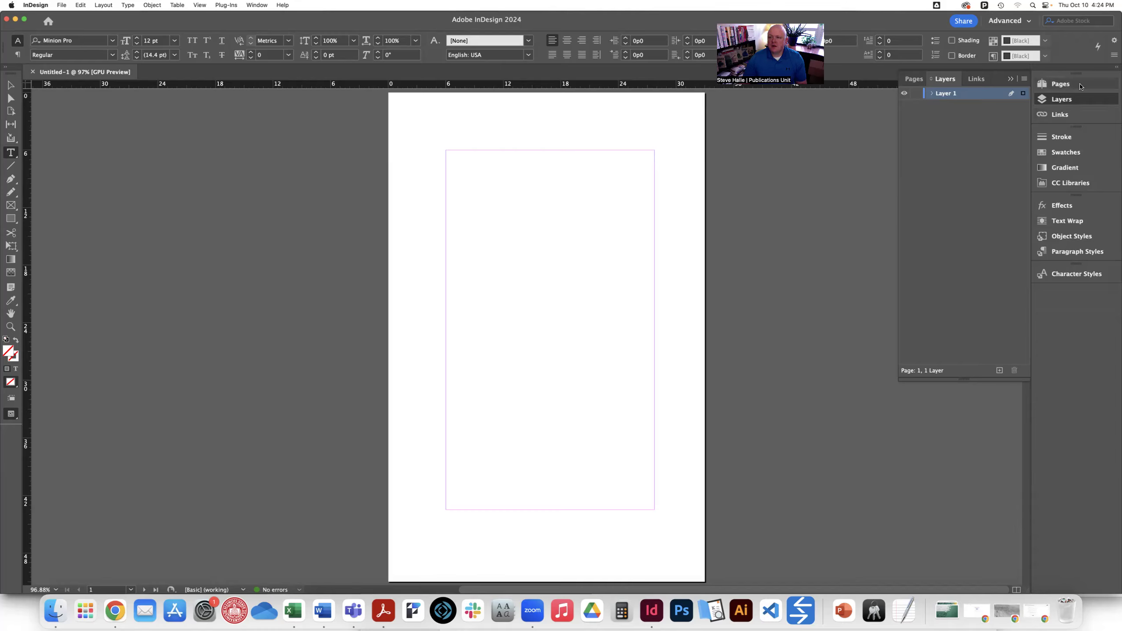
Look through the new document's parent page and its page spreads
left_click(1063, 84)
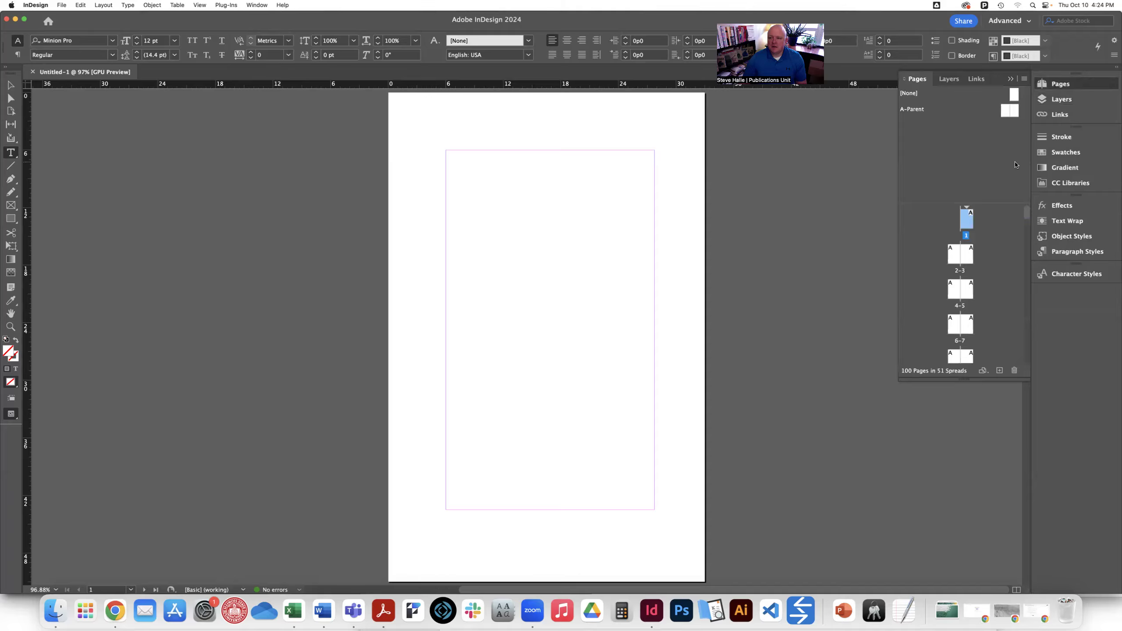
scroll(960, 287, "down", 15)
scroll(955, 340, "up", 15)
left_click_drag(971, 217, 970, 216)
Start a new paragraph style named "body text" and turn on its preview
left_click(1076, 252)
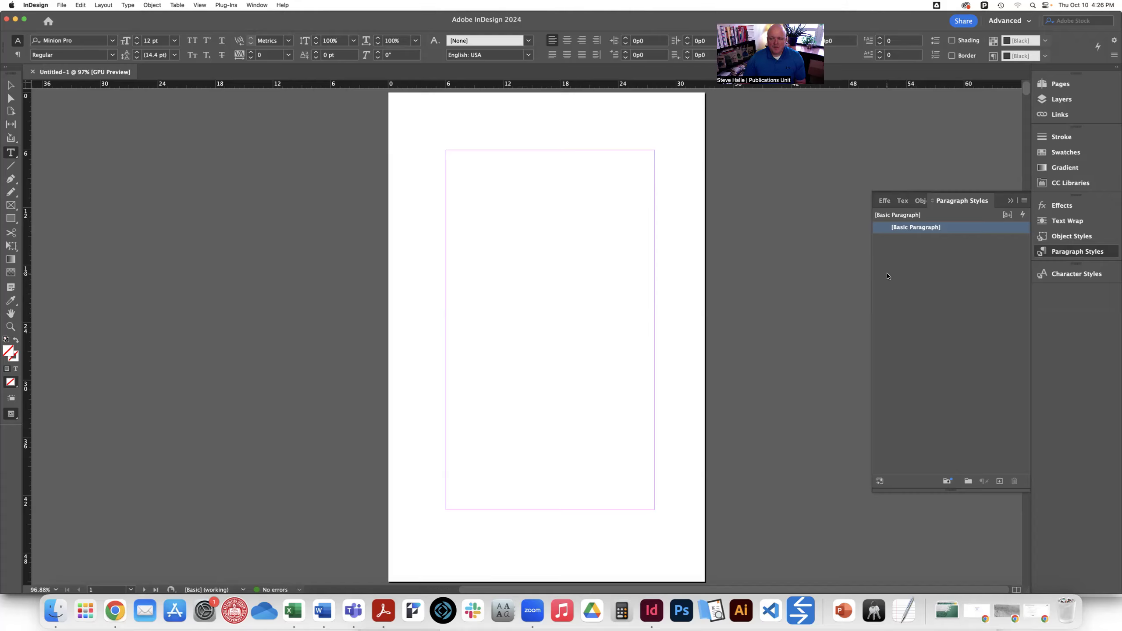
left_click(1024, 201)
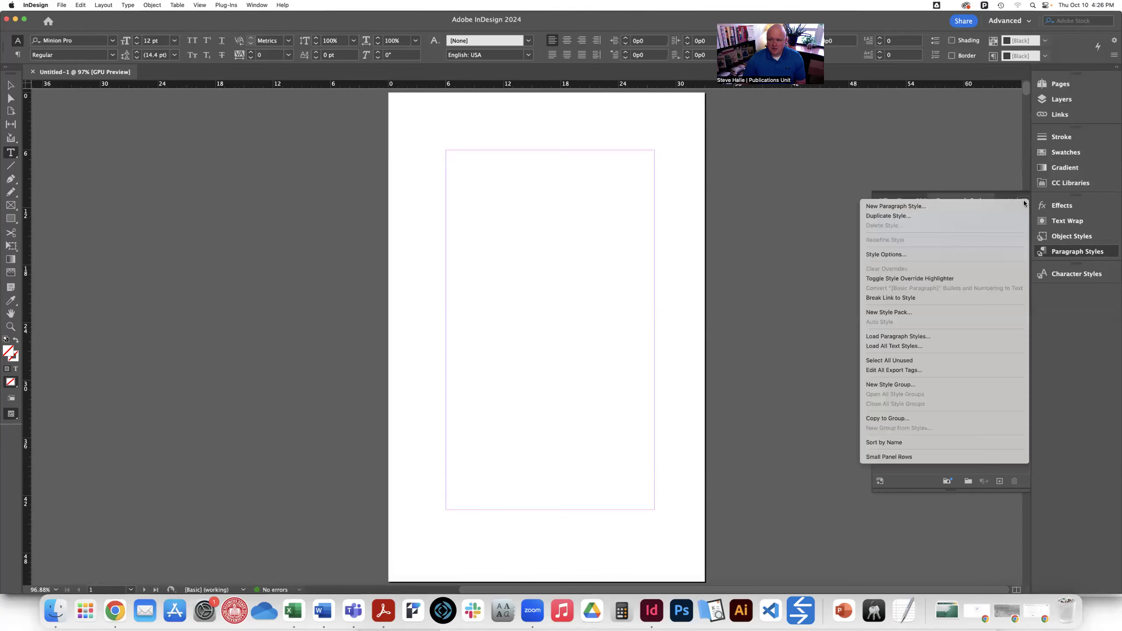
left_click(895, 206)
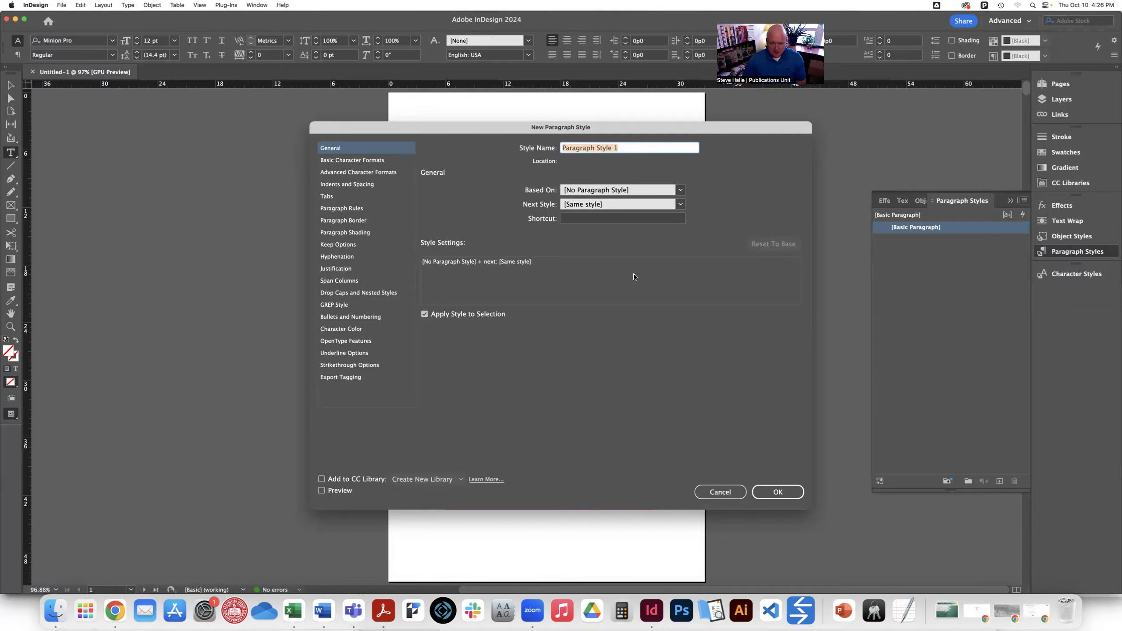
type("bod")
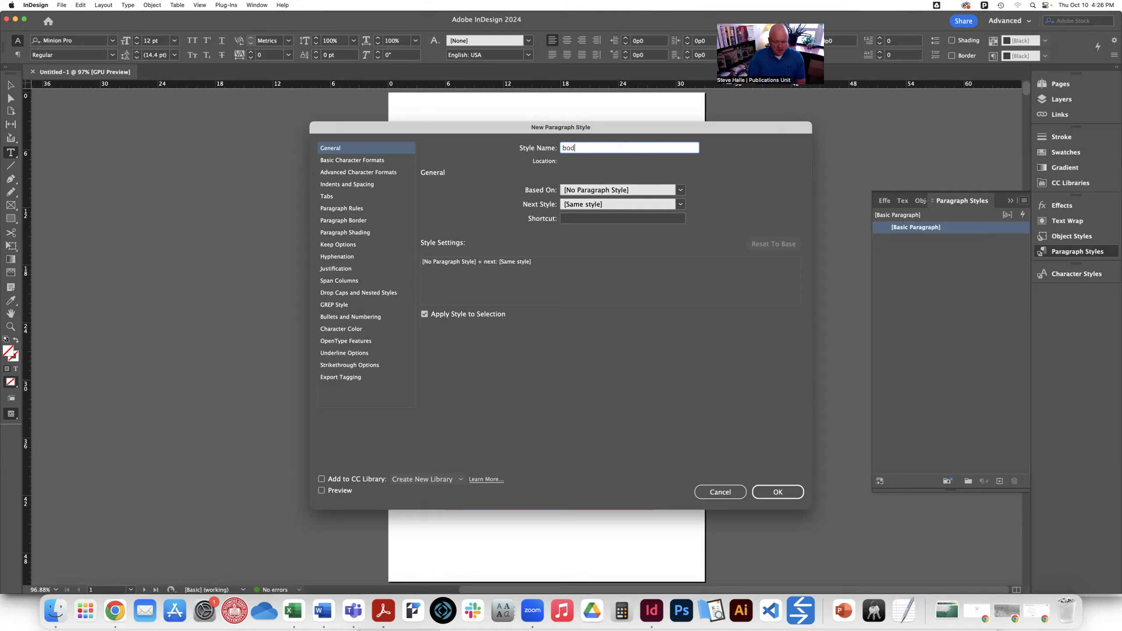
type("y text")
left_click(424, 311)
left_click(322, 491)
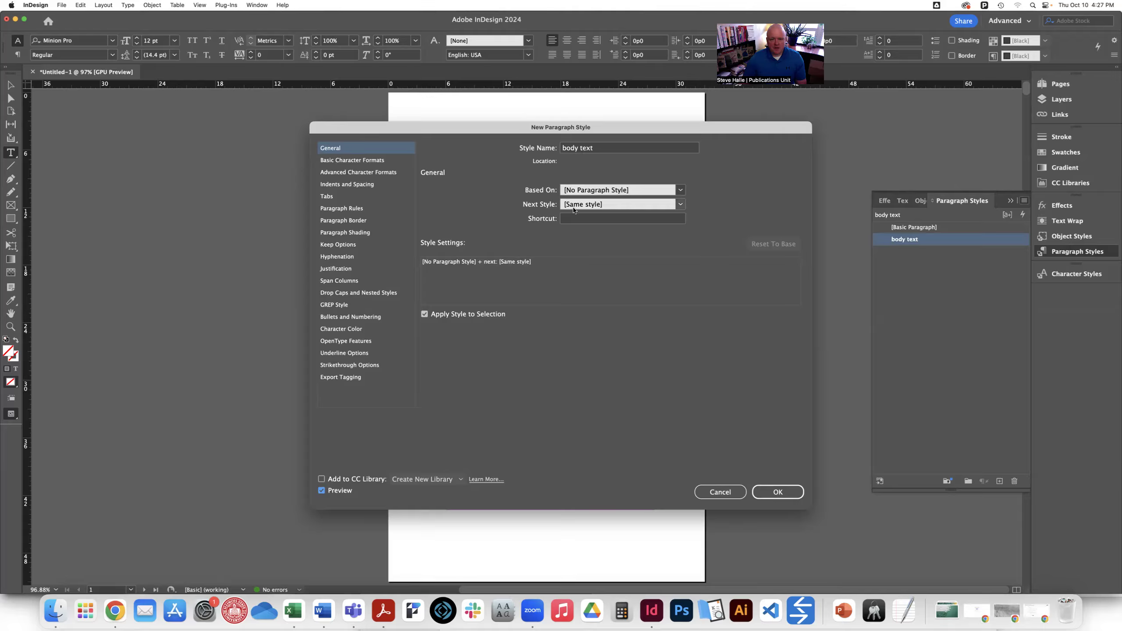
Set the body text style's font to Adobe Garamond Pro at 10.5 pt with 15 pt leading
left_click(354, 161)
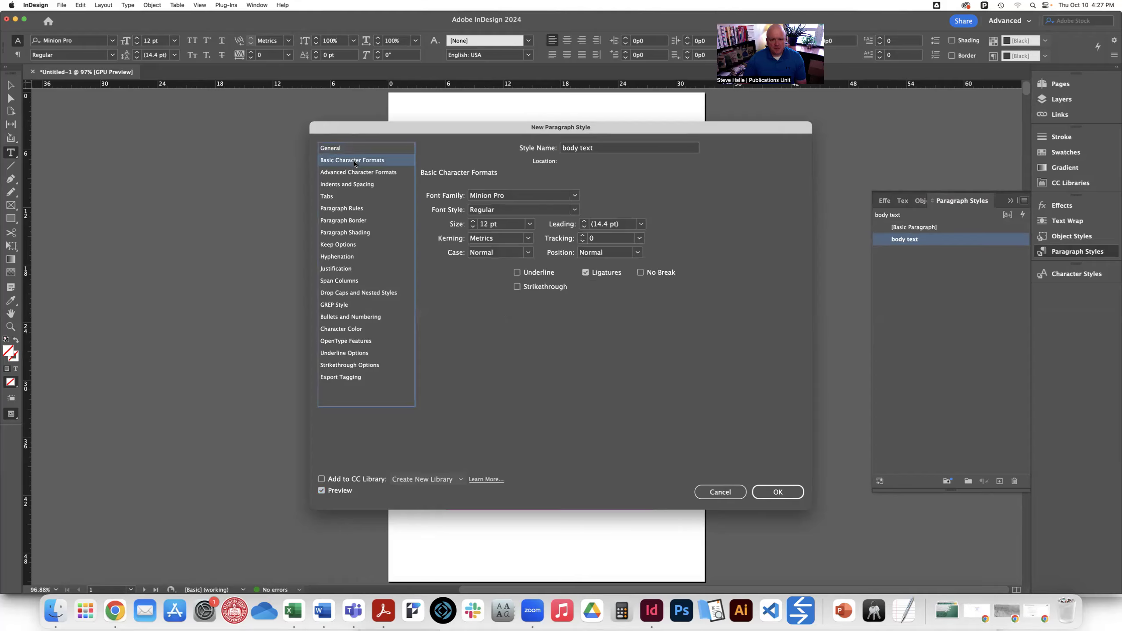
left_click(519, 196)
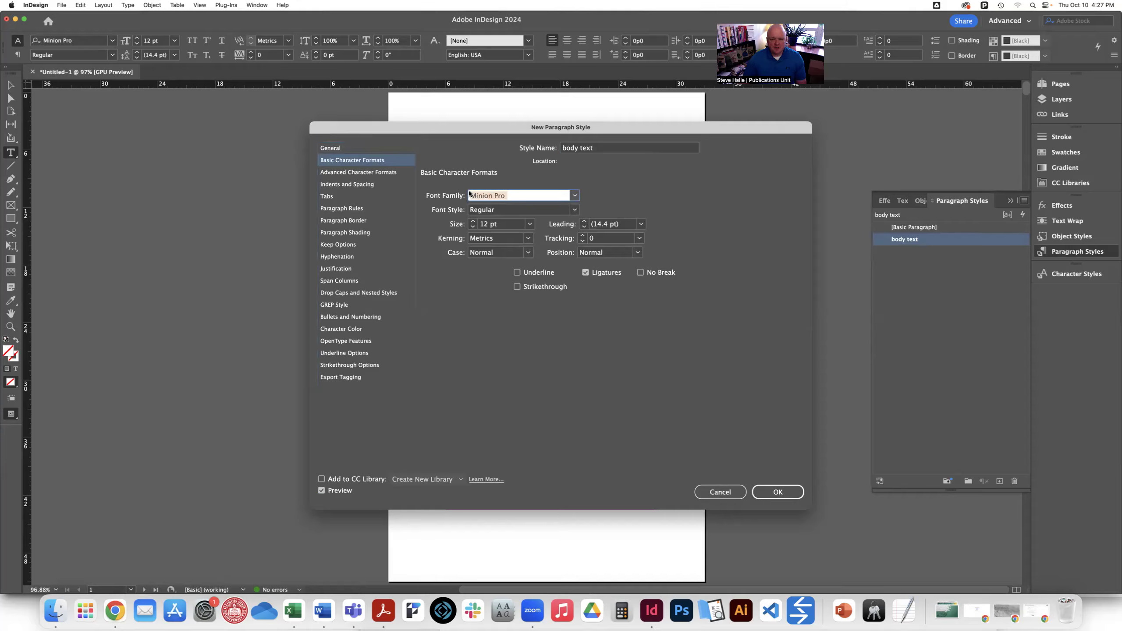
type("Adobe Garamond")
left_click(502, 227)
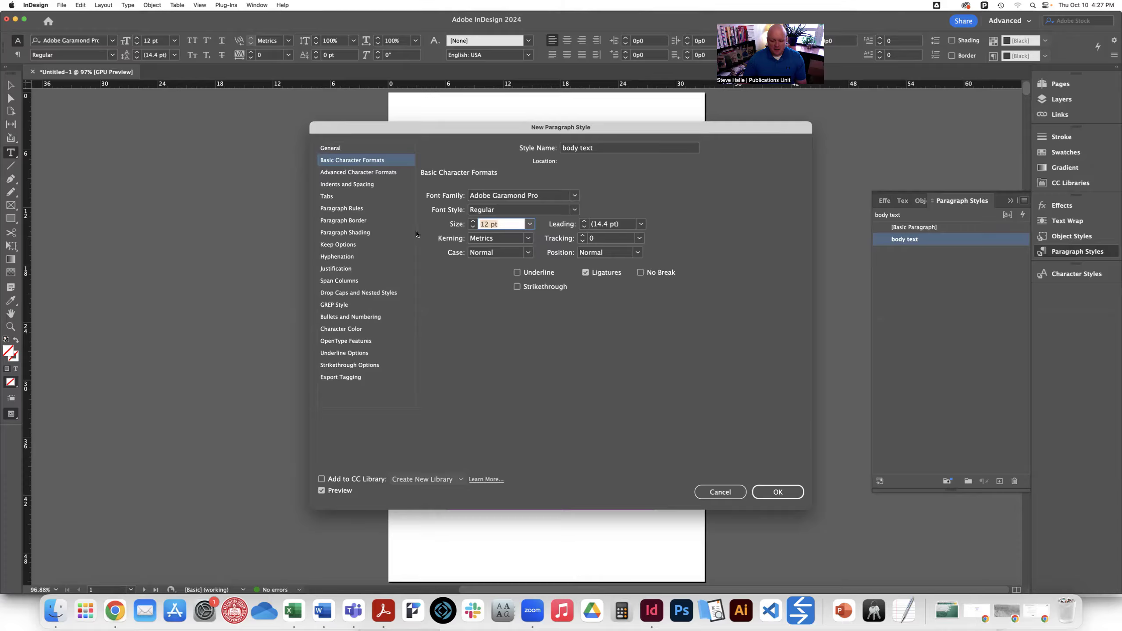
type("10.5")
left_click(619, 225)
double_click(620, 225)
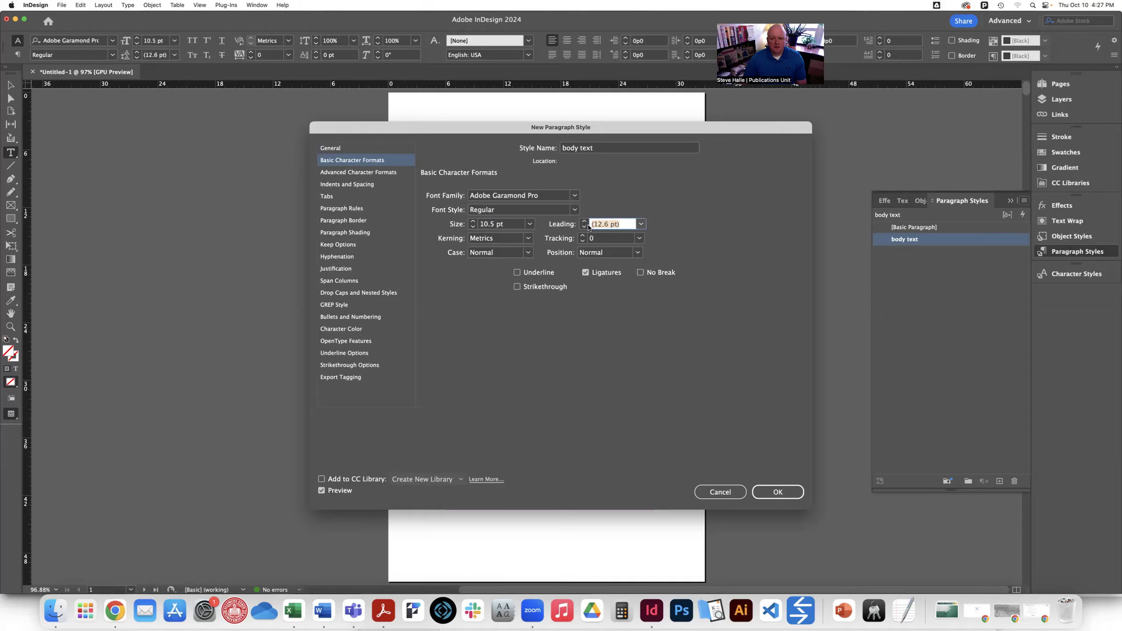
type("15")
Set the body text style's alignment to Left Justify
left_click(349, 185)
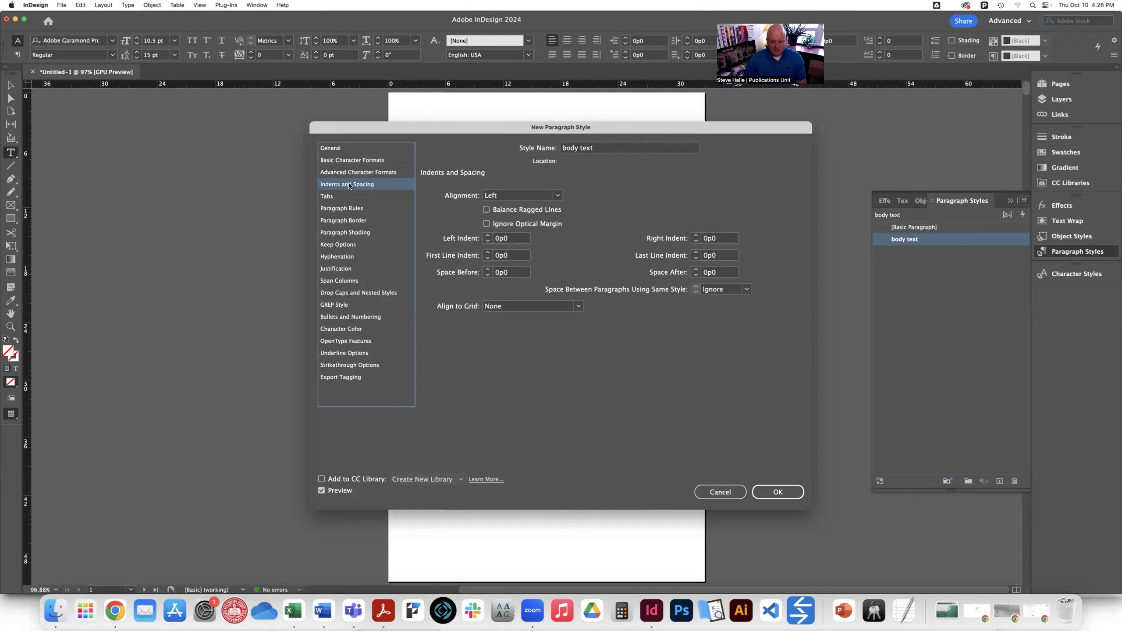
left_click(557, 196)
left_click(527, 243)
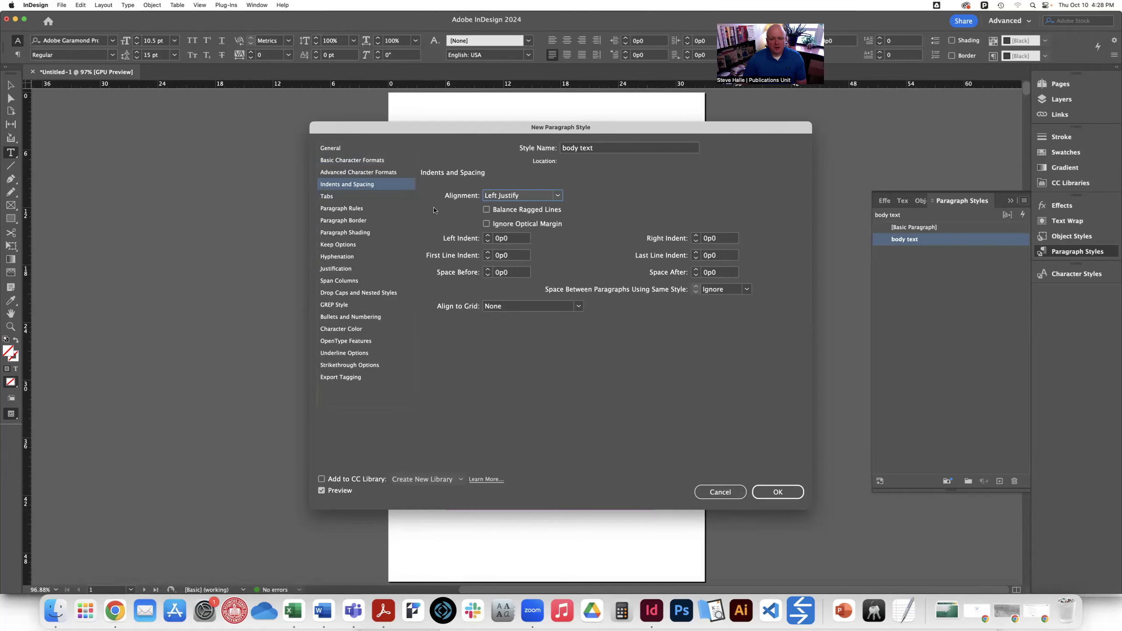
left_click(558, 195)
left_click(495, 210)
left_click(557, 196)
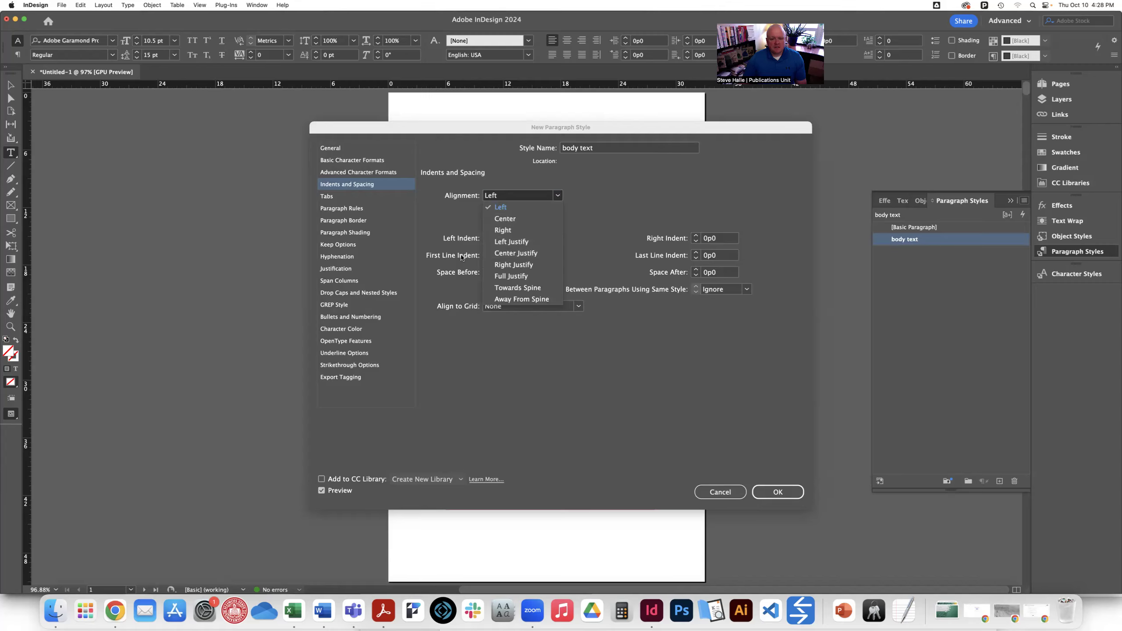
left_click(510, 242)
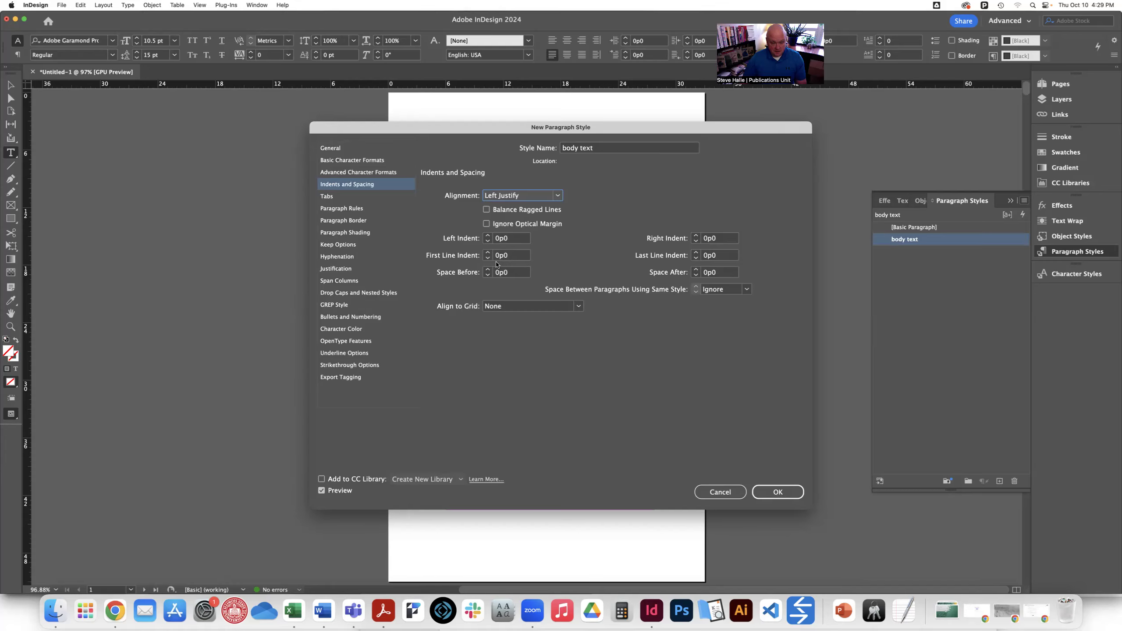
Give the body text style a first line indent of 1p6, check its character formats, and save the style
left_click(522, 255)
left_click_drag(523, 255, 482, 256)
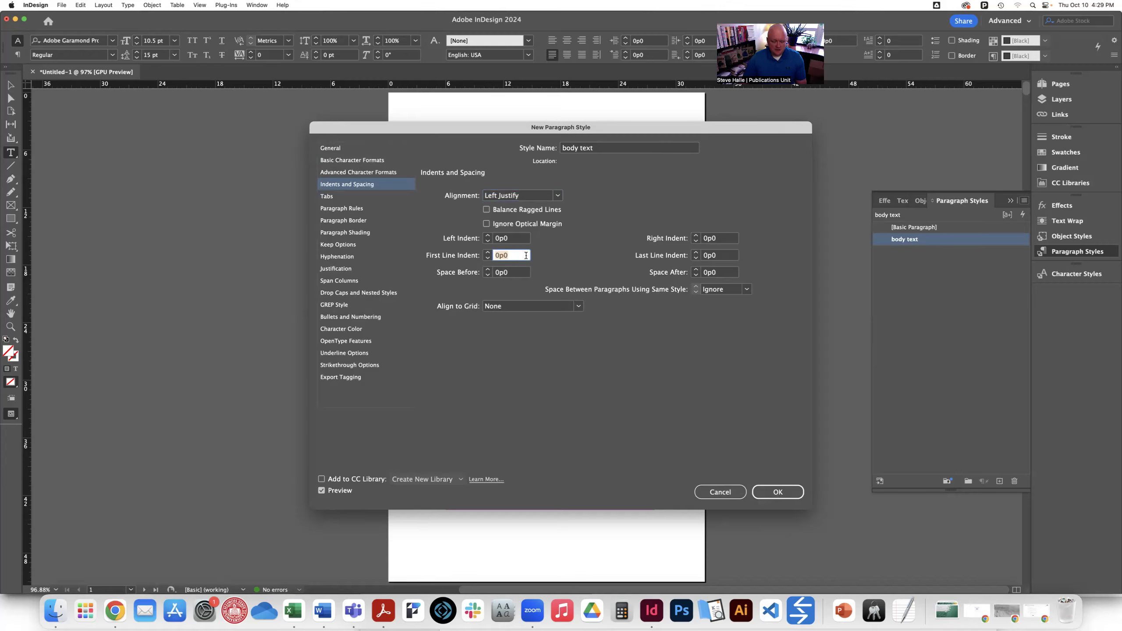
type("1p6")
left_click(351, 160)
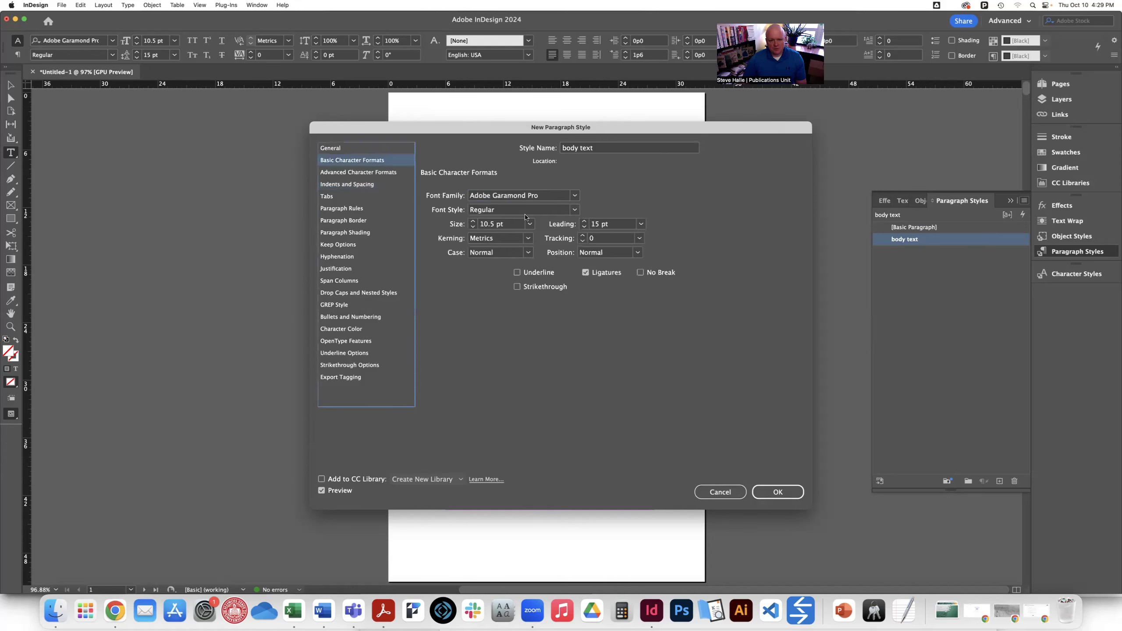
left_click(348, 185)
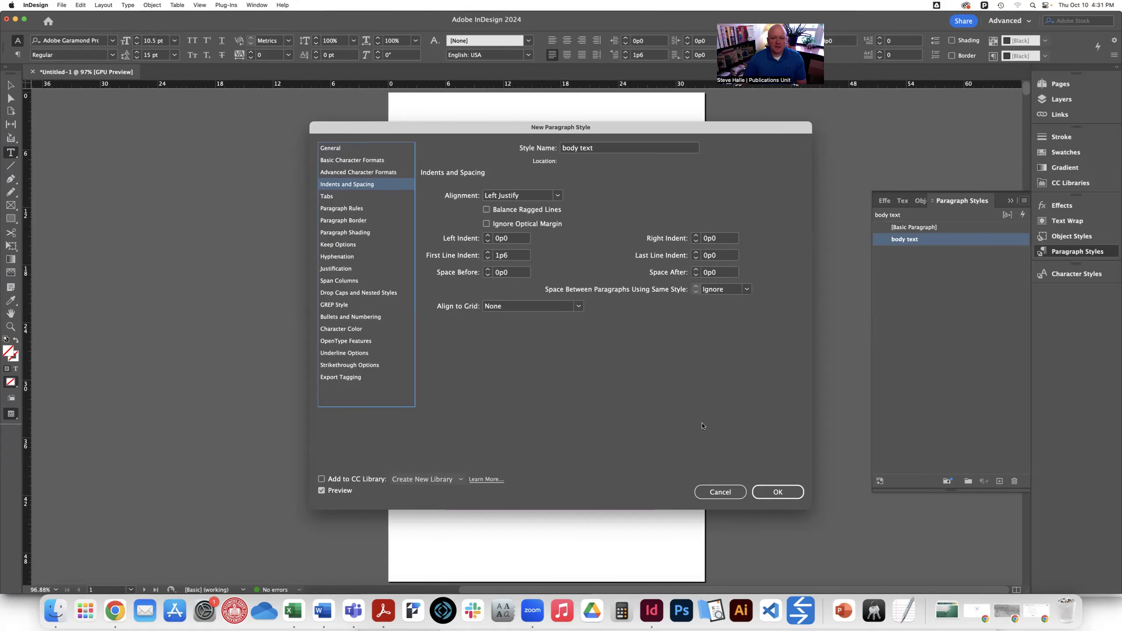
left_click(790, 492)
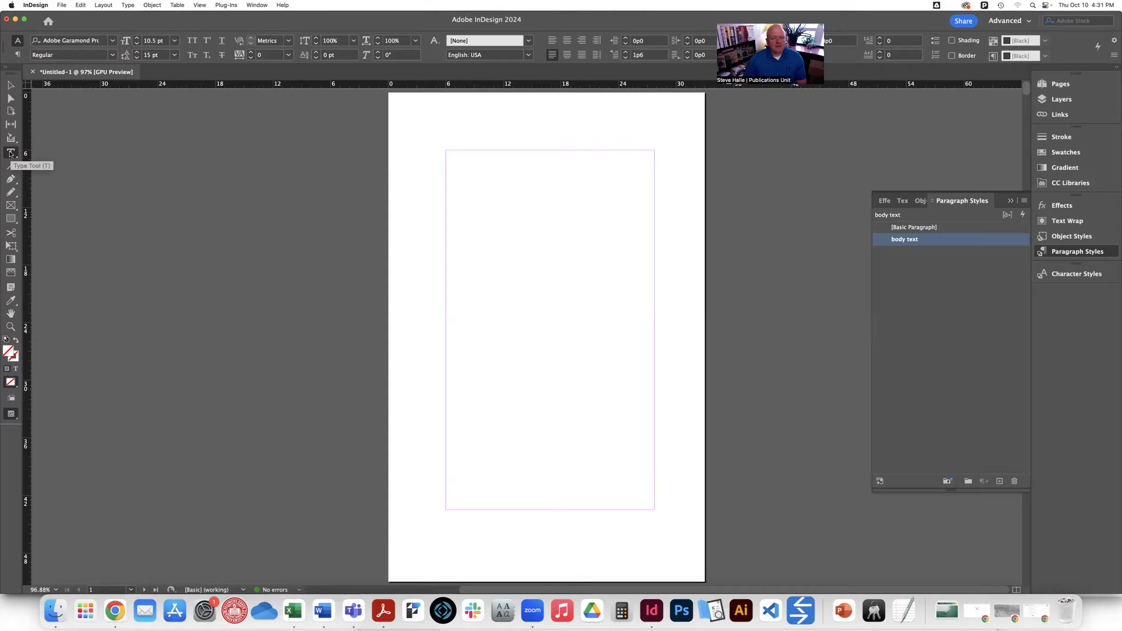
Add a text frame inside the upper page margins reading "title" and set that text in Helvetica Neue Regular
left_click_drag(460, 185, 639, 292)
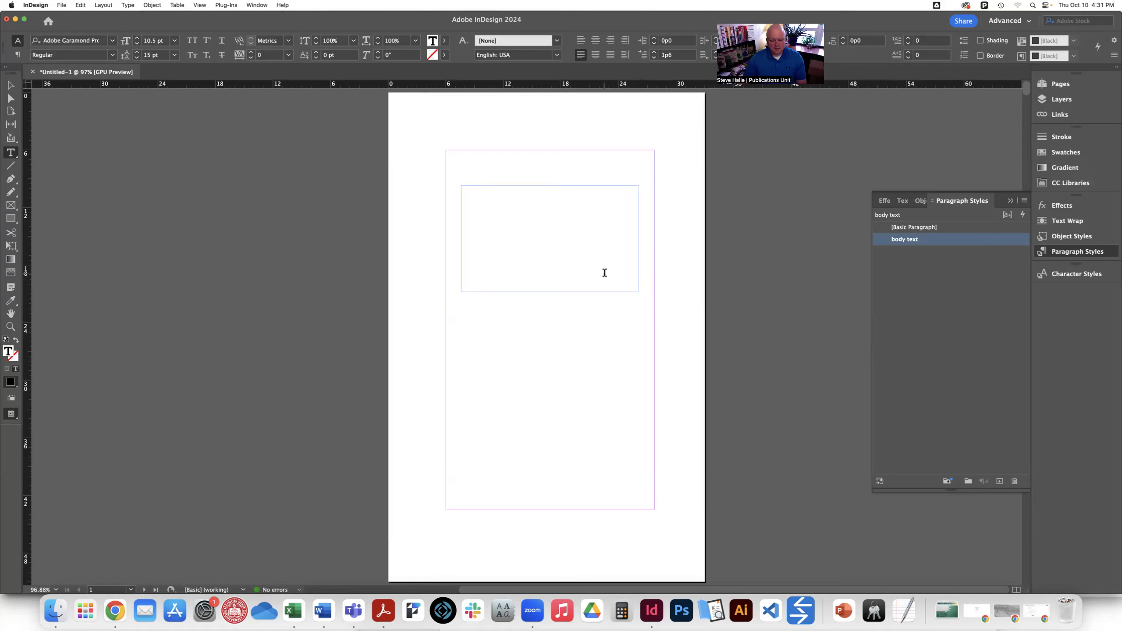
type("title")
left_click_drag(489, 186, 467, 190)
left_click(66, 39)
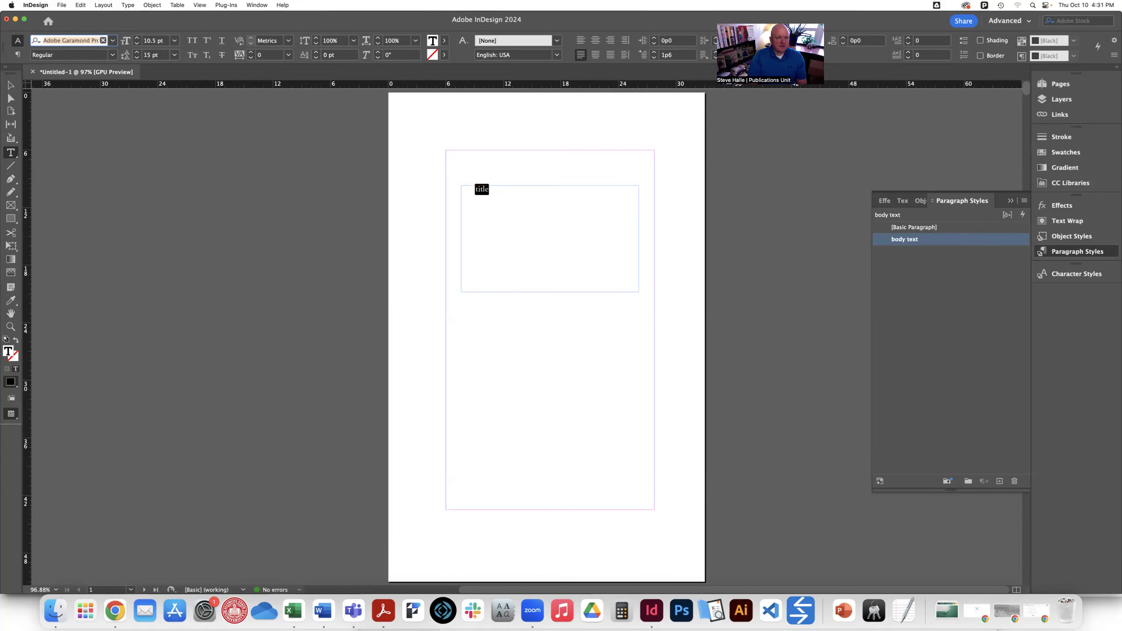
type("helvetica ")
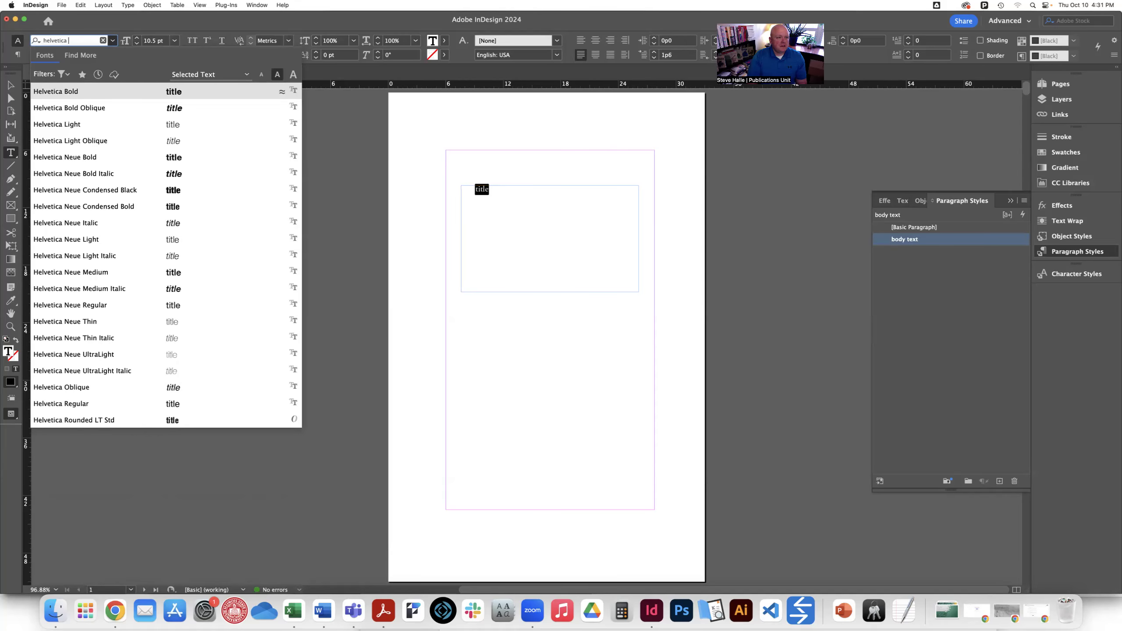
type("neue")
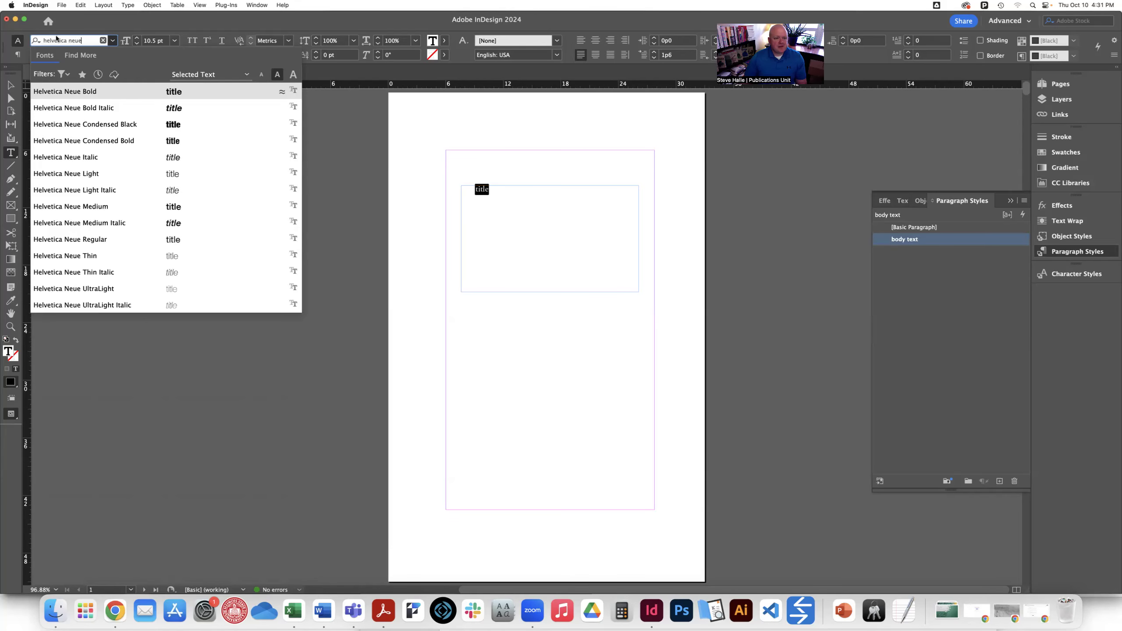
left_click(92, 240)
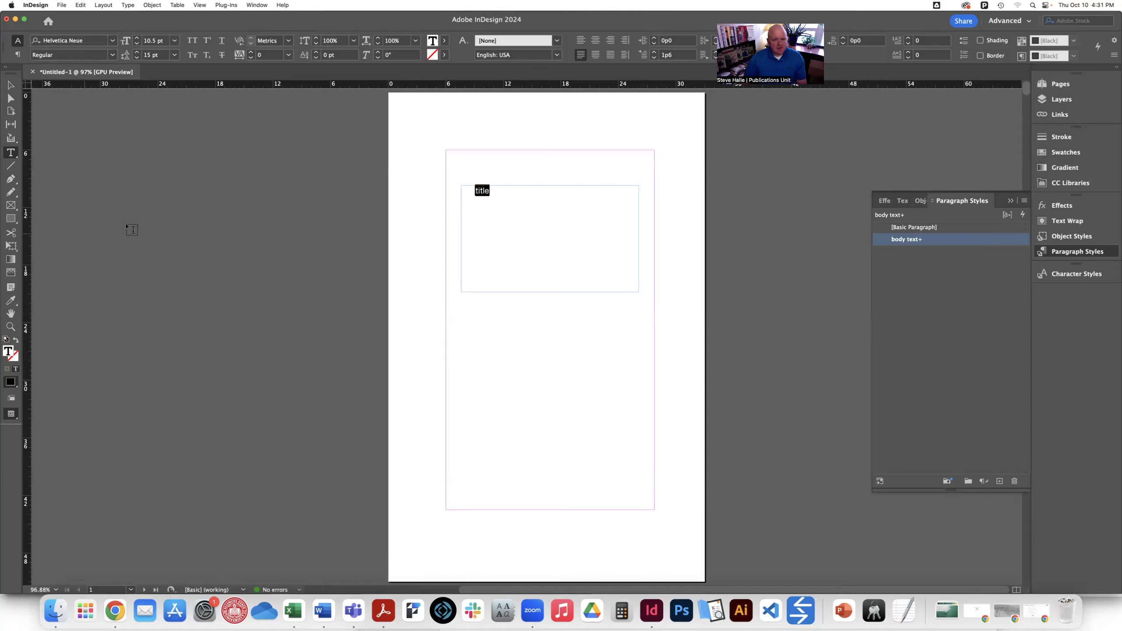
Format the title text at 18 pt in all caps and enter 1p6 of space after the paragraph
left_click(157, 41)
type("18")
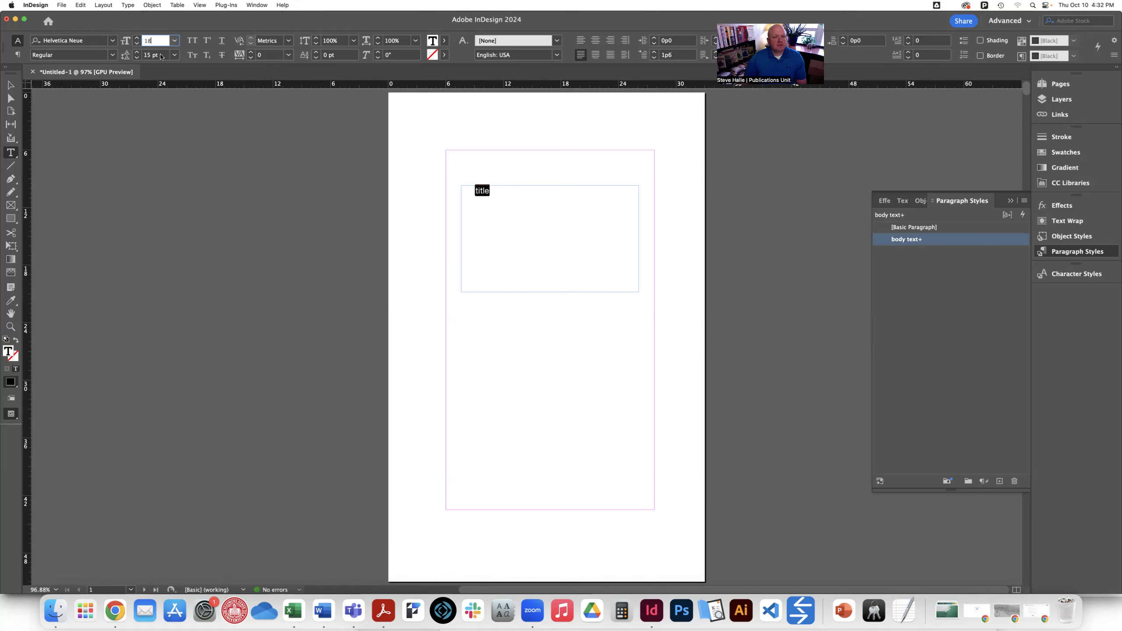
left_click(161, 56)
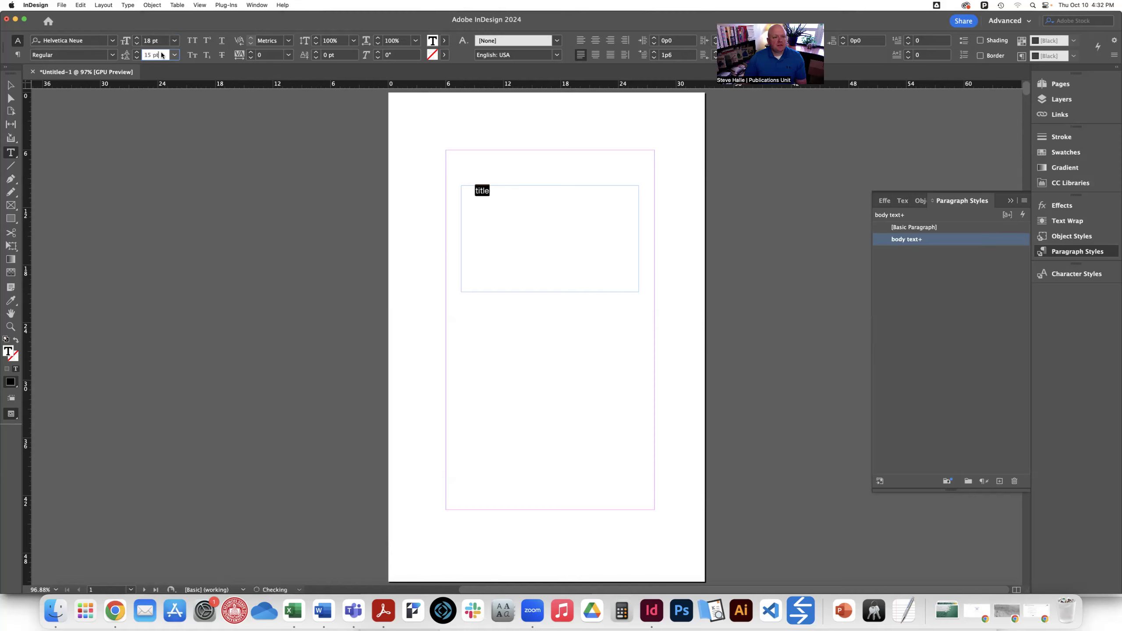
left_click(191, 40)
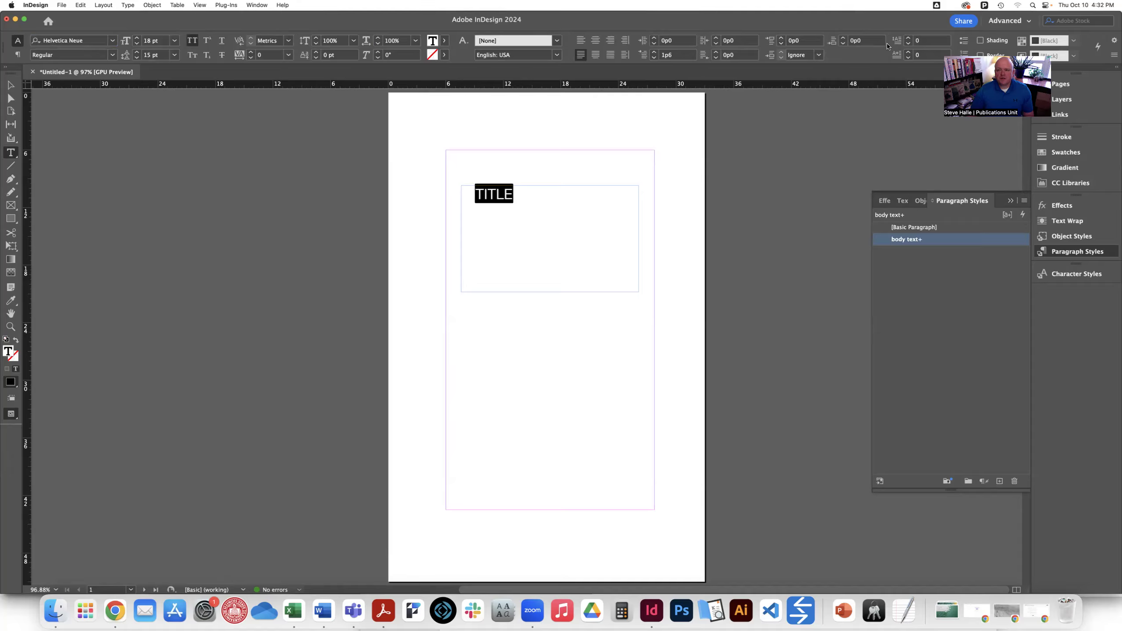
left_click(836, 42)
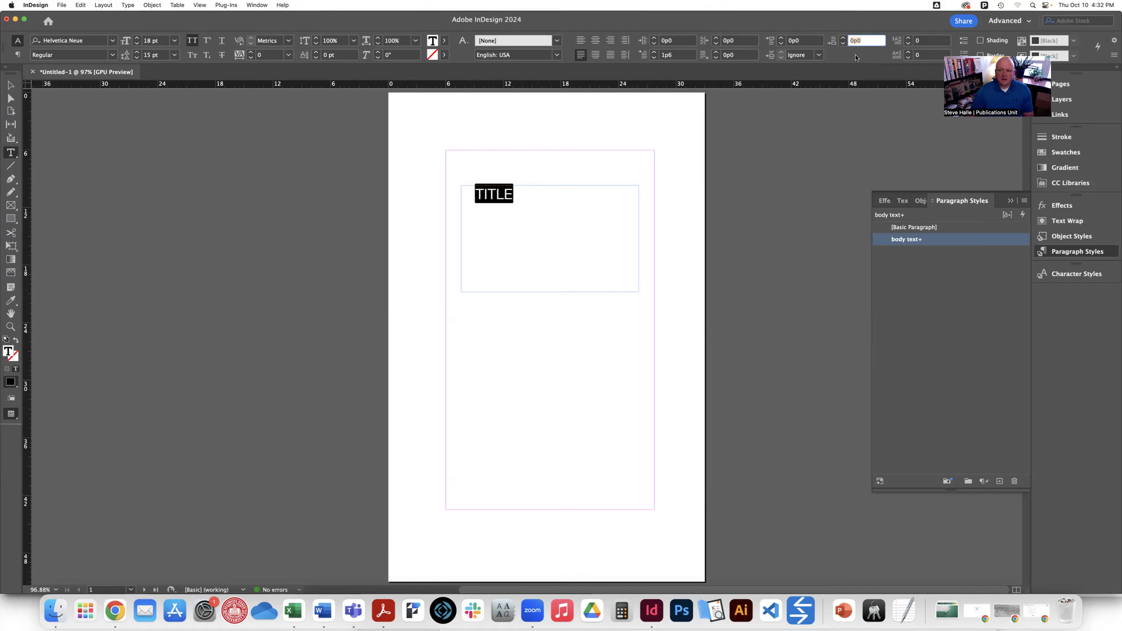
type("1p6")
Start a new paragraph style named "title" from the formatted text, based on [No Paragraph Style]
mouse_move(921, 241)
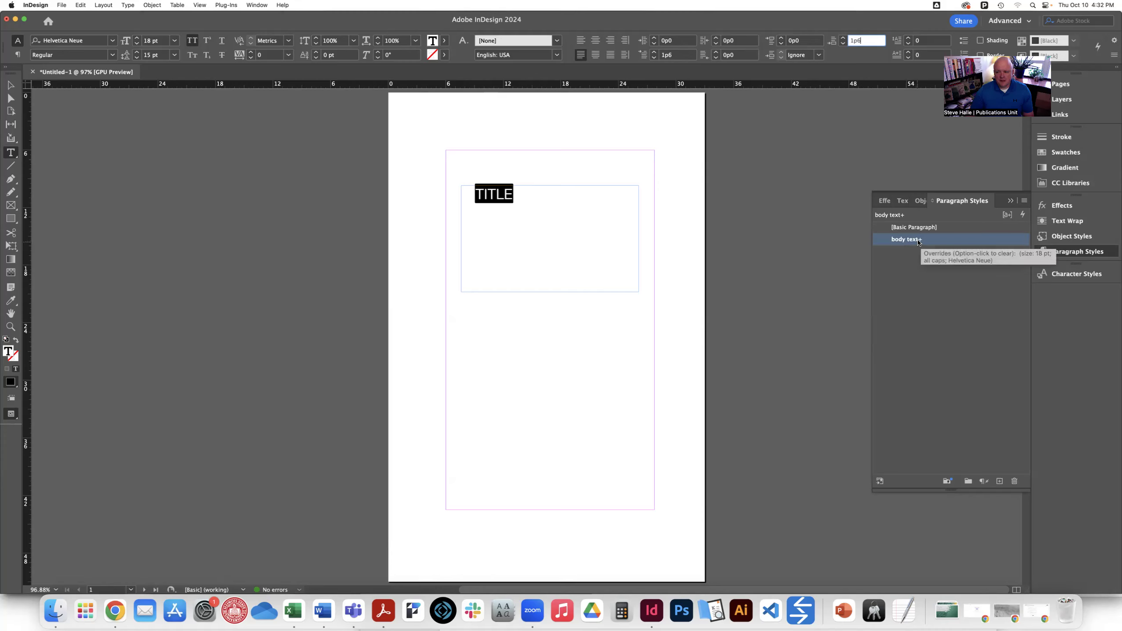
left_click(1024, 201)
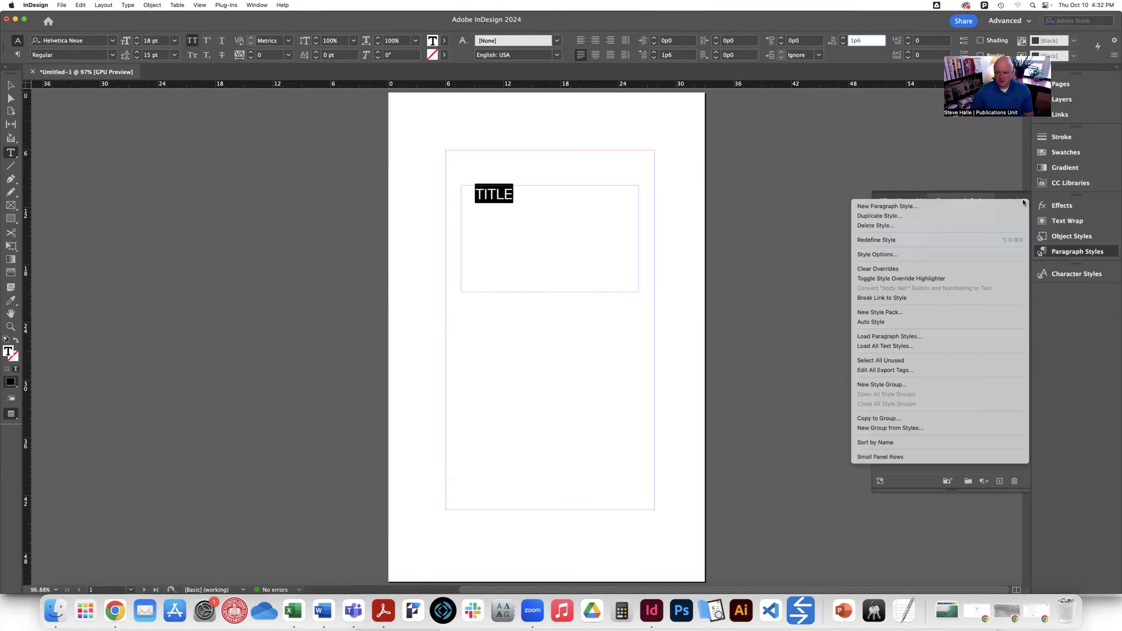
left_click(888, 205)
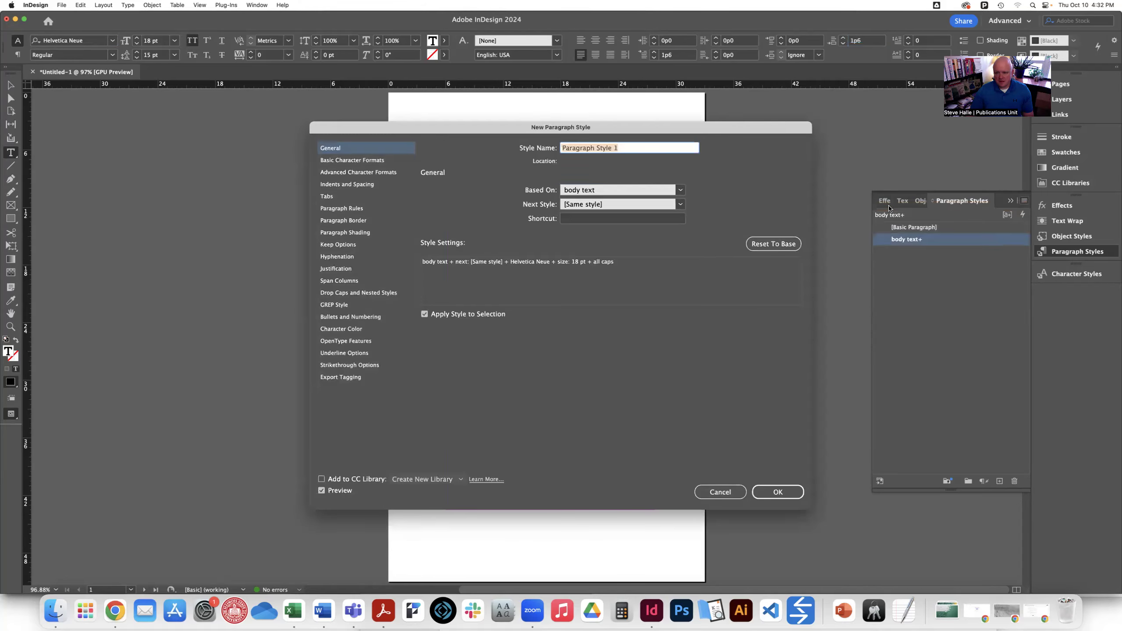
type("title")
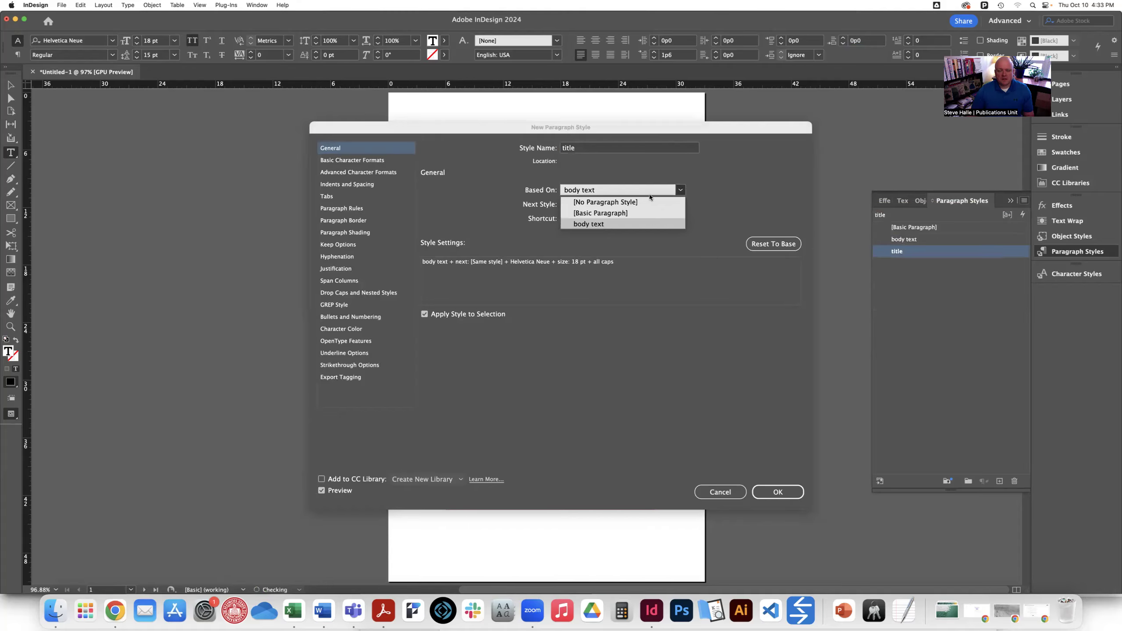
left_click(613, 203)
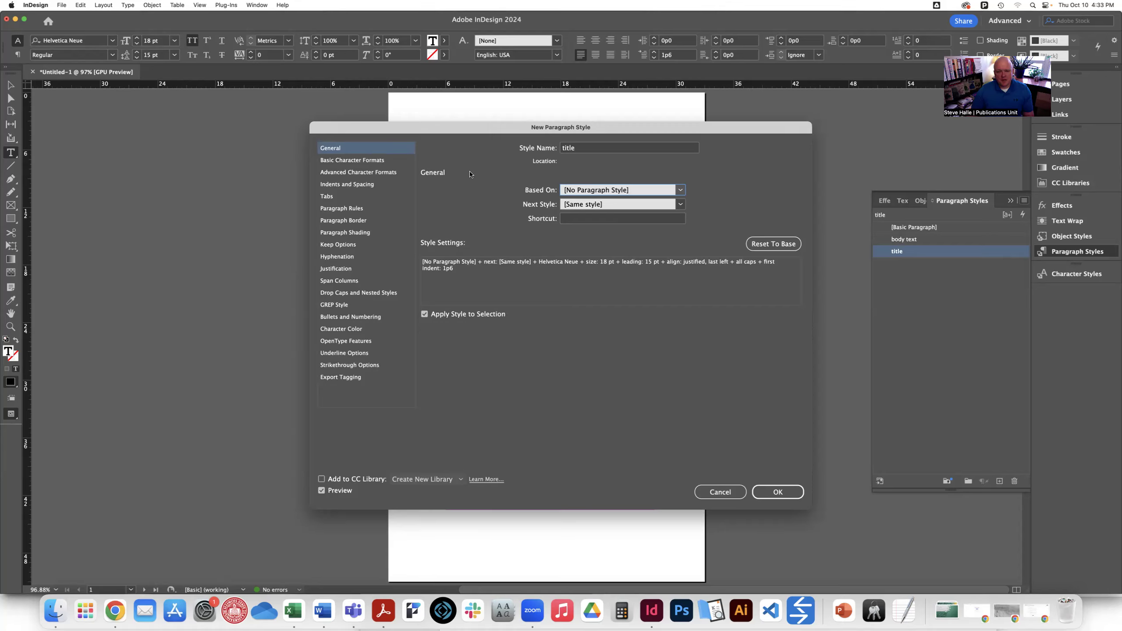
Set the title style's alignment to Center and its first line indent to 0, and save the style
left_click(348, 161)
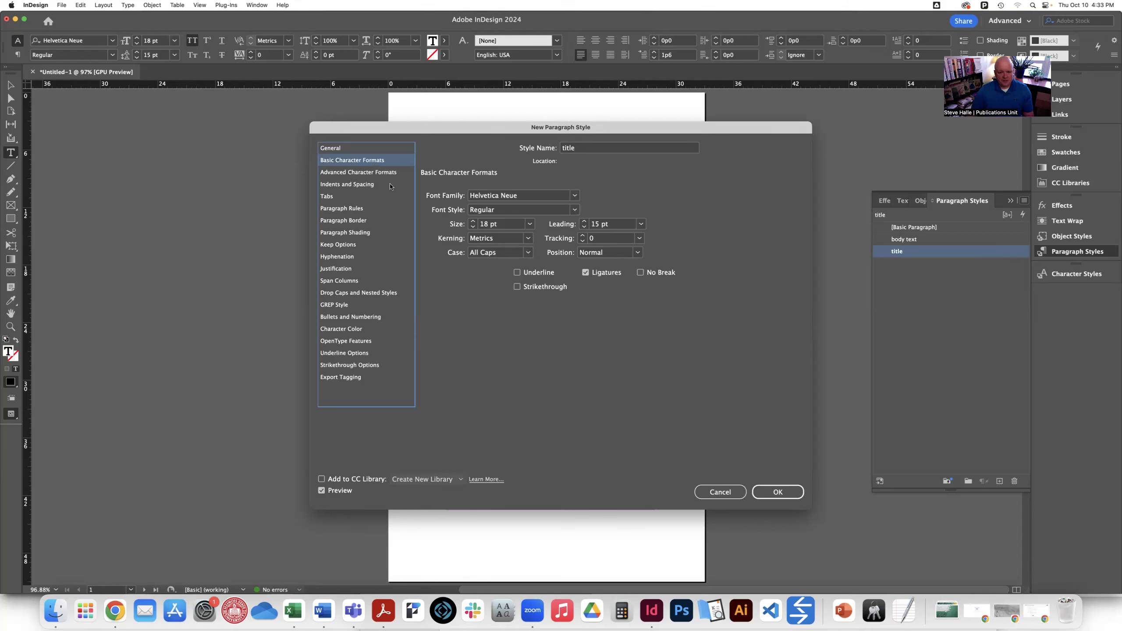
left_click(354, 186)
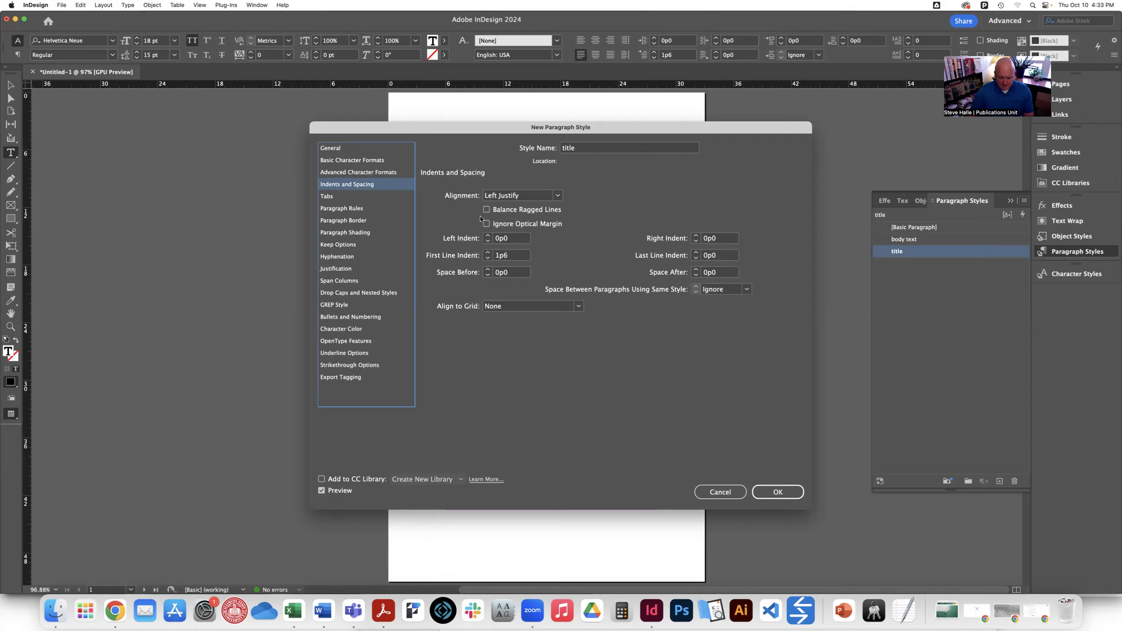
left_click(559, 197)
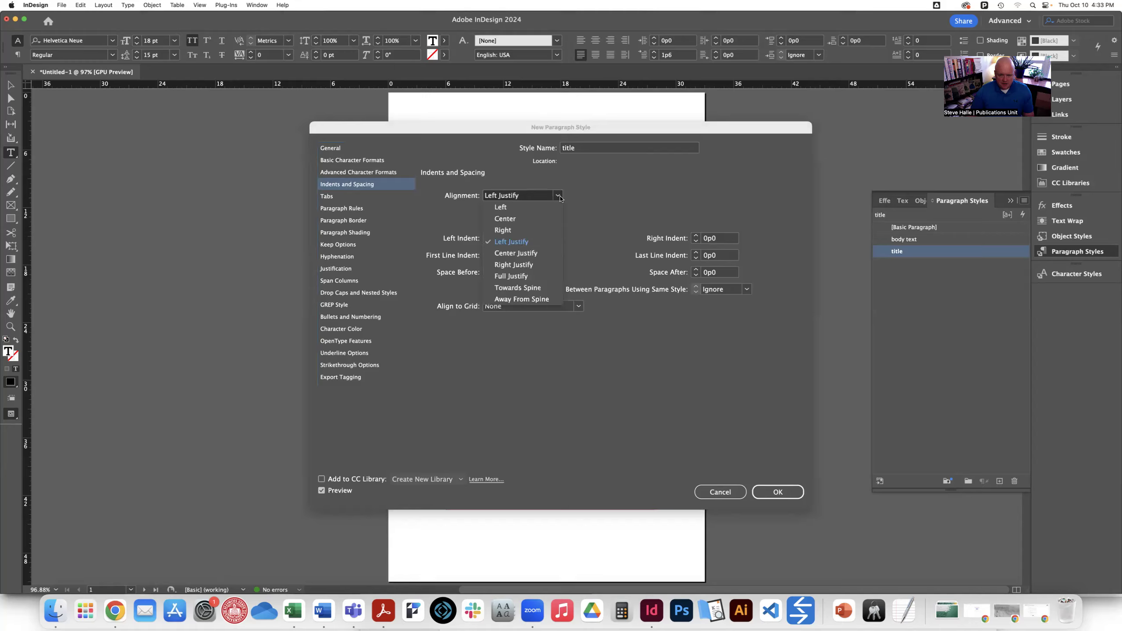
left_click(515, 219)
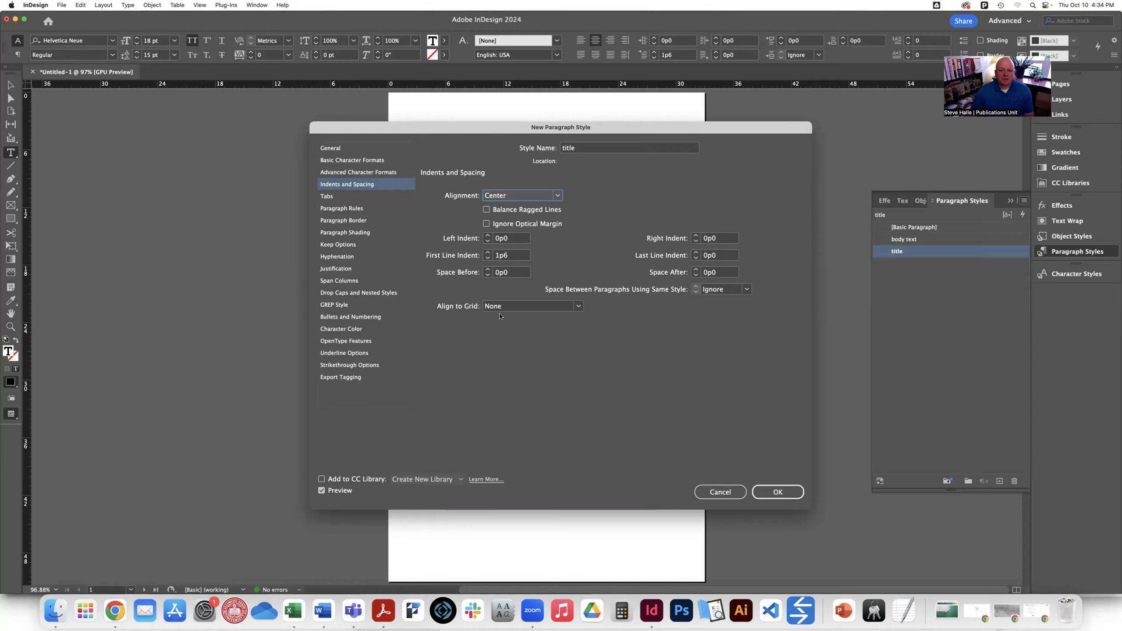
left_click(511, 256)
left_click_drag(510, 256, 487, 257)
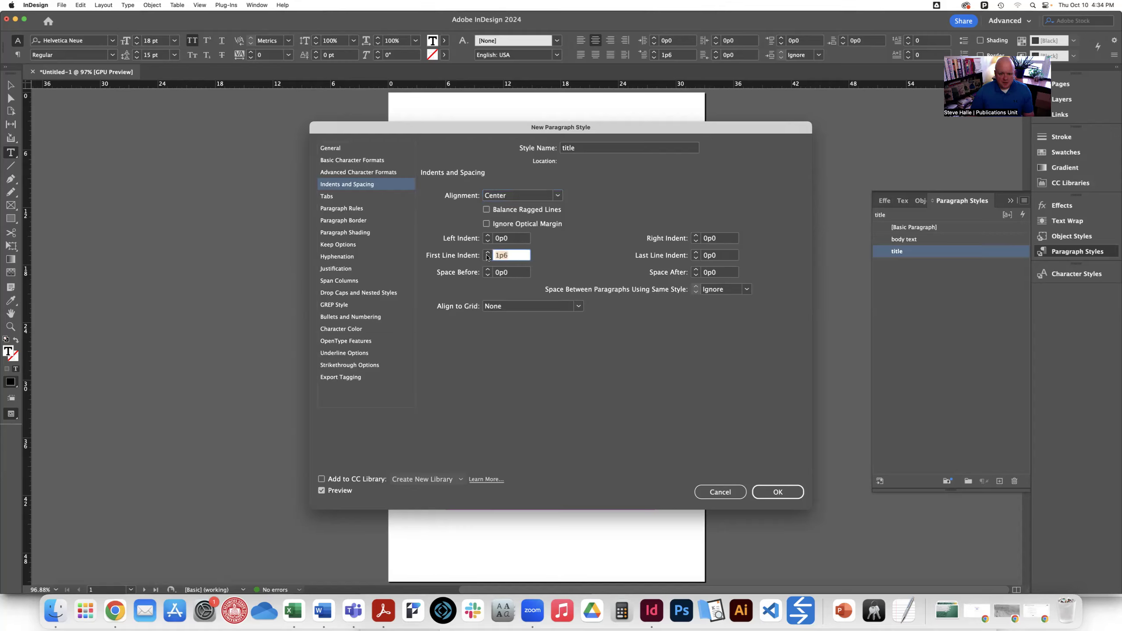
type("0")
left_click(515, 241)
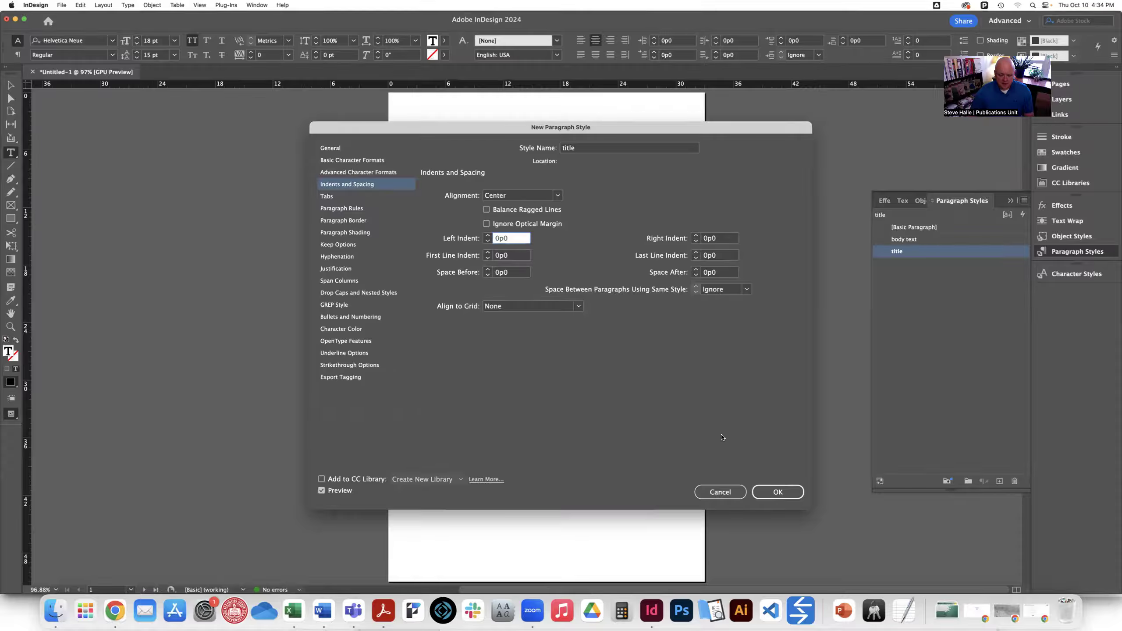
left_click(785, 492)
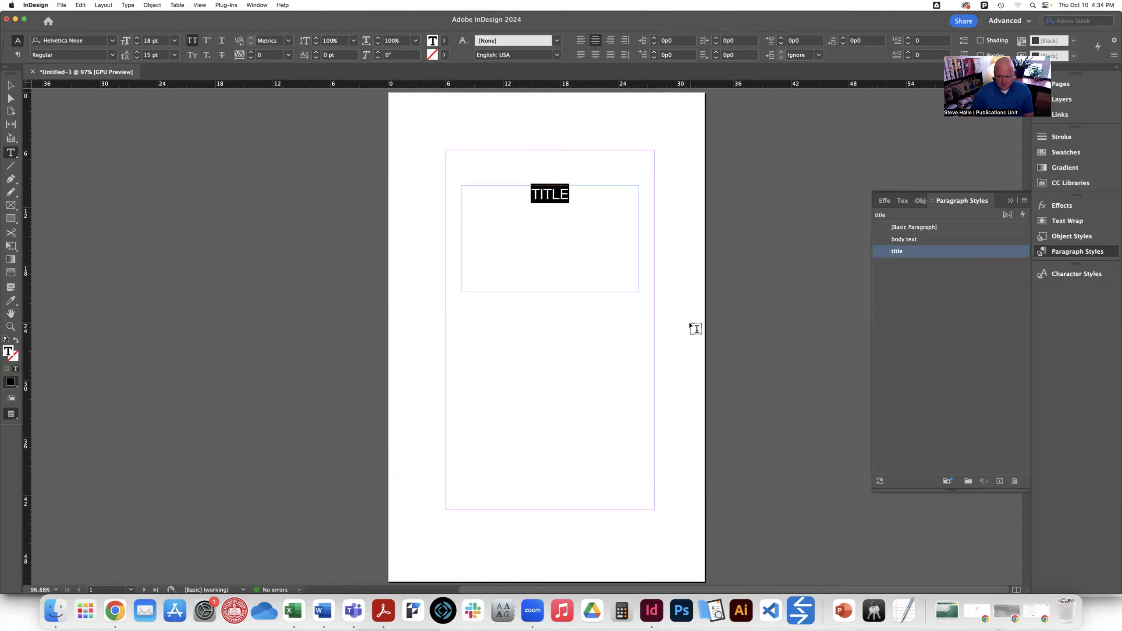
Start a new paragraph style named "author" based on [No Paragraph Style] and set its character size to 14 pt
left_click(1023, 201)
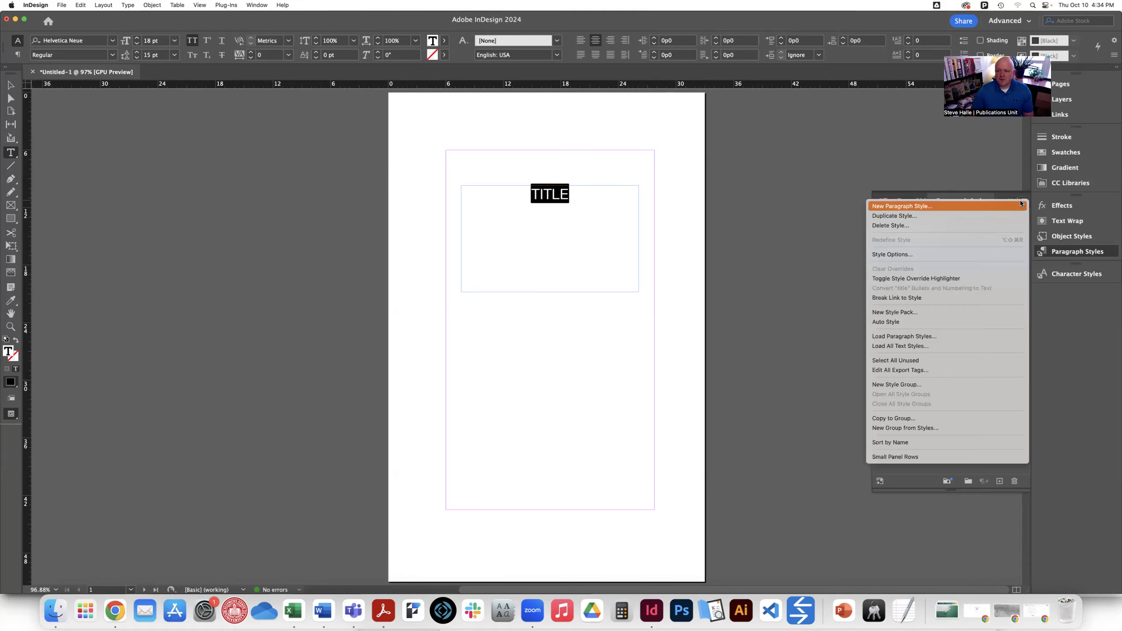
left_click(932, 205)
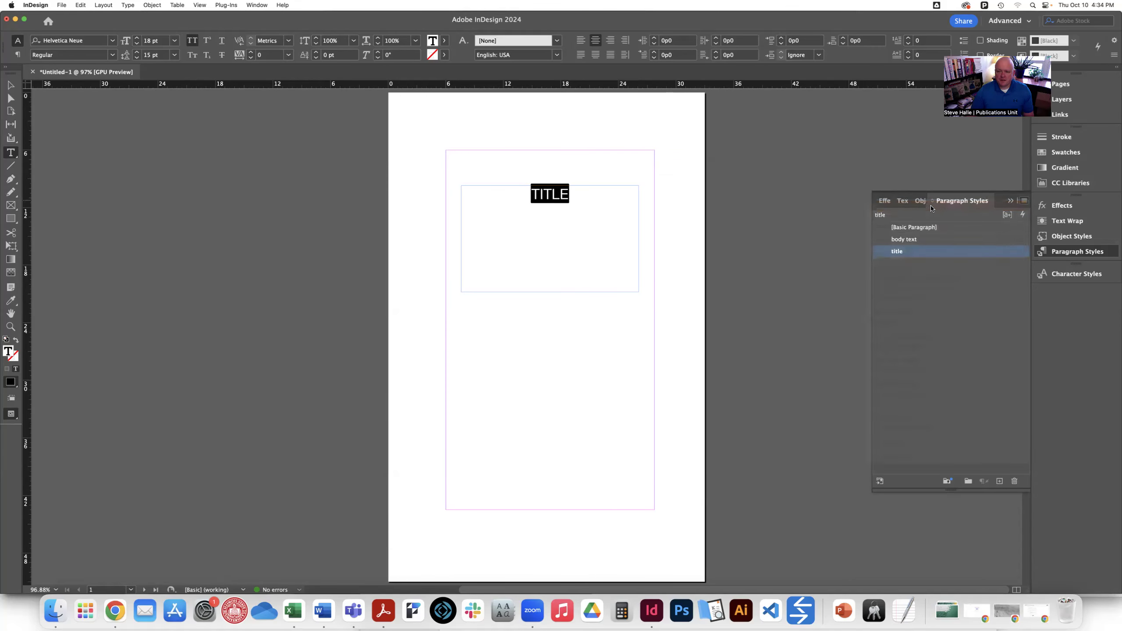
type("author")
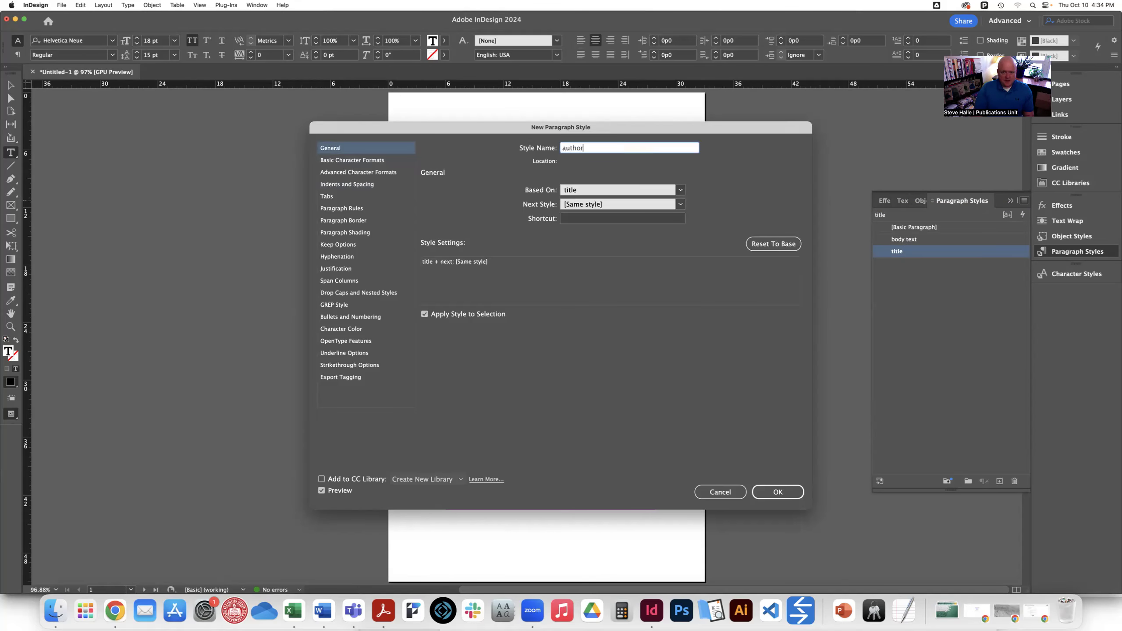
left_click(682, 190)
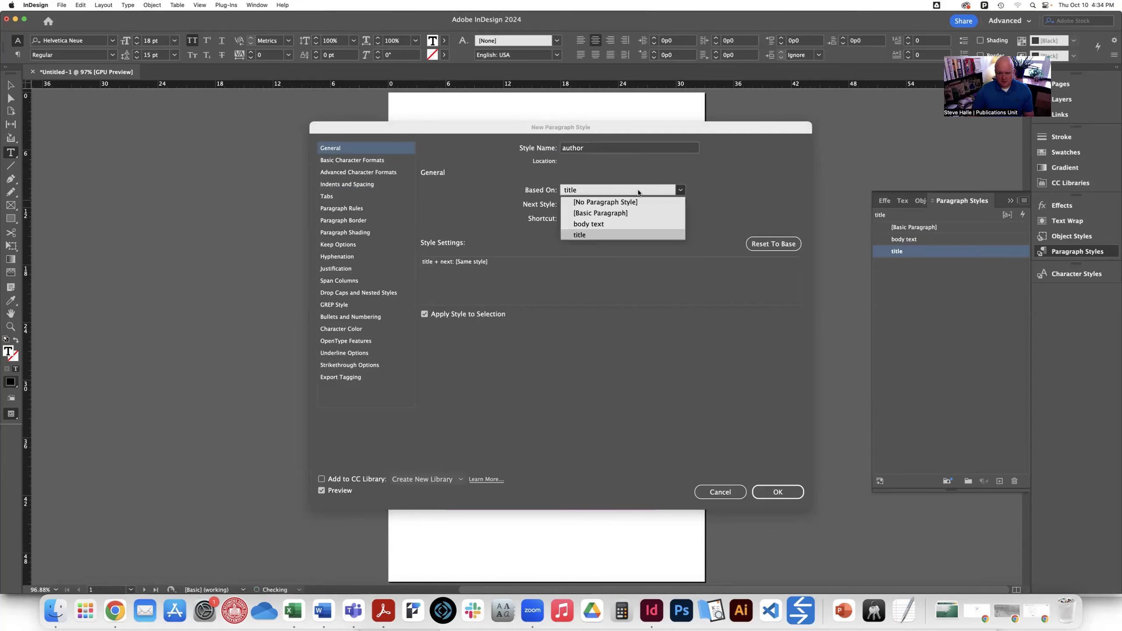
left_click(610, 199)
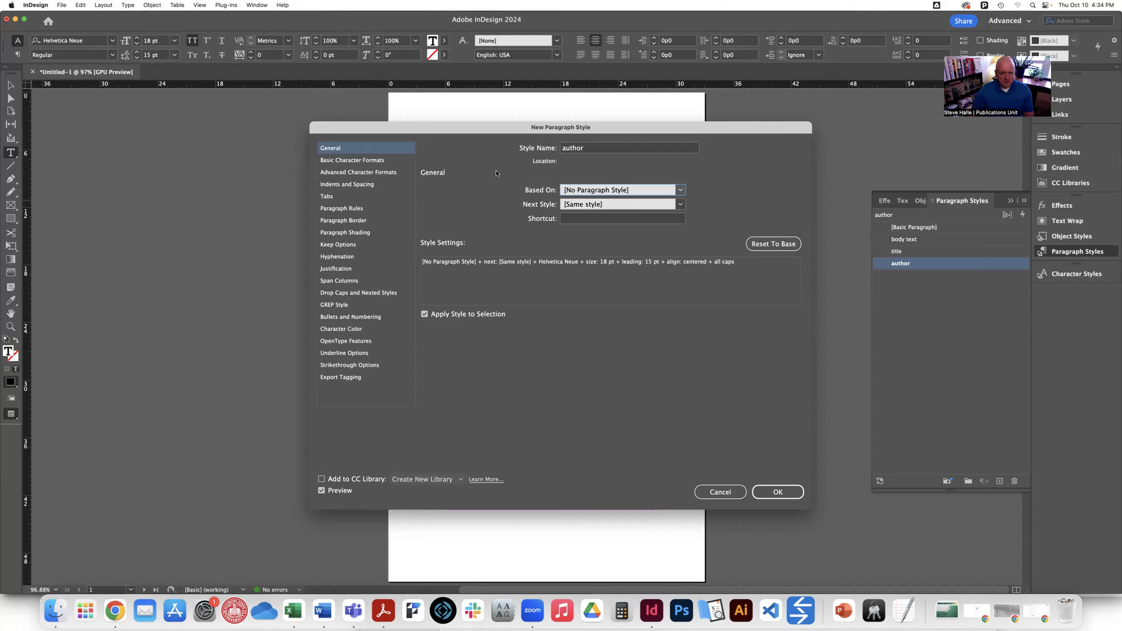
left_click(341, 163)
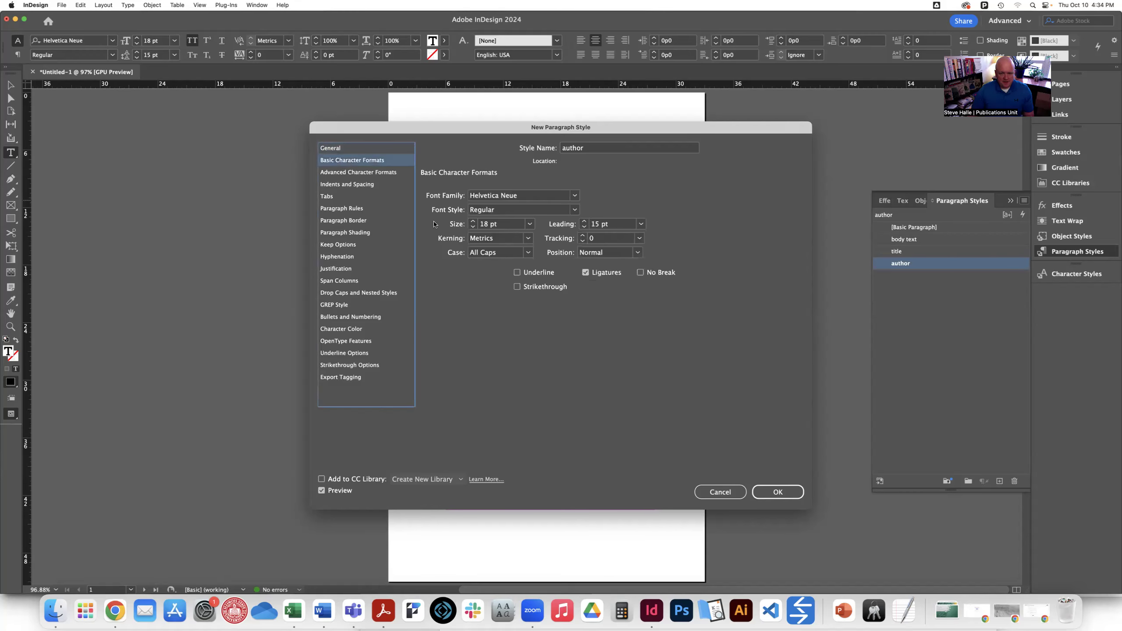
double_click(499, 224)
type("14")
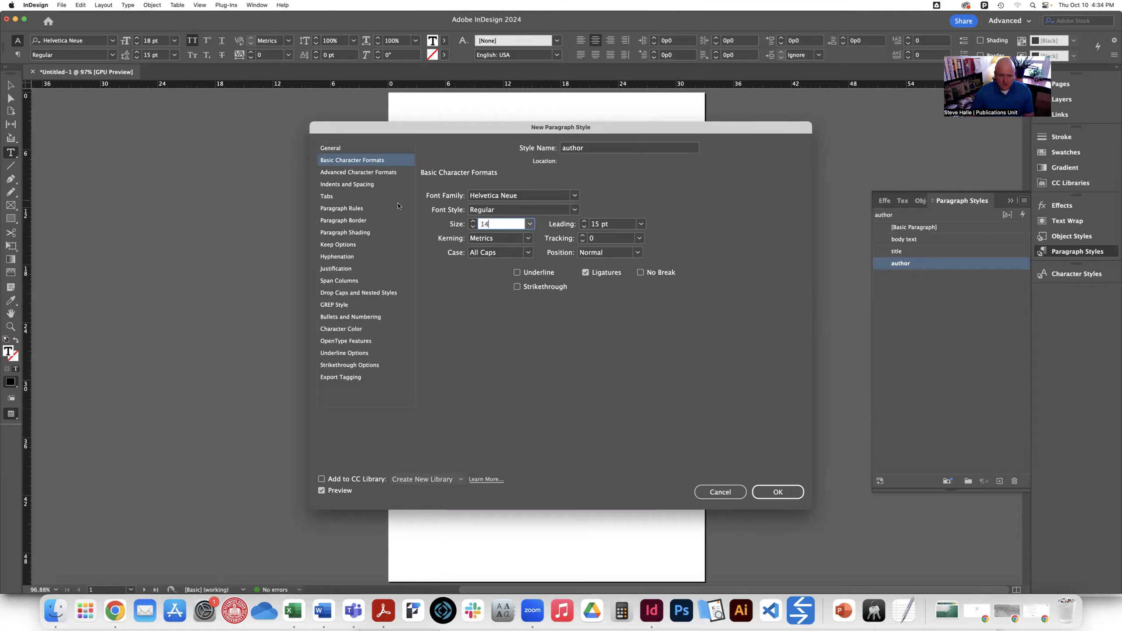
Set the author style's alignment to Right with 4p6 of space after, and save the style
left_click(356, 185)
left_click(525, 197)
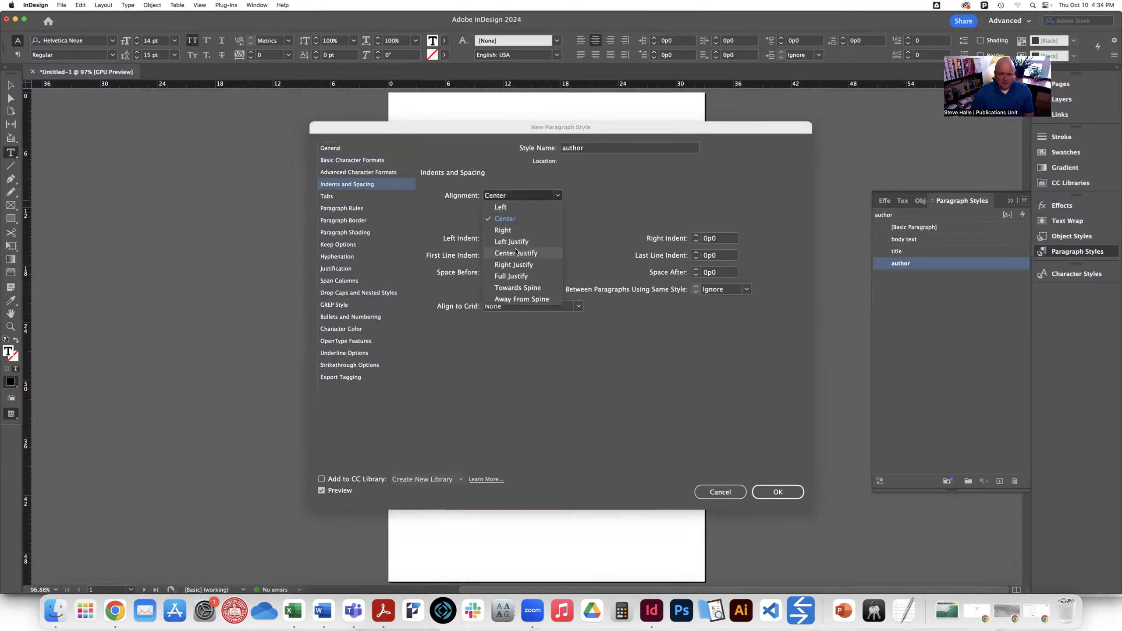
left_click(505, 227)
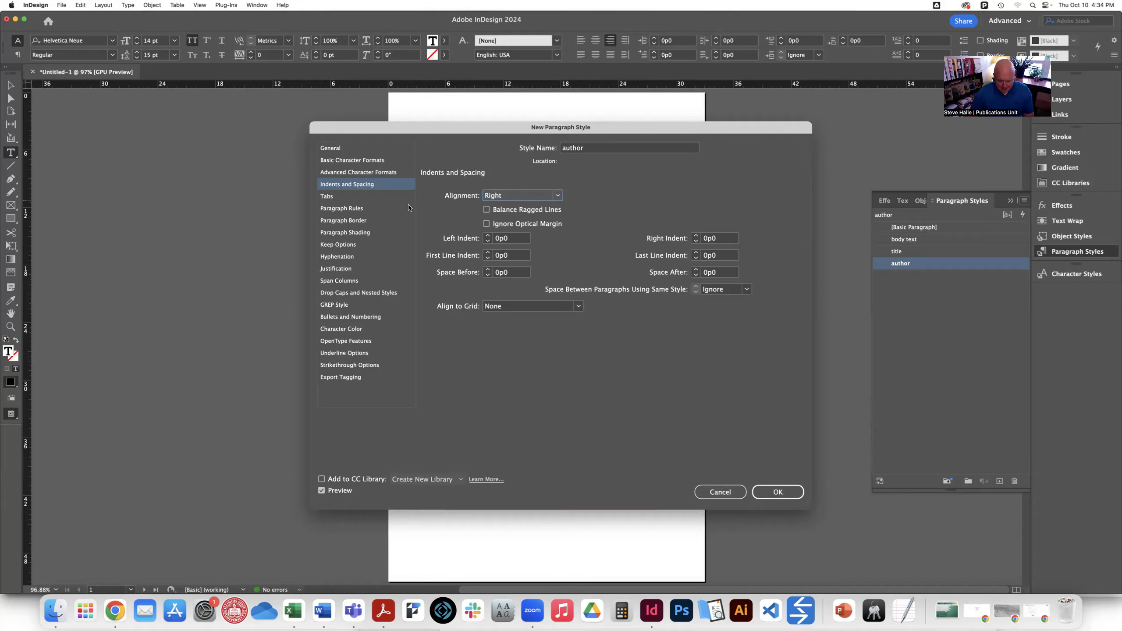
left_click(710, 272)
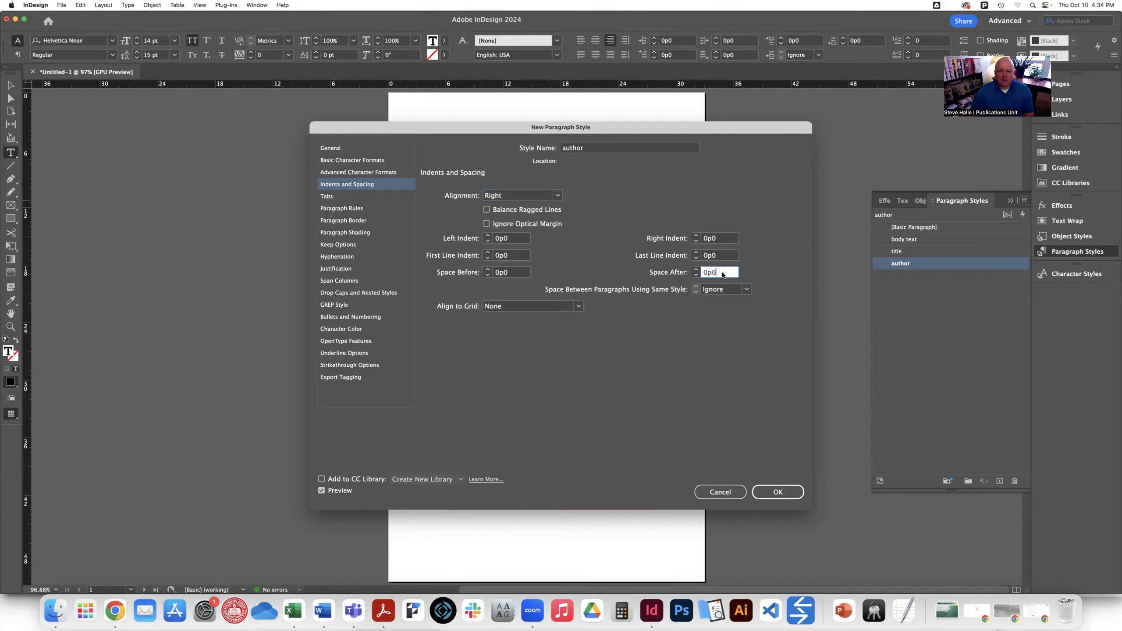
type("4p6")
left_click(778, 492)
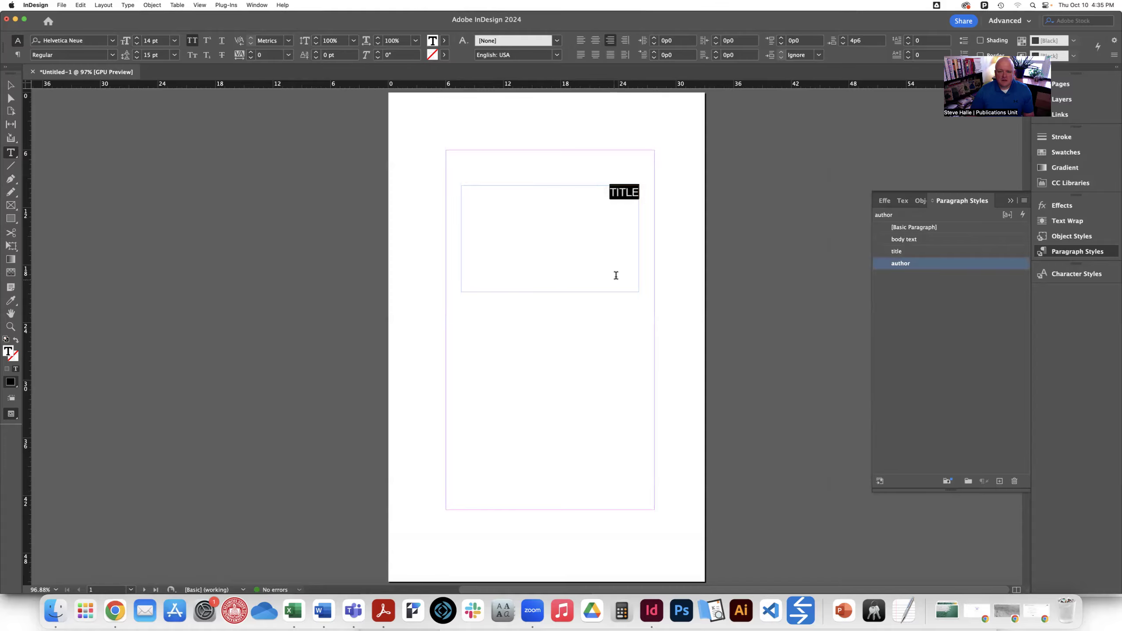
Delete the sample title text frame from page 1 and open the A-Parent spread for editing
key("Escape")
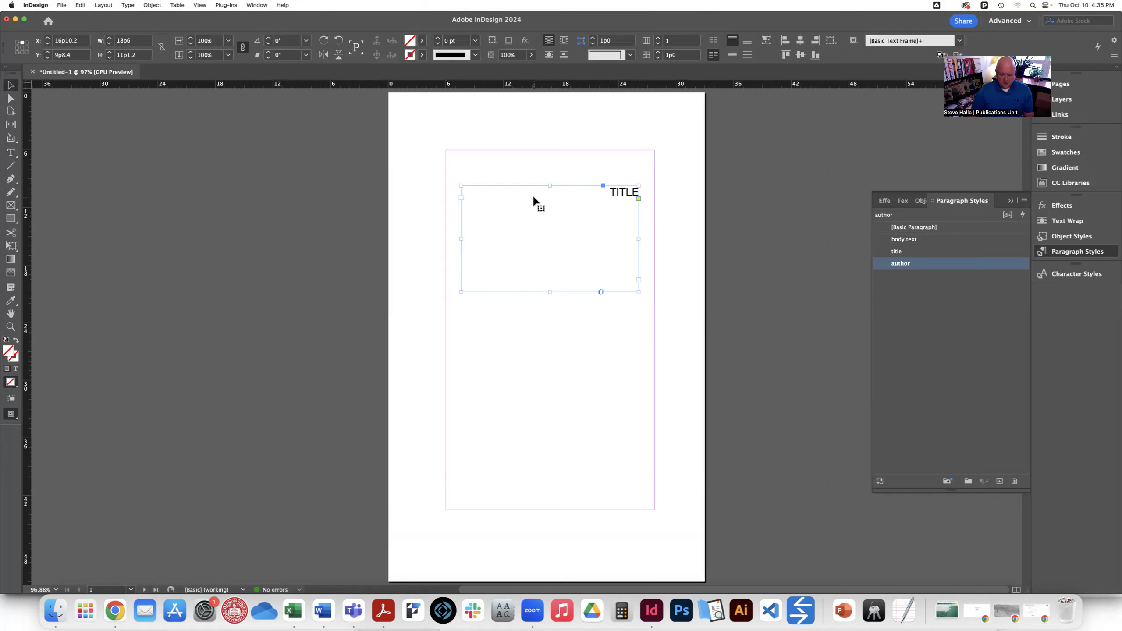
key("Delete")
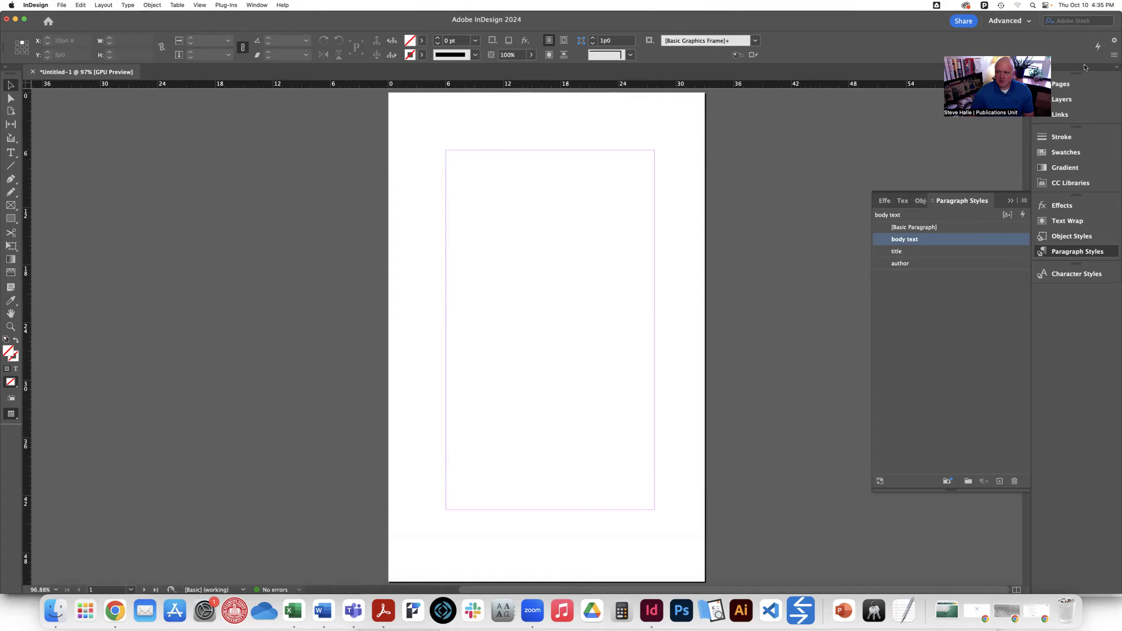
left_click(1059, 84)
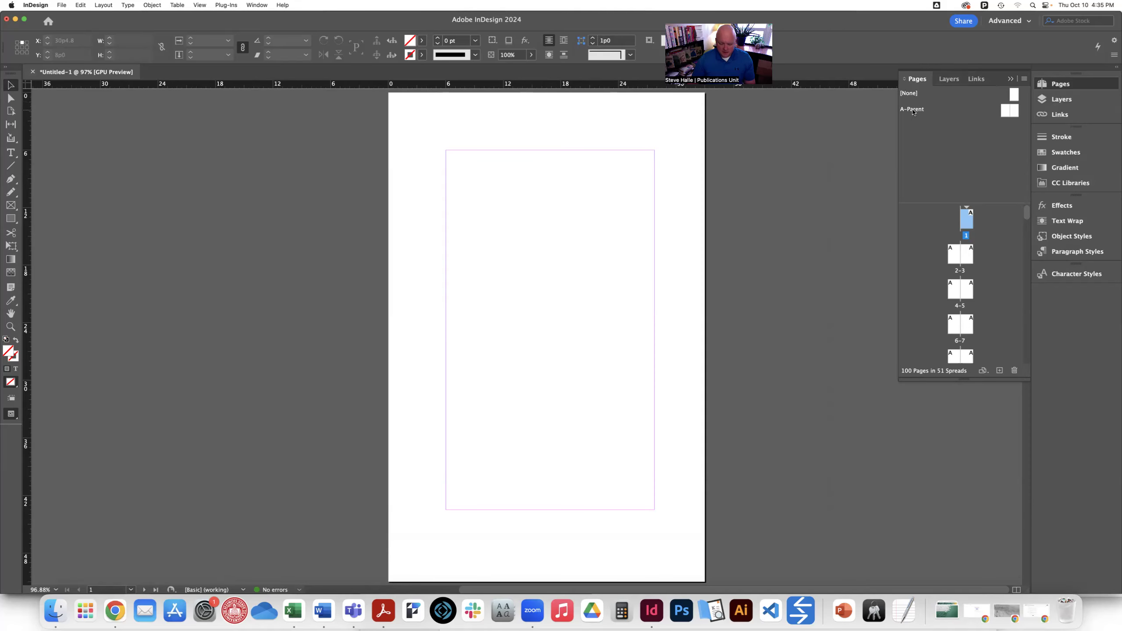
double_click(1005, 113)
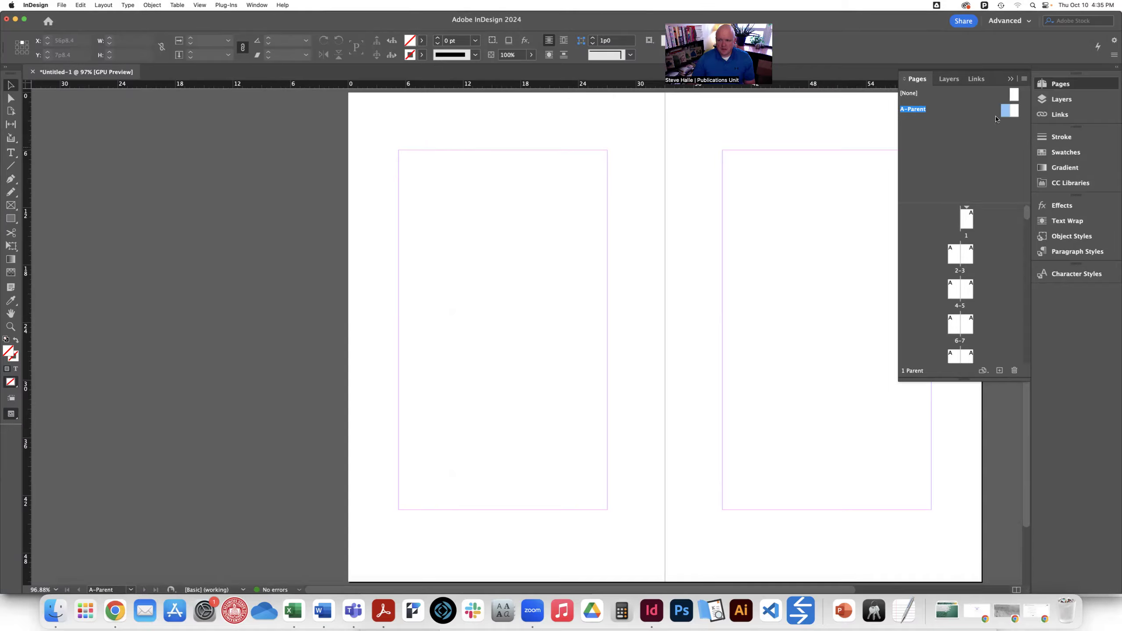
Place vertical ruler guides on the outer margins of both A-Parent pages, at X 5p3 and 60p9
scroll(668, 181, "right", 5)
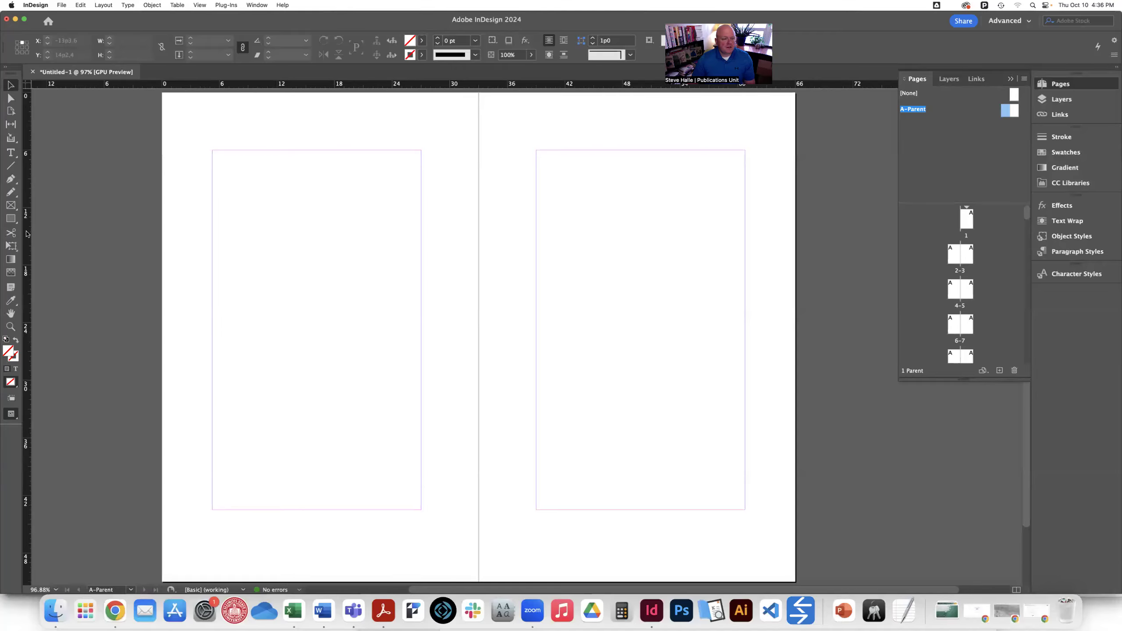
left_click_drag(27, 234, 211, 244)
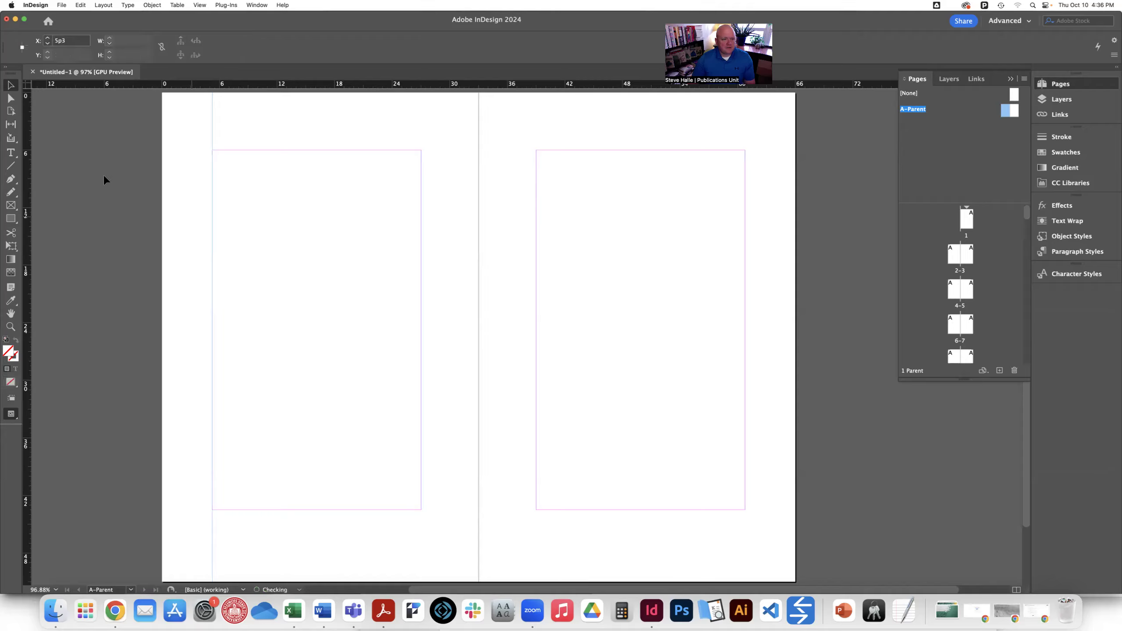
left_click_drag(27, 173, 745, 228)
left_click_drag(373, 87, 384, 138)
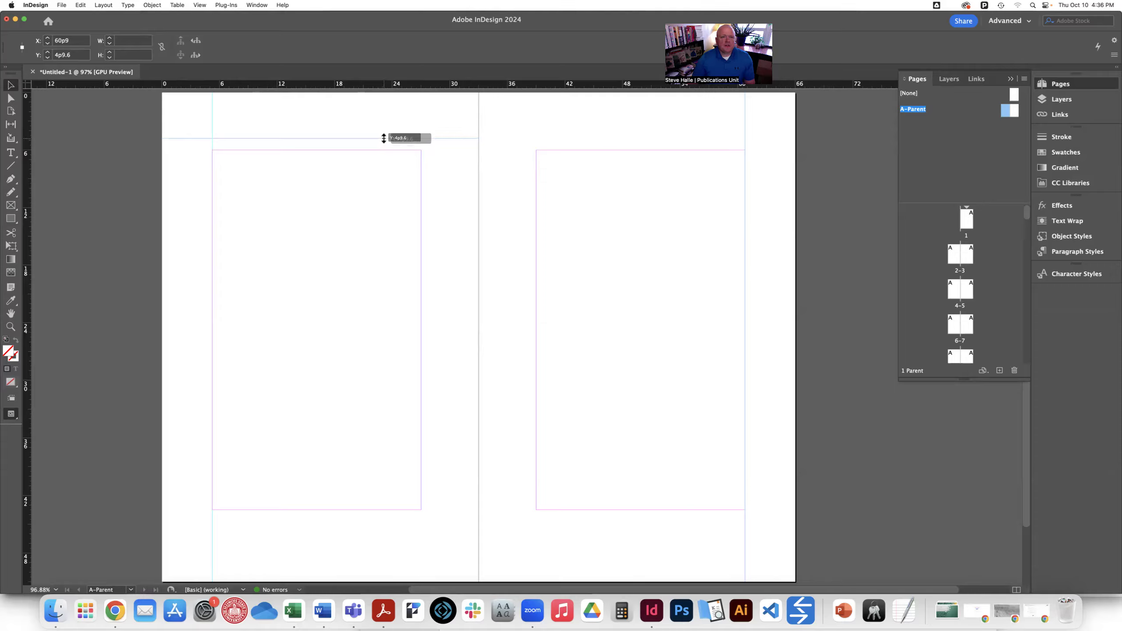
left_click_drag(383, 139, 194, 83)
Add a text frame about 21p9 wide and 2p0 high below the left A-Parent page's bottom margin, and apply [Basic Paragraph] to it
scroll(194, 122, "right", 8)
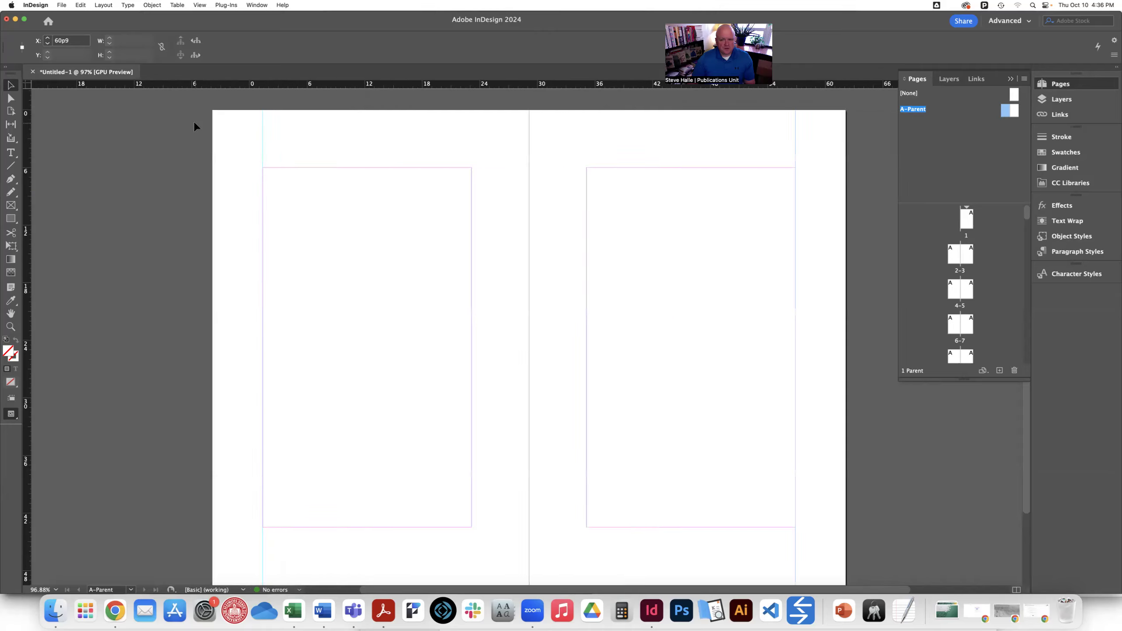
scroll(190, 120, "left", 2)
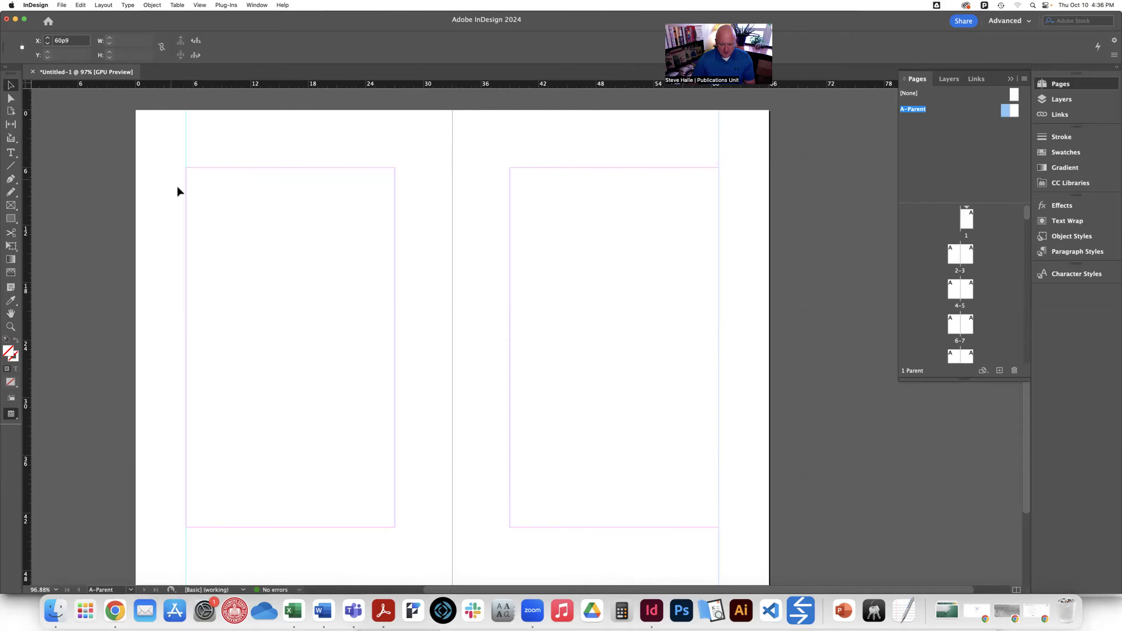
scroll(177, 194, "down", 2)
key("t")
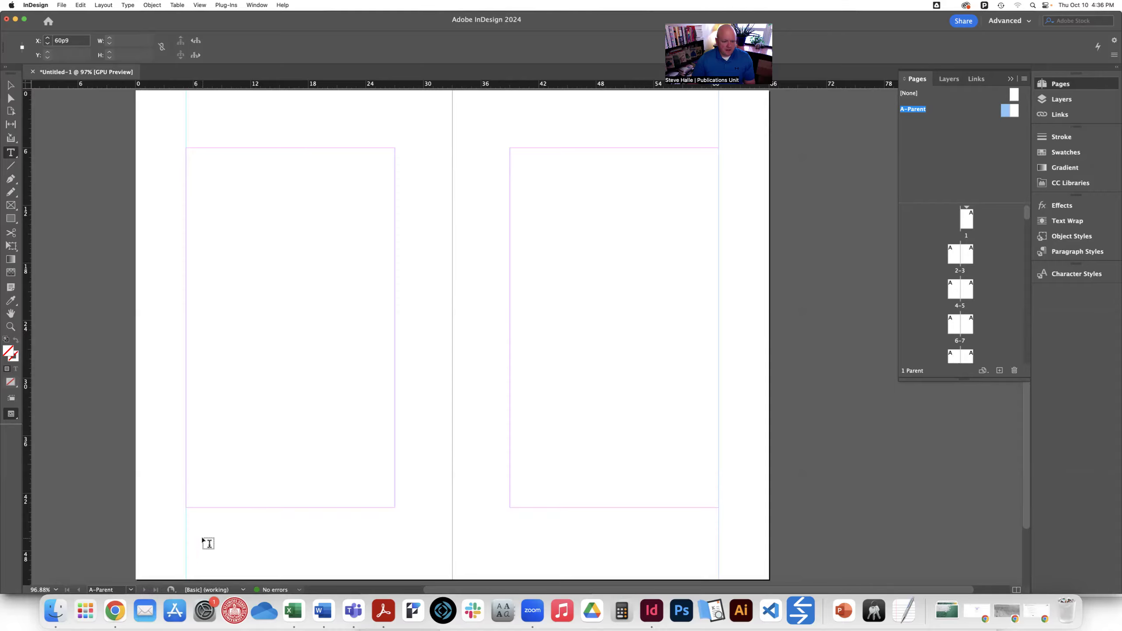
left_click_drag(187, 530, 394, 547)
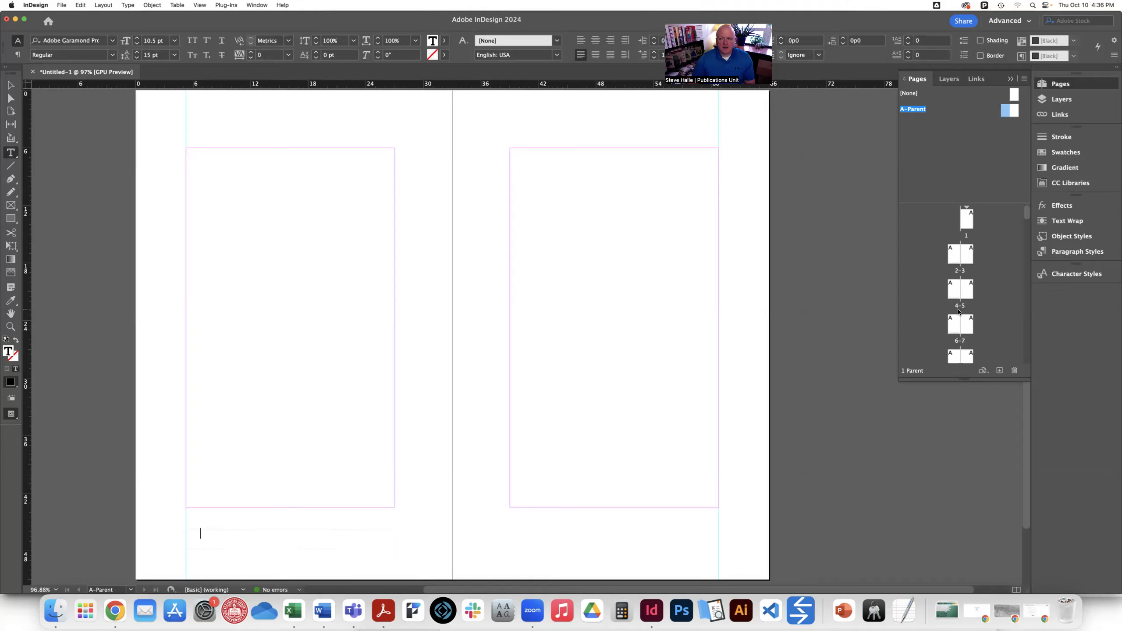
left_click(1075, 251)
left_click(915, 226)
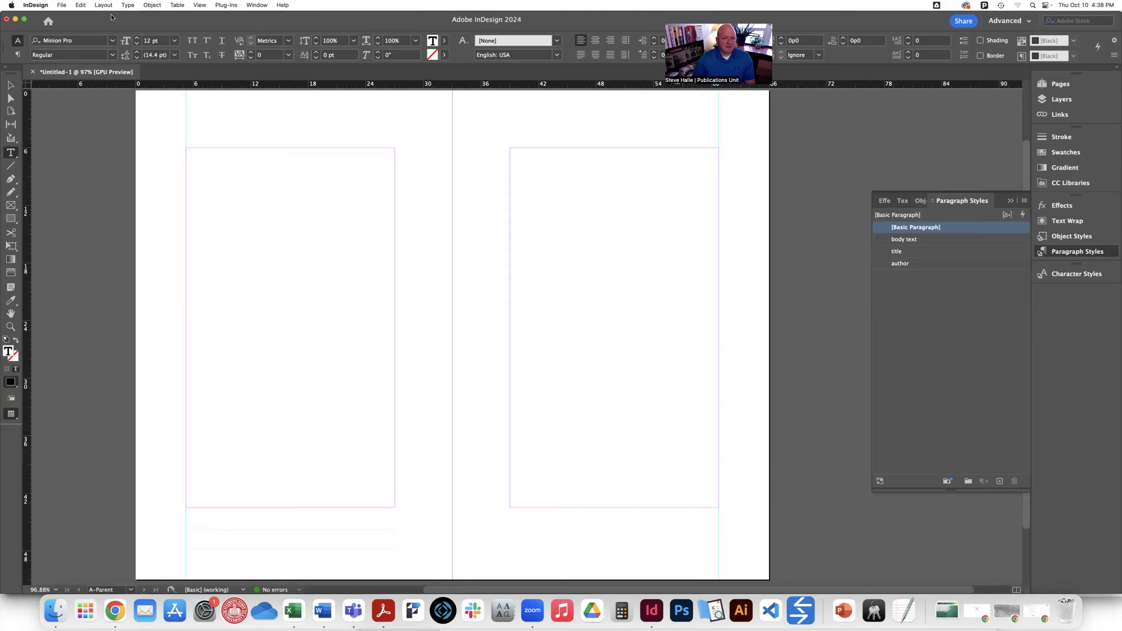
Insert a Current Page Number marker in the new parent-page frame and check the numbering on pages 2 and 4
left_click(1062, 84)
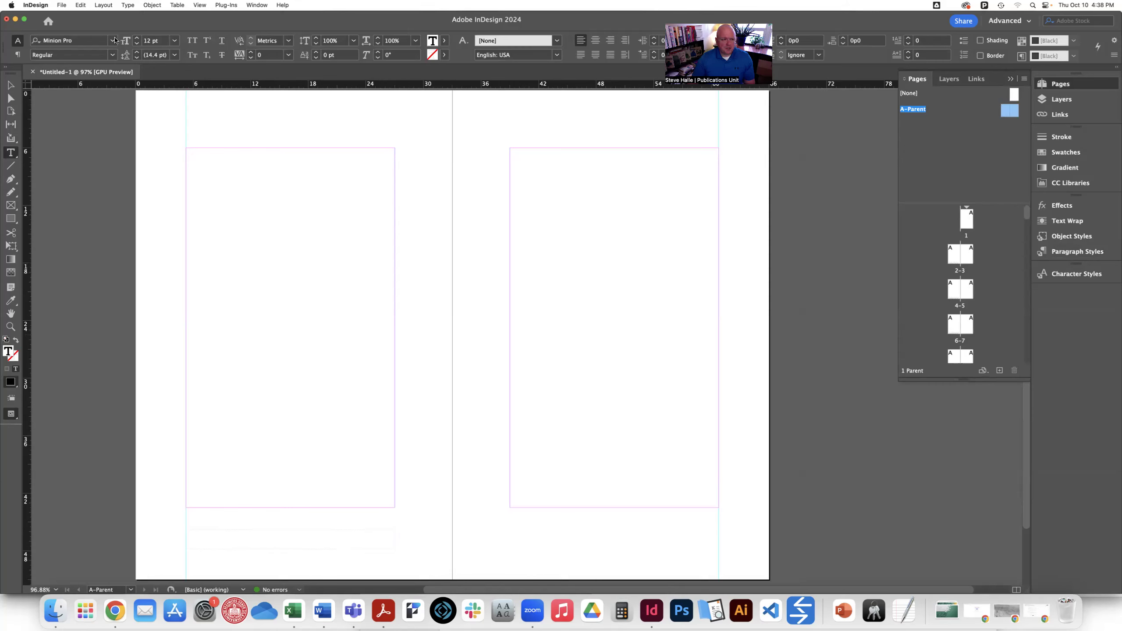
left_click(128, 5)
mouse_move(158, 297)
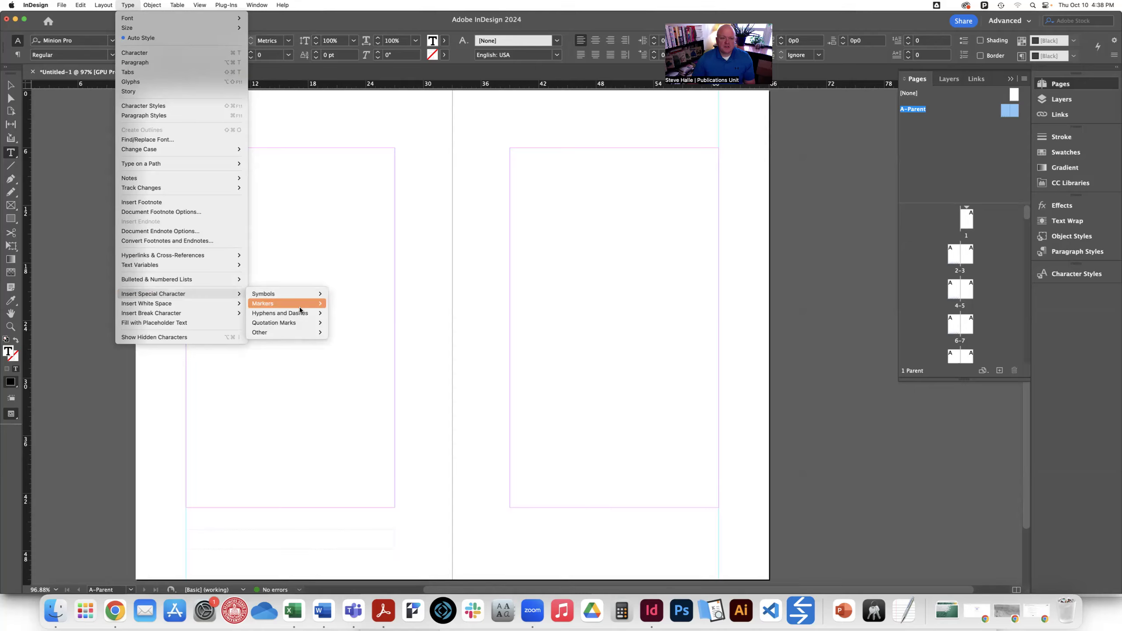
mouse_move(298, 305)
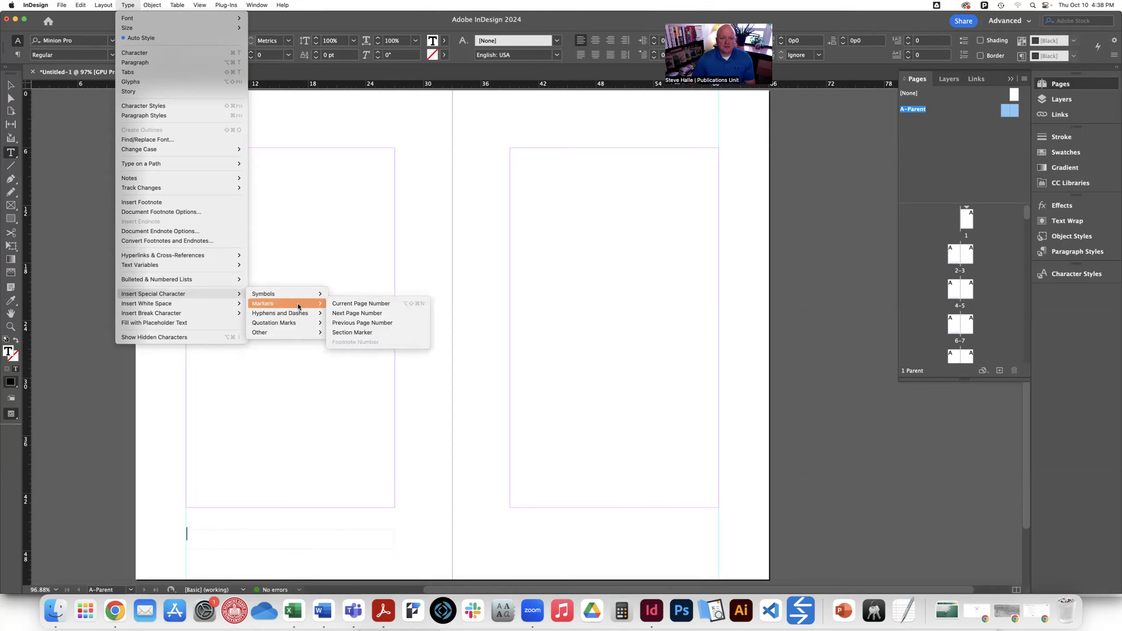
left_click(371, 303)
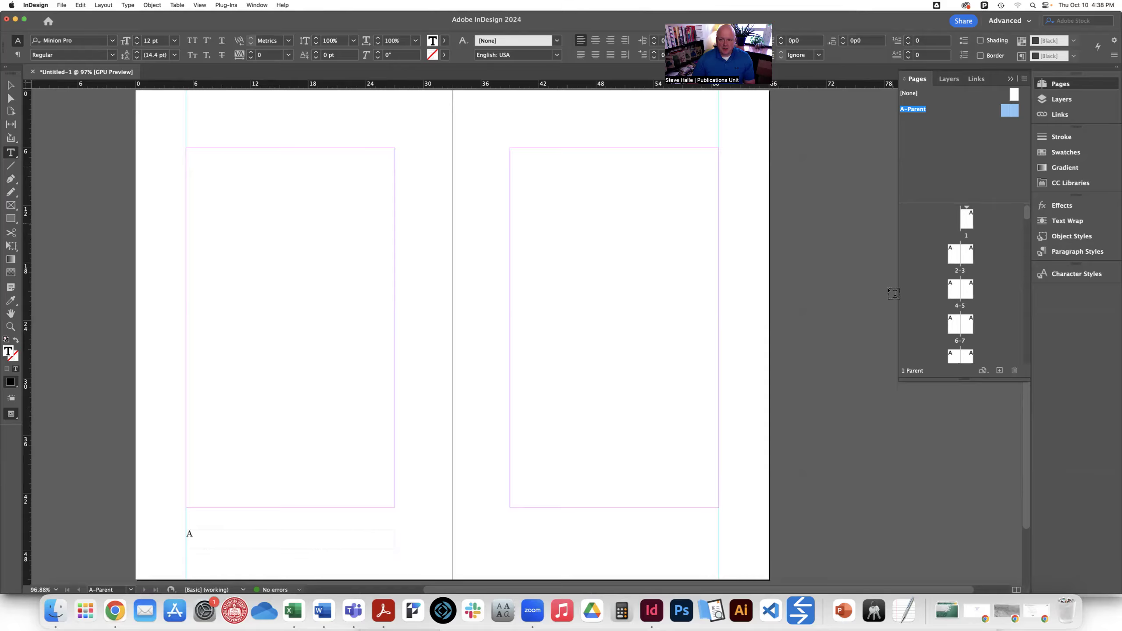
double_click(954, 255)
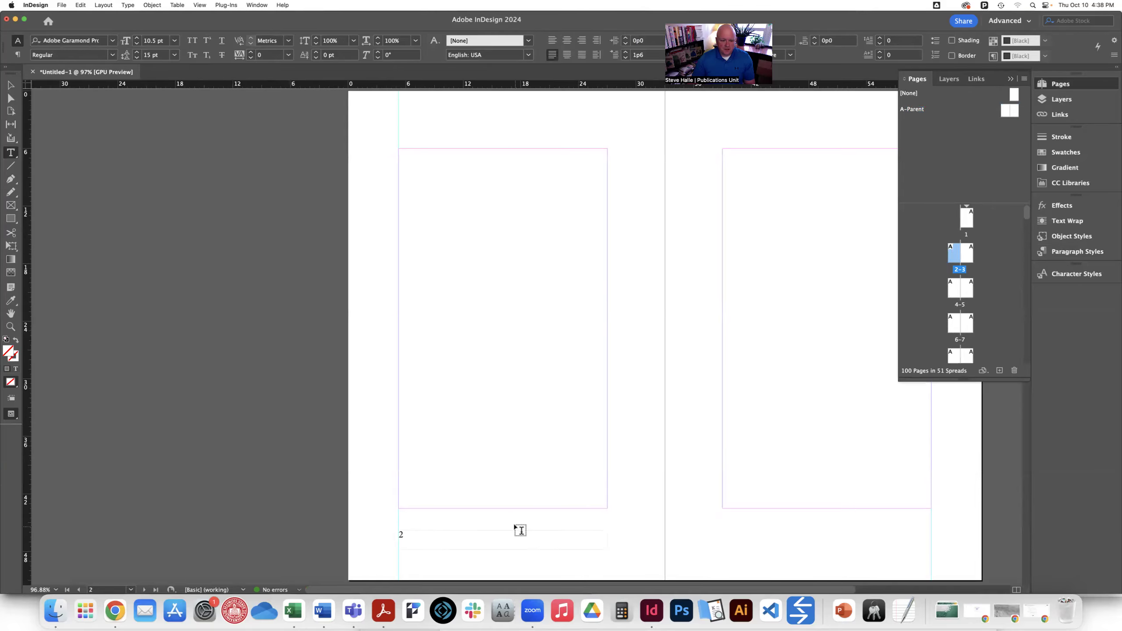
double_click(953, 298)
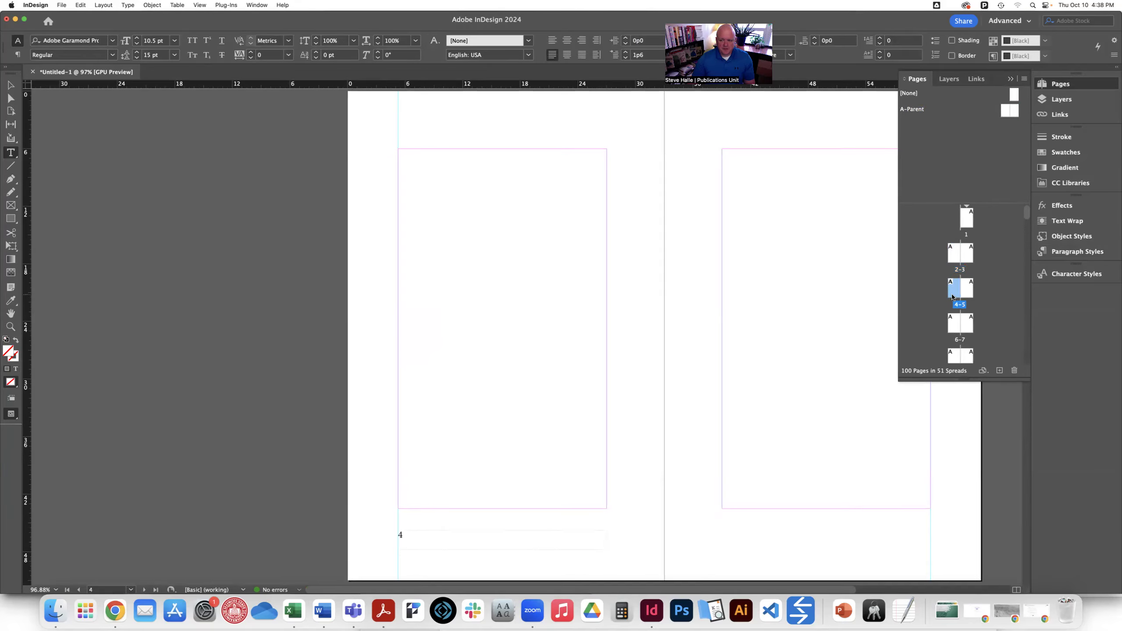
Reopen the A-Parent spread and paste a copy of the left page's page-number text frame onto it
double_click(1010, 109)
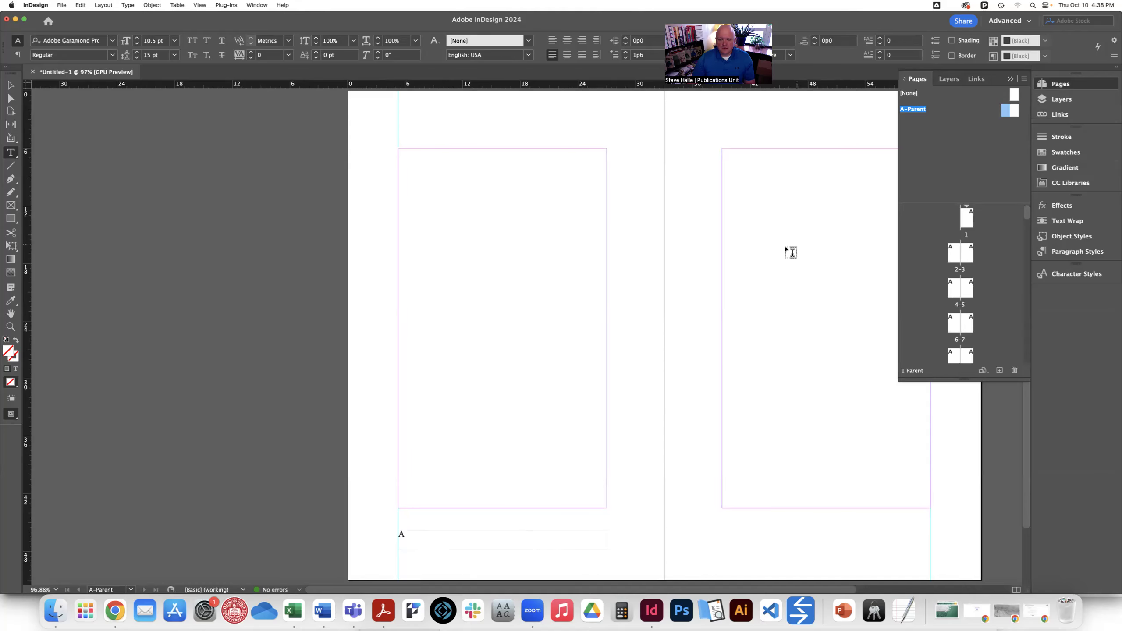
scroll(788, 250, "right", 5)
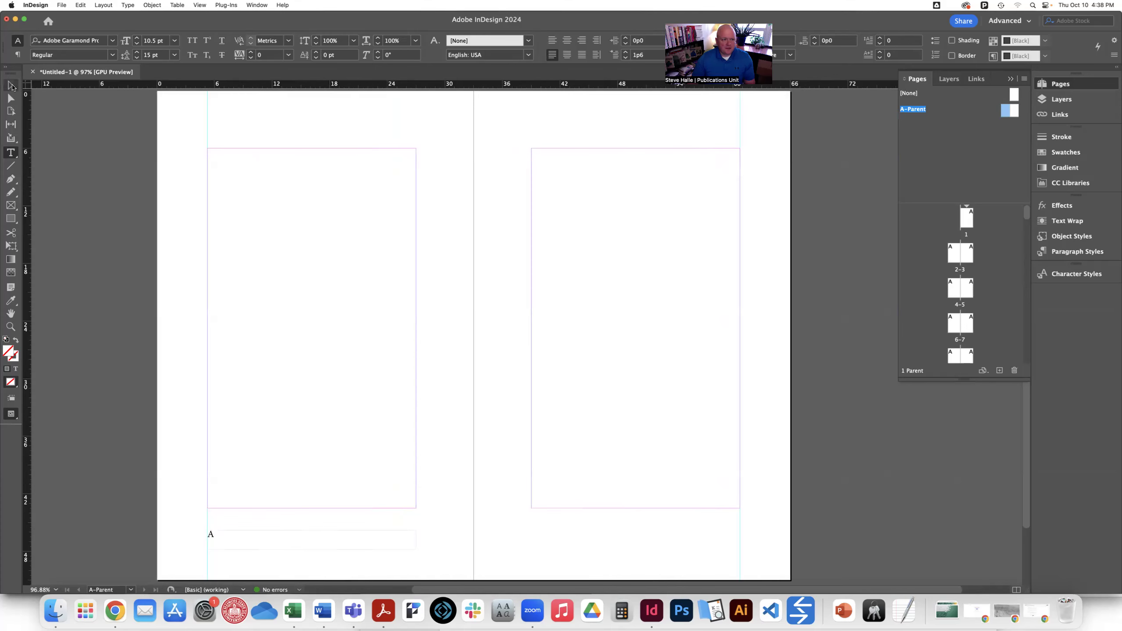
left_click(10, 86)
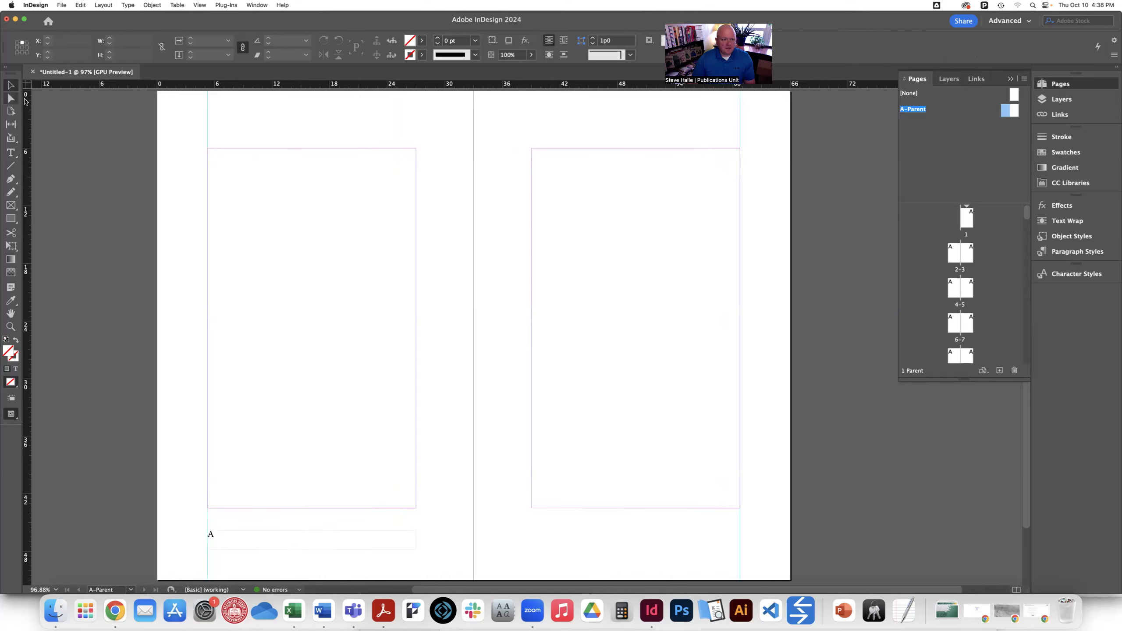
left_click(12, 153)
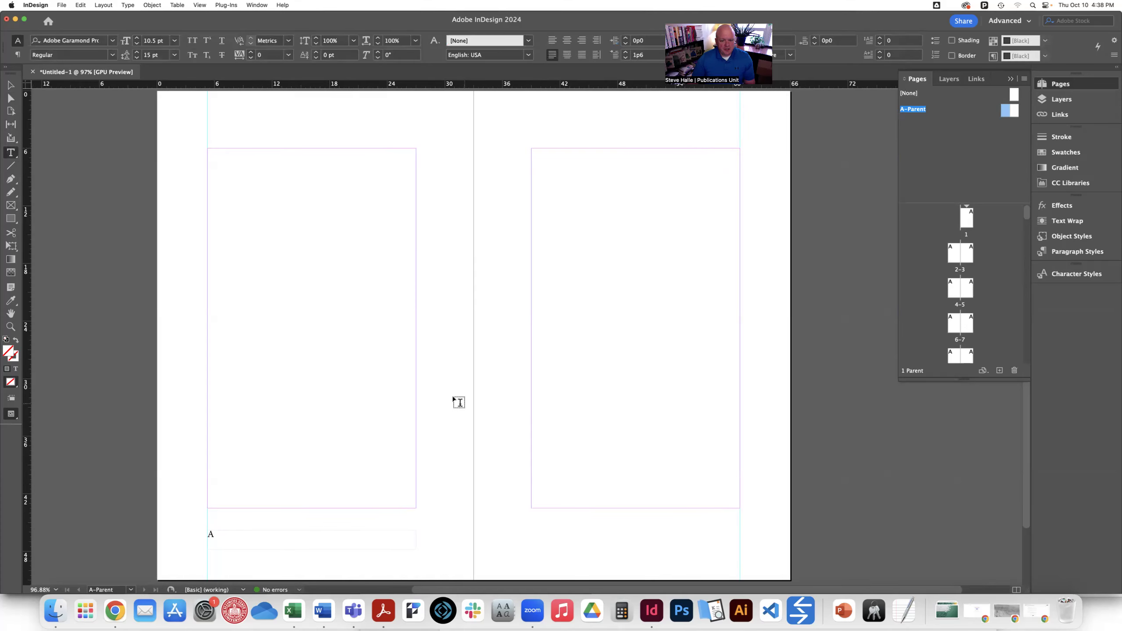
left_click(11, 88)
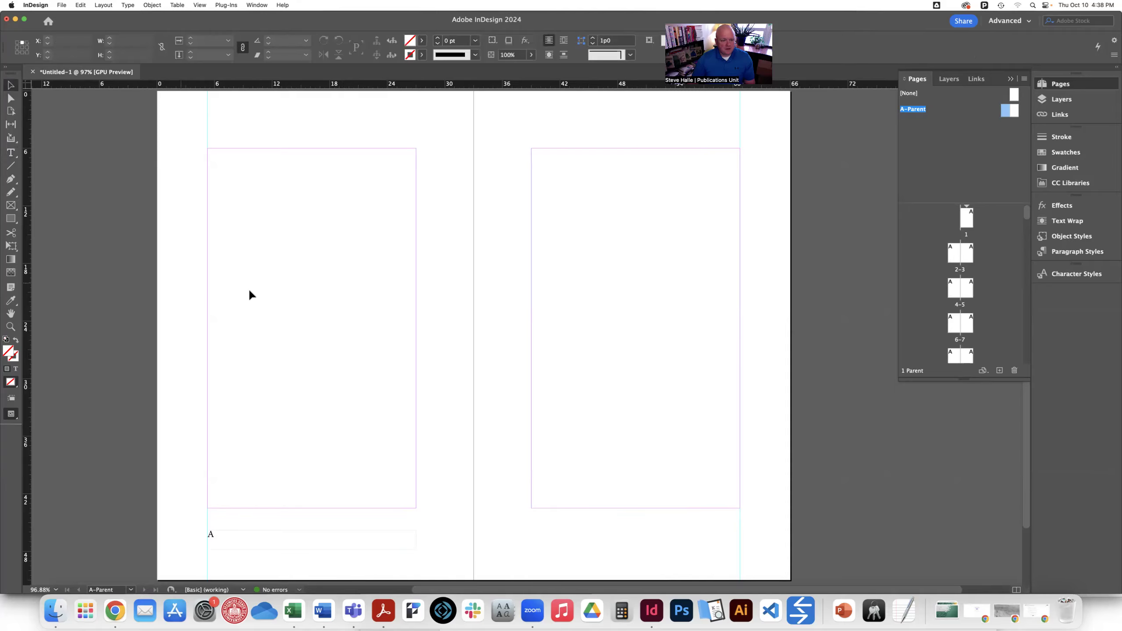
left_click(334, 540)
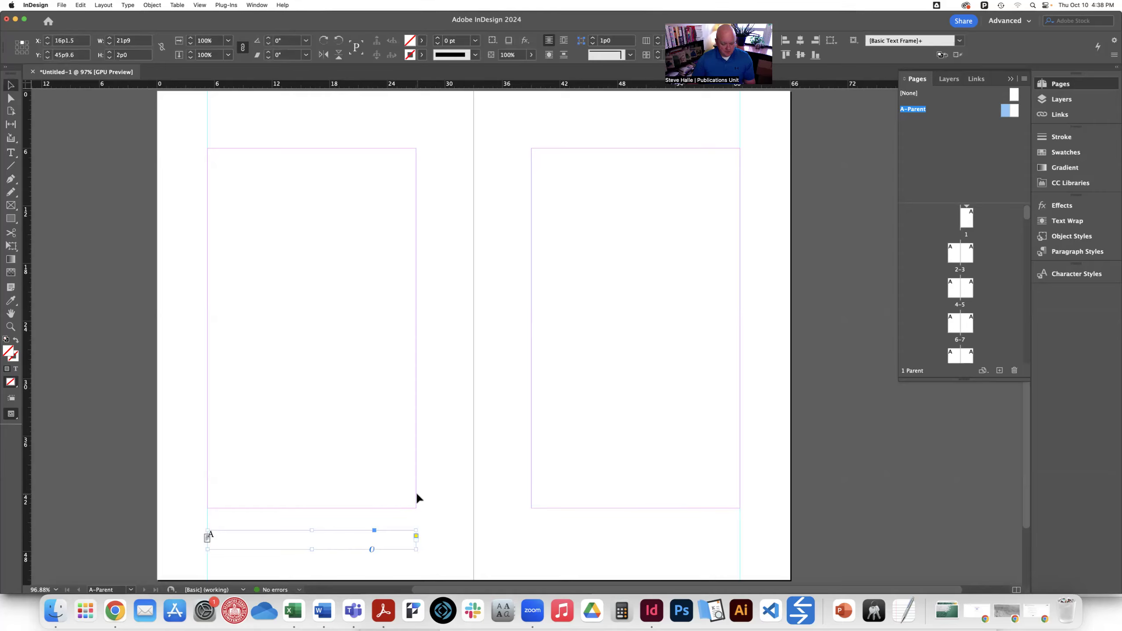
key("super+v")
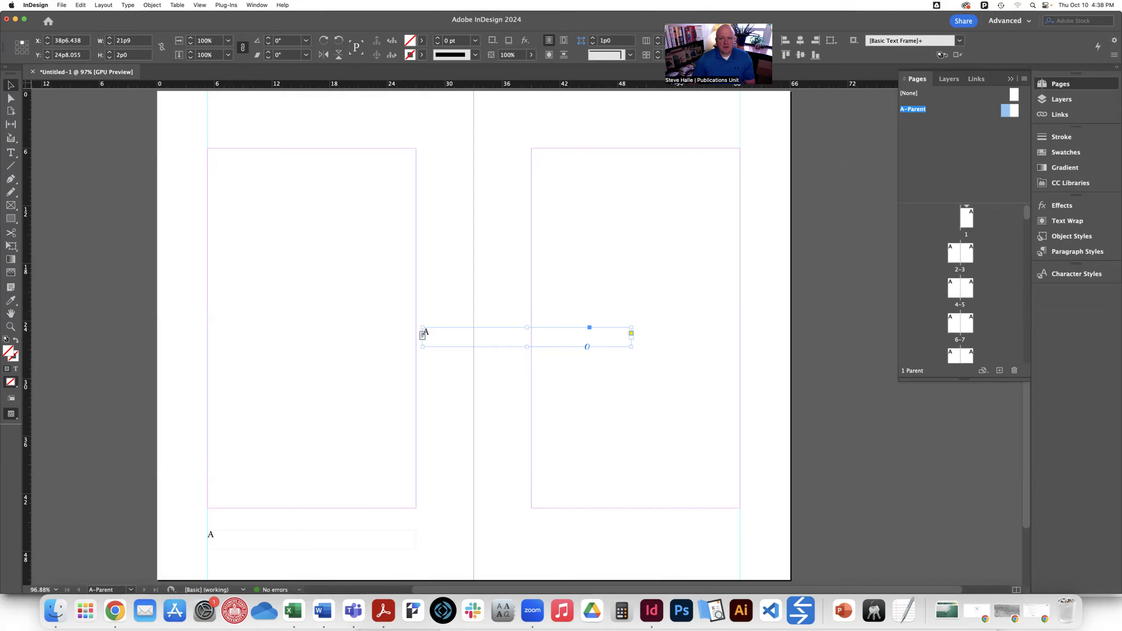
Right-align the copied page-number marker and position its frame below the right A-Parent page's bottom margin at X 49p10.5, Y 45p9.6
key("t")
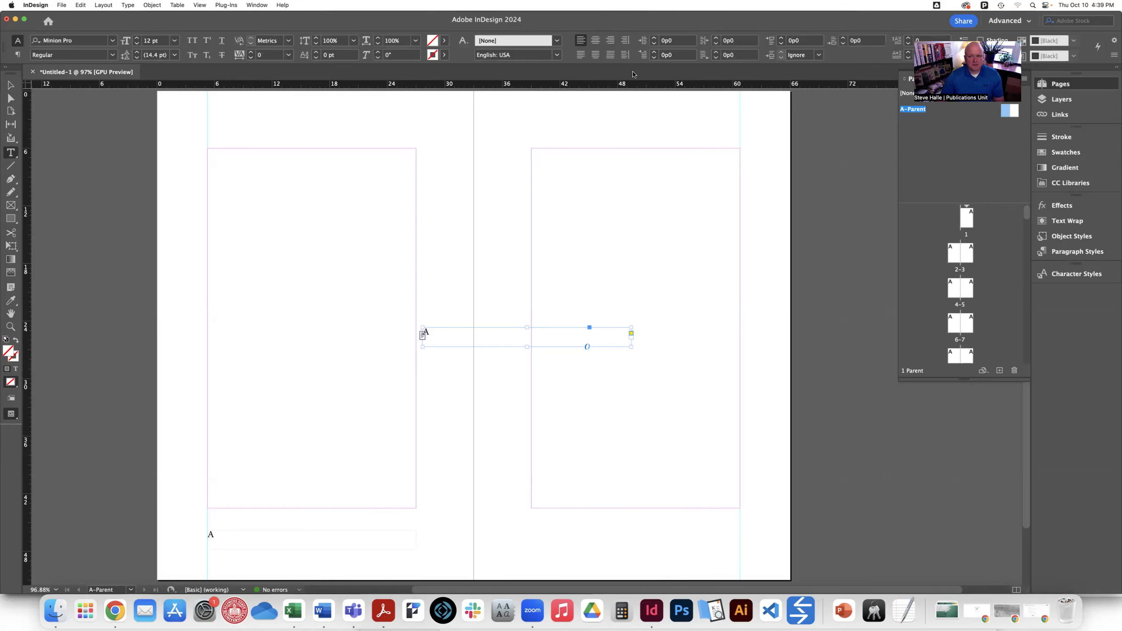
left_click(610, 41)
left_click(12, 86)
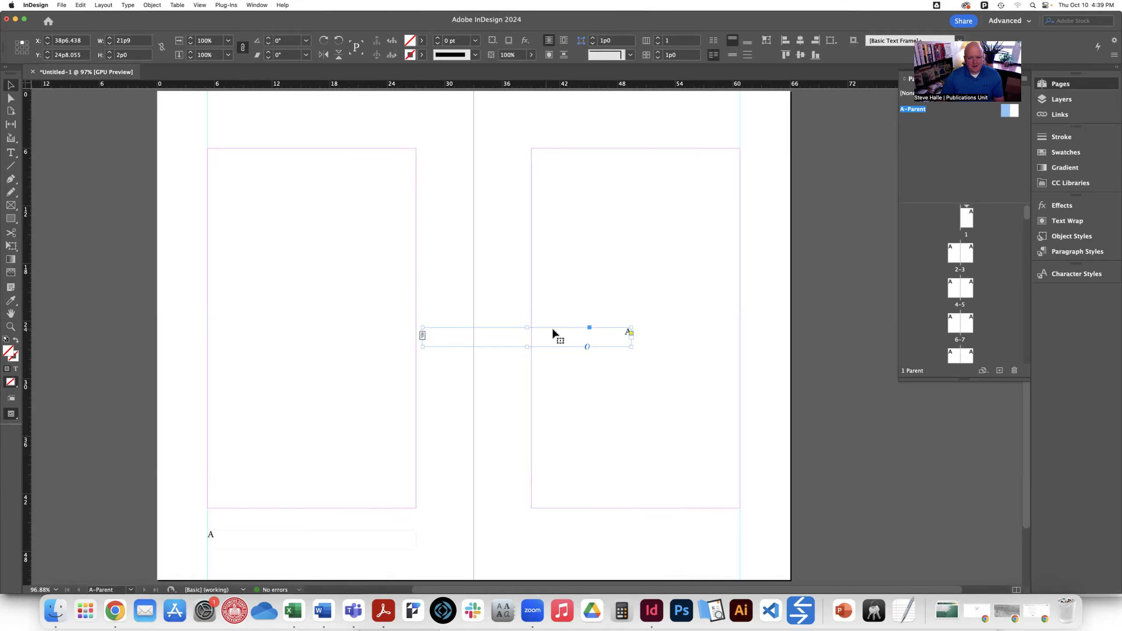
left_click_drag(491, 329, 605, 535)
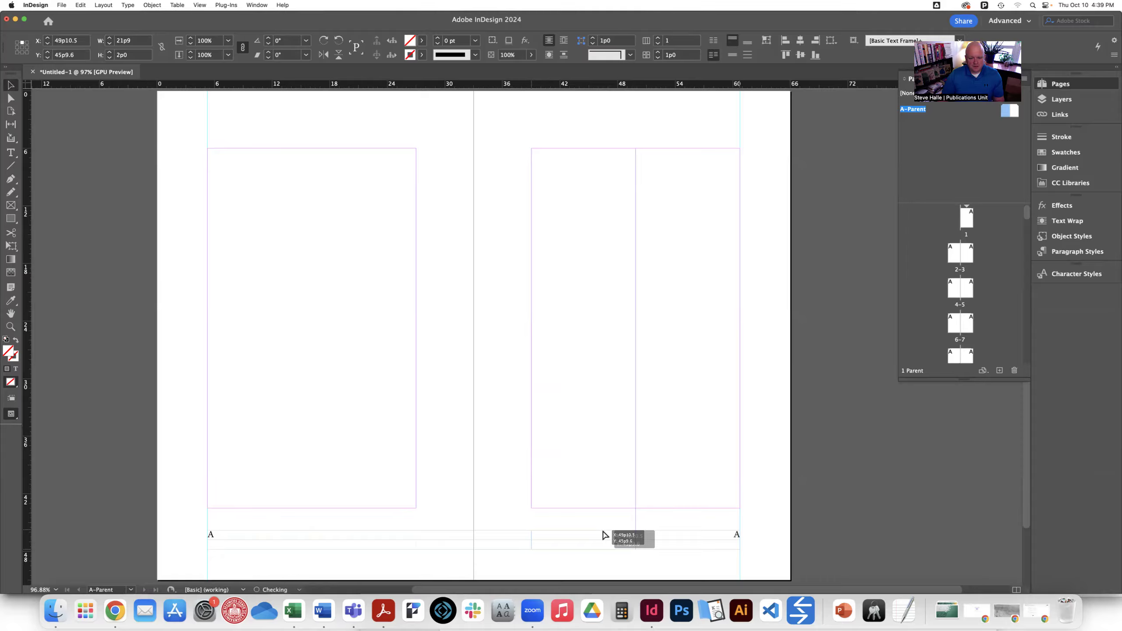
left_click_drag(604, 534, 600, 530)
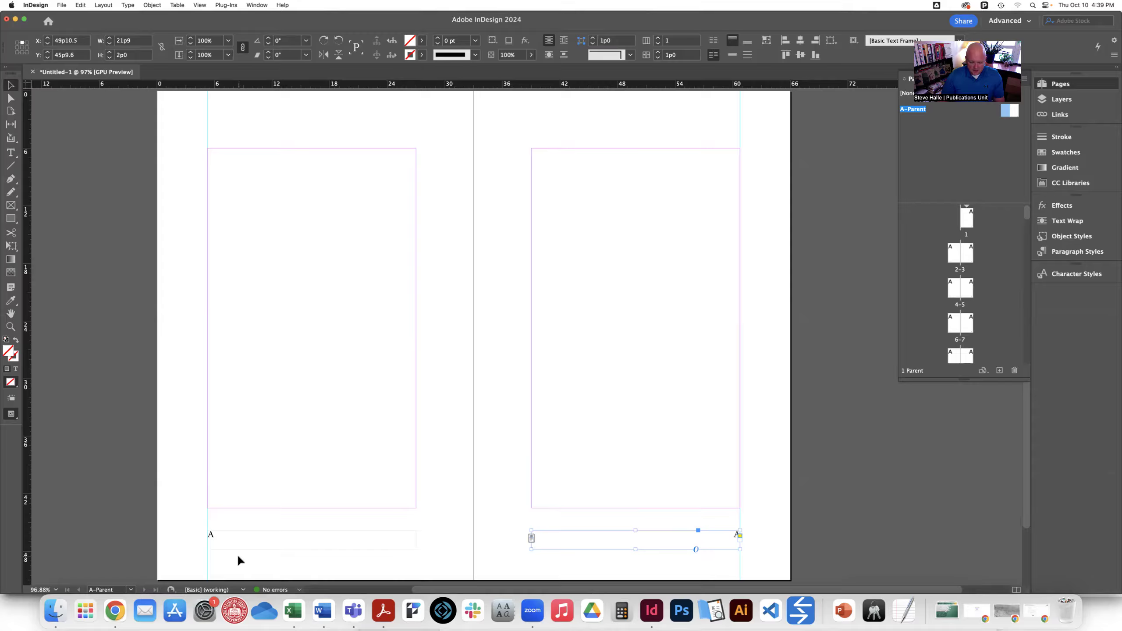
Format the left A-Parent page's page-number marker as 9 pt Adobe Garamond Pro Regular
double_click(215, 534)
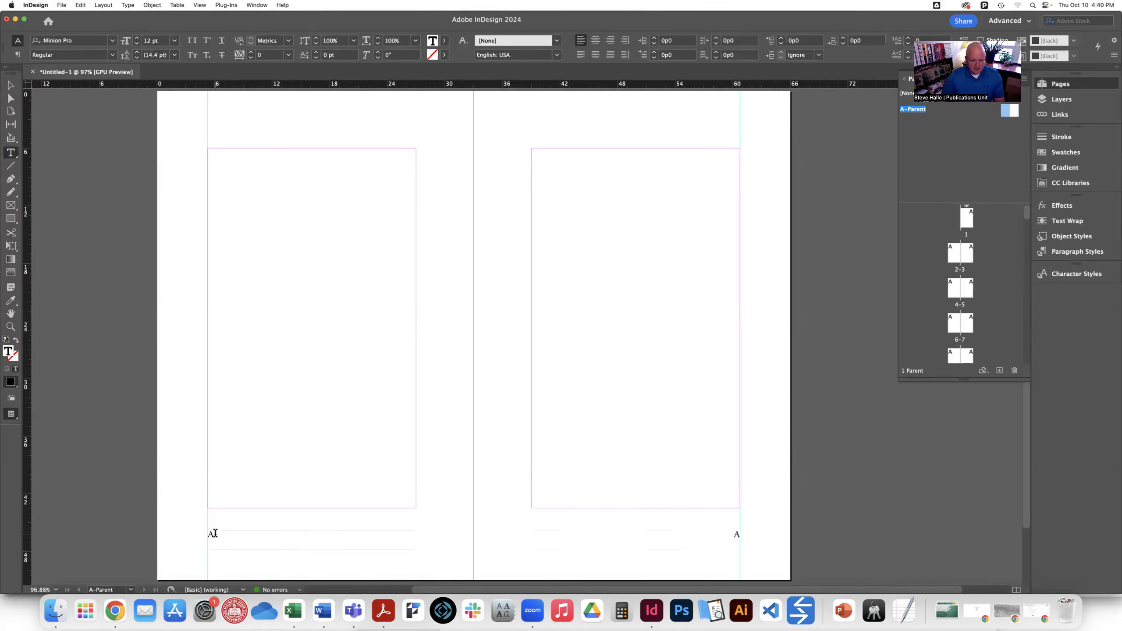
left_click_drag(215, 534, 206, 534)
left_click(127, 41)
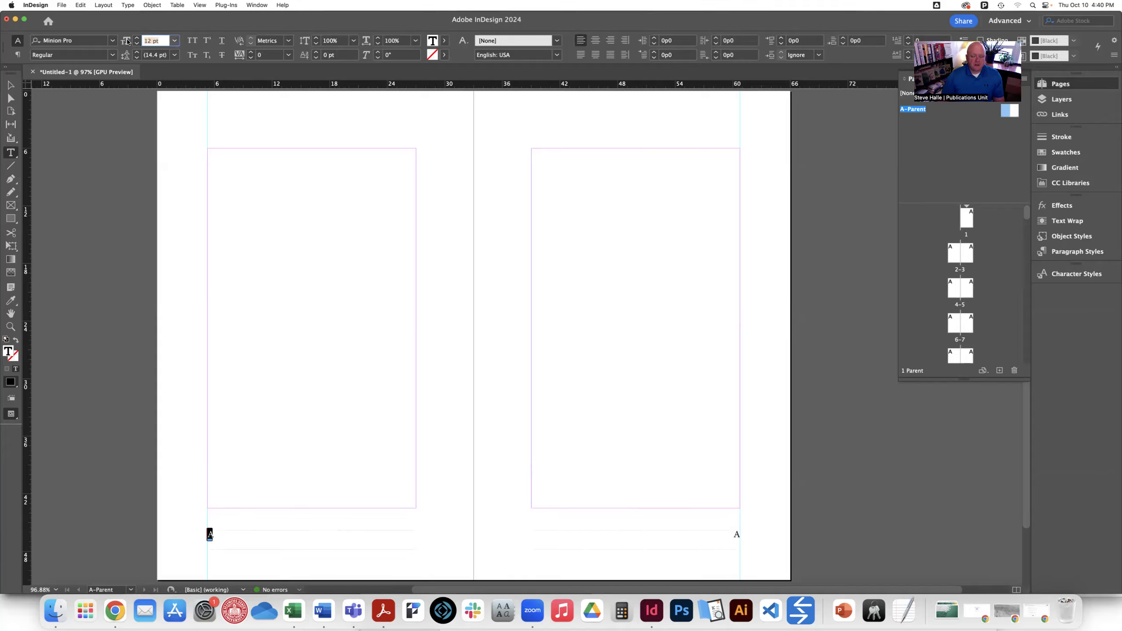
type("9")
left_click(35, 41)
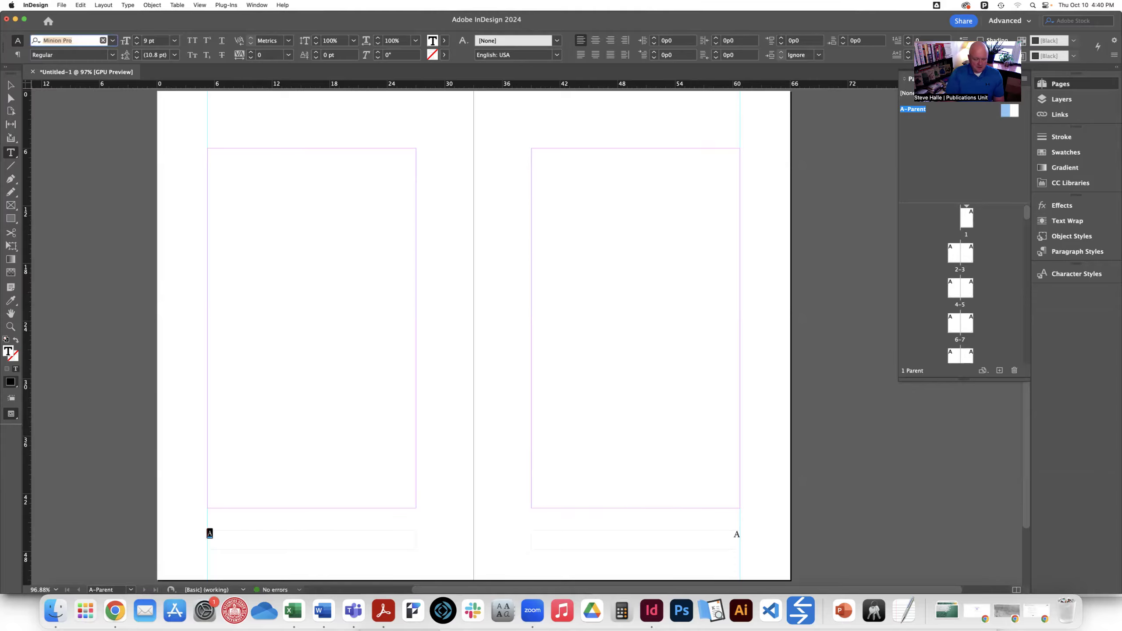
type("adobe ga")
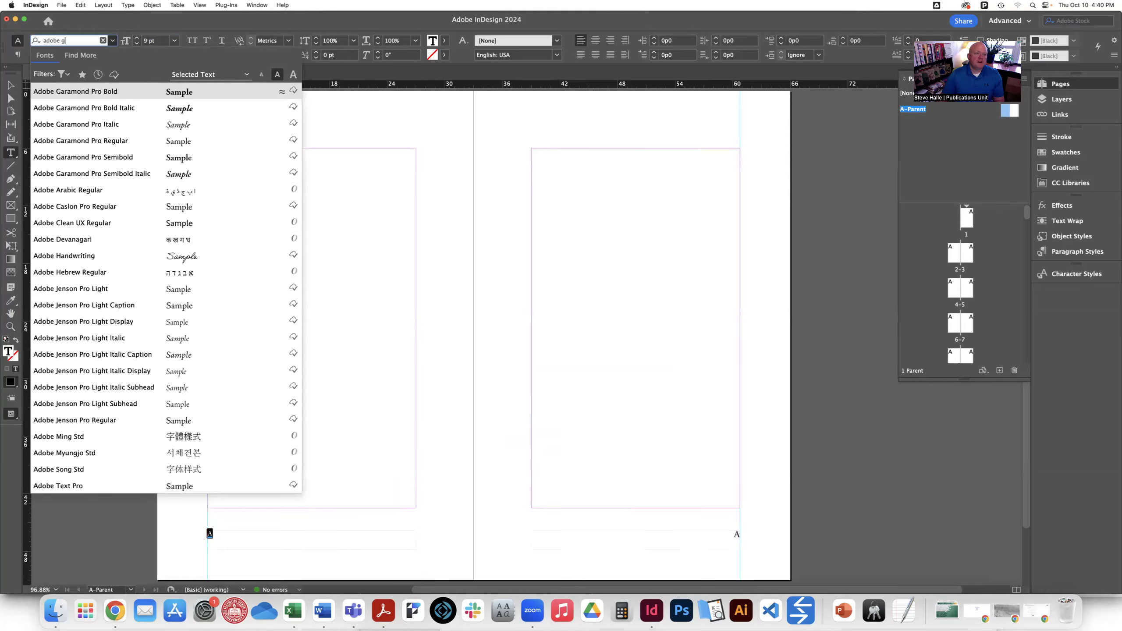
left_click(101, 141)
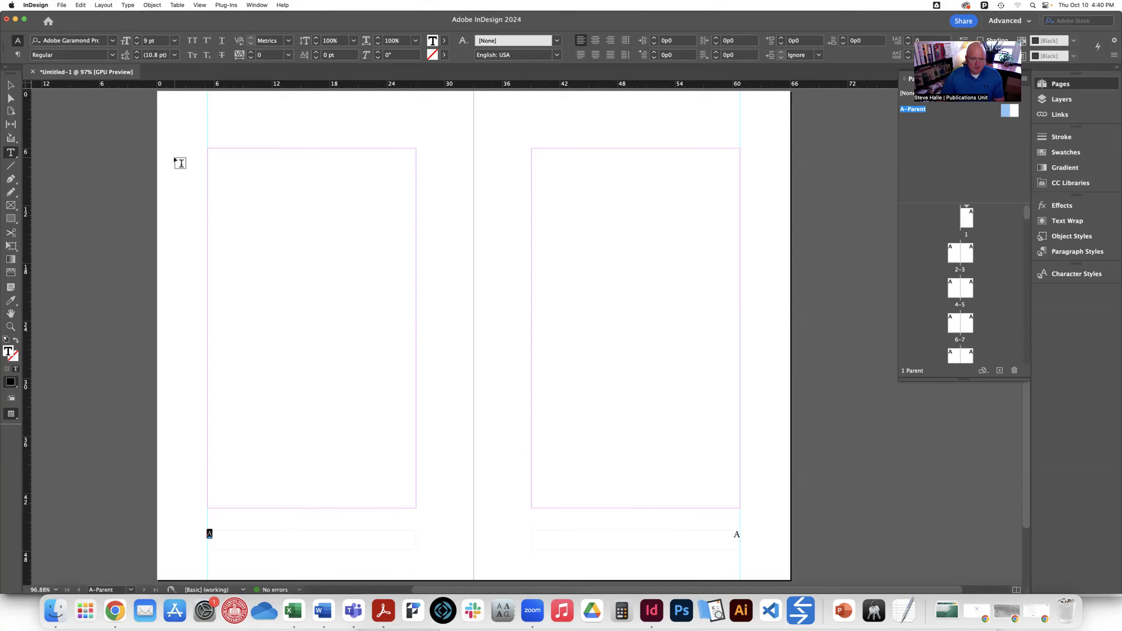
Center the text vertically within the left A-Parent page's page-number frame
left_click(11, 85)
left_click(11, 86)
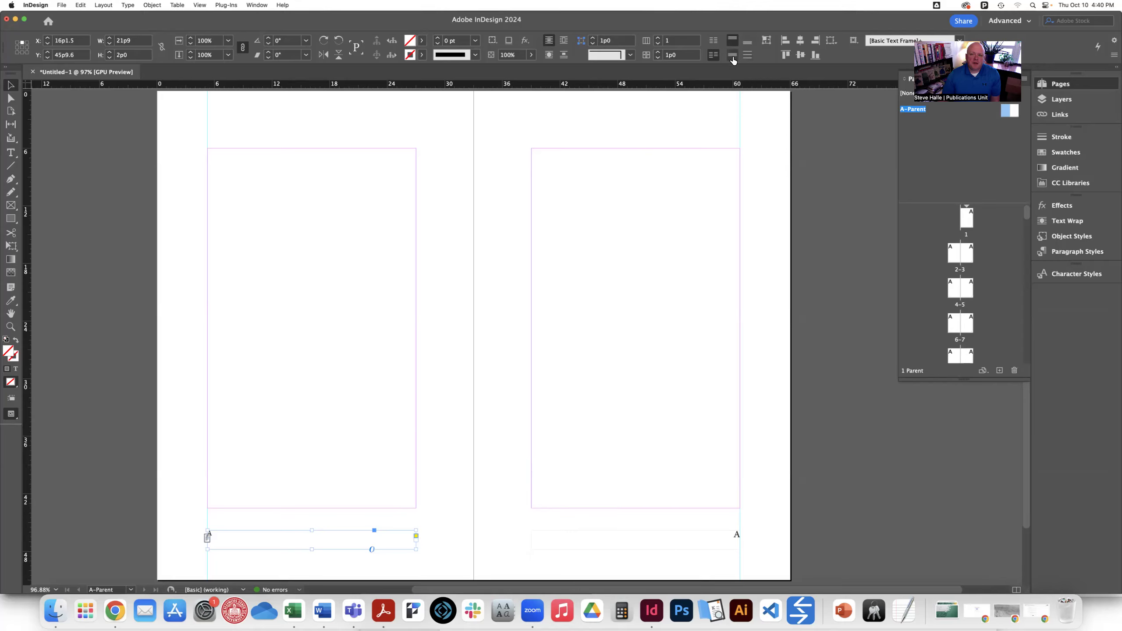
left_click(747, 42)
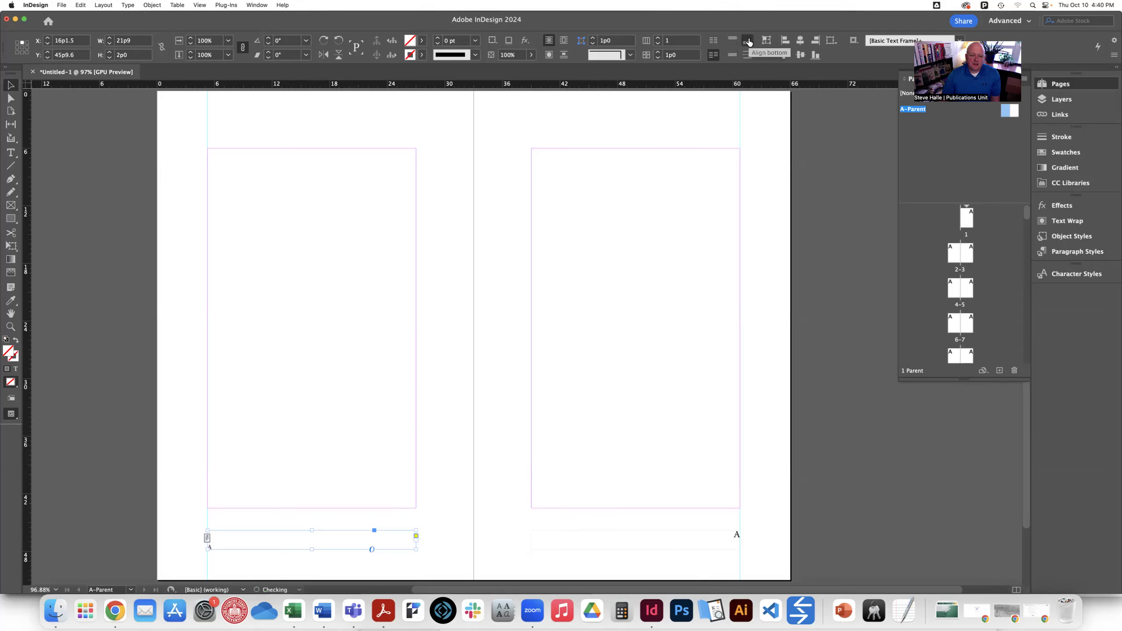
left_click(733, 56)
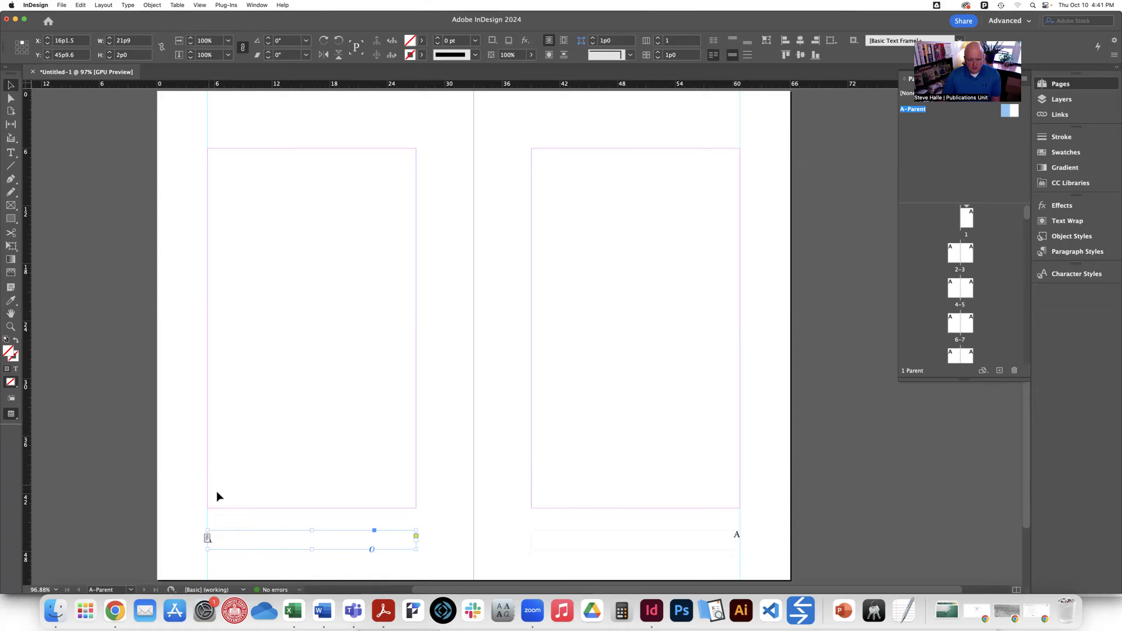
left_click(563, 536)
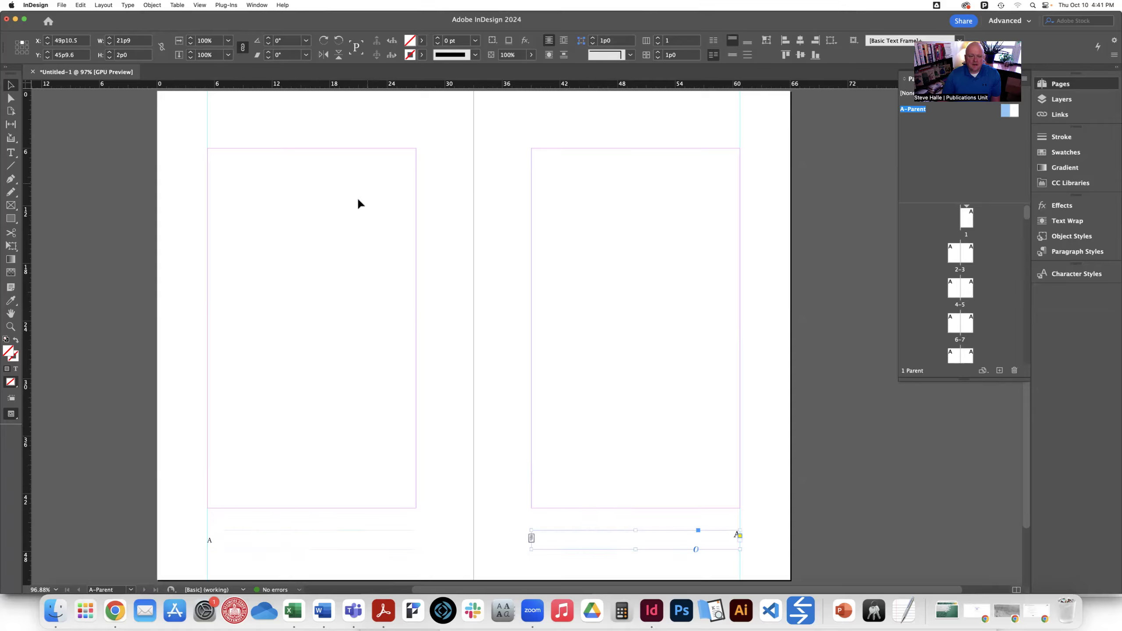
Create a paragraph style named "verso footer" from the left page-number marker's formatting and apply it to the marker
double_click(212, 535)
left_click_drag(213, 540, 200, 541)
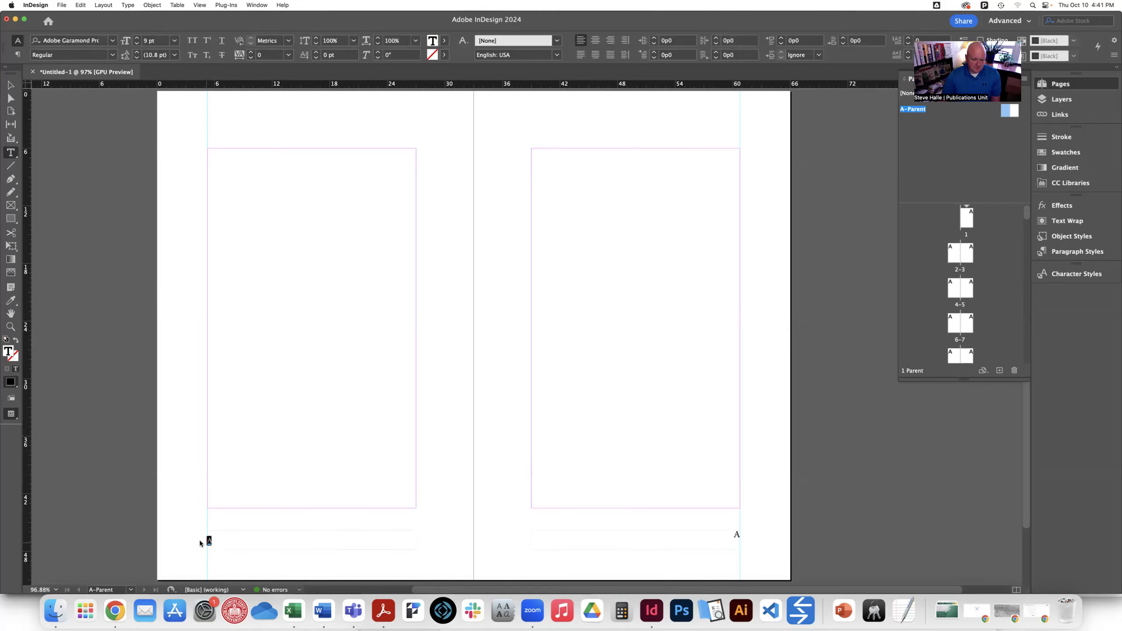
left_click(1076, 251)
left_click(1021, 200)
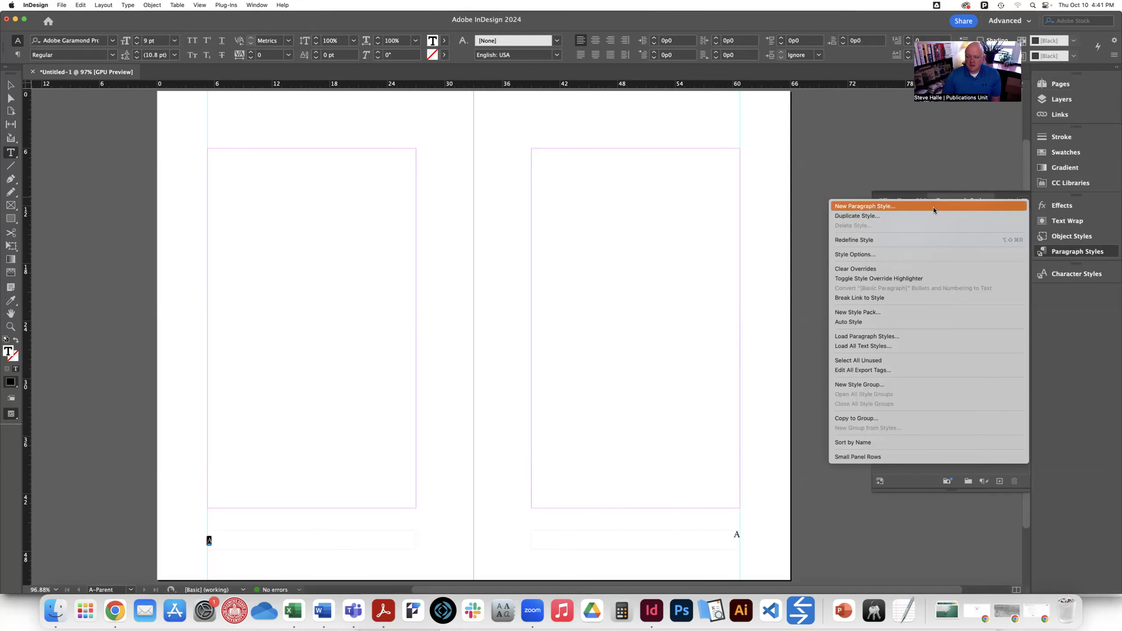
left_click(932, 207)
type("verso footer")
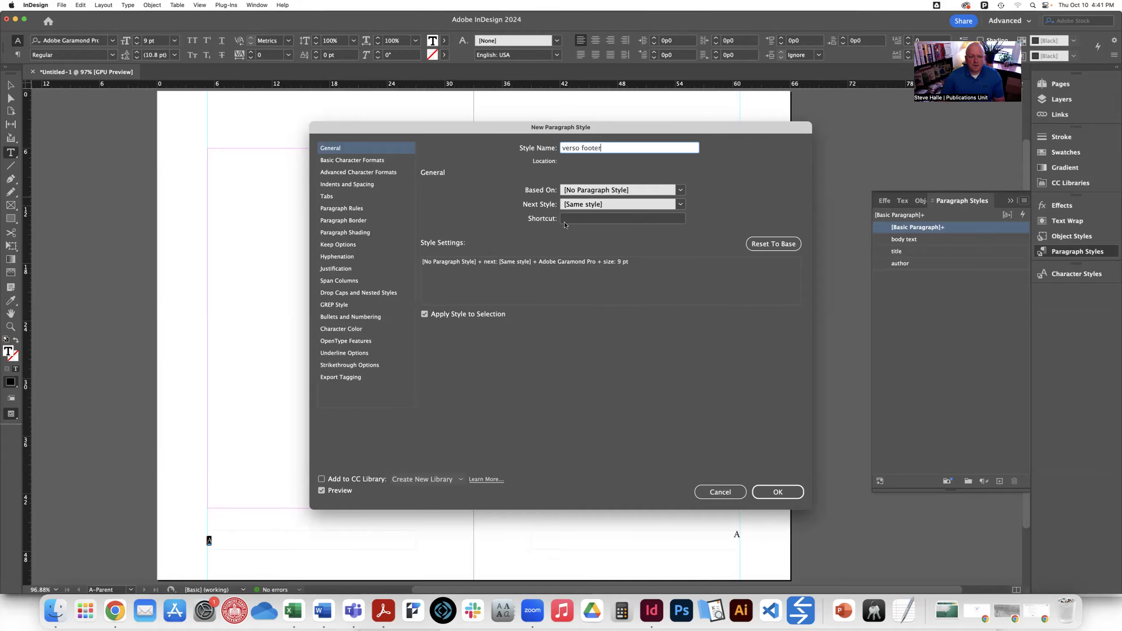
left_click(349, 160)
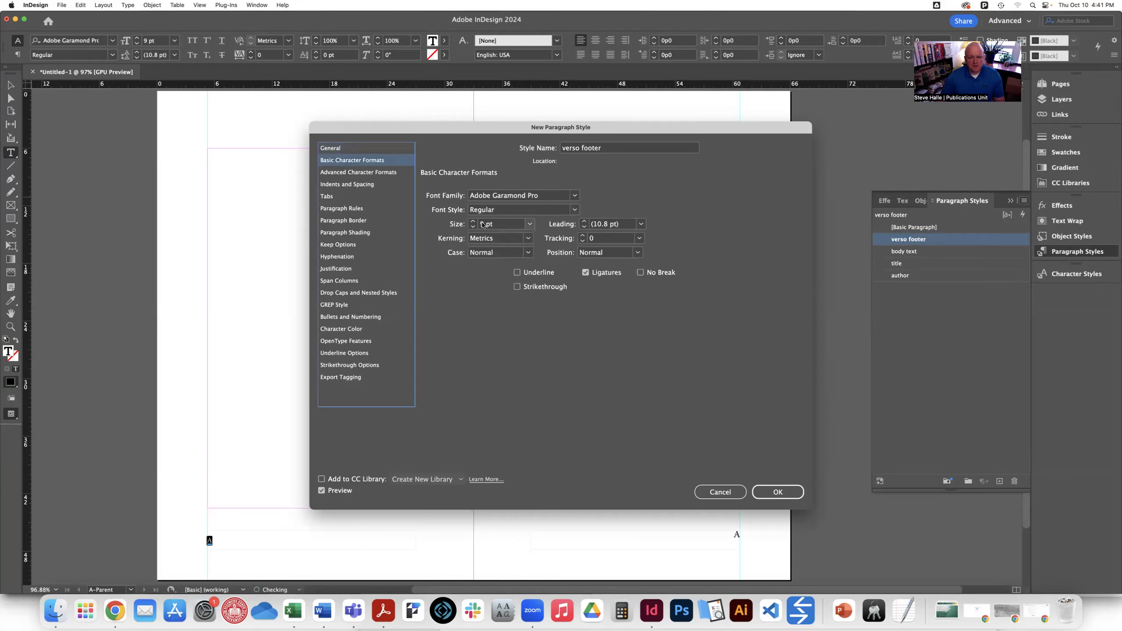
left_click(341, 186)
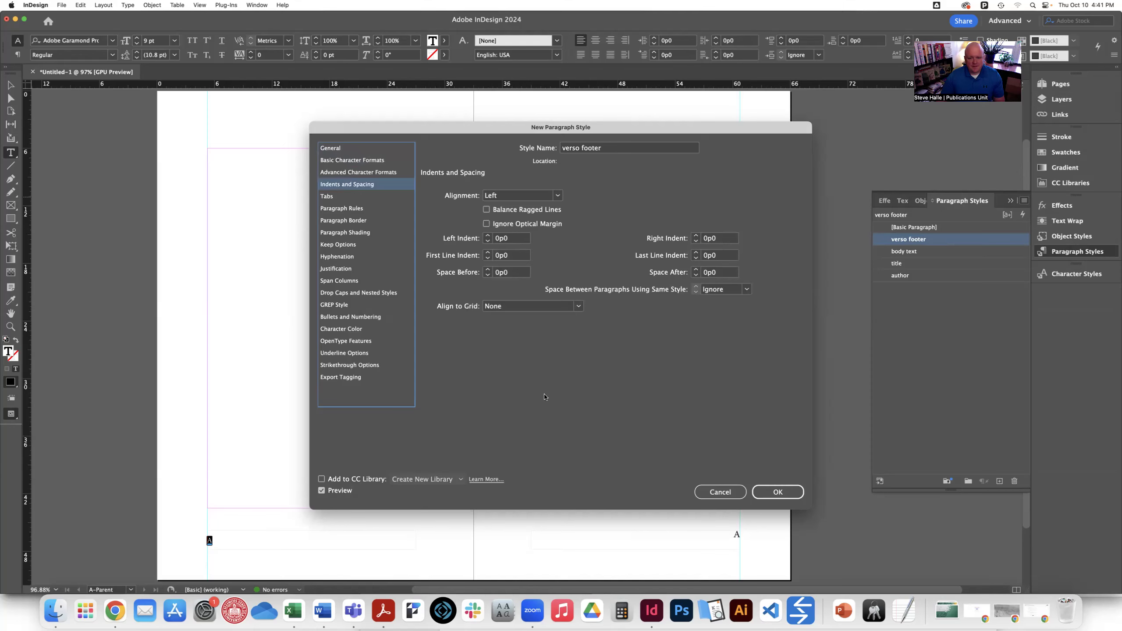
left_click(334, 148)
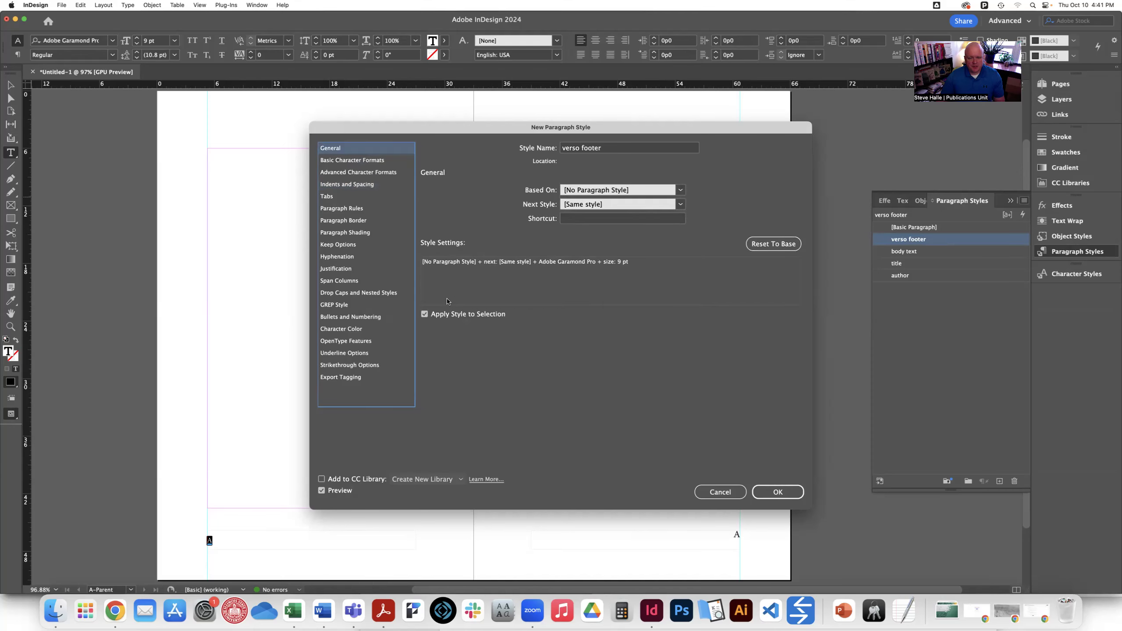
left_click(778, 492)
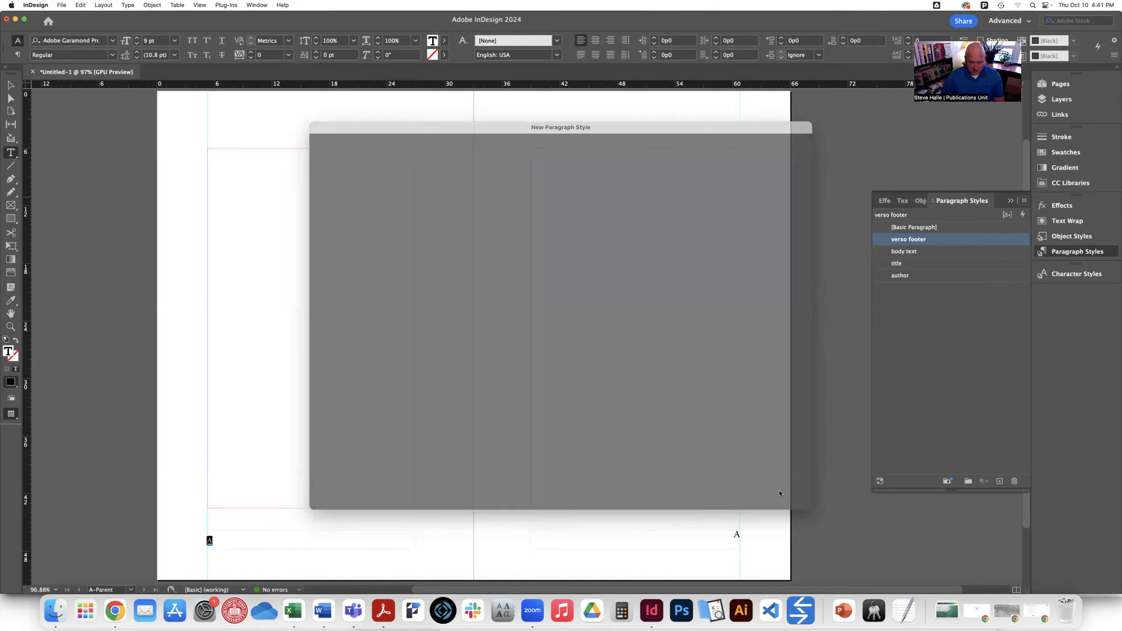
Set the right A-Parent page's page-number marker to 9 pt
double_click(734, 535)
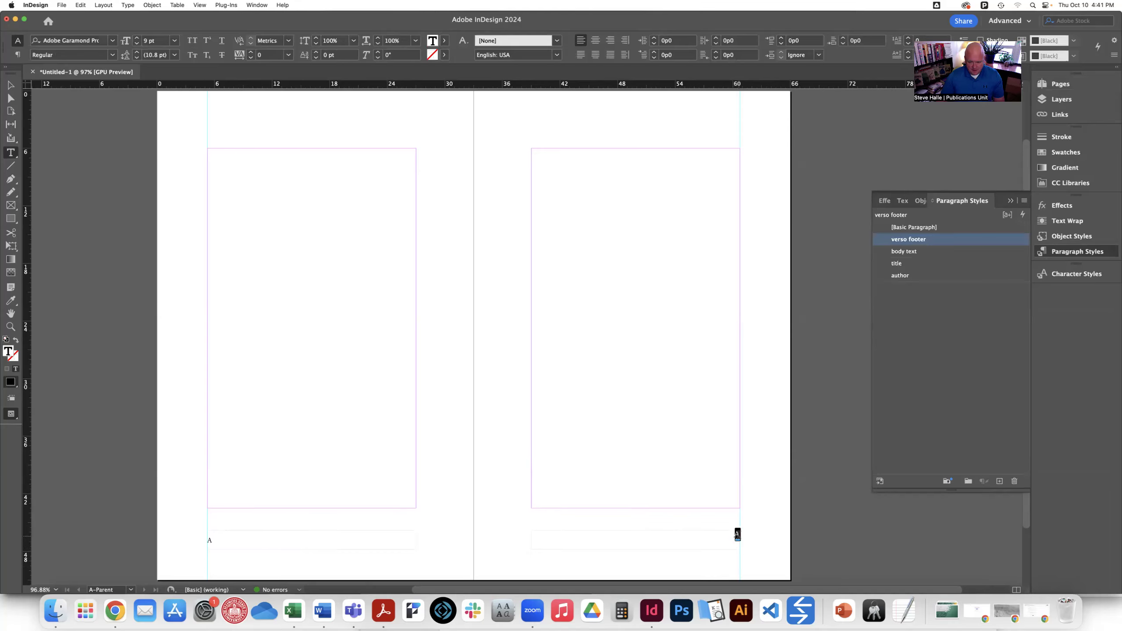
left_click(161, 41)
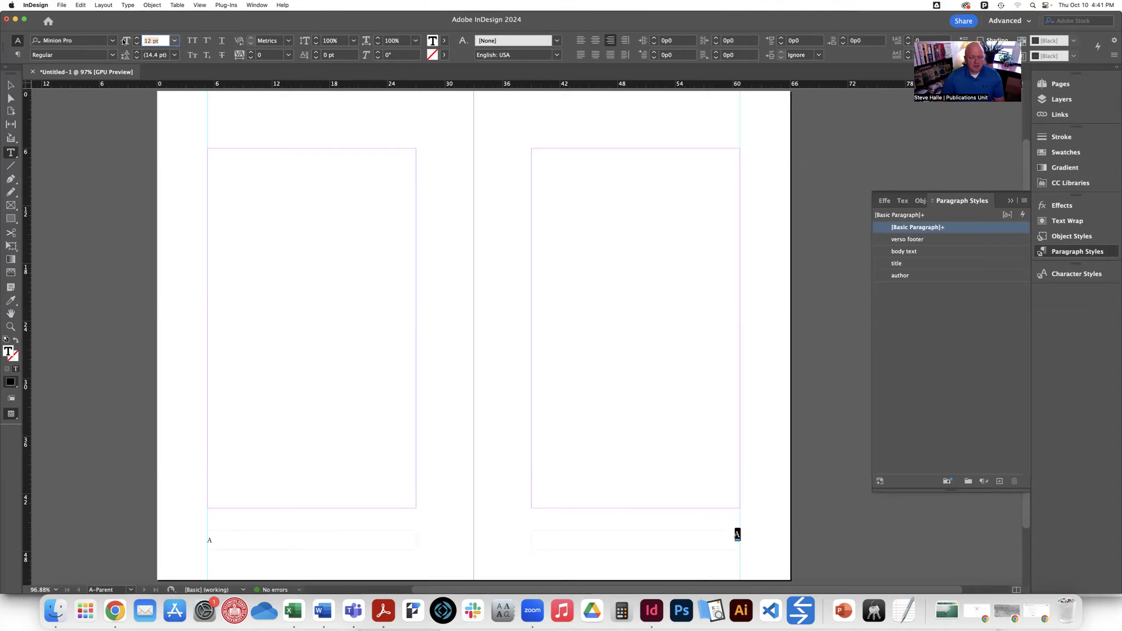
type("9")
left_click(75, 41)
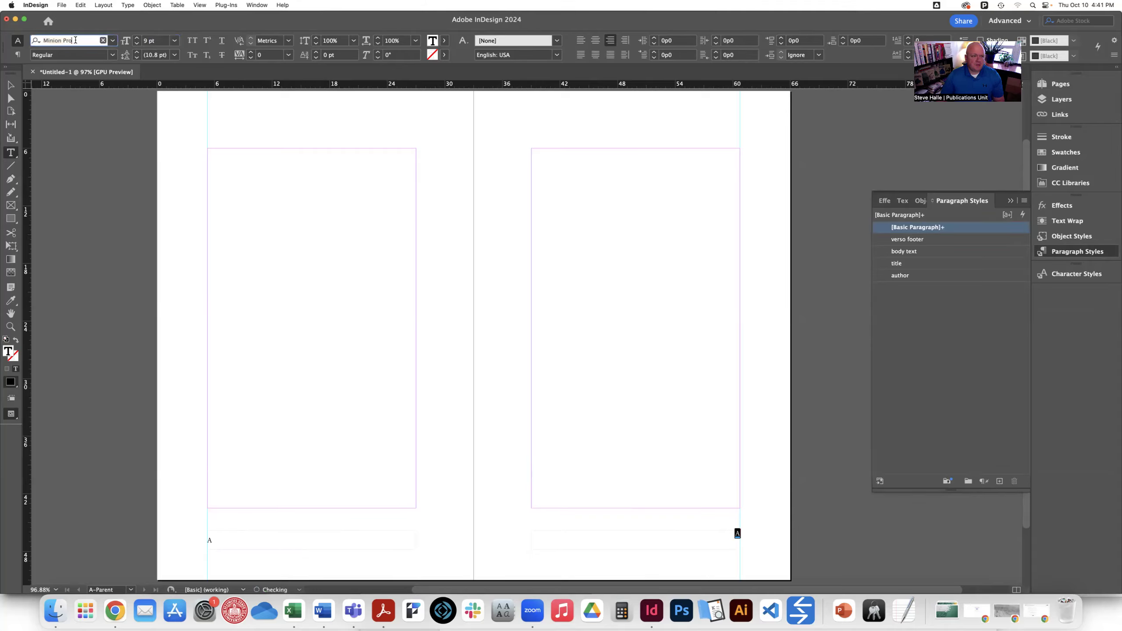
type("adobe gara")
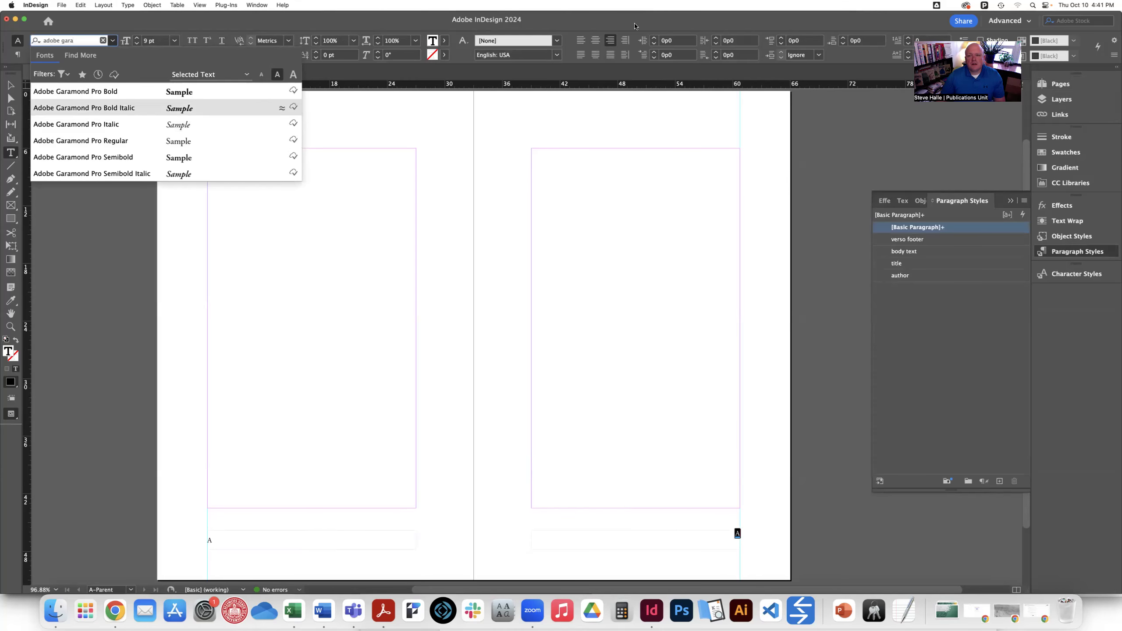
key("Escape")
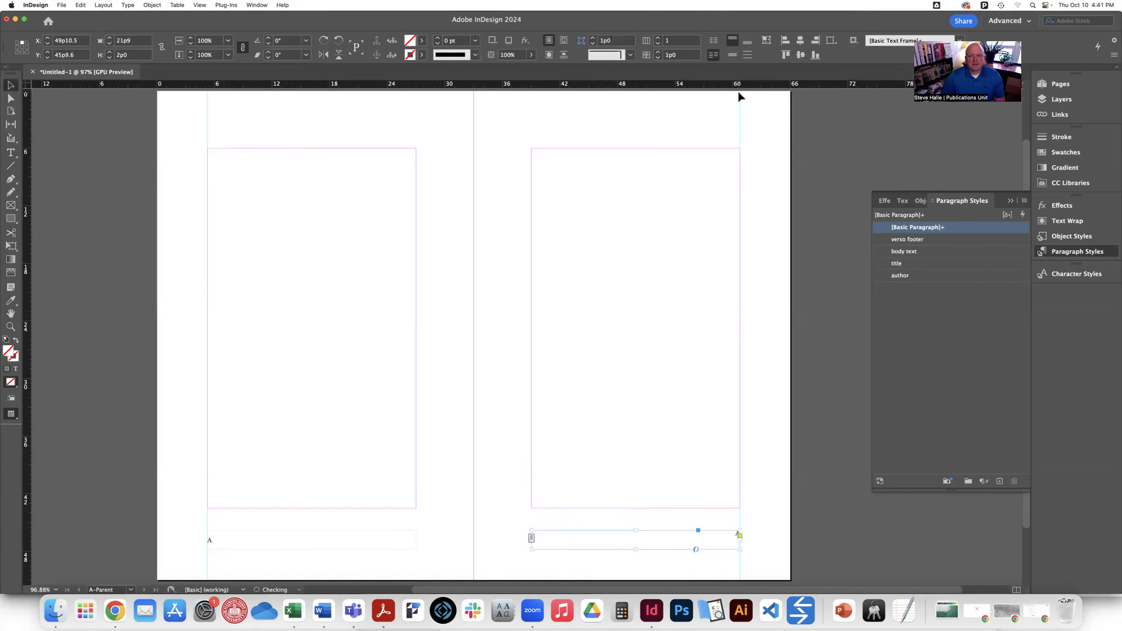
Center the right A-Parent page-number text vertically in its frame and start a new paragraph style from it named "recto footer"
left_click(732, 54)
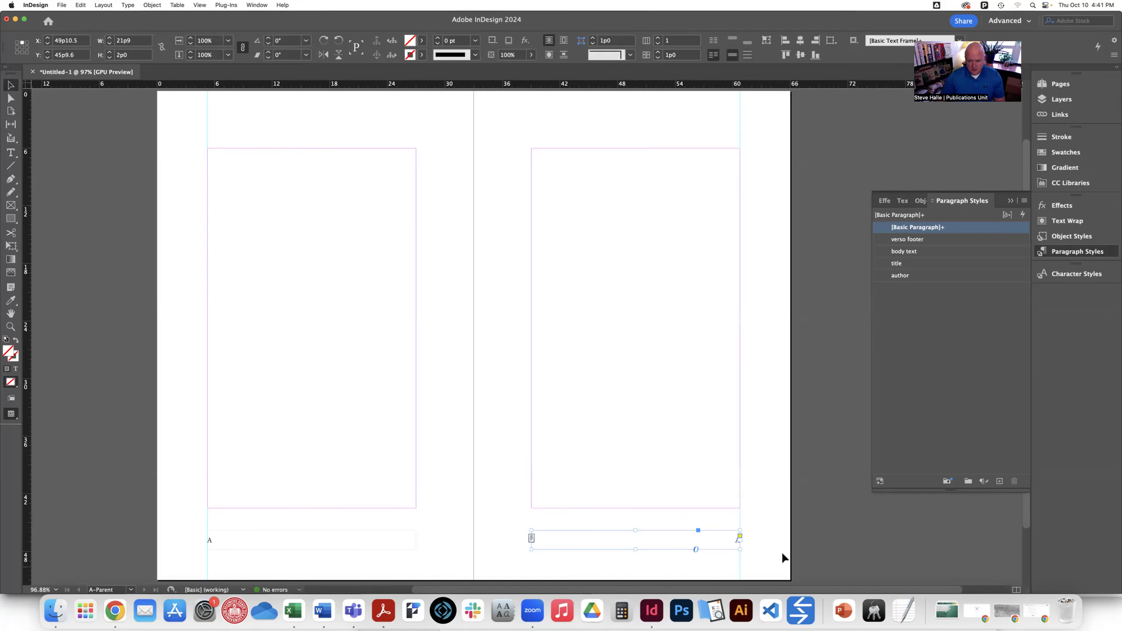
double_click(734, 539)
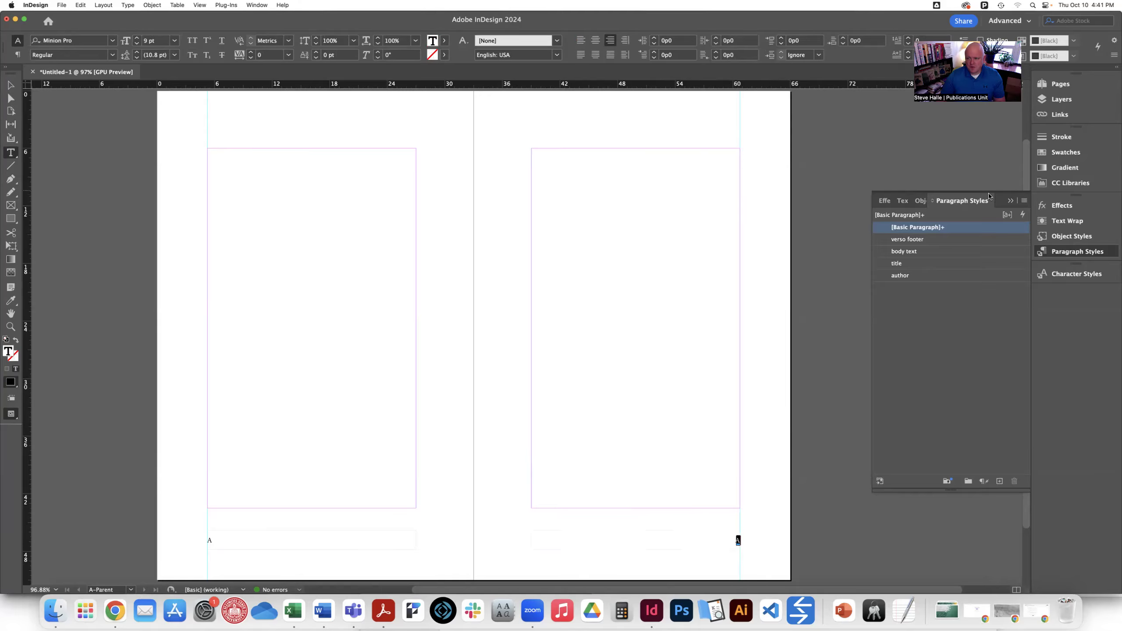
left_click(1023, 200)
left_click(903, 206)
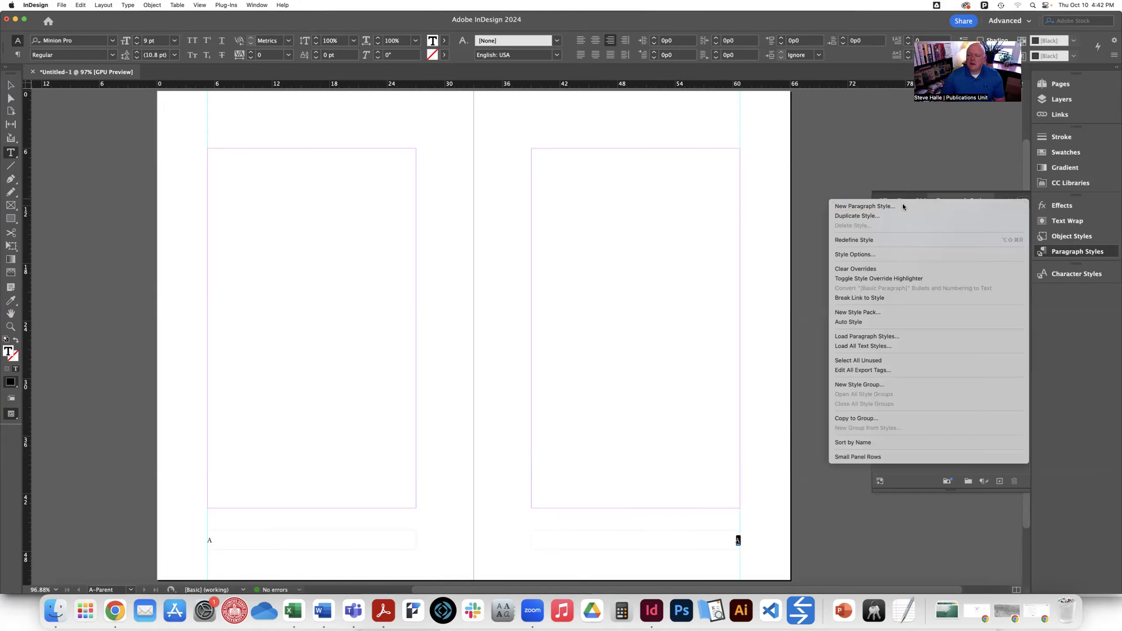
key("BackSpace")
type("rect")
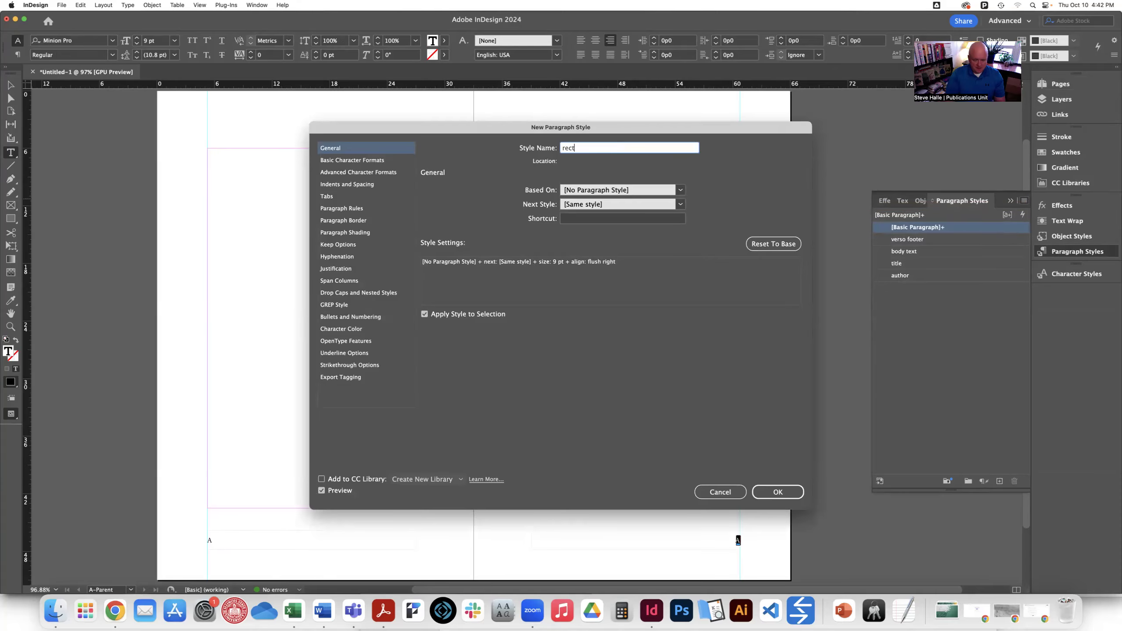
type("o footer")
Set the recto footer style's font to Adobe Garamond Pro Regular and save the style, applied to the right page-number marker
left_click(336, 160)
left_click(479, 196)
type("Adobe Garamond Pro")
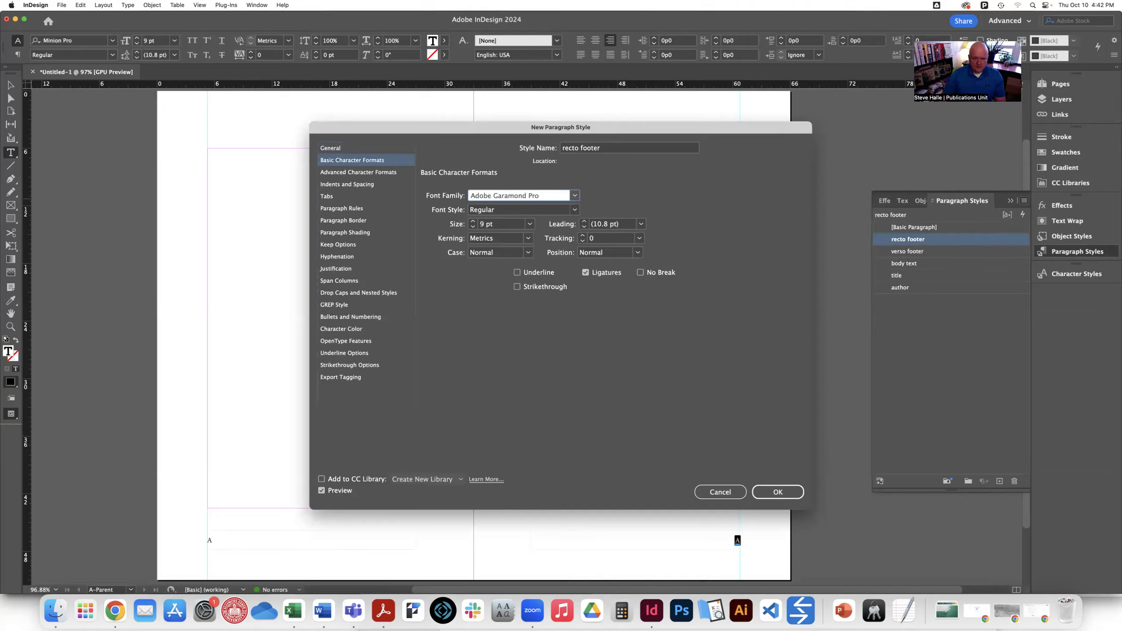
key("Tab")
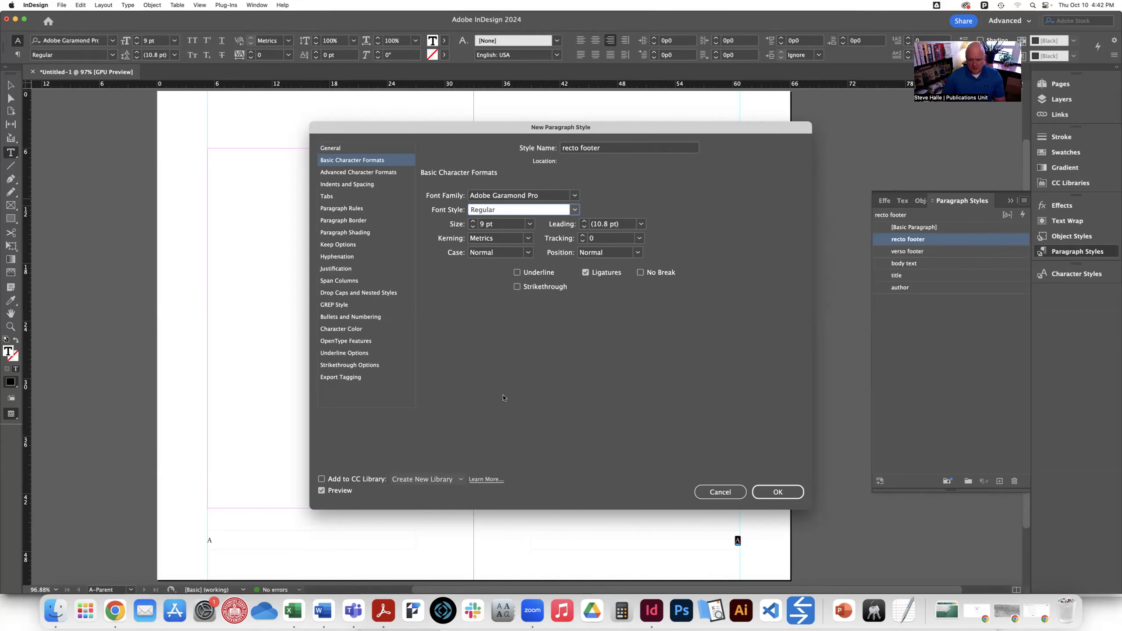
left_click(769, 490)
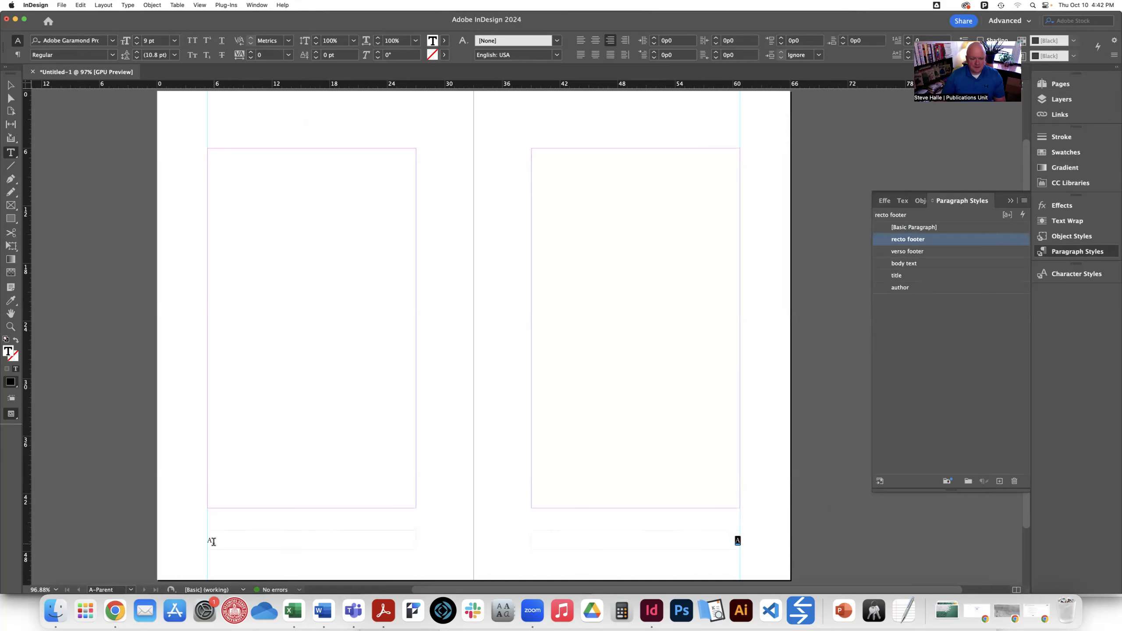
Check the left A-Parent marker's paragraph style and go to the 6–7 spread to view its page numbers
double_click(210, 541)
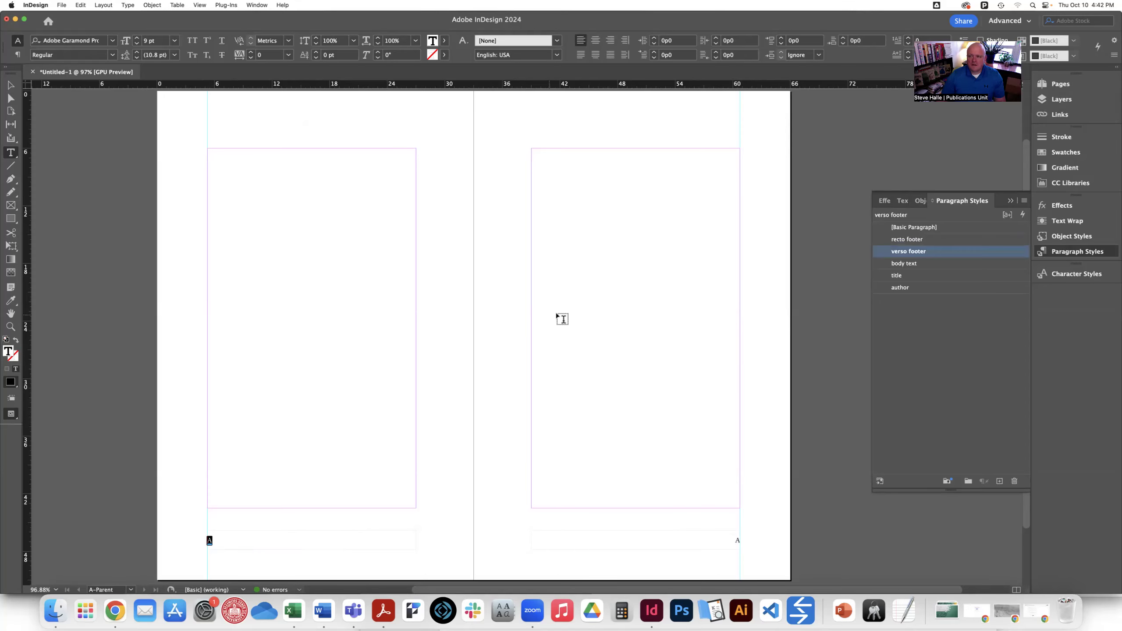
left_click(1059, 83)
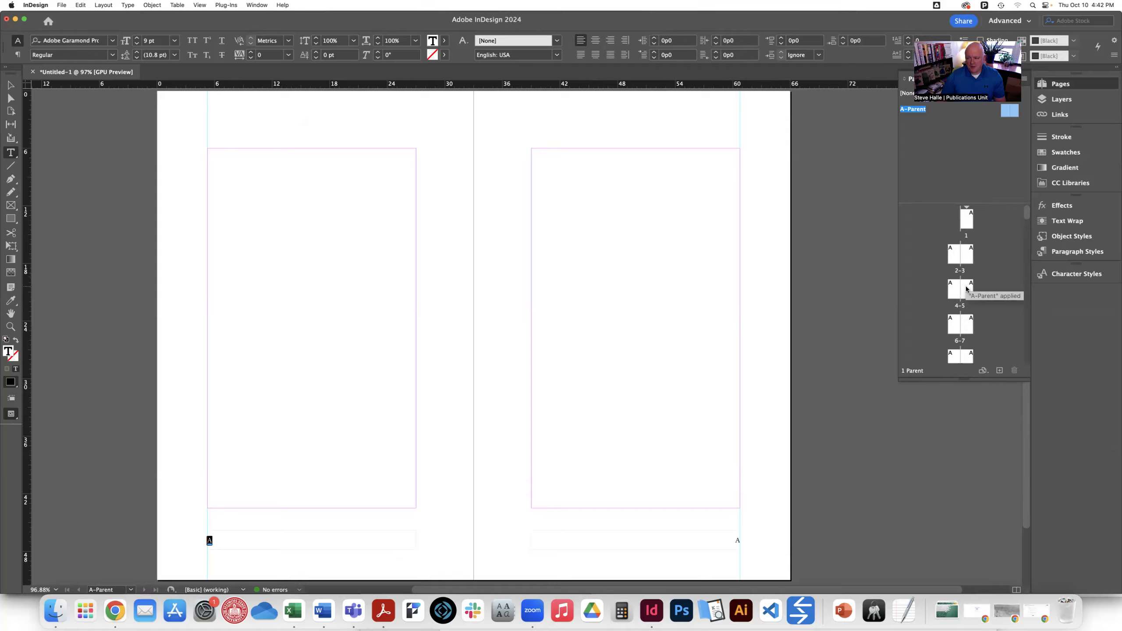
double_click(967, 324)
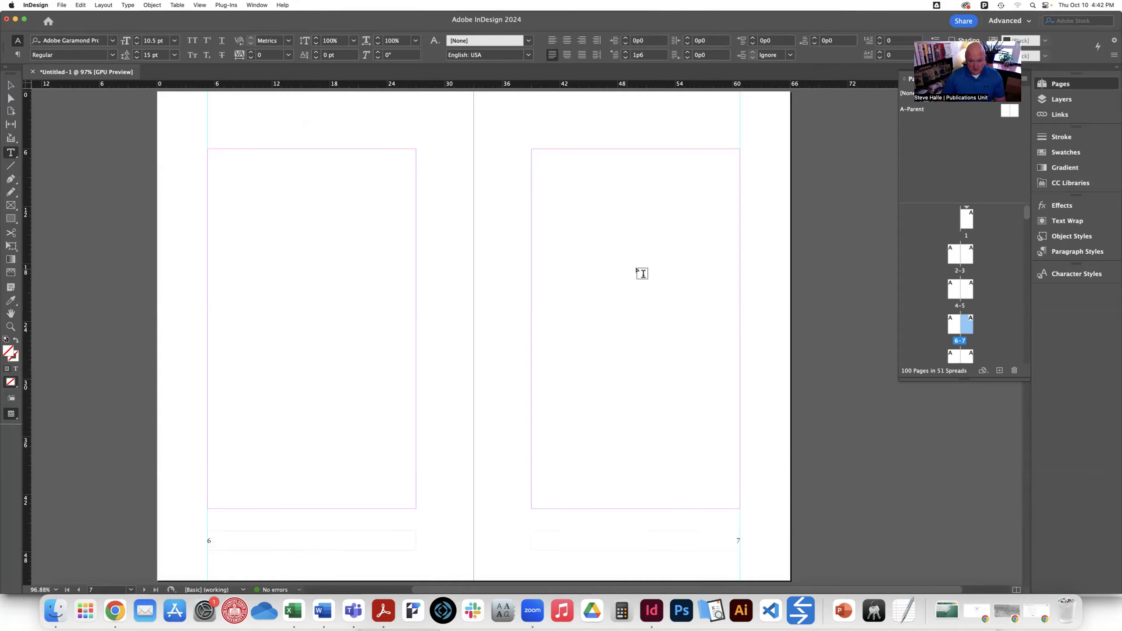
Start placing a file and browse from the PUBUNIT drive through Directors and ENG 254 to the PRESS254_FA23 folder
left_click(10, 85)
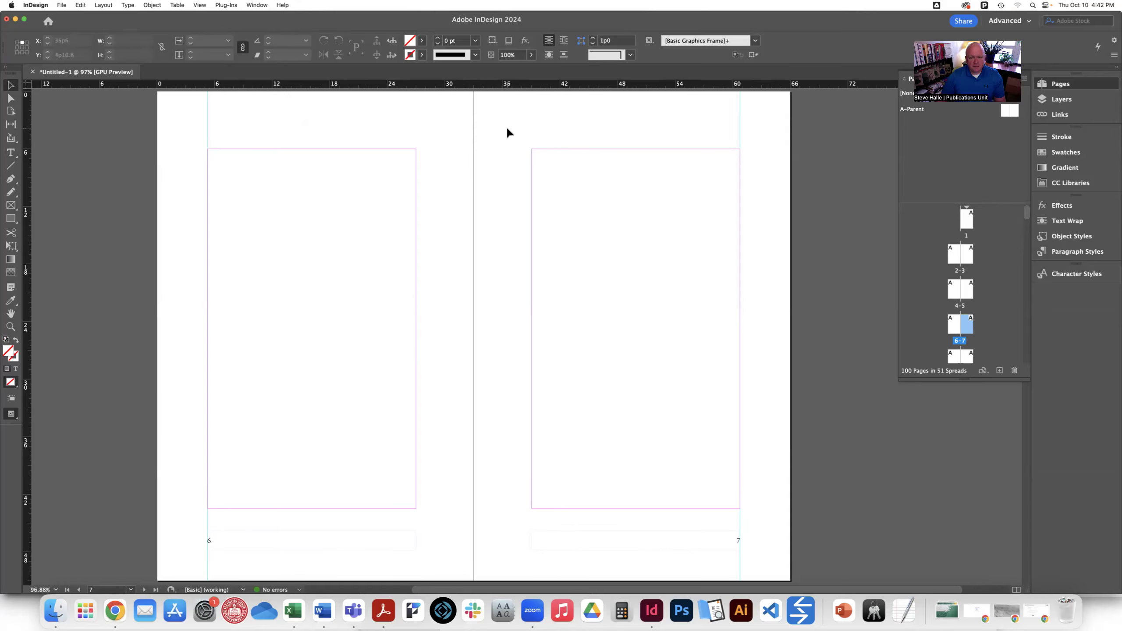
left_click(59, 6)
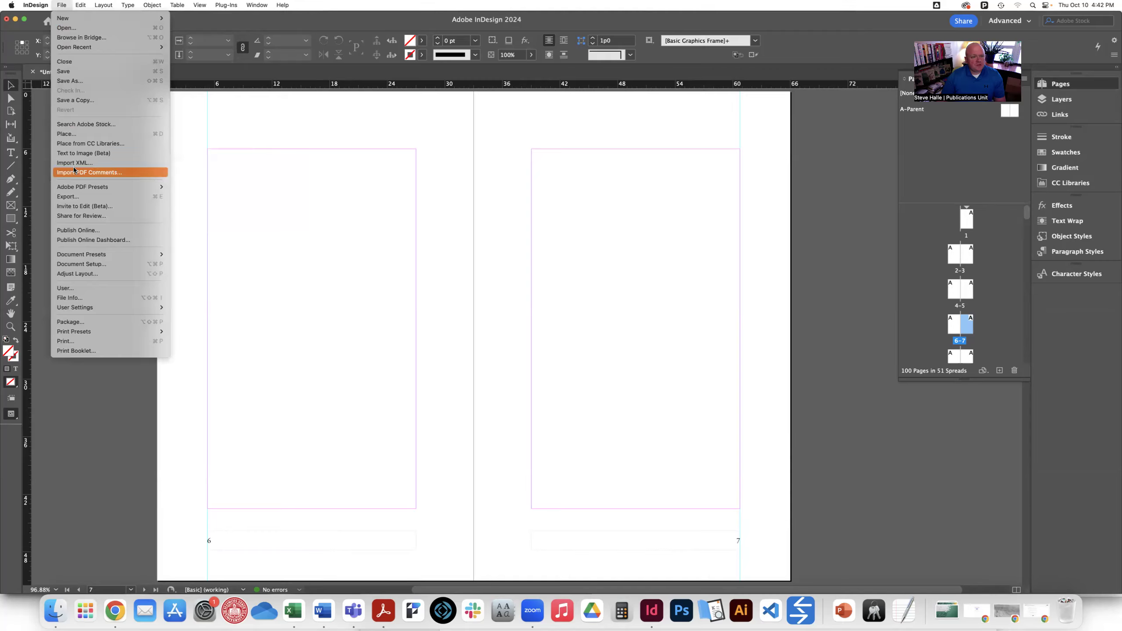
left_click(62, 134)
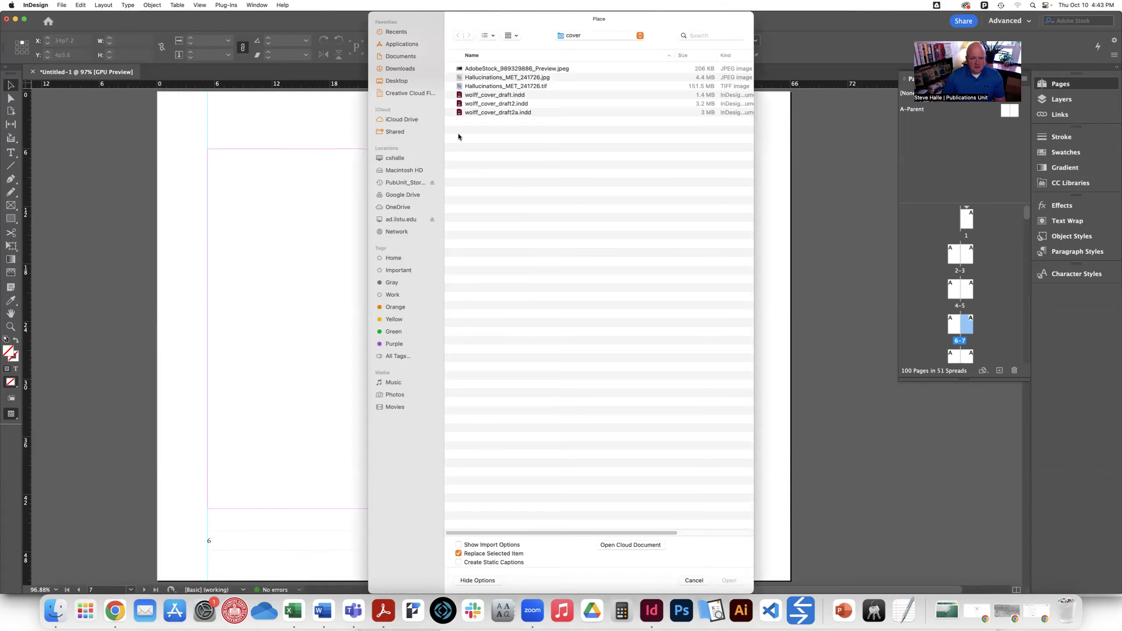
left_click(394, 159)
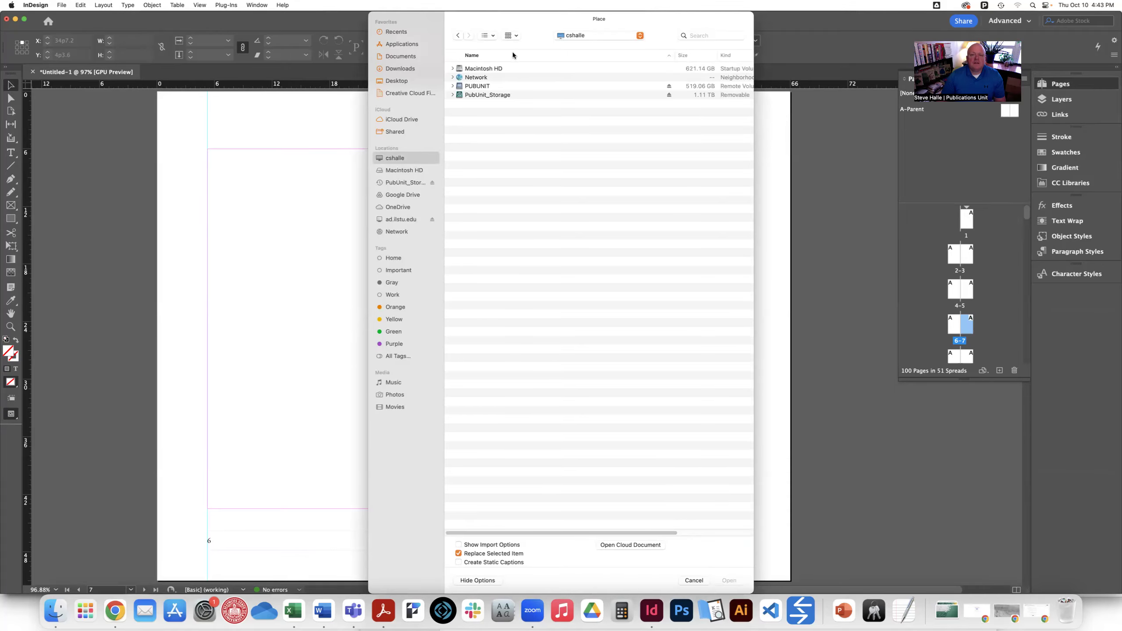
double_click(478, 86)
double_click(478, 77)
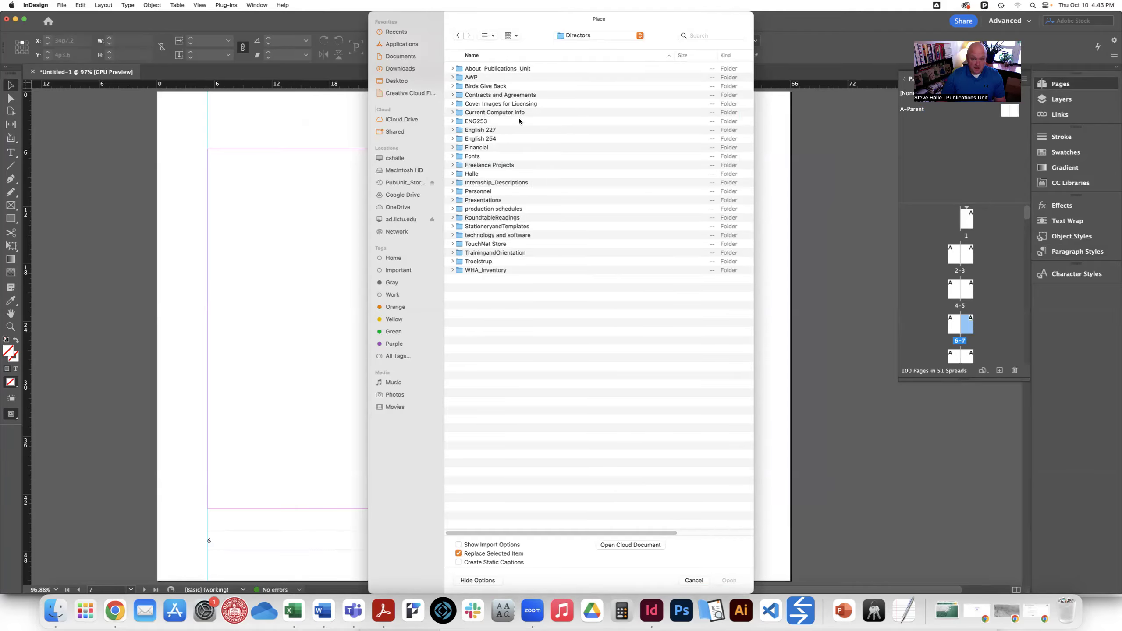
left_click(470, 173)
key("Return")
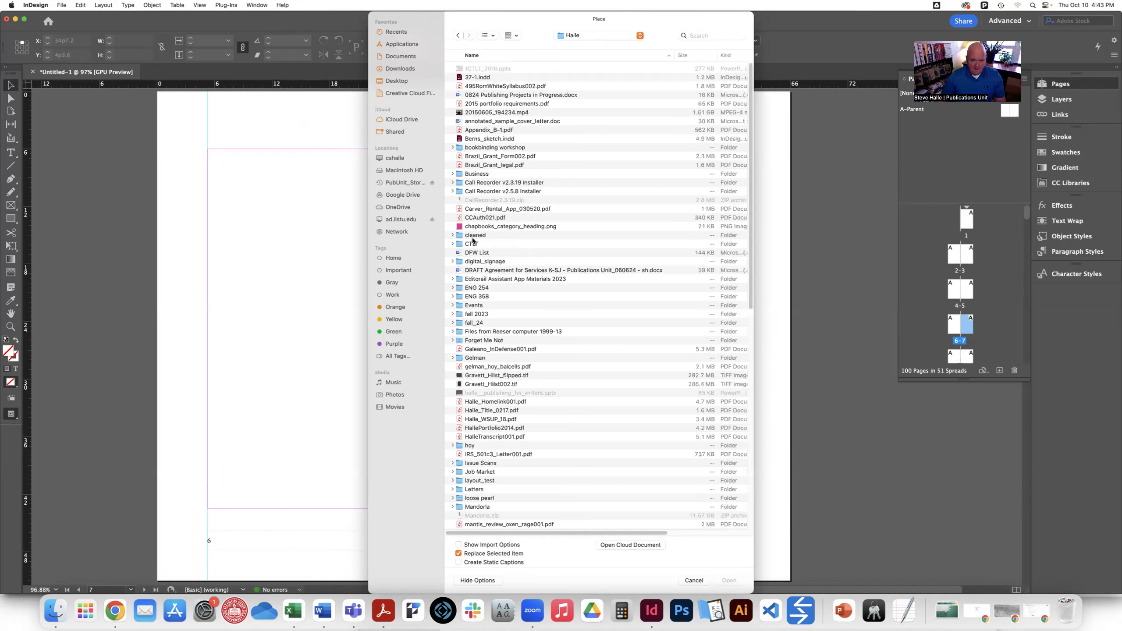
double_click(477, 287)
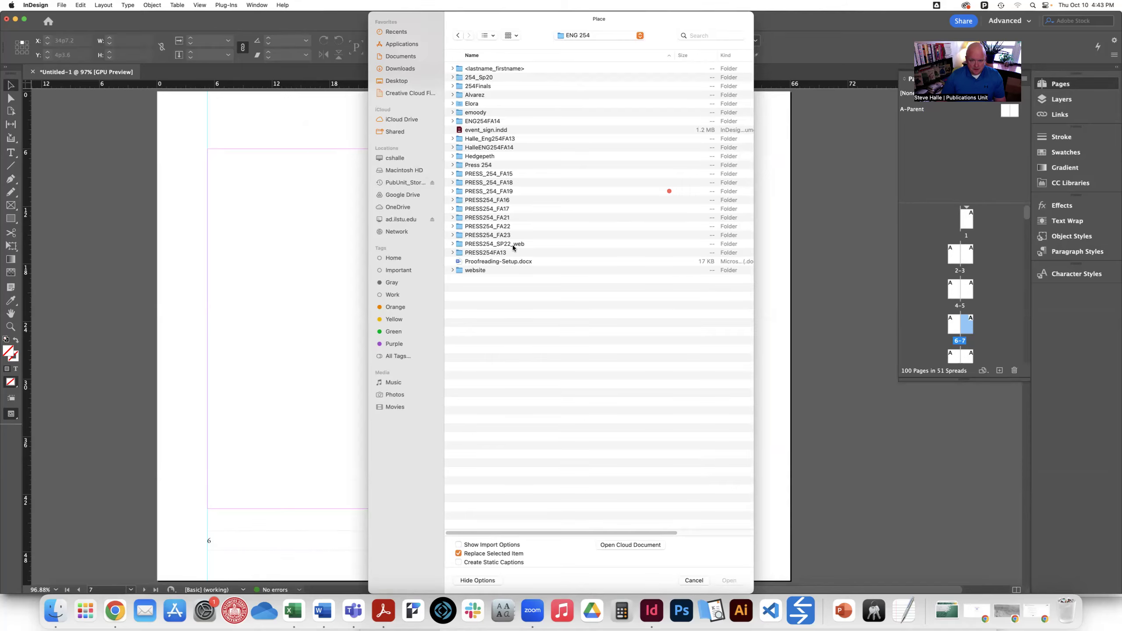
double_click(503, 236)
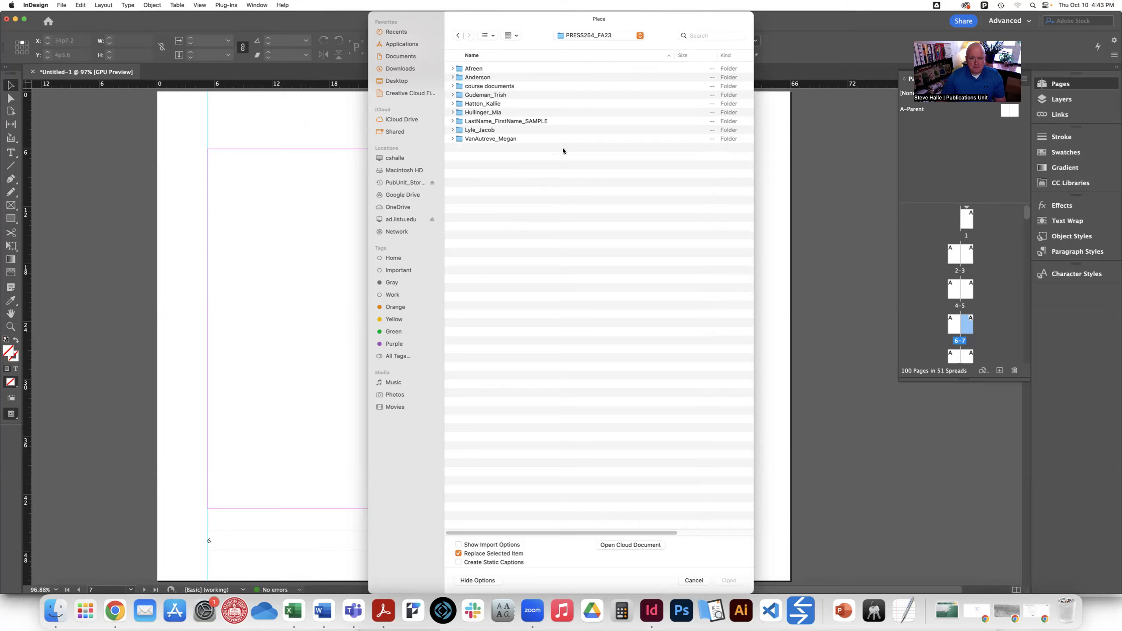
Place 01_Lorem_Ipsum.docx from the student's Book Layout Exercise "cleaned" folder at the upper-left margin corner of page 7
double_click(488, 129)
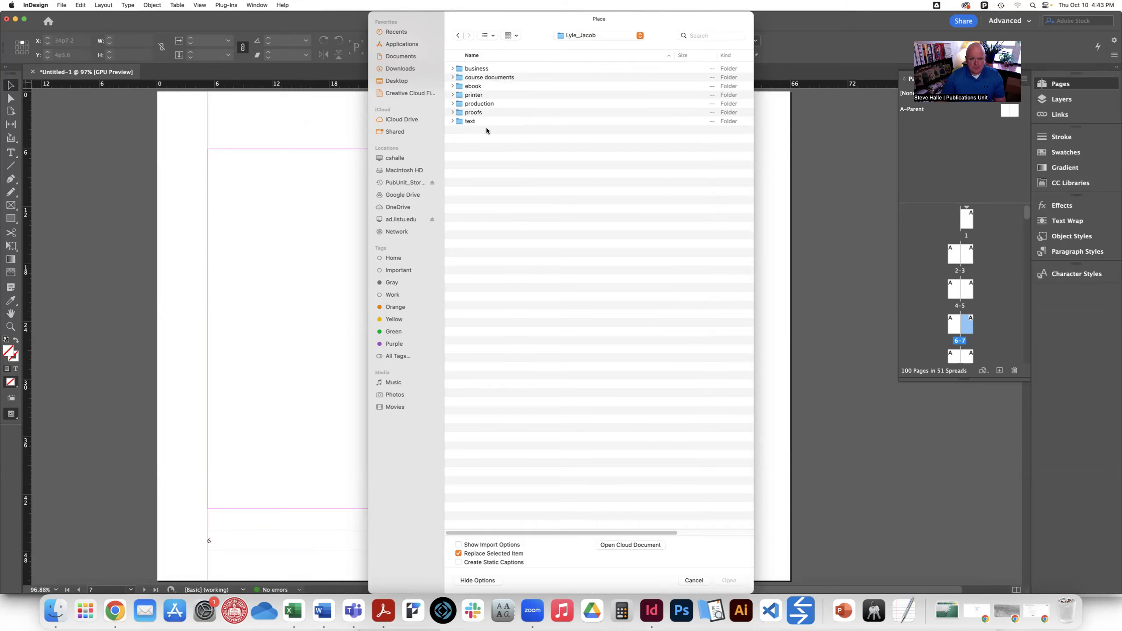
double_click(484, 79)
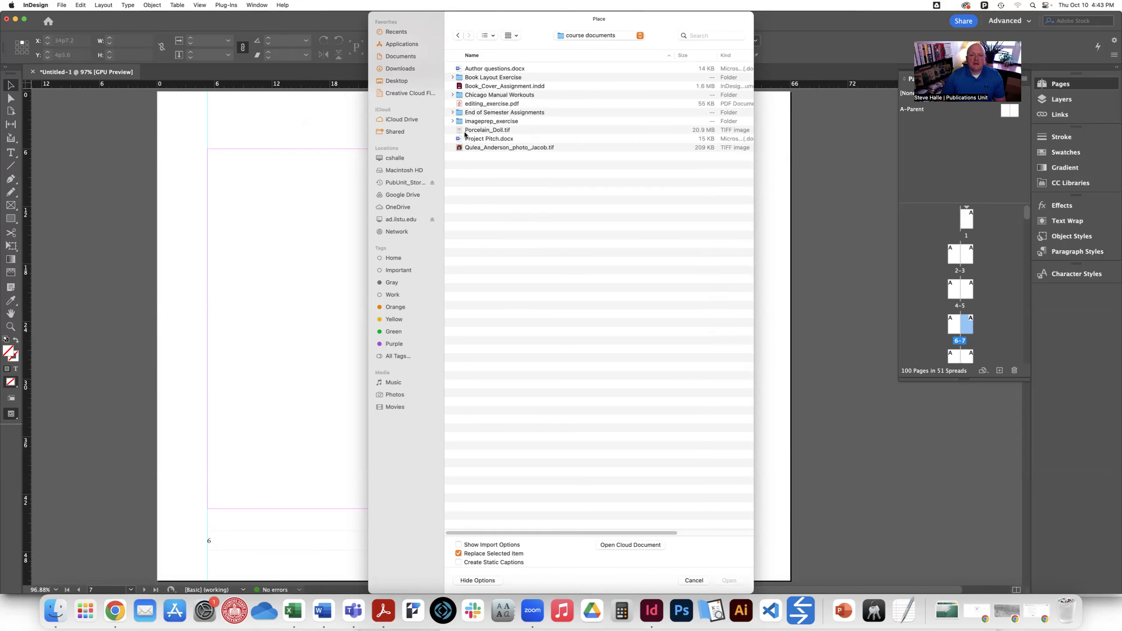
left_click(451, 78)
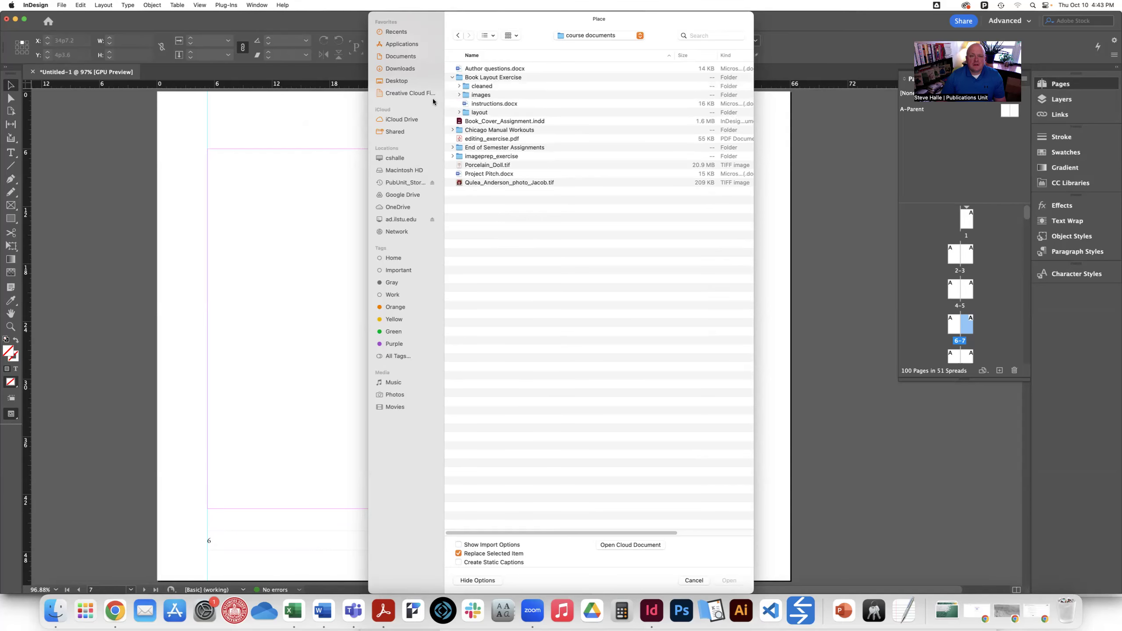
left_click(458, 86)
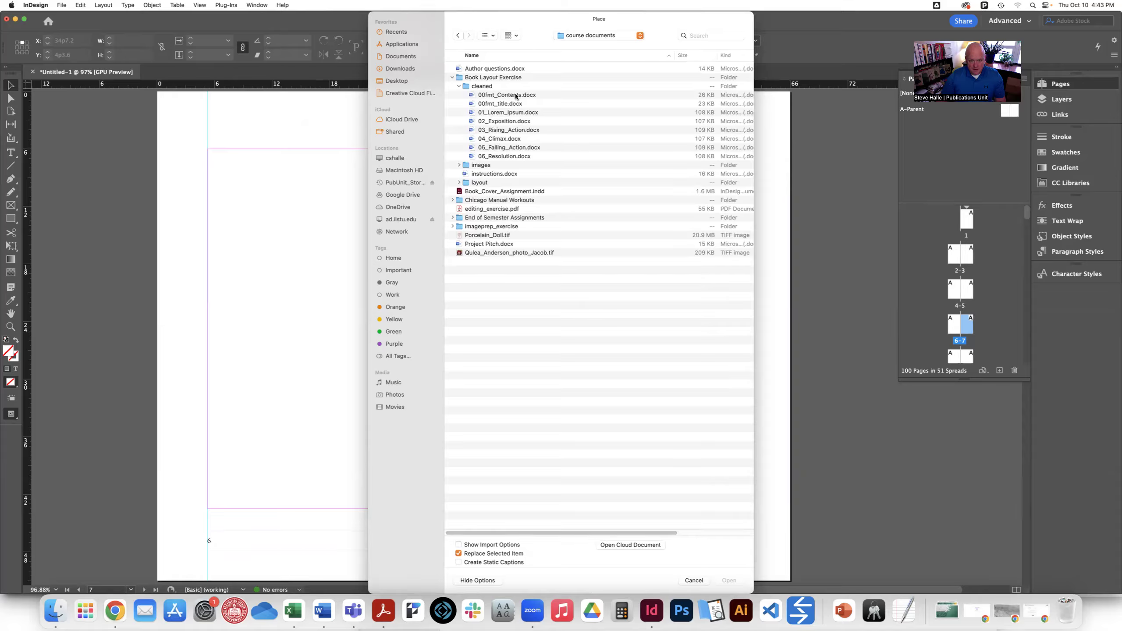
double_click(487, 113)
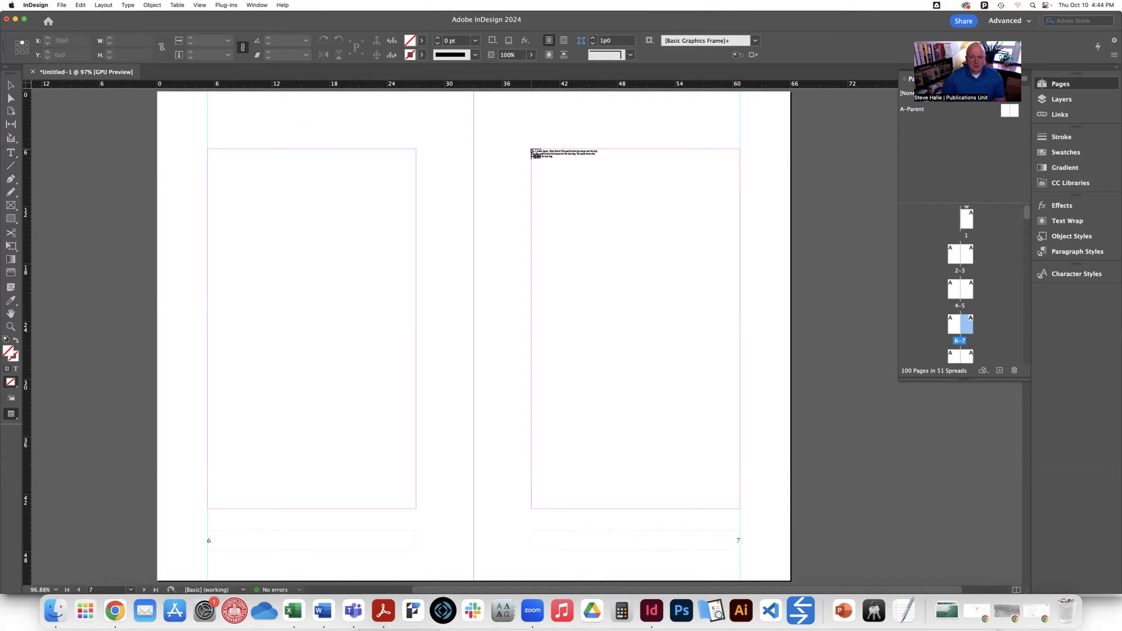
mouse_move(531, 151)
left_mouse_down()
mouse_move(544, 160)
mouse_move(531, 151)
left_mouse_up()
left_click(531, 151)
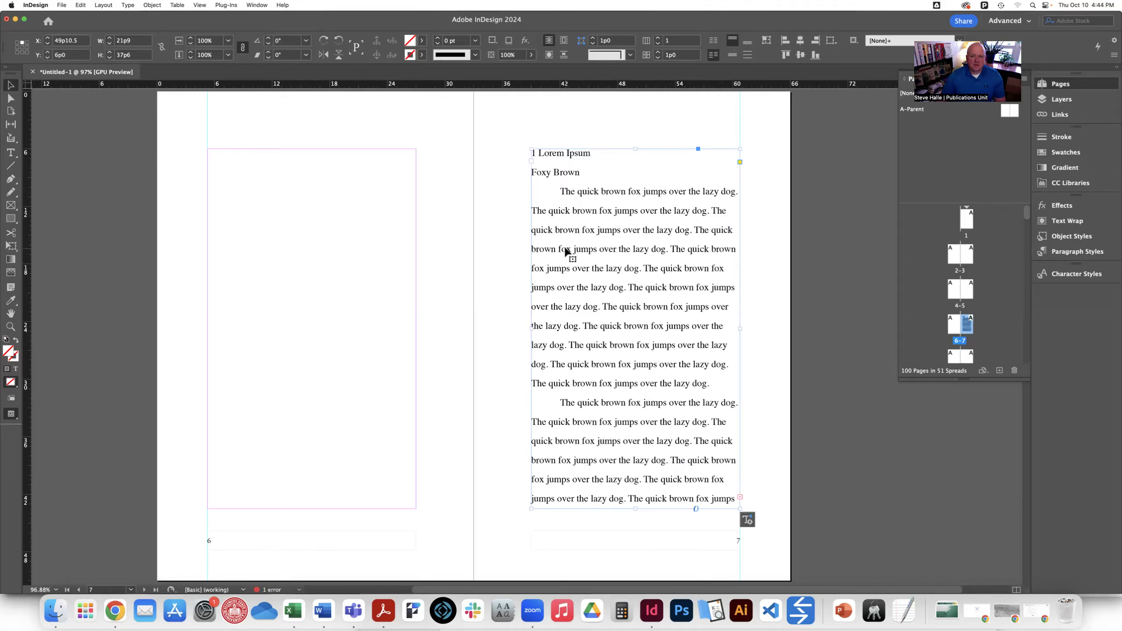
Try stretching page 7's text frame past the bottom margin and shifting it off the page, restoring it to the margins each time
left_click_drag(635, 509, 636, 554)
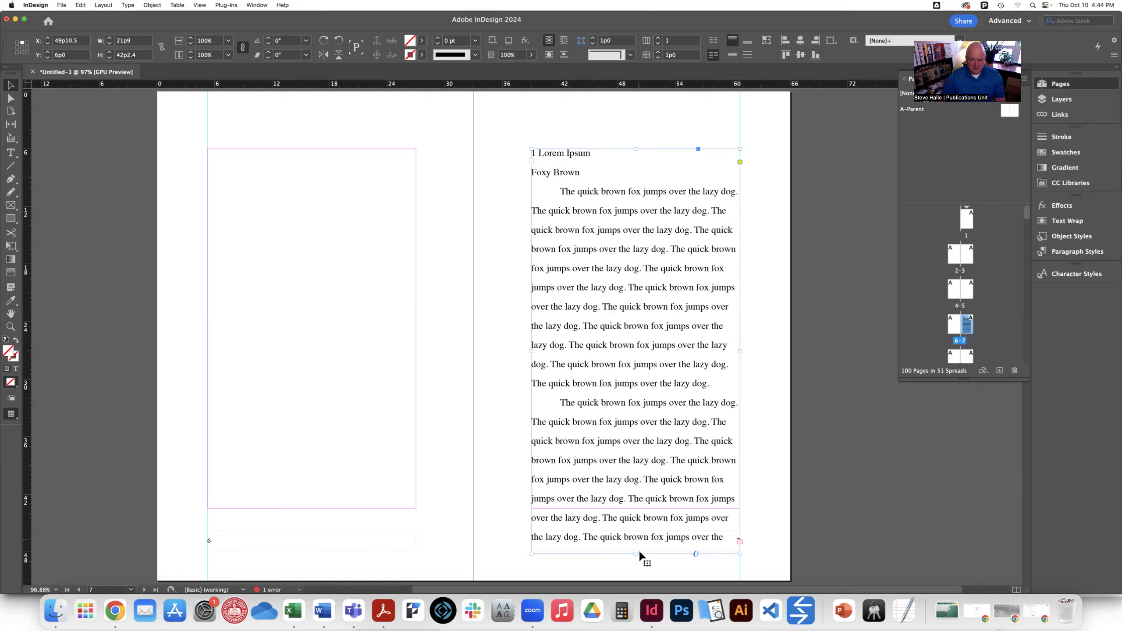
left_click_drag(635, 554, 637, 509)
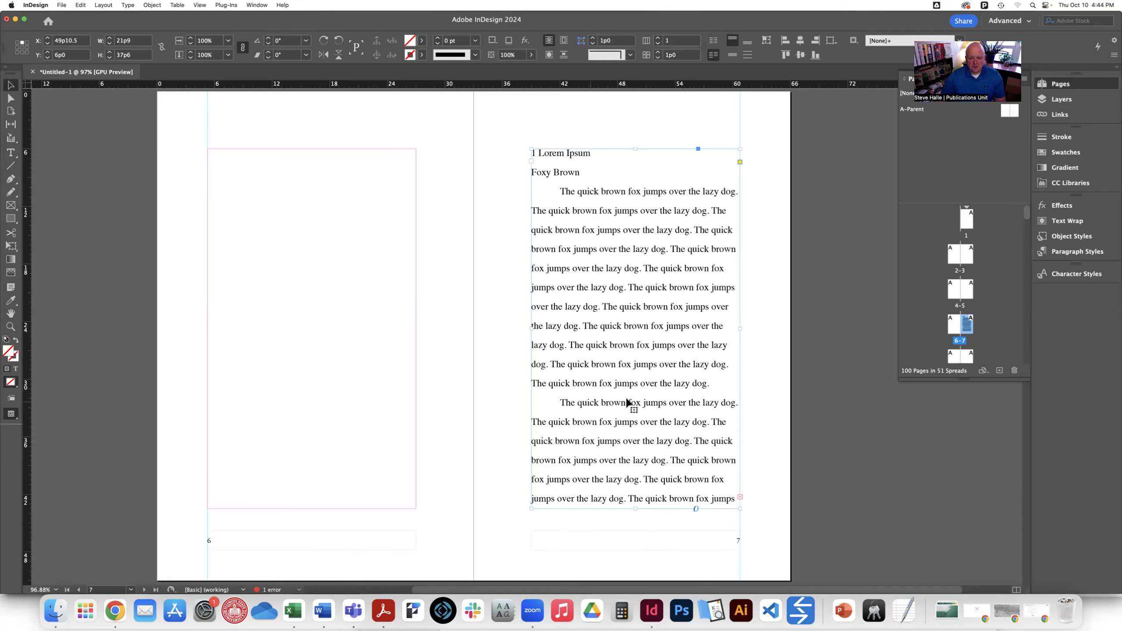
left_click_drag(601, 346, 678, 357)
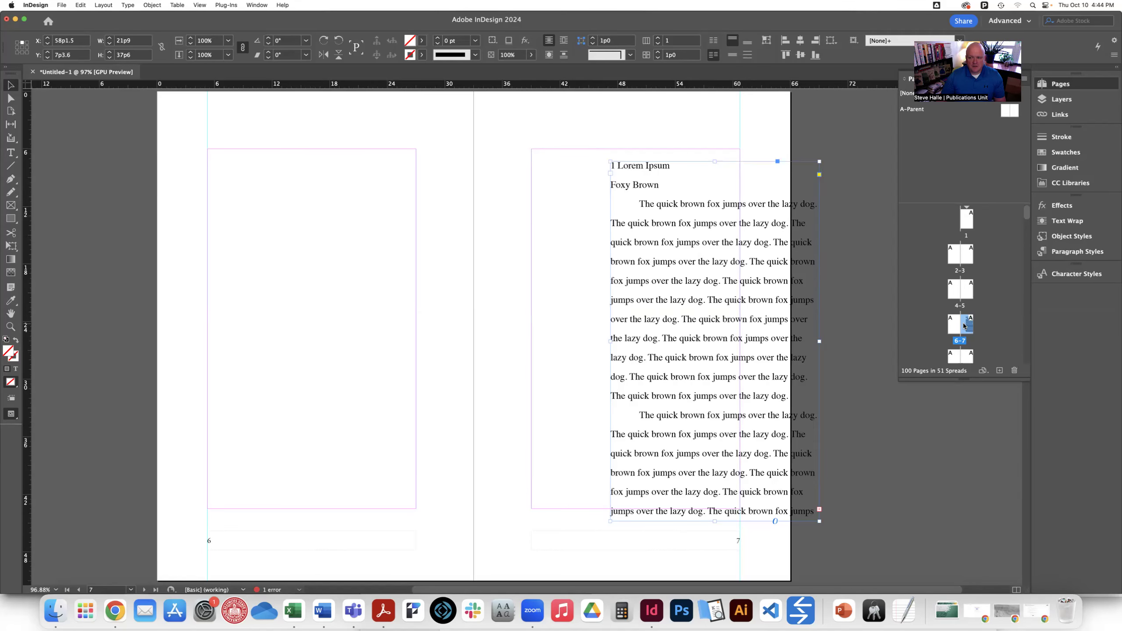
left_click_drag(657, 204, 577, 193)
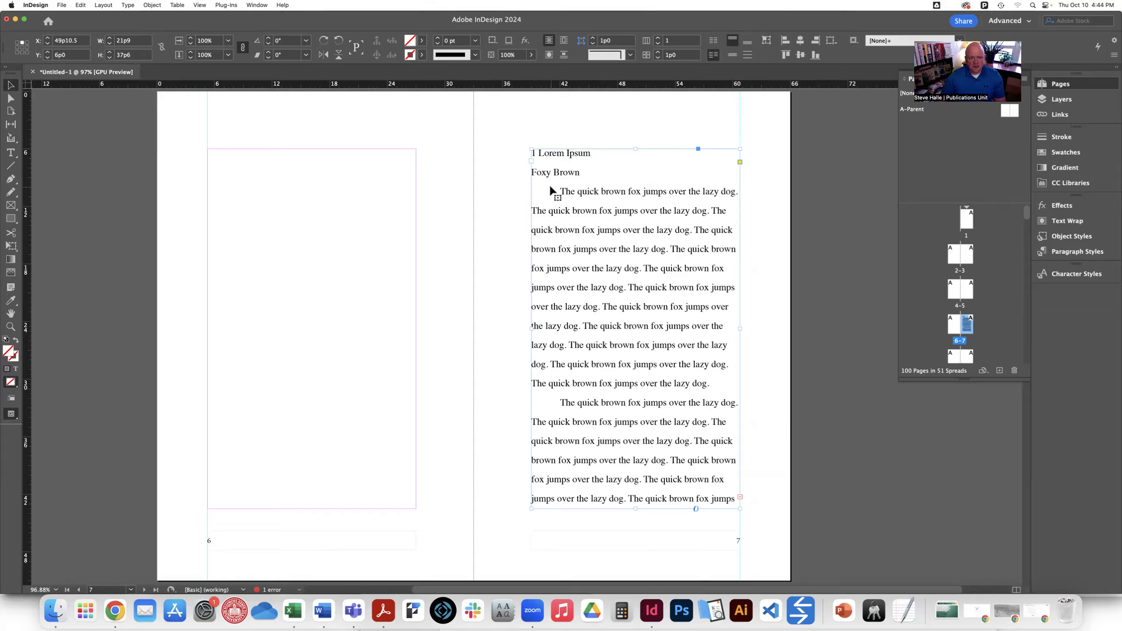
Apply the "body text" paragraph style to the placed text in page 7's frame
left_click(1076, 251)
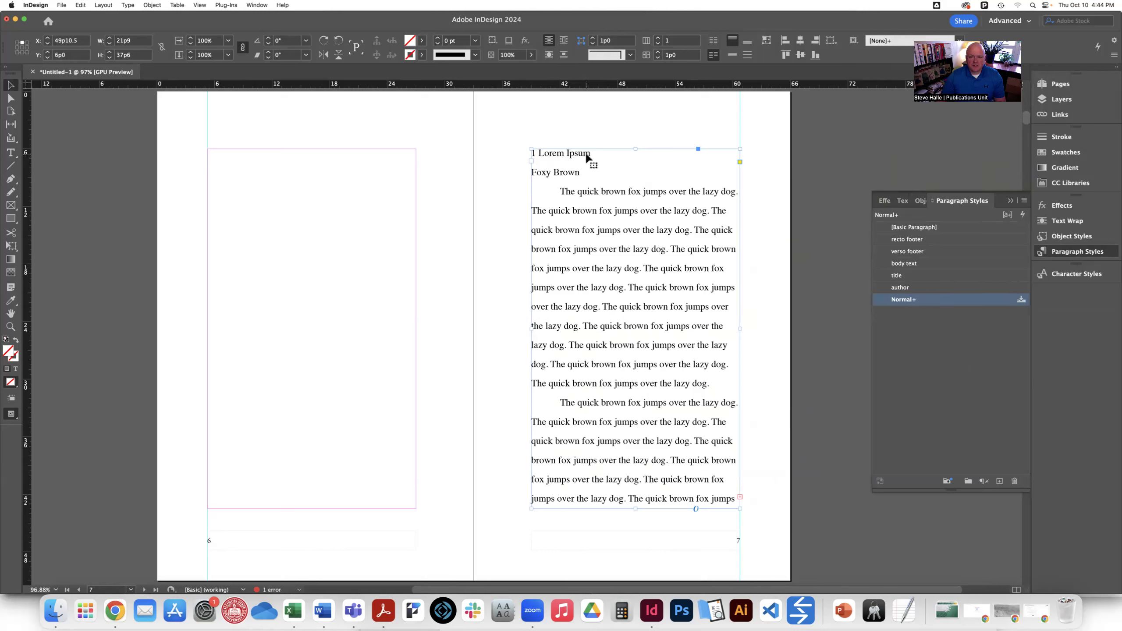
left_click(921, 264)
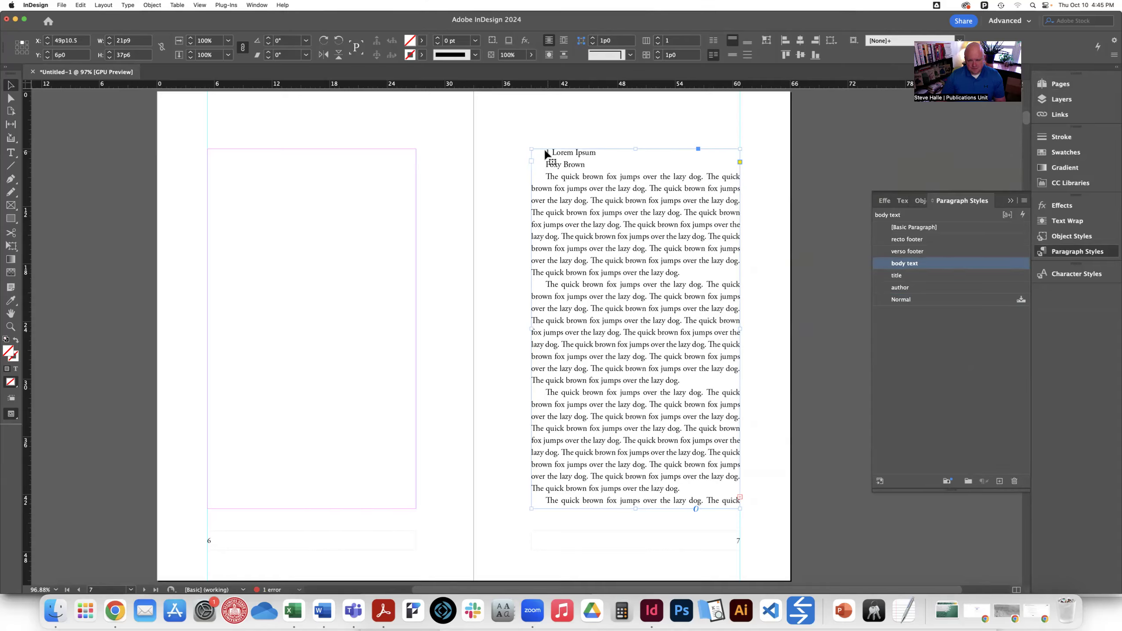
mouse_move(635, 509)
left_mouse_down()
mouse_move(635, 555)
mouse_move(633, 509)
left_mouse_up()
Turn on the display of text threads between linked frames
left_click(200, 5)
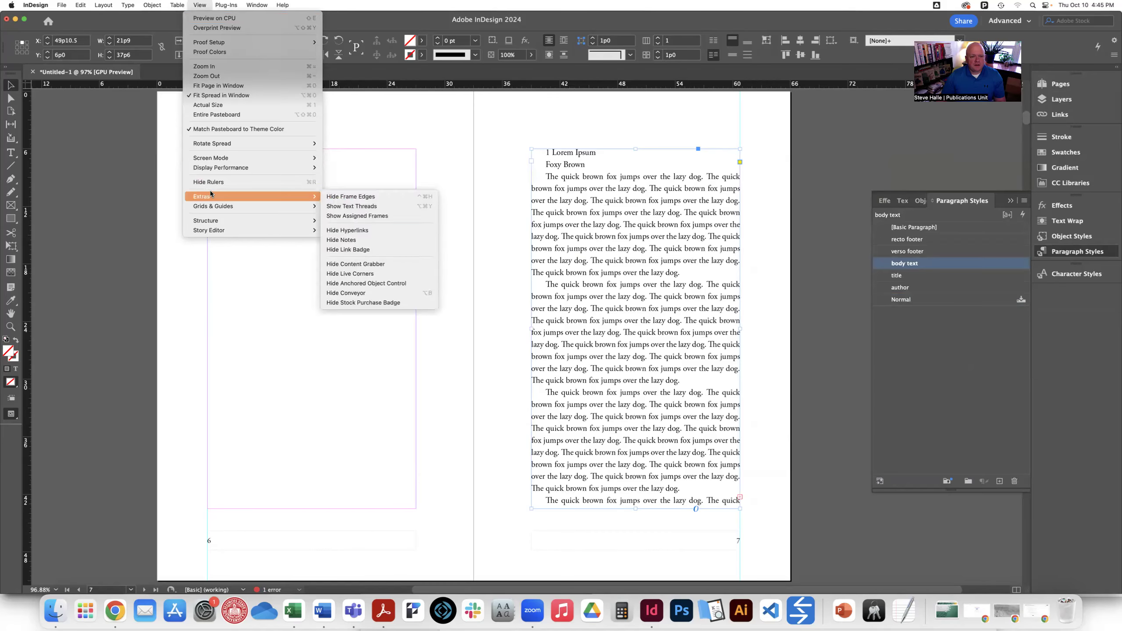
mouse_move(210, 194)
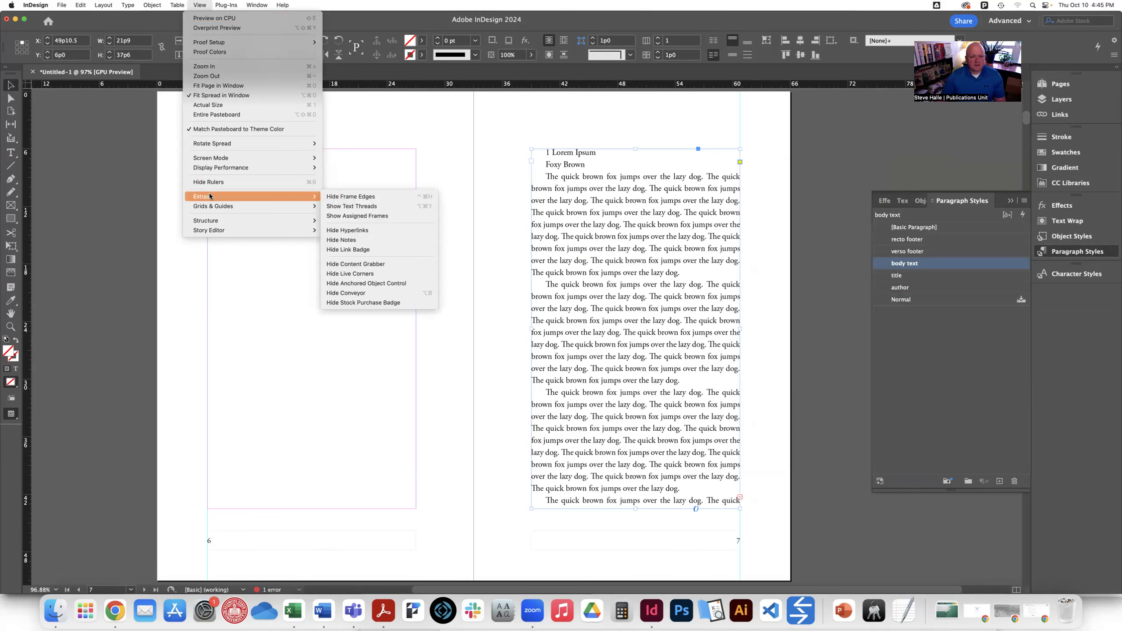
left_click(358, 208)
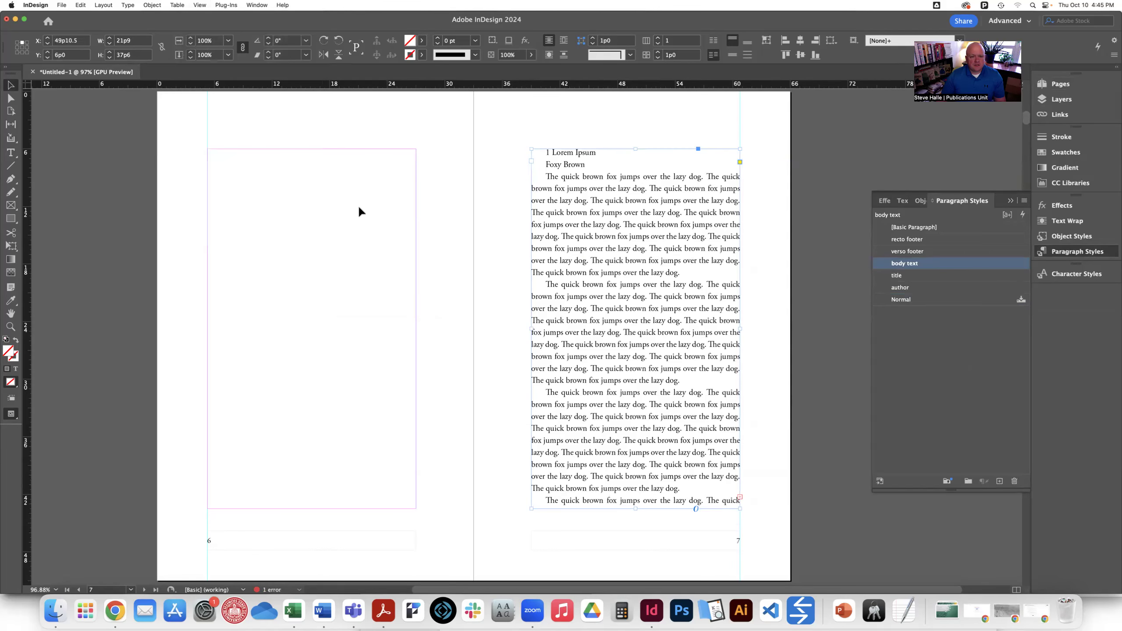
Flow page 7's overset text into a threaded frame starting at the upper-left margin corner of page 8
left_click(740, 497)
scroll(493, 474, "down", 10)
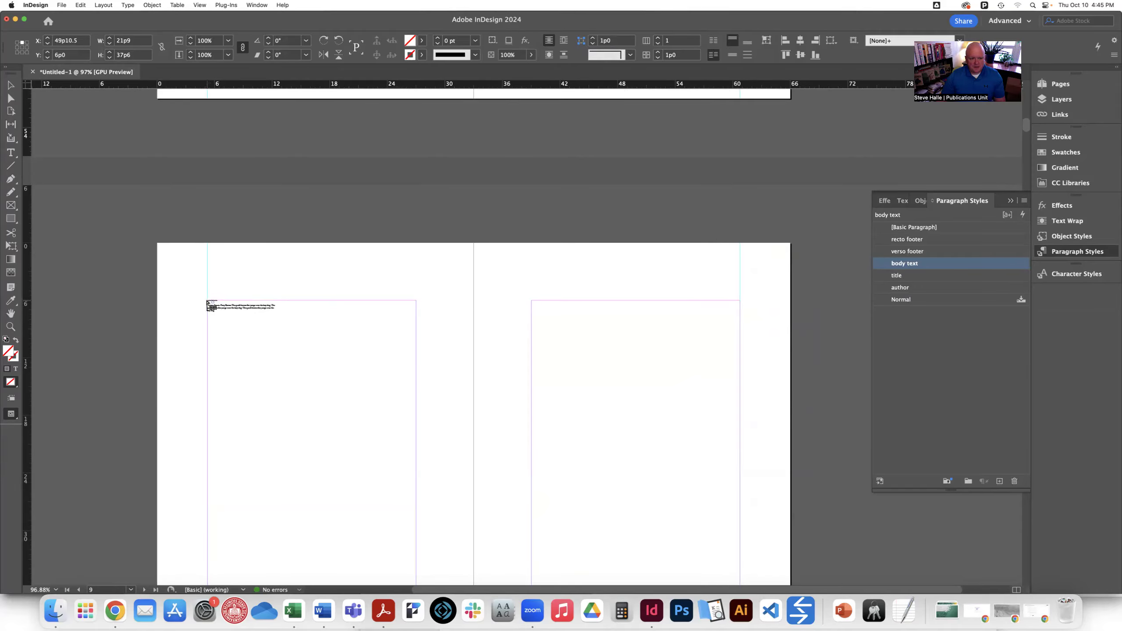
left_click(207, 301)
scroll(316, 373, "down", 3)
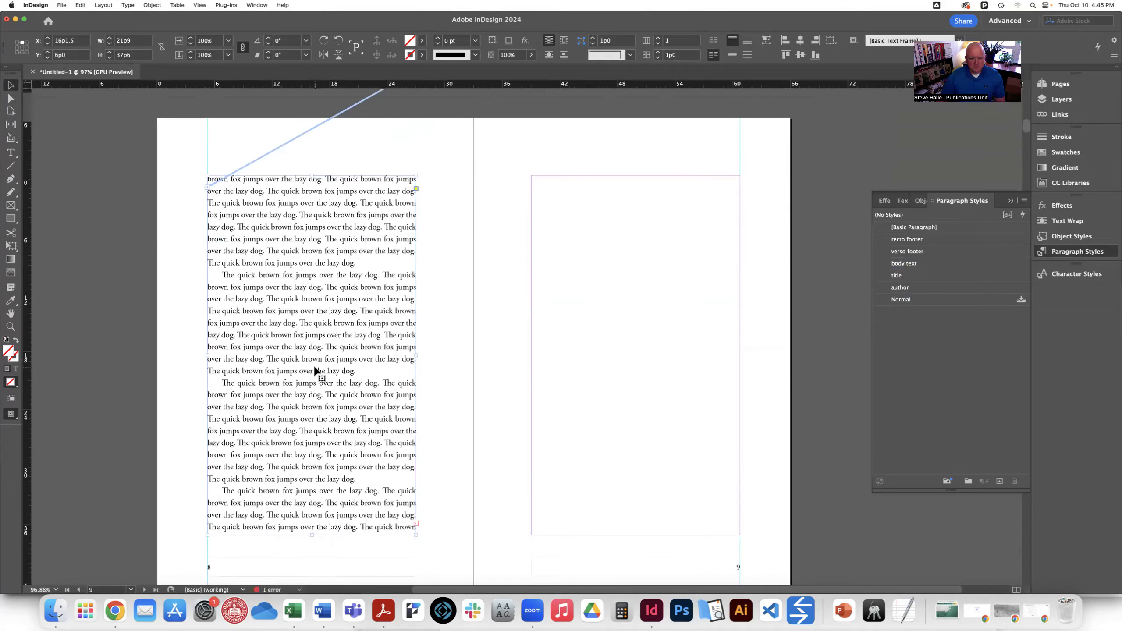
Flow page 8's overset text into threaded frames at the upper-left margin corners of pages 9 and 10
left_click(416, 524)
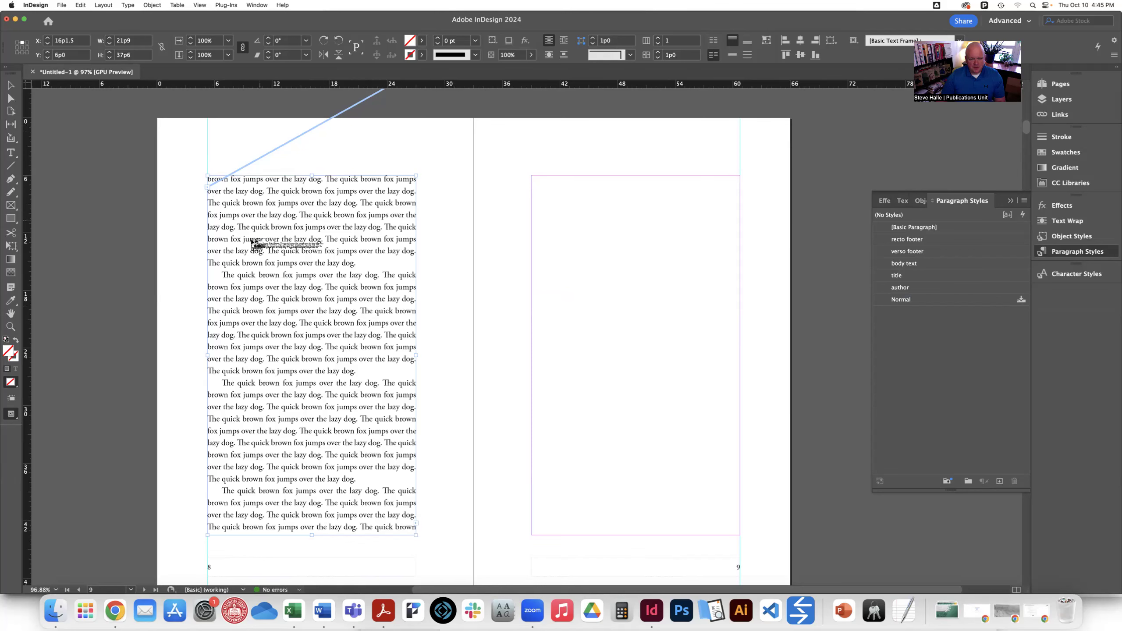
left_click(532, 179)
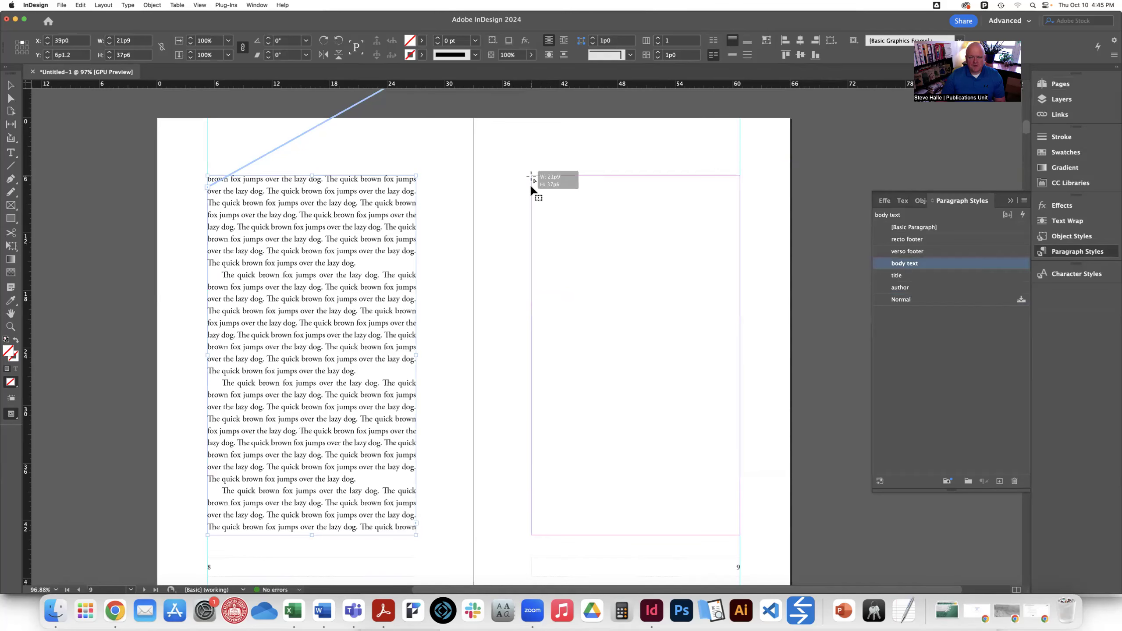
left_click(740, 524)
scroll(548, 458, "down", 5)
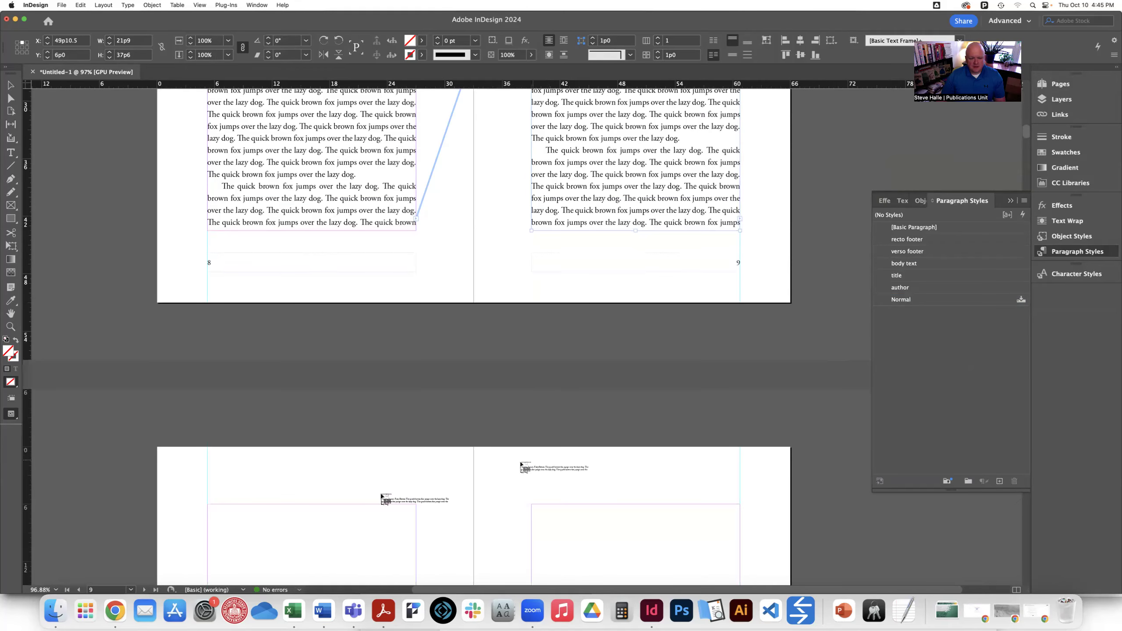
left_click(208, 504)
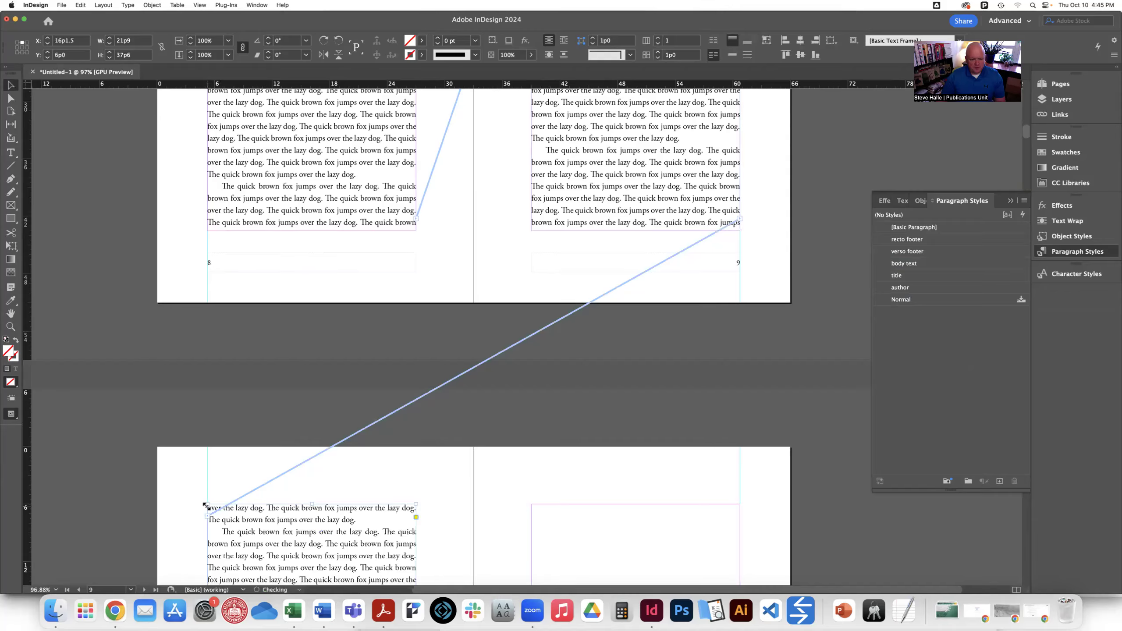
Thread page 10's overset text through frames at the margin corners of pages 11 and 12, and pick up page 12's overset text
scroll(268, 495, "down", 2)
scroll(268, 495, "down", 6)
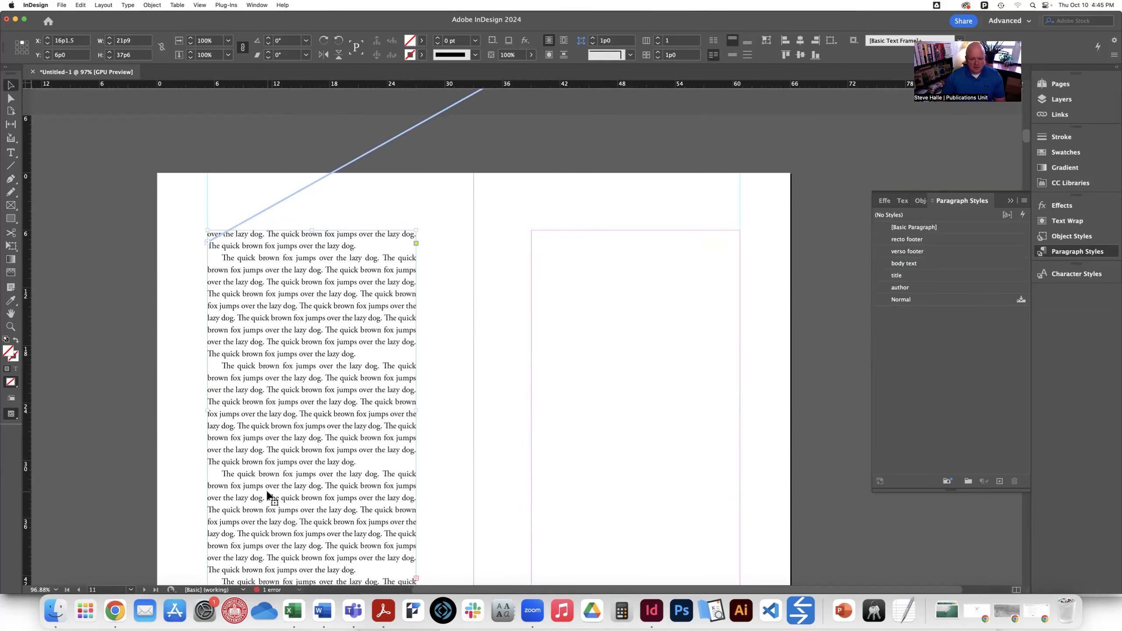
left_click(417, 476)
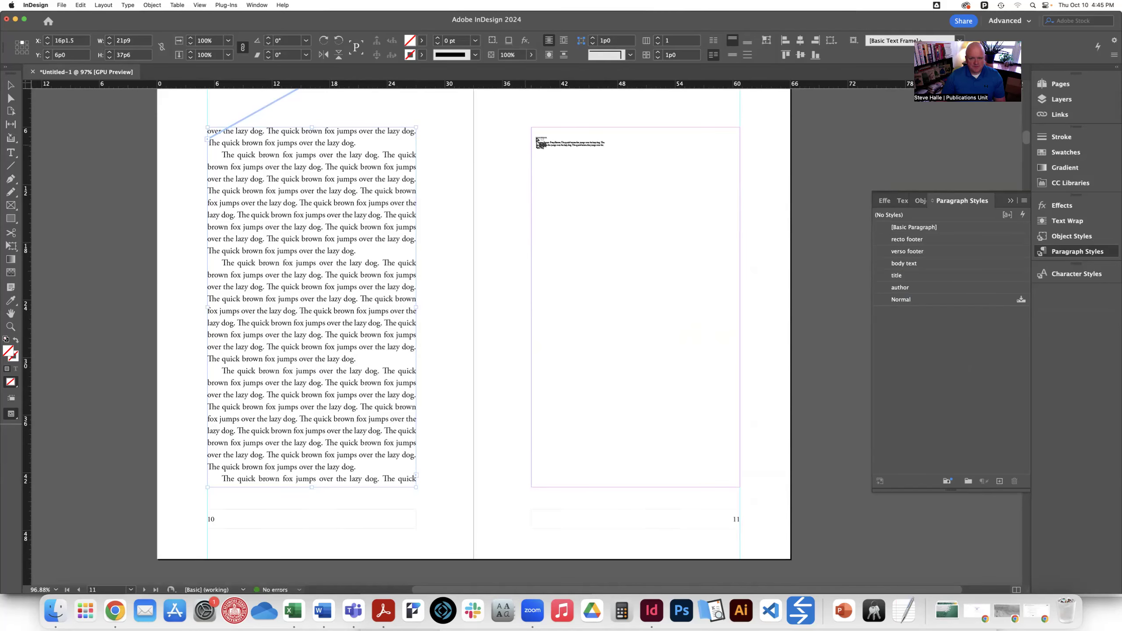
left_click(531, 128)
left_click(741, 476)
scroll(741, 476, "down", 10)
left_click(214, 323)
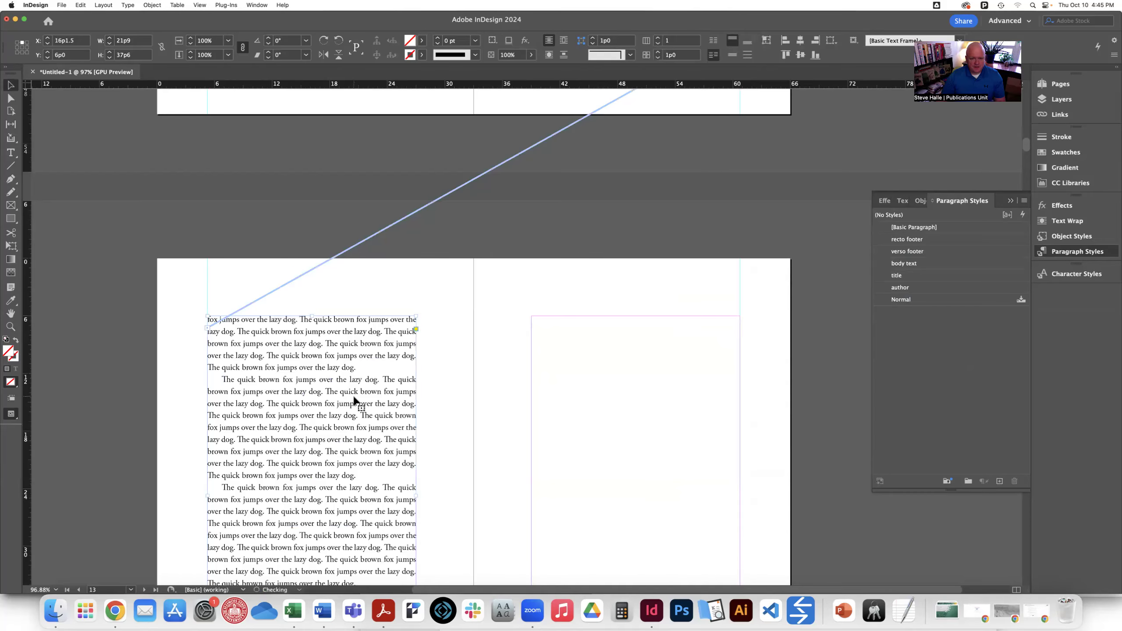
scroll(362, 430, "down", 3)
left_click(416, 520)
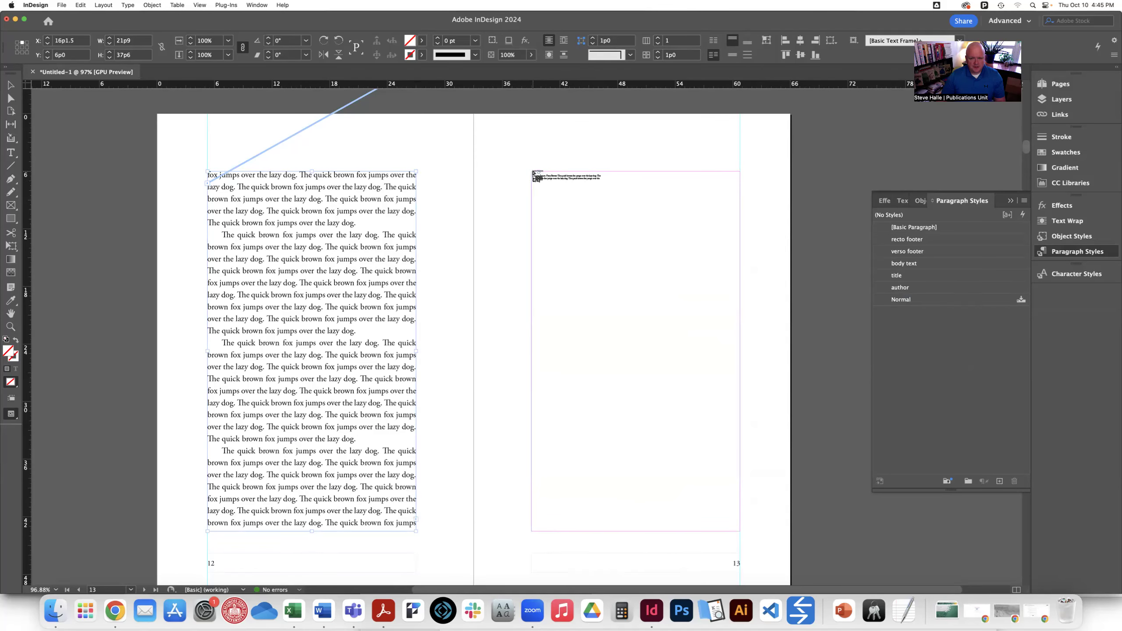
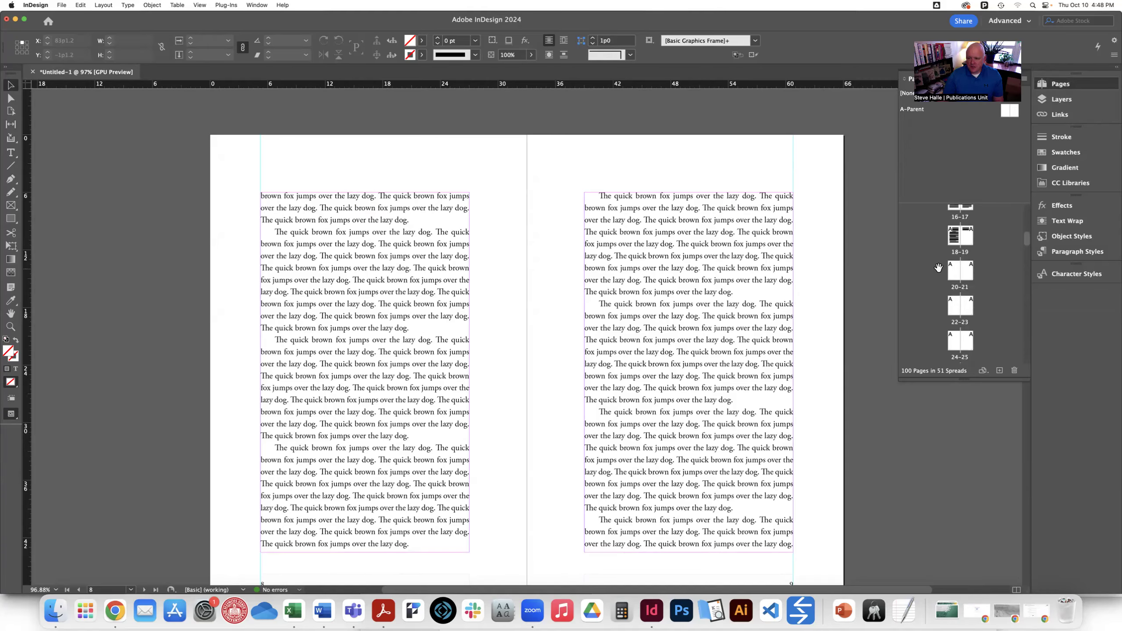
Place the loaded Exposition chapter at page 20's upper-left margin corner and apply the "body text" paragraph style to it
double_click(951, 271)
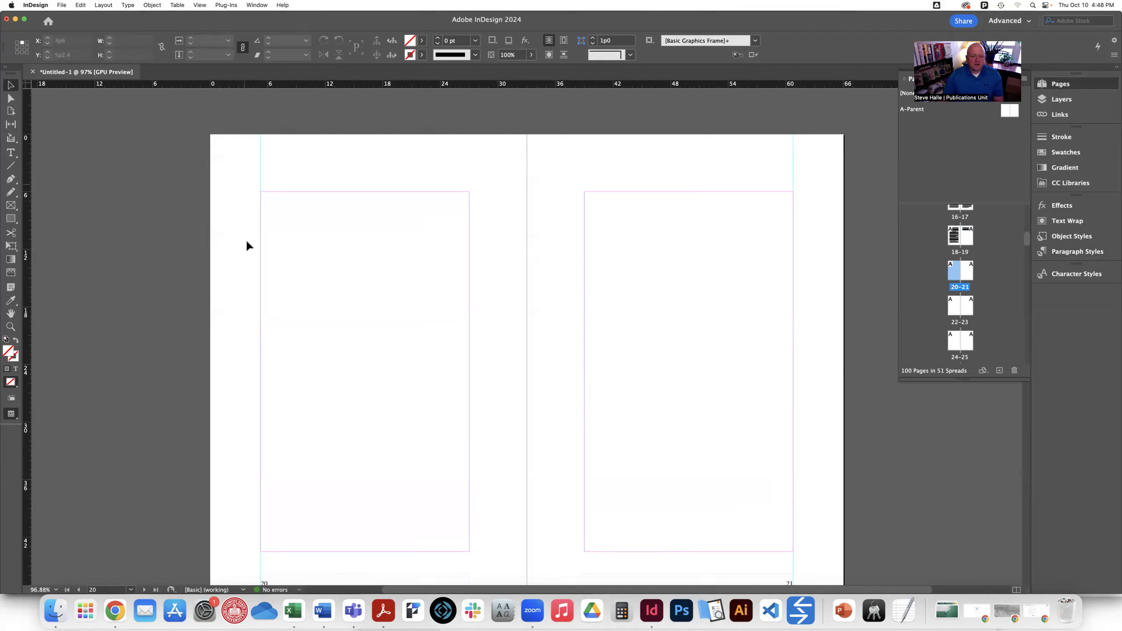
left_click(262, 193)
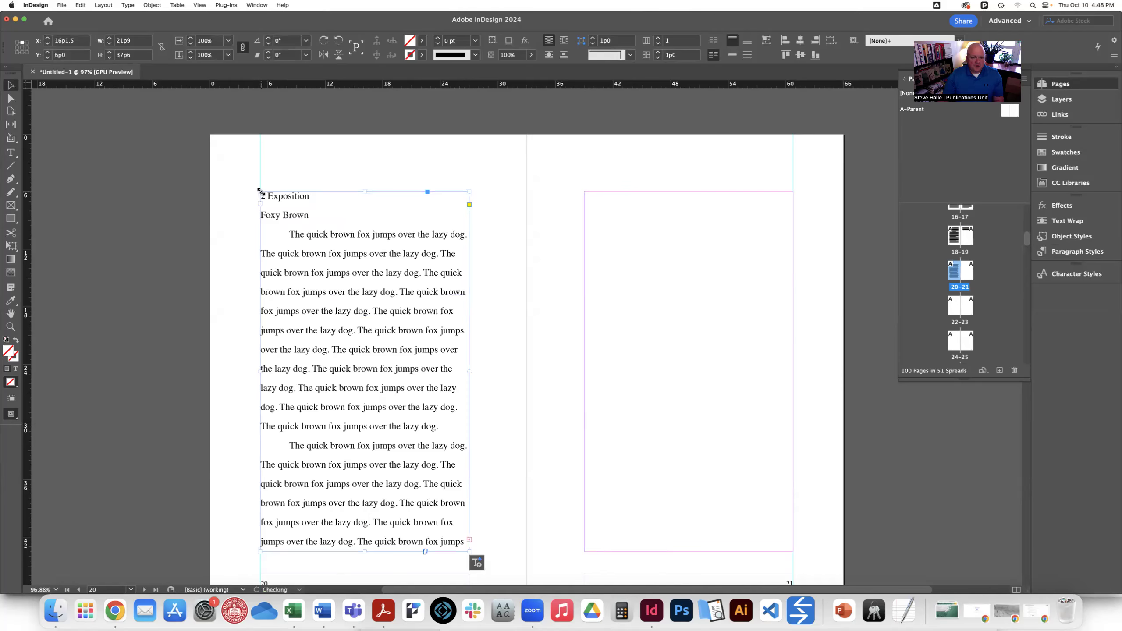
left_click(1077, 252)
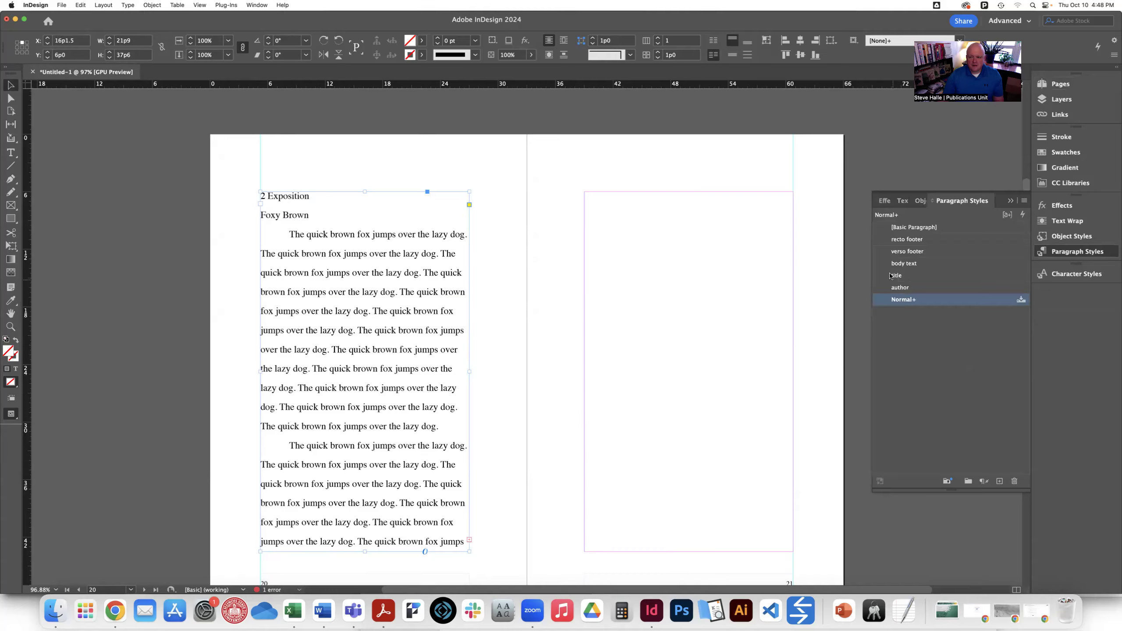
left_click(902, 263)
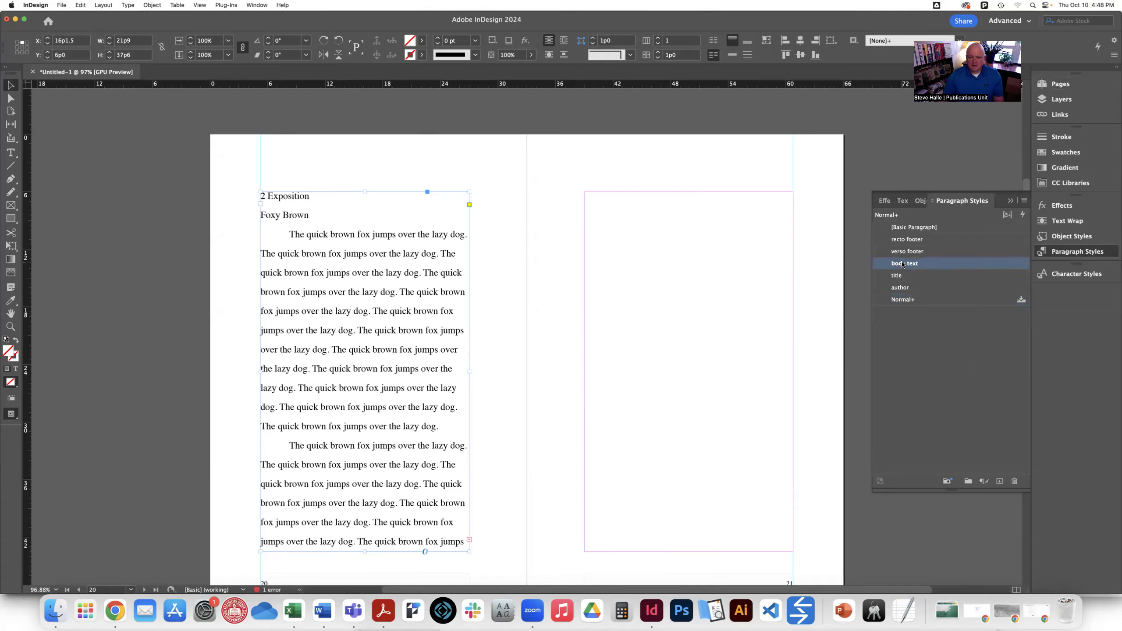
Apply the "title" paragraph style to the "2 Exposition" heading and the "author" style to the byline below it
double_click(300, 195)
left_click(923, 275)
left_click(290, 215)
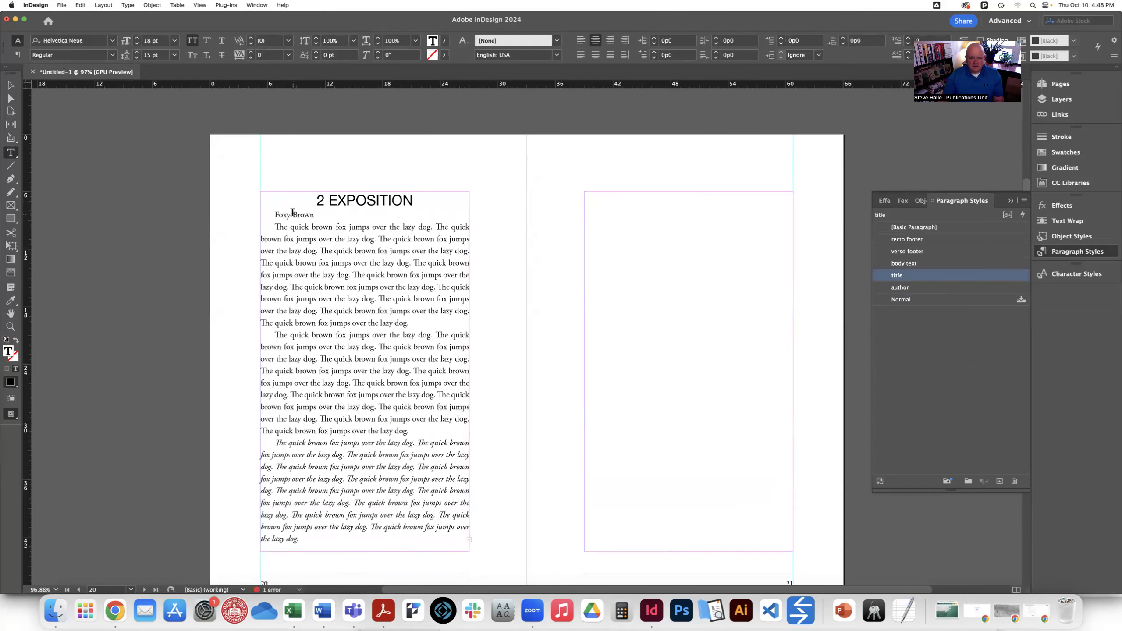
left_click(912, 288)
Autoflow page 20's overset text into threaded frames starting at the upper-left margin corner of page 21
key("Escape")
left_click(468, 547)
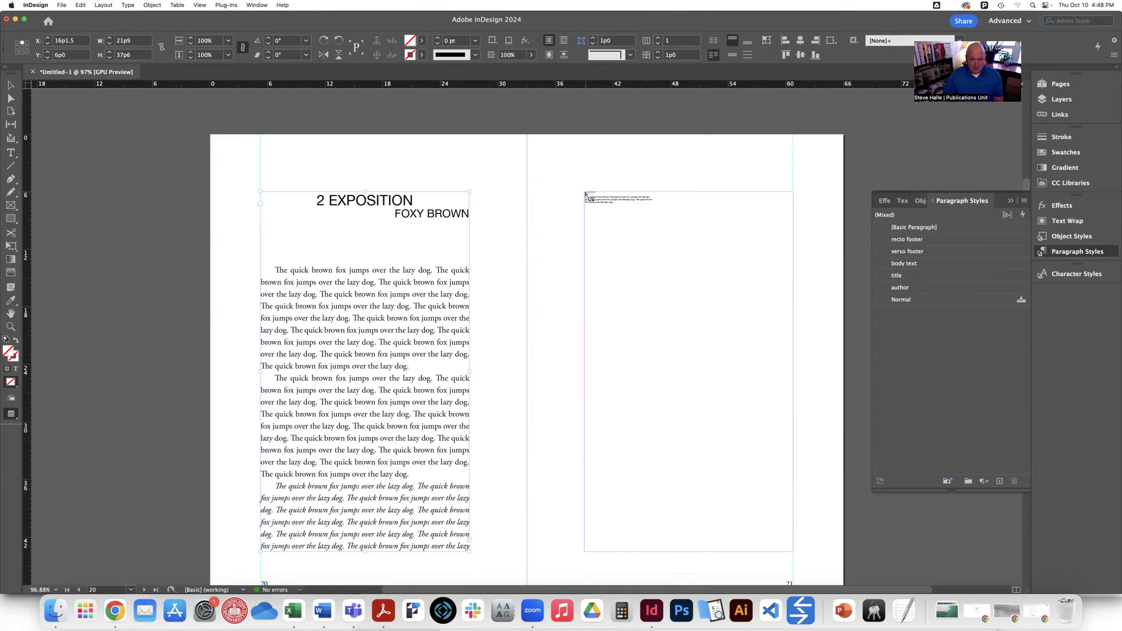
left_click(587, 194)
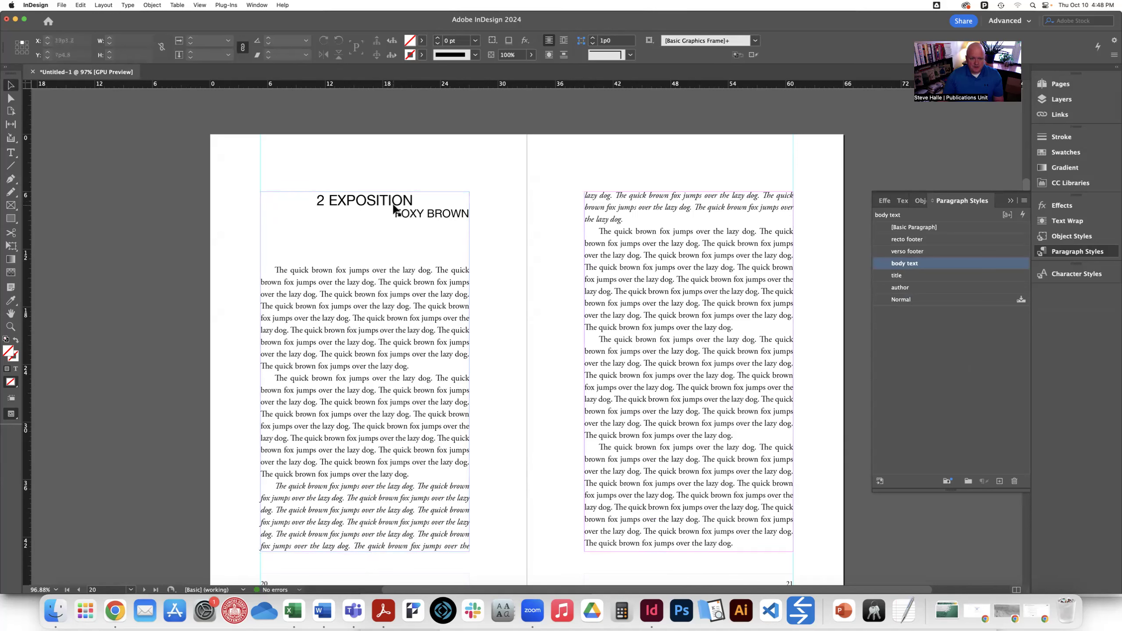
Set the space after to 1p6 in the "title" paragraph style
right_click(899, 275)
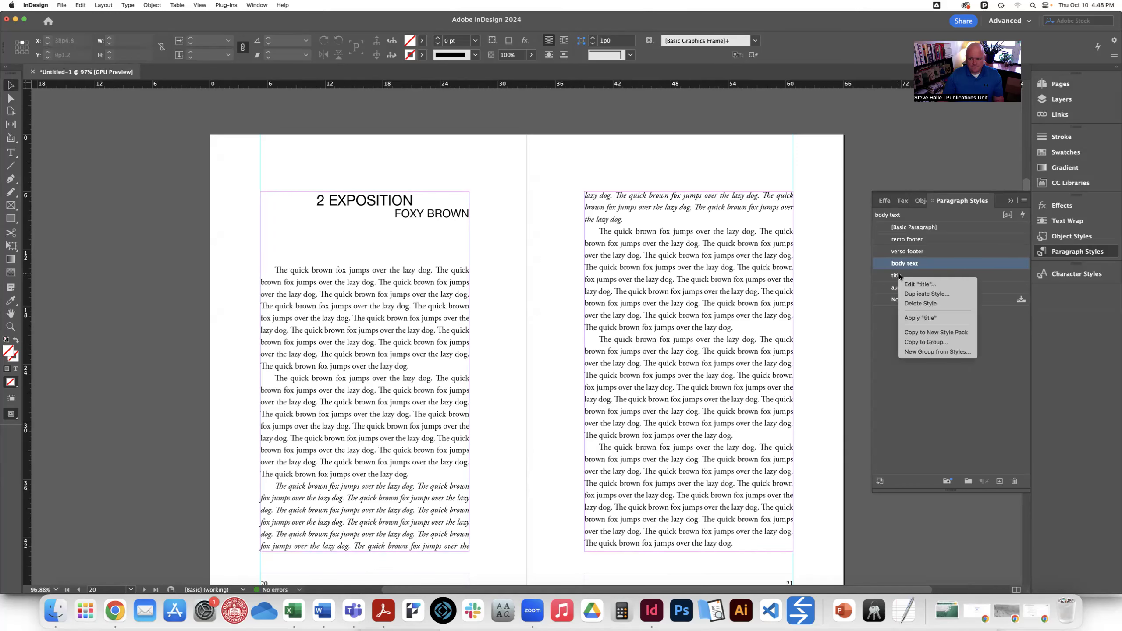
left_click(919, 285)
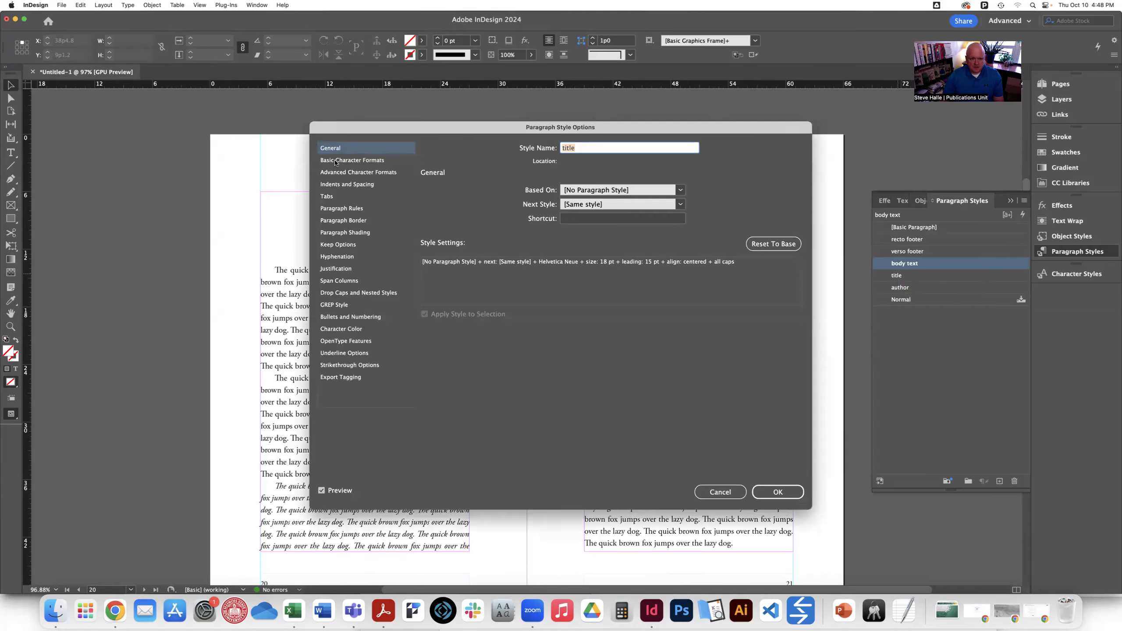
left_click(335, 161)
left_click(333, 185)
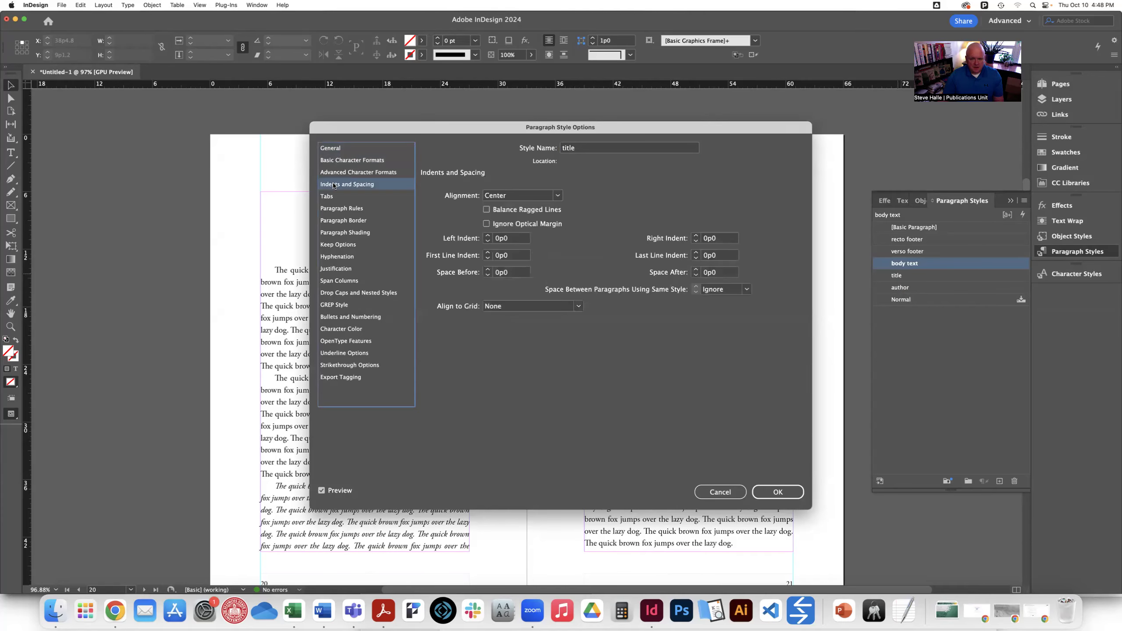
left_click(708, 272)
type("1p6")
key("Tab")
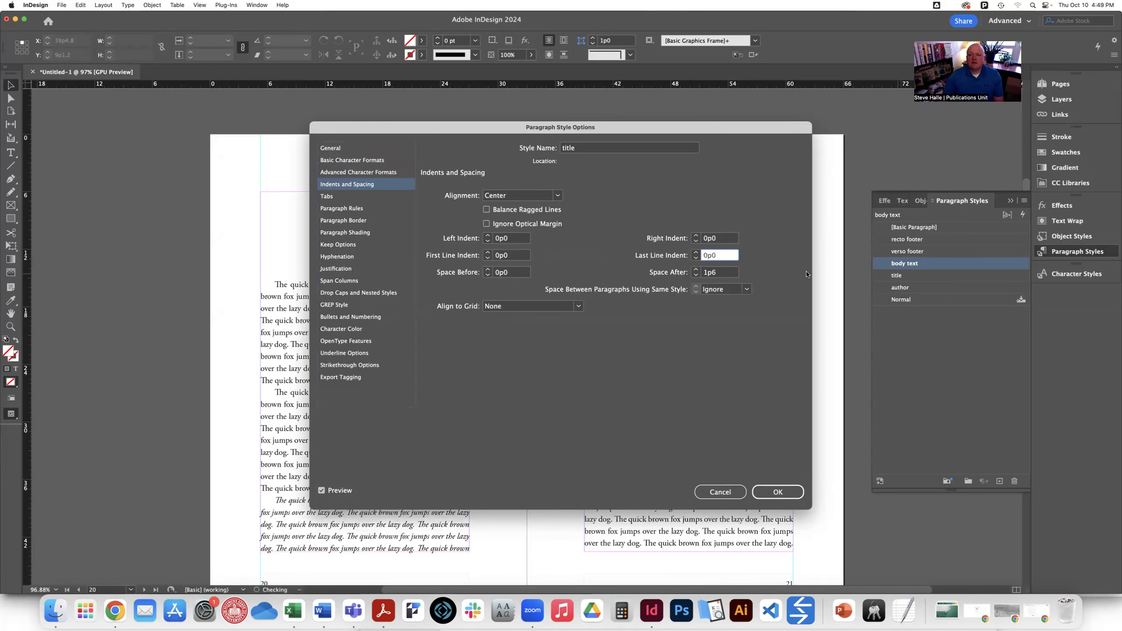
left_click(776, 492)
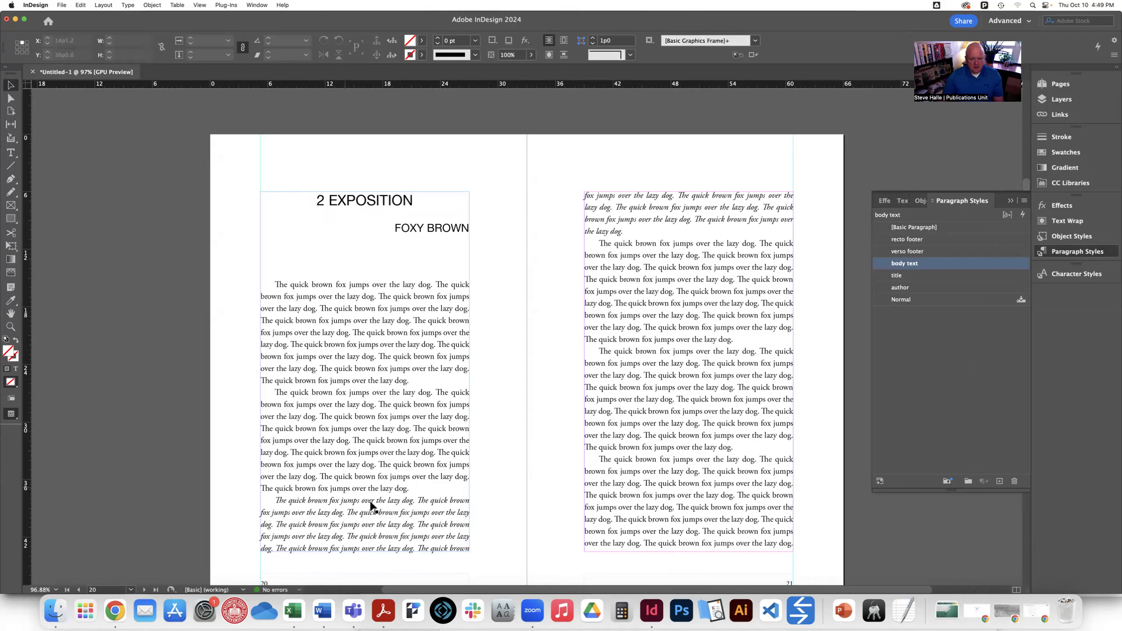
Create a character style named "ital" with the Italic font style, based on the italic paragraph on page 20
left_click(7, 153)
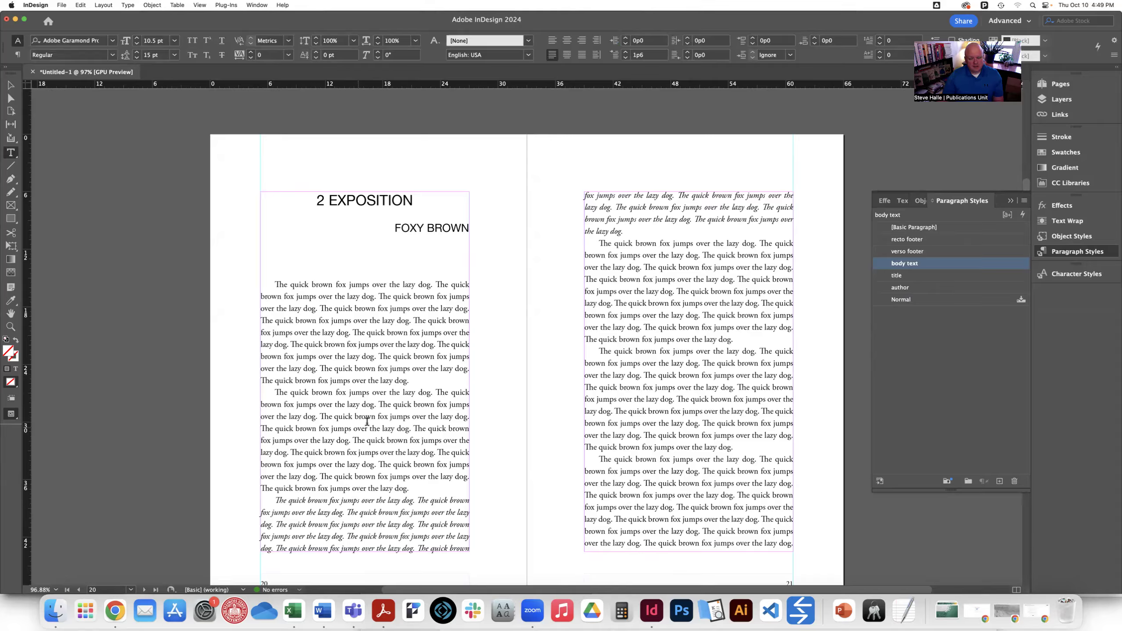
left_click(352, 404)
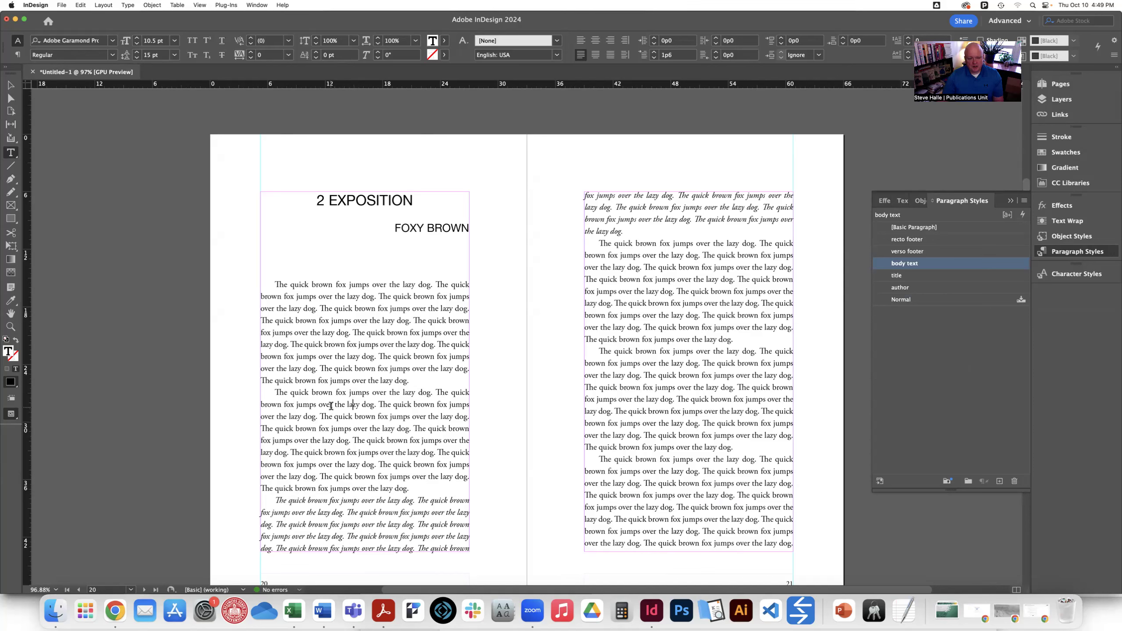
left_click(316, 512)
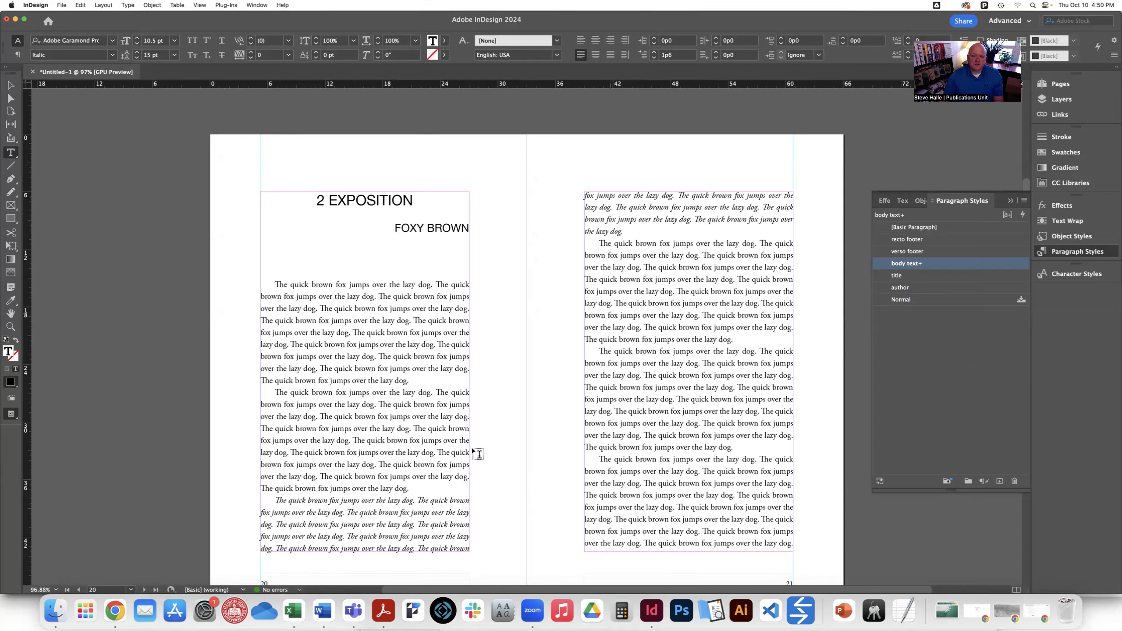
left_click(1092, 275)
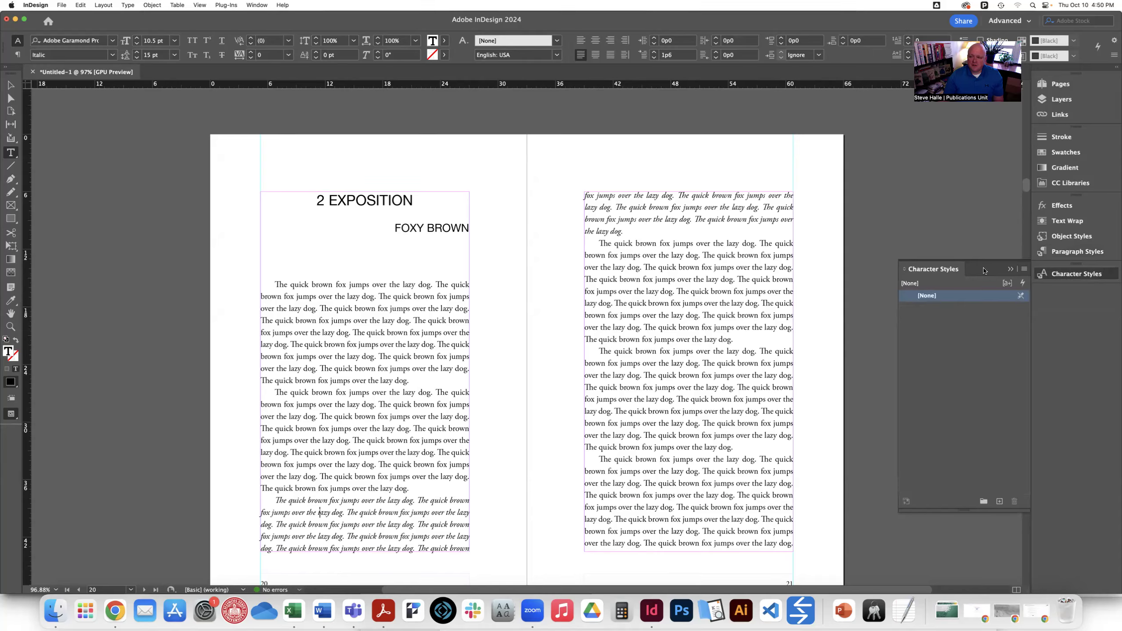
left_click(1024, 270)
left_click(946, 276)
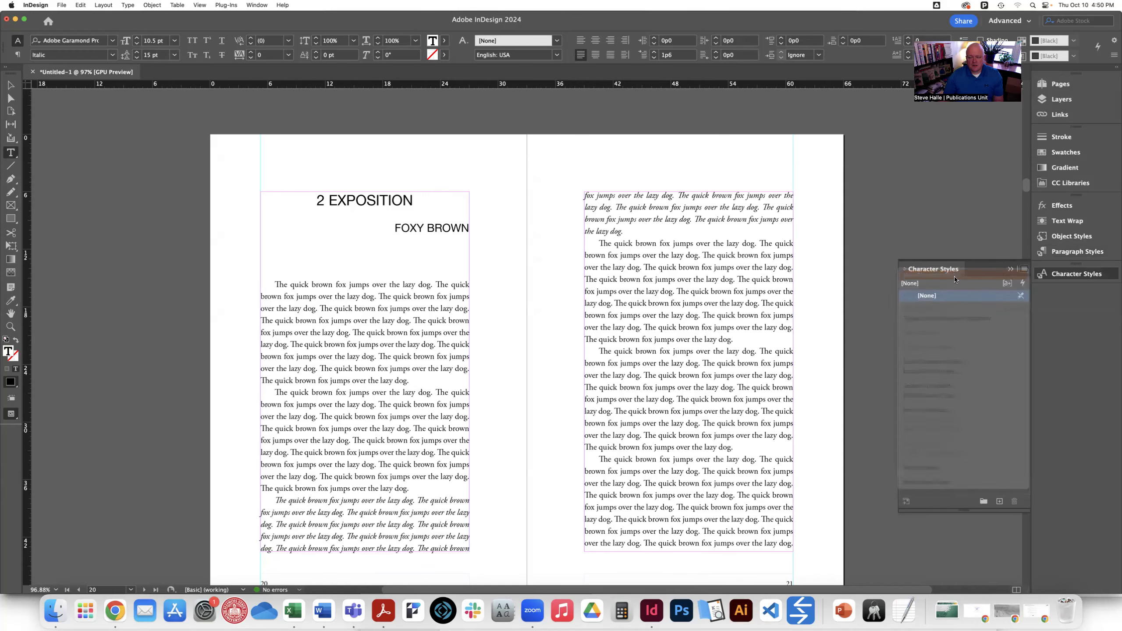
type("ital")
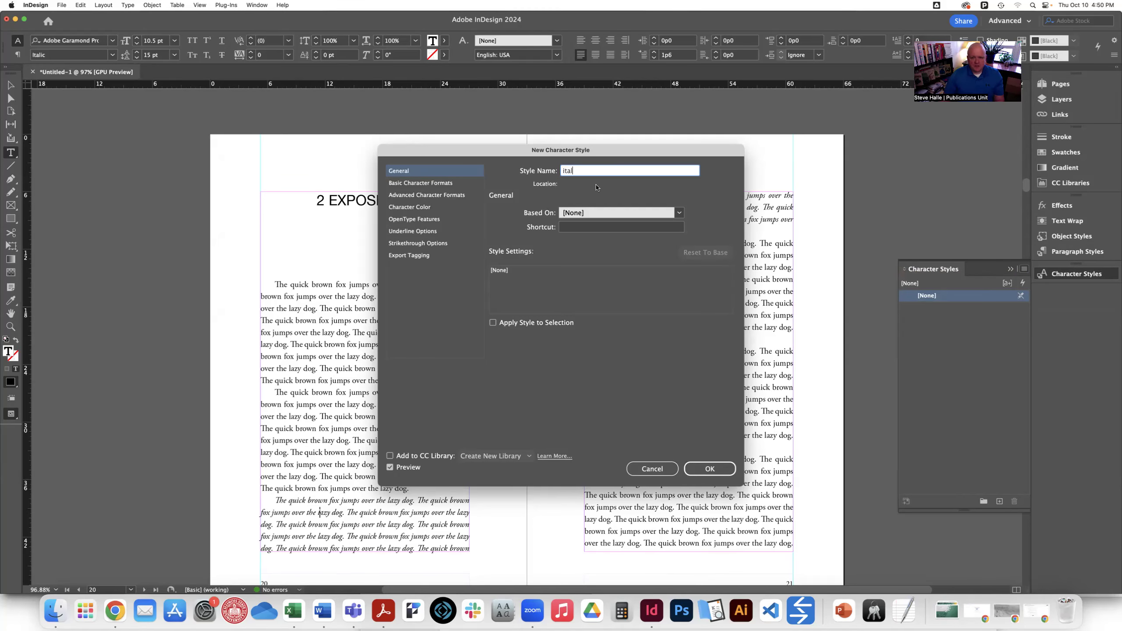
left_click(419, 183)
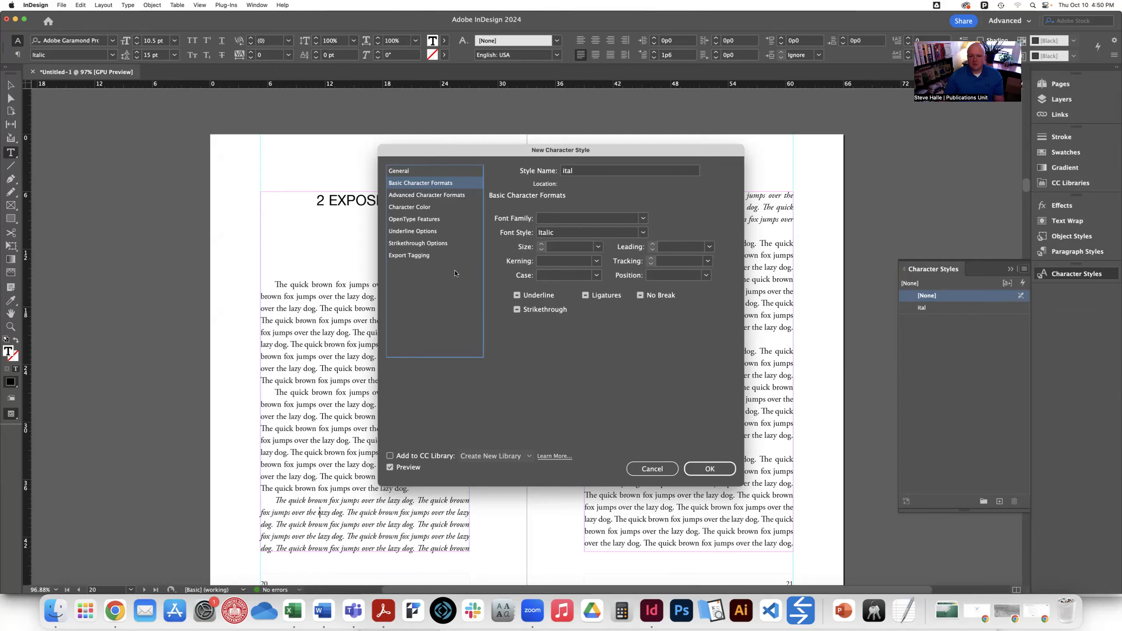
left_click(710, 469)
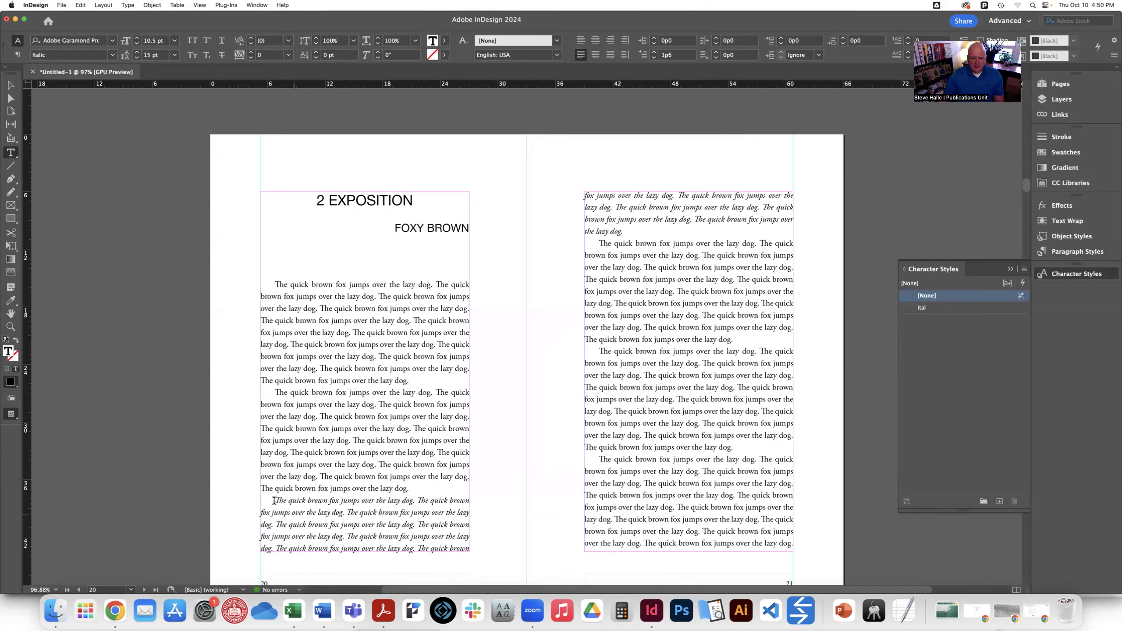
Apply the "ital" character style to the whole italic paragraph spanning pages 20 and 21, and check its paragraph style
key("super+shift+Down")
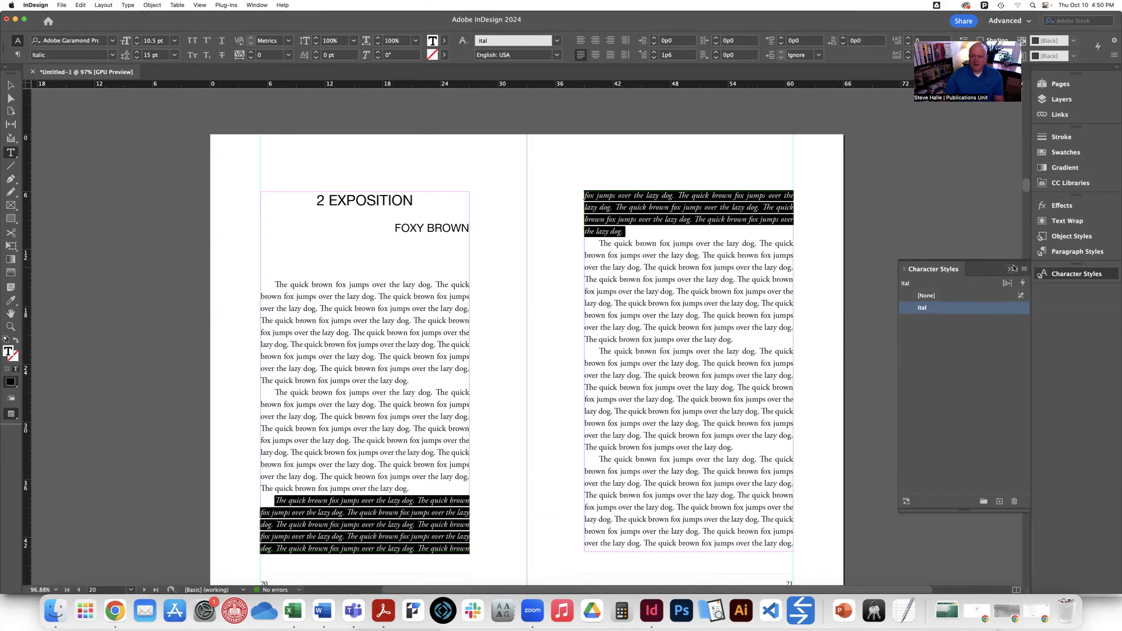
left_click(1073, 251)
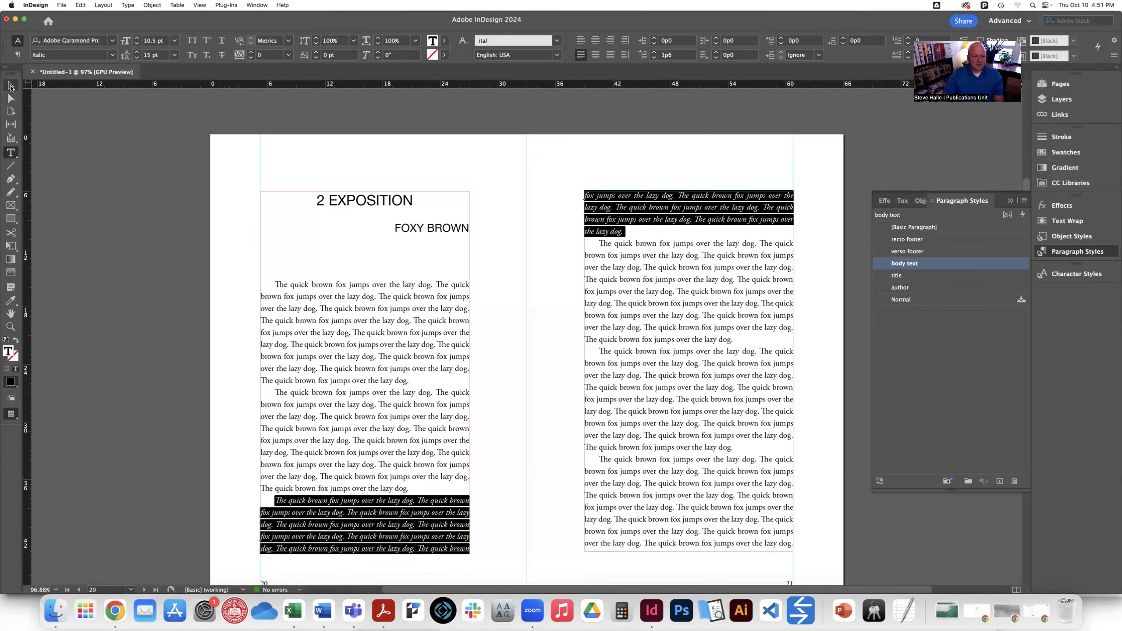
Place 03_Rising_Action.docx on page 33, starting at the upper-left corner of the page margins
left_click(11, 87)
left_click(1057, 84)
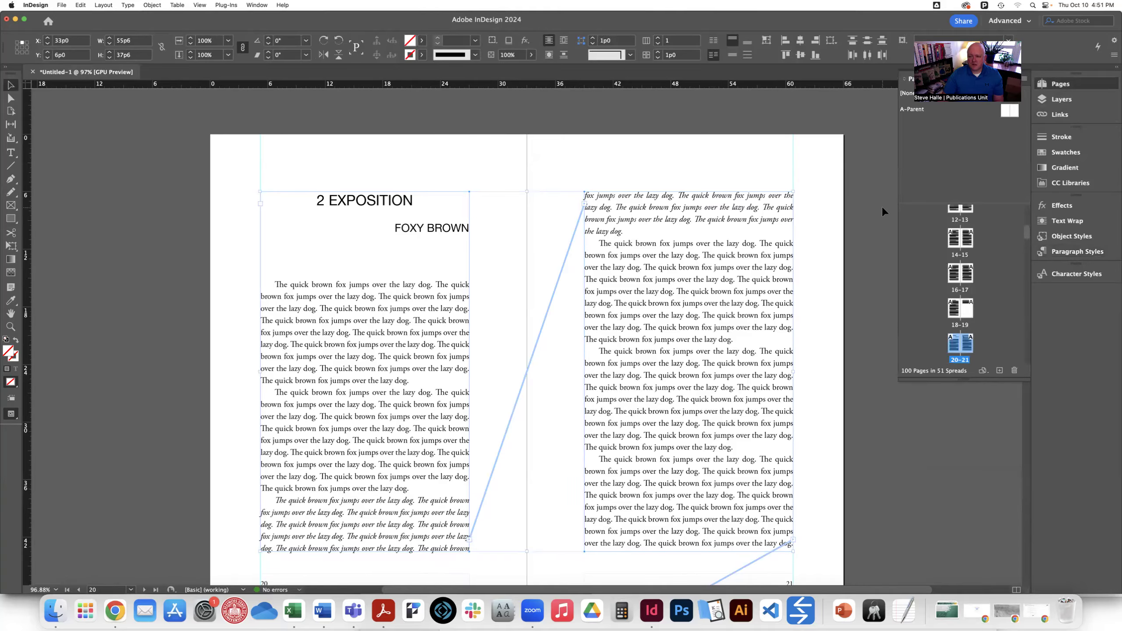
scroll(967, 308, "down", 5)
scroll(966, 308, "down", 3)
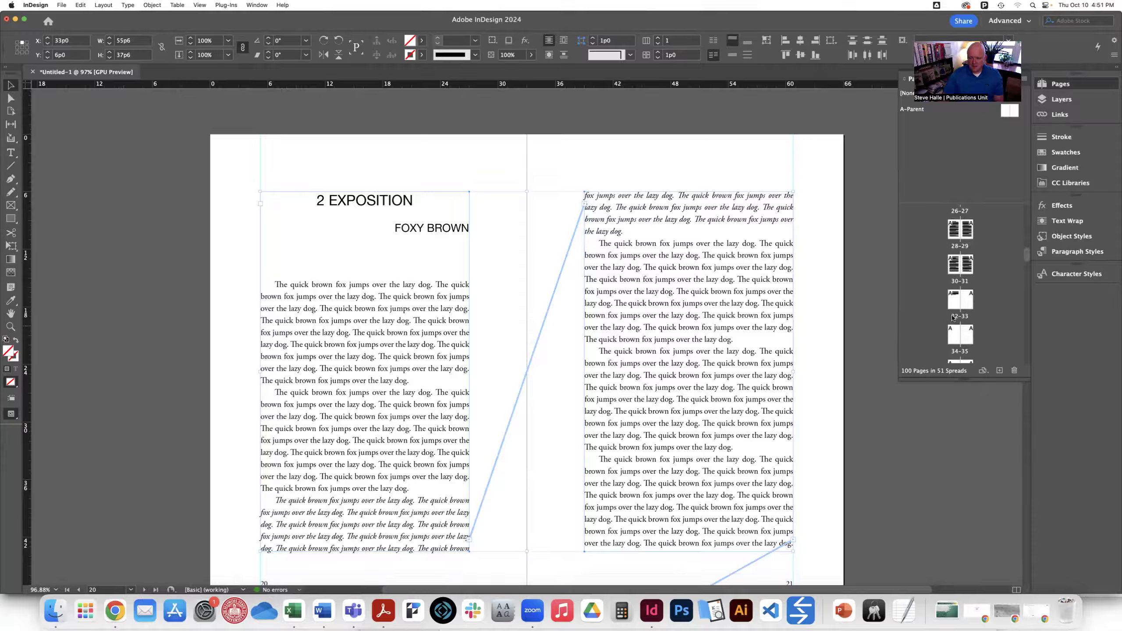
double_click(967, 297)
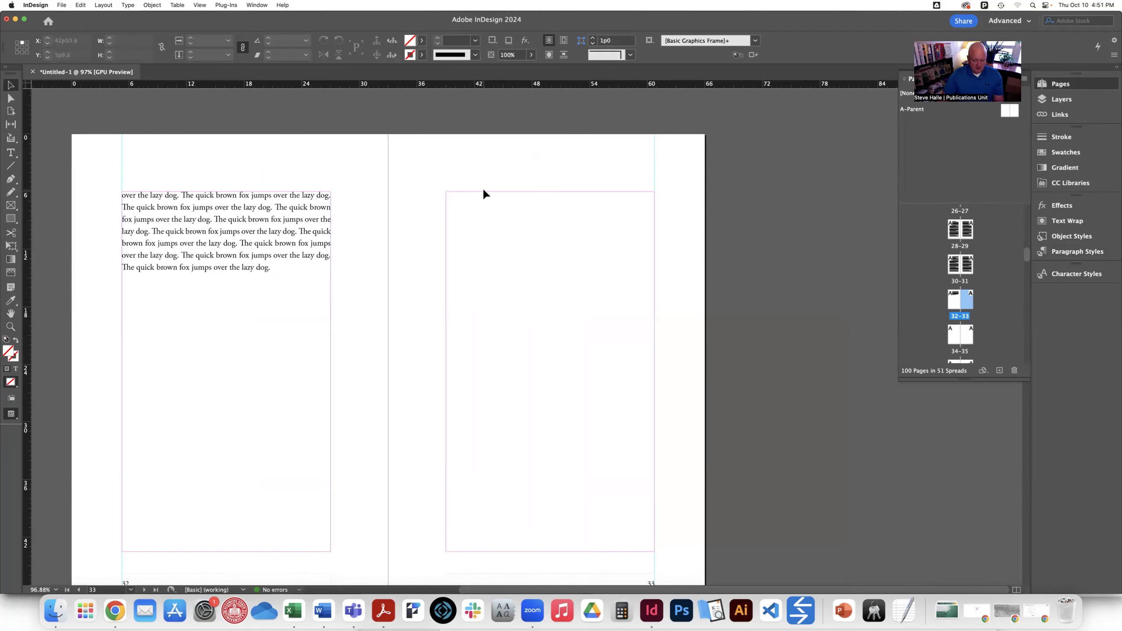
key("super+d")
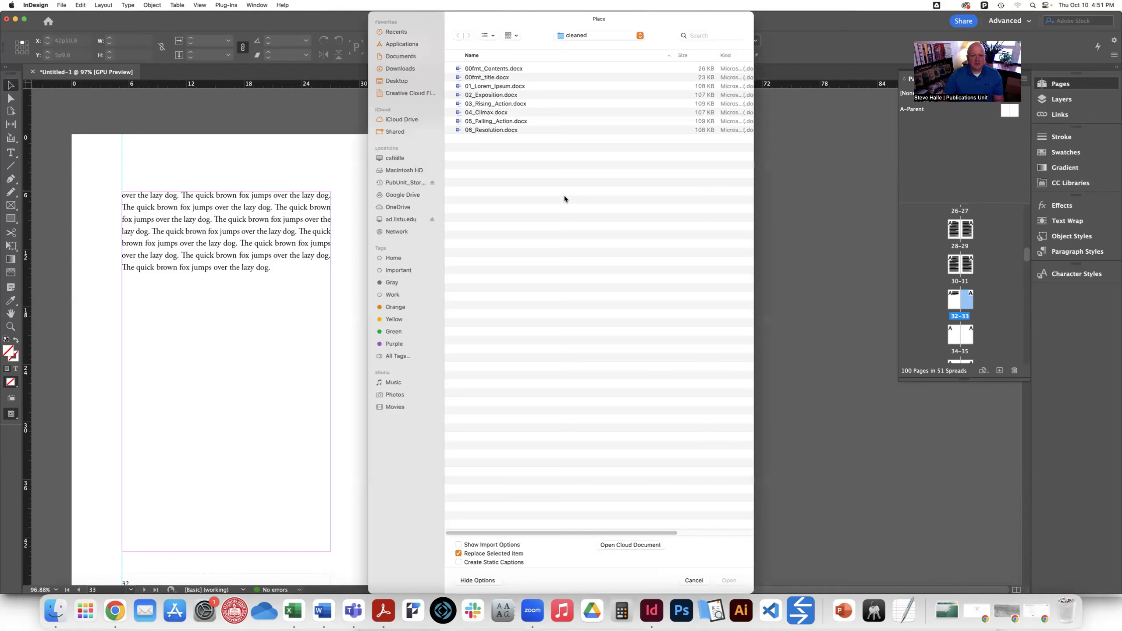
double_click(482, 105)
left_click_drag(455, 199, 445, 192)
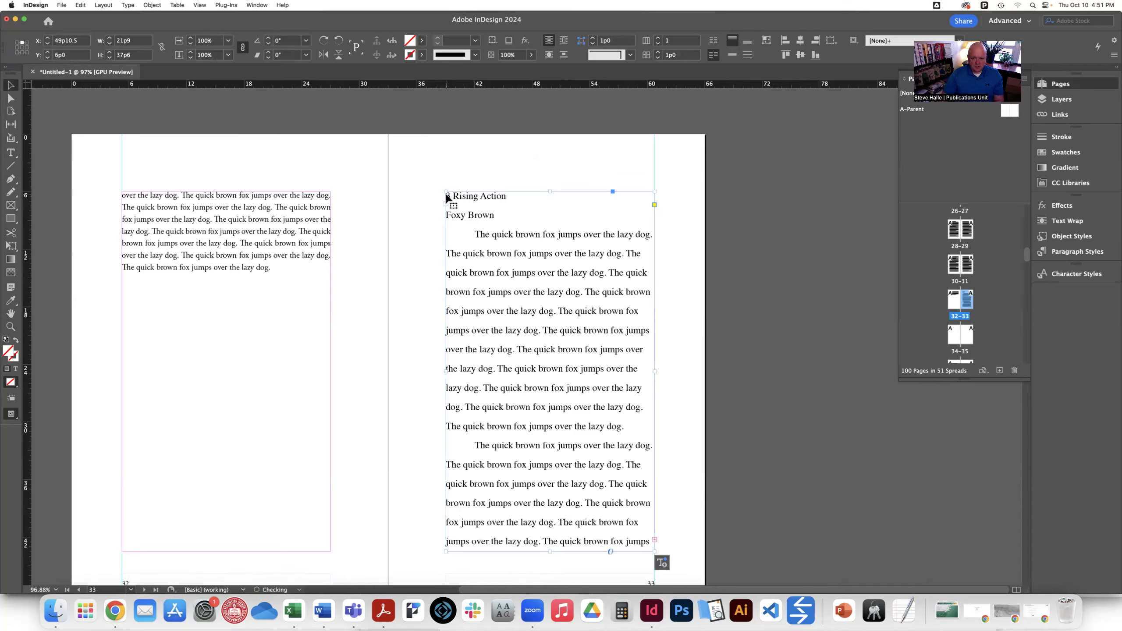
Set up a Find/Change text query that finds text with the Italic font style
left_click(1057, 249)
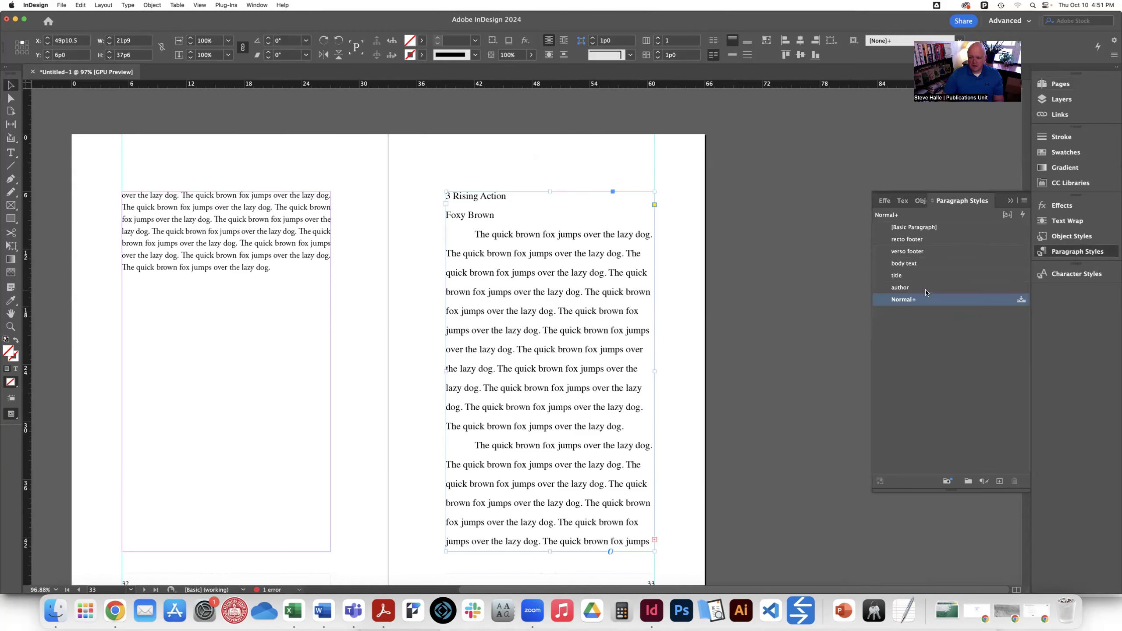
left_click(615, 167)
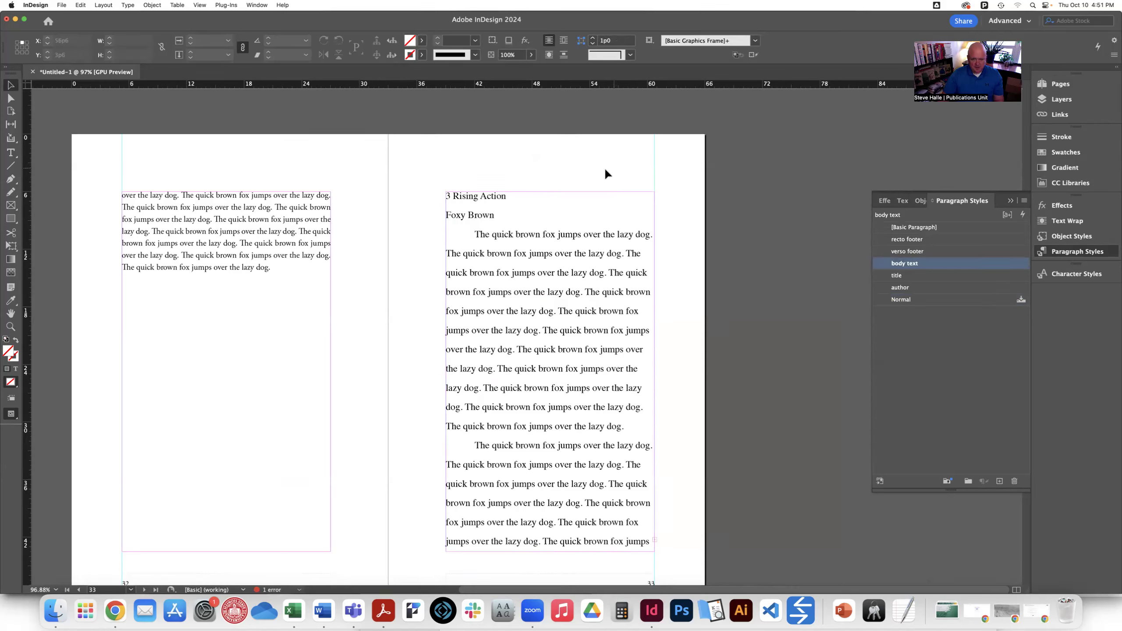
key("super+f")
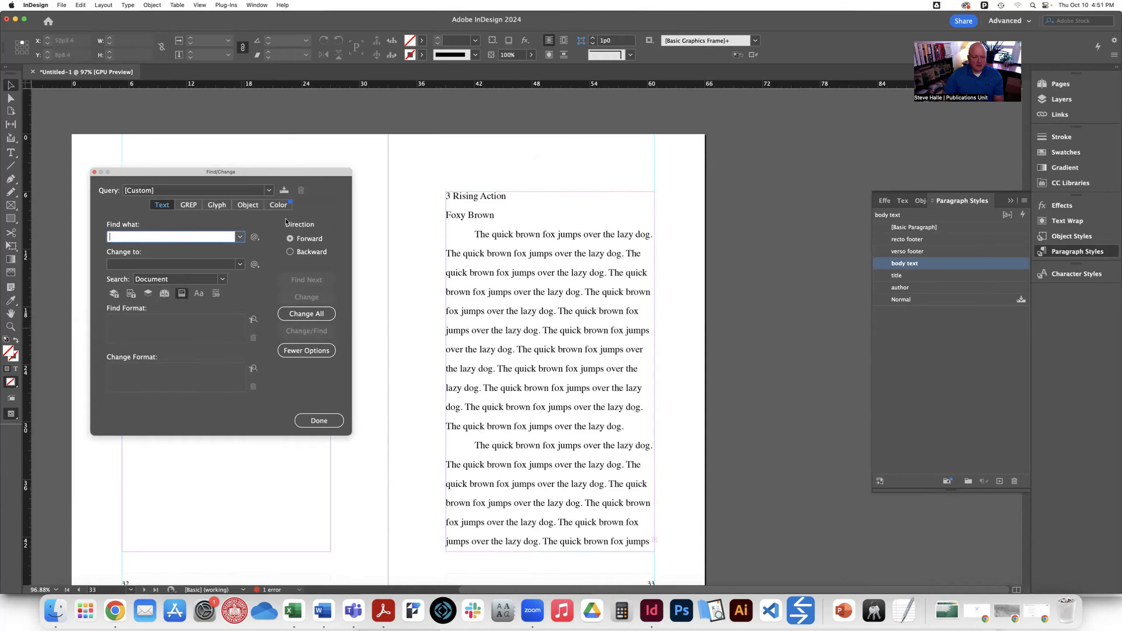
left_click_drag(214, 171, 315, 153)
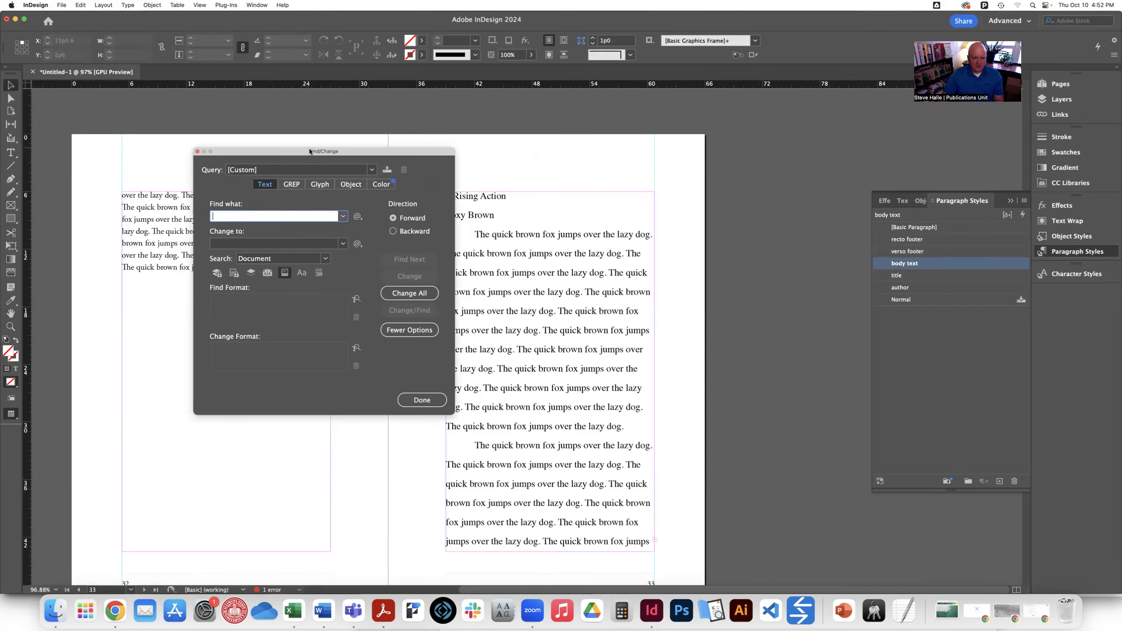
left_click(355, 300)
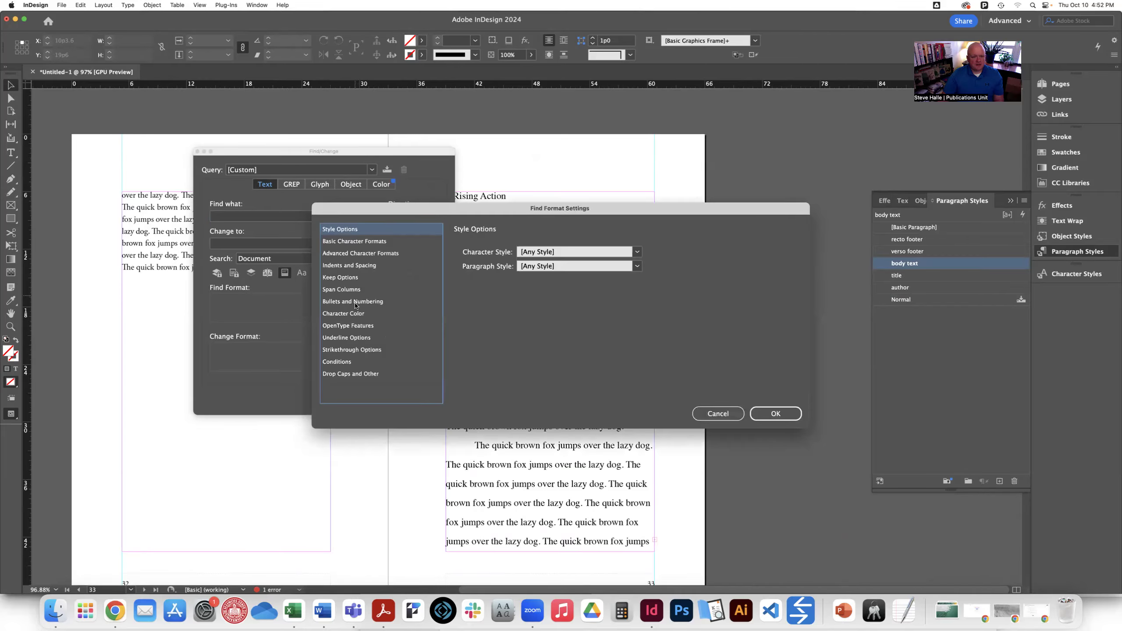
left_click(345, 242)
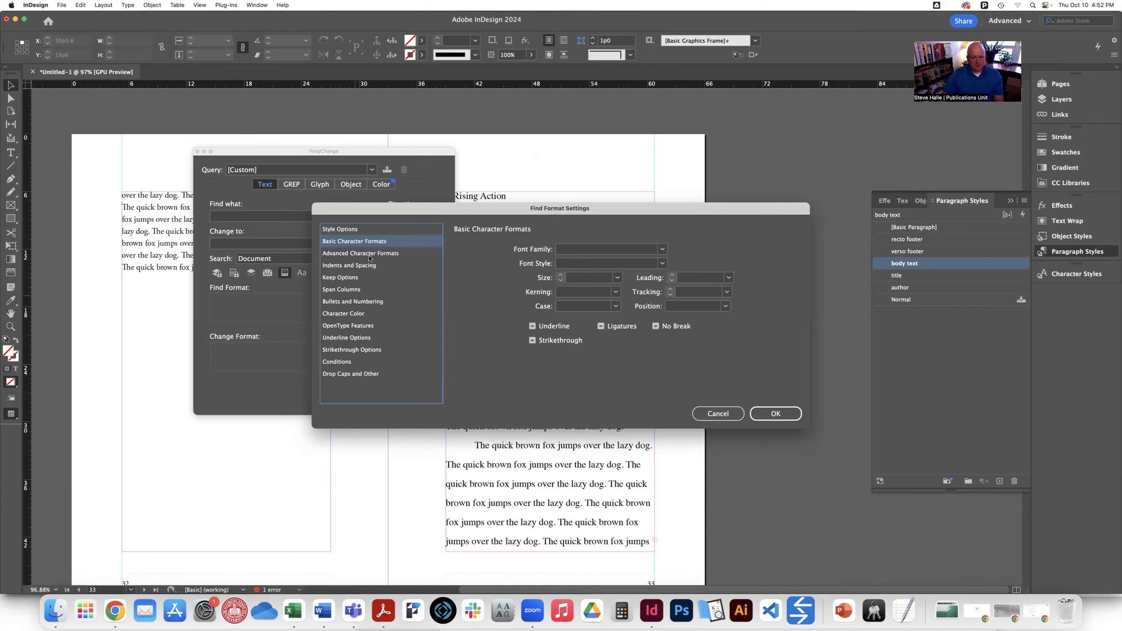
left_click(572, 264)
type("Italic")
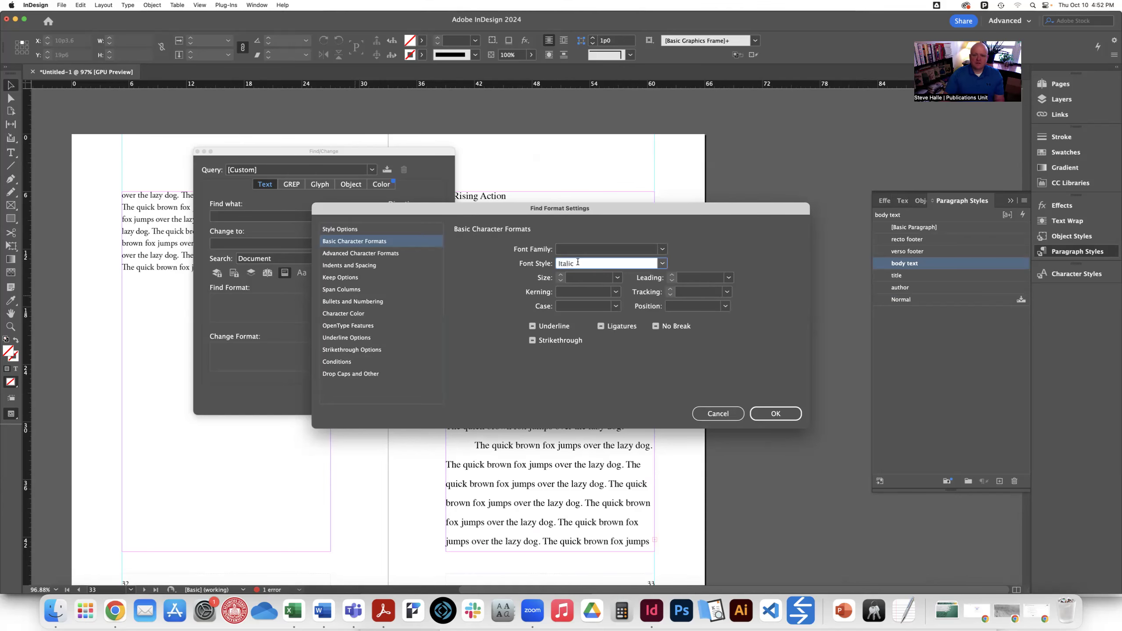
left_click(771, 413)
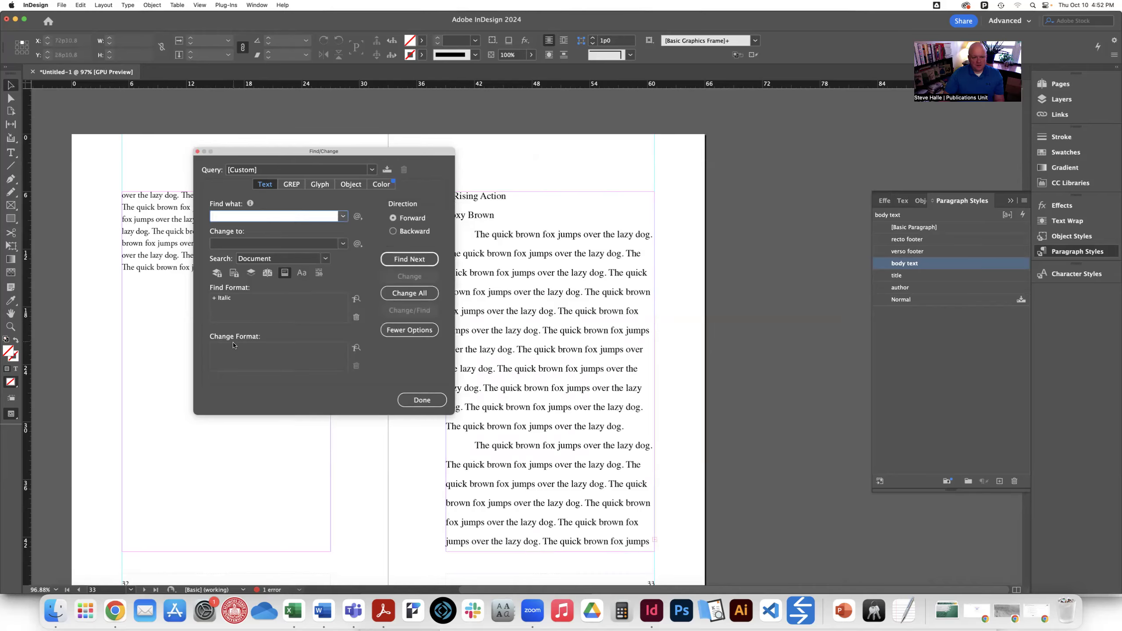
Set the change format to the "ital" character style and replace all matches in the document
left_click(356, 348)
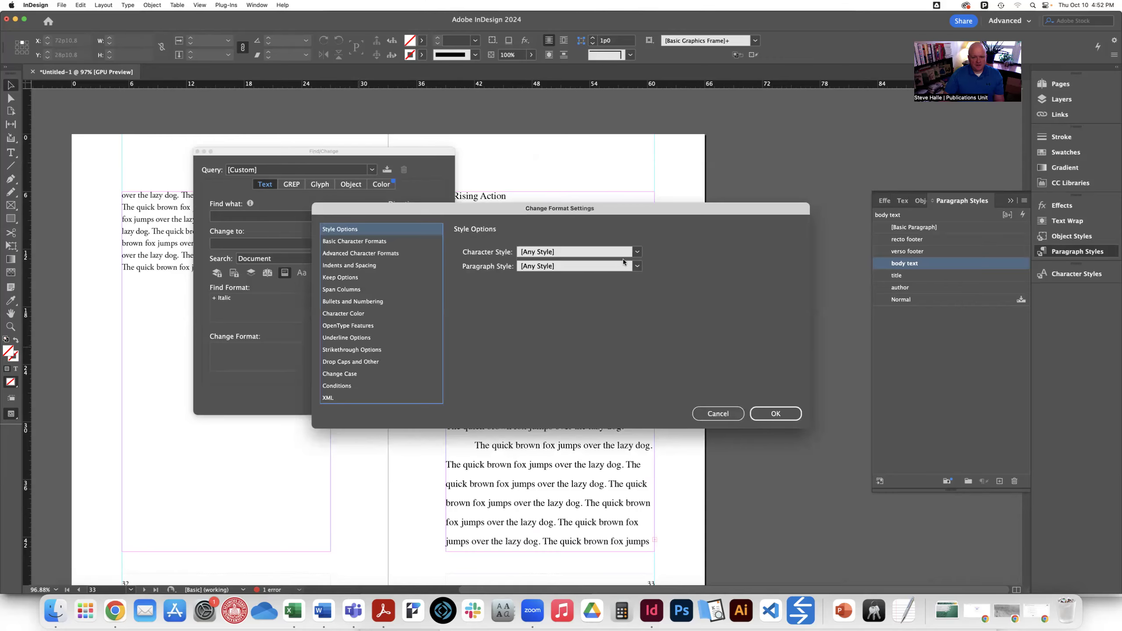
left_click(635, 253)
left_click(539, 287)
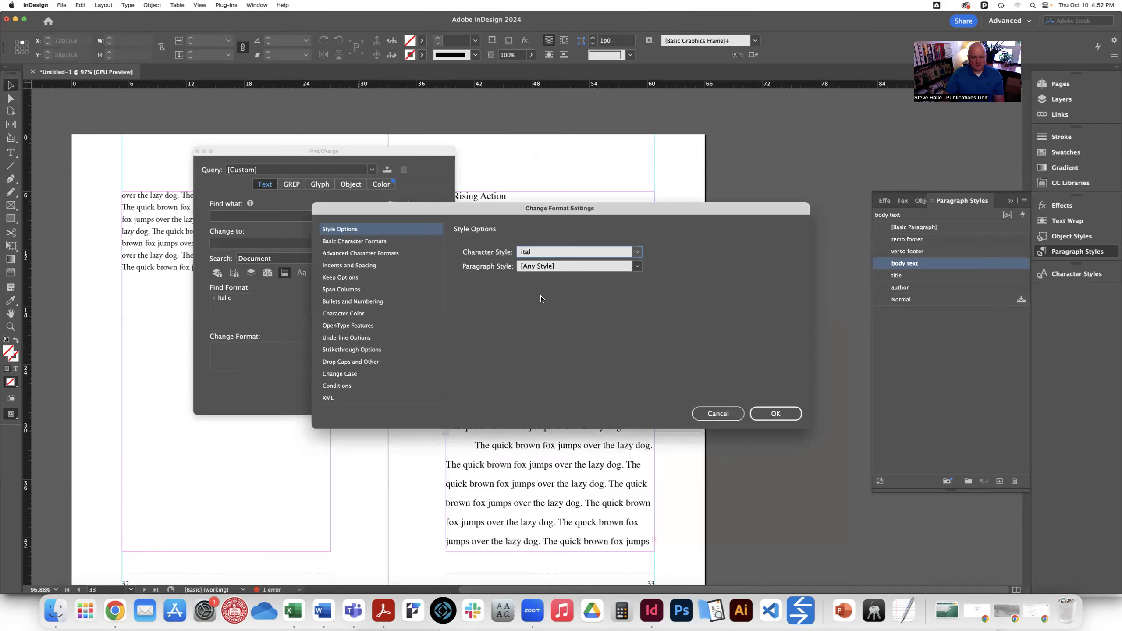
left_click(773, 414)
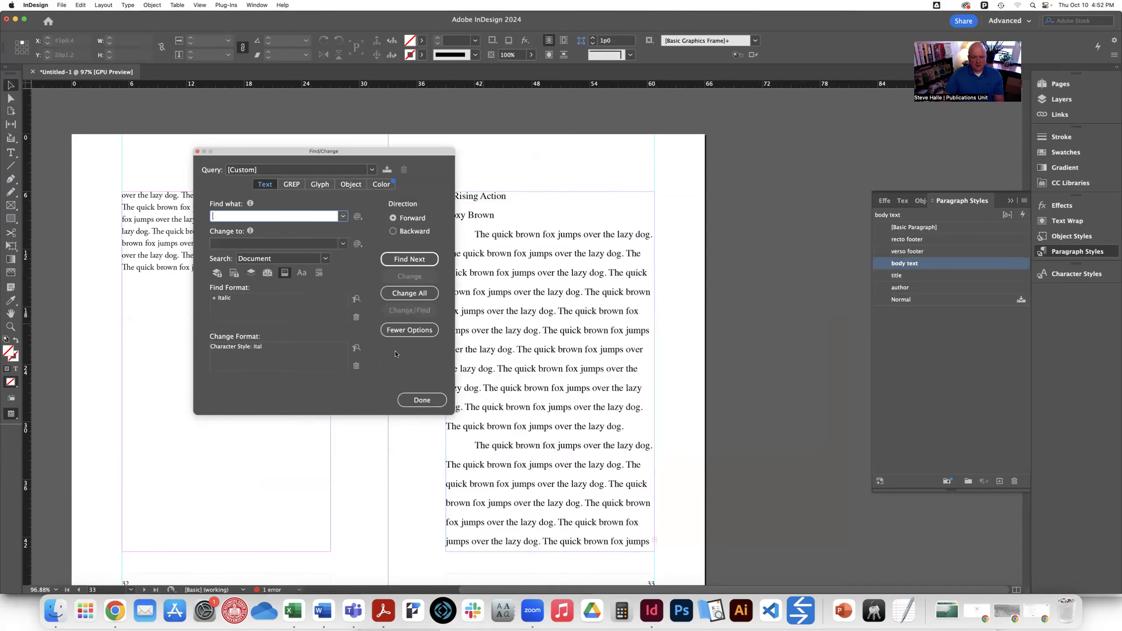
left_click(418, 294)
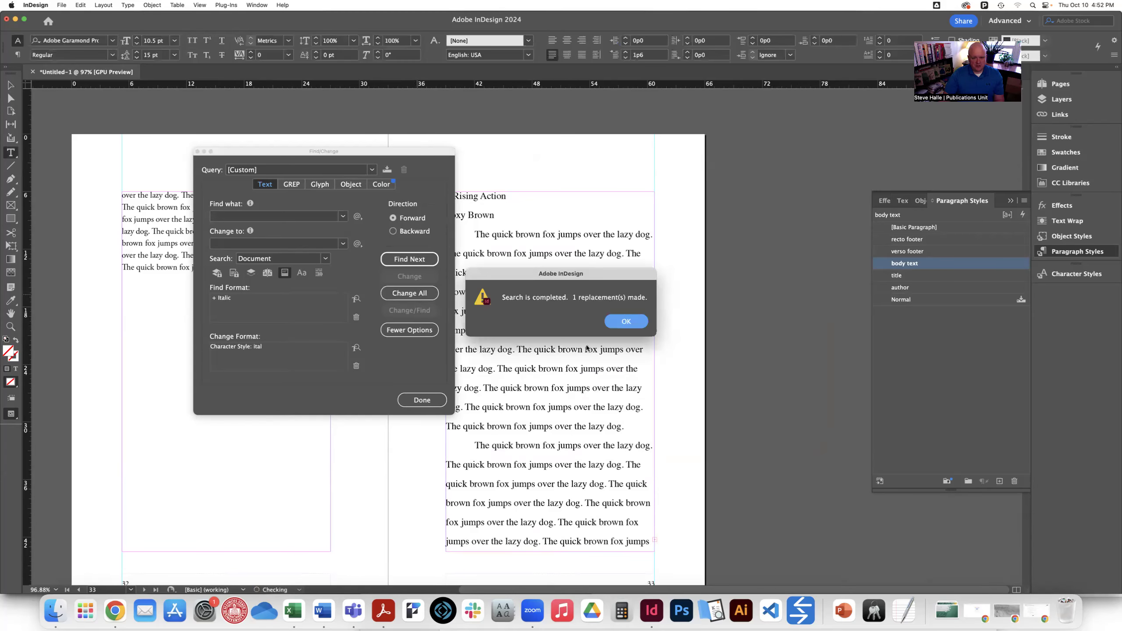
left_click(625, 321)
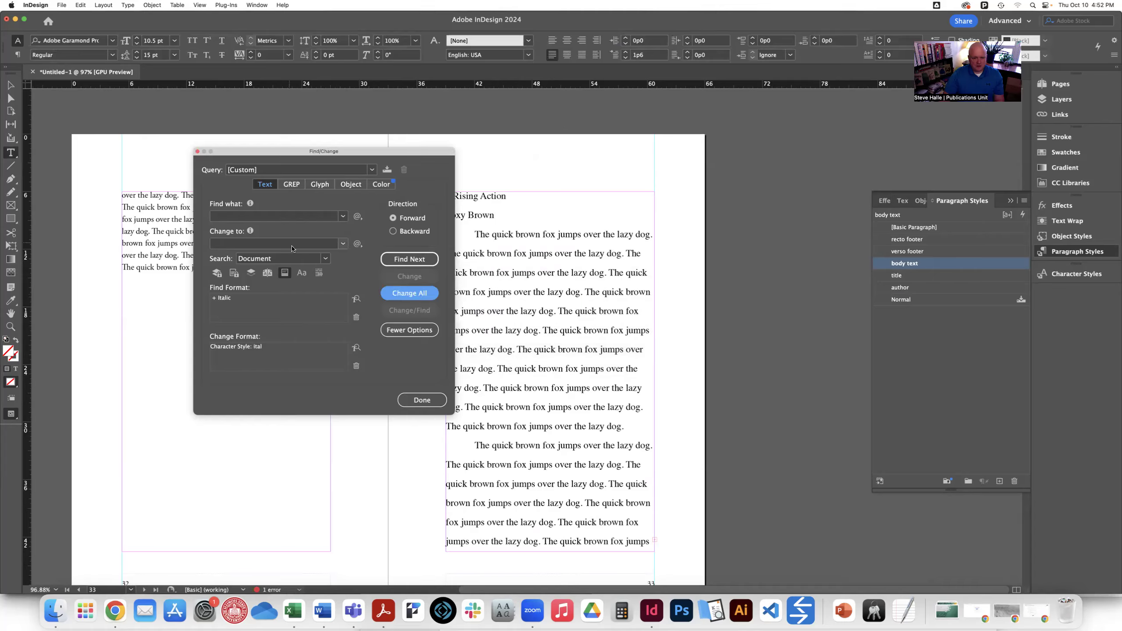
Limit the Find/Change search to the Rising Action story and replace all italic matches within it
left_click(326, 259)
left_click(366, 287)
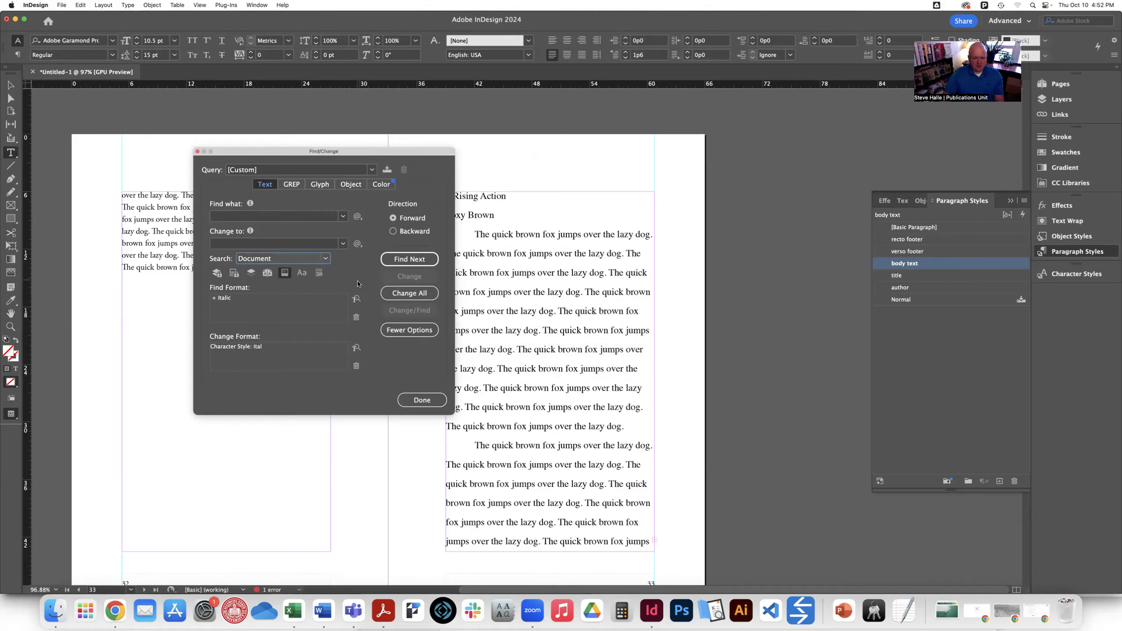
left_click(504, 272)
left_click(327, 259)
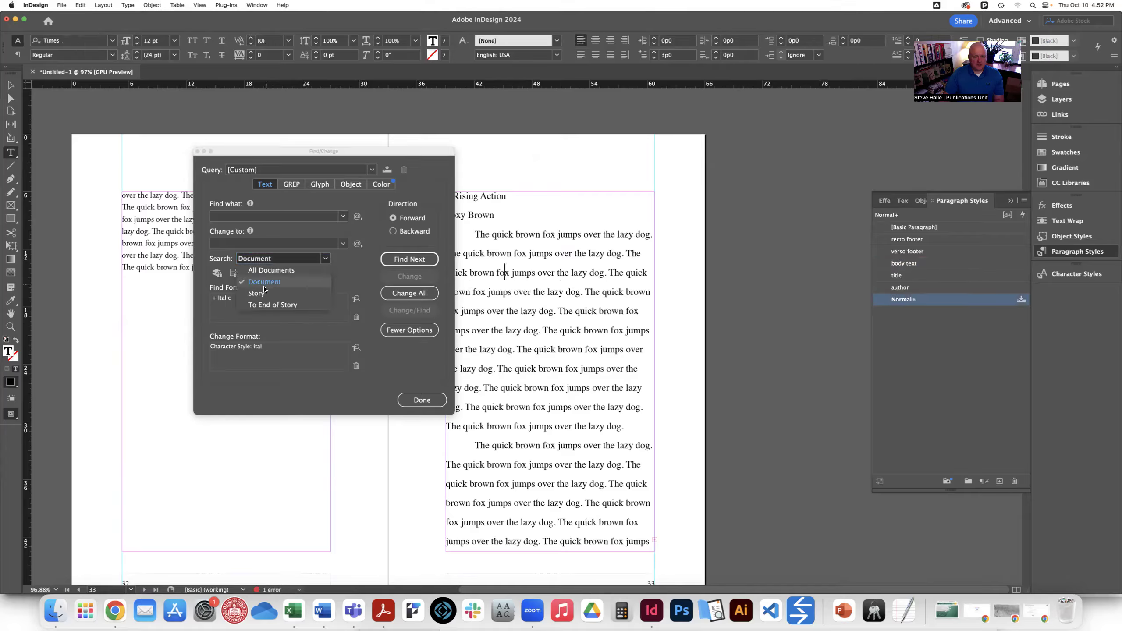
left_click(261, 290)
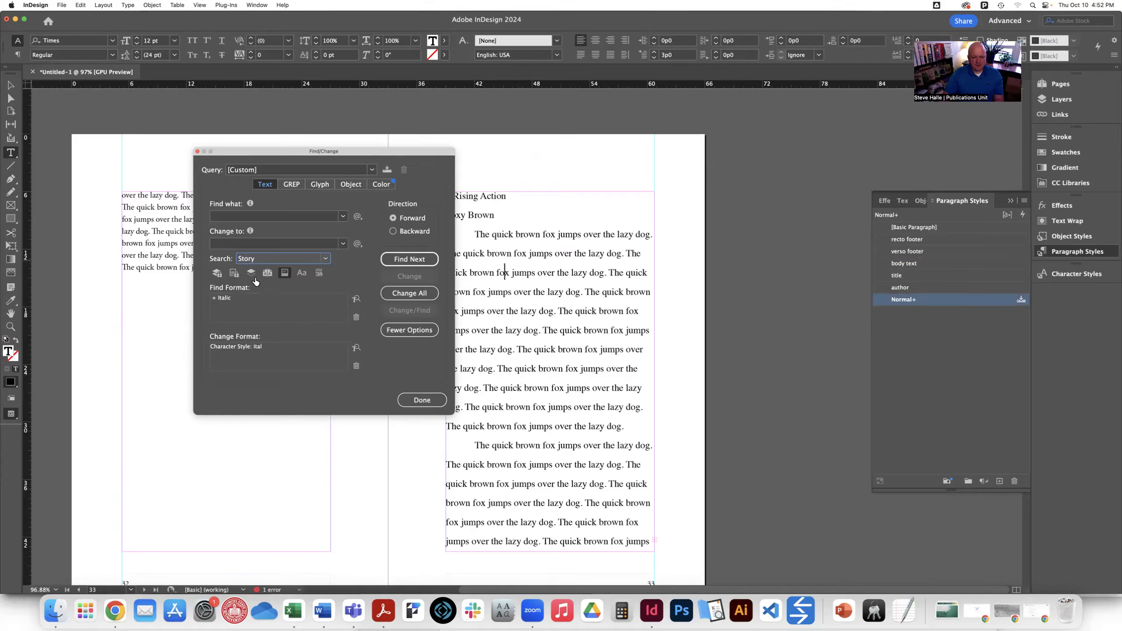
left_click(408, 293)
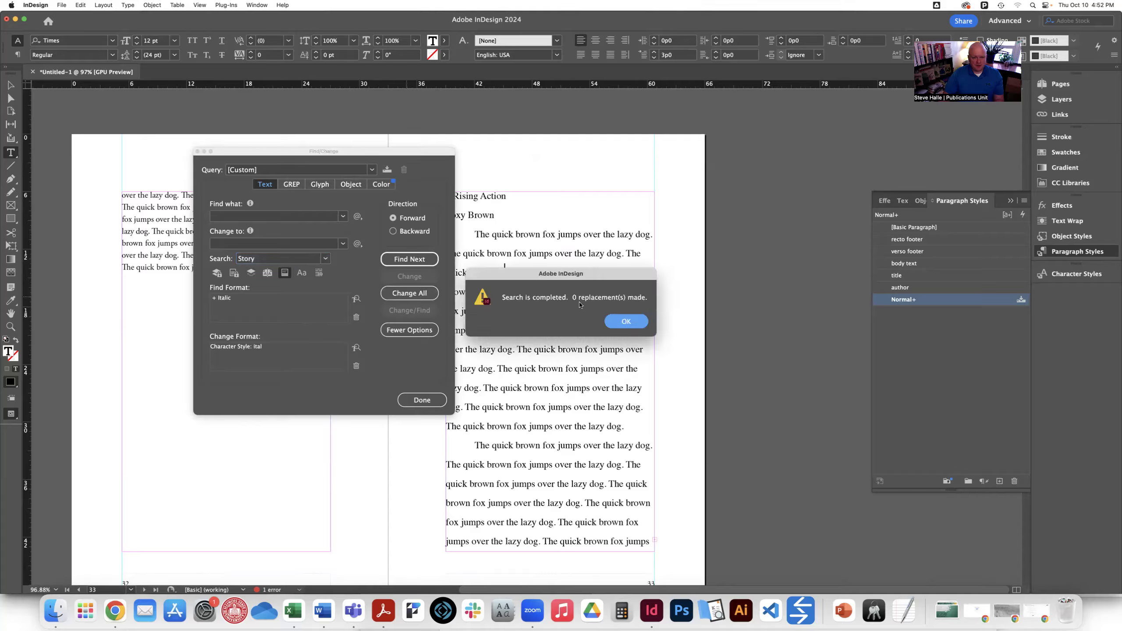
left_click(623, 321)
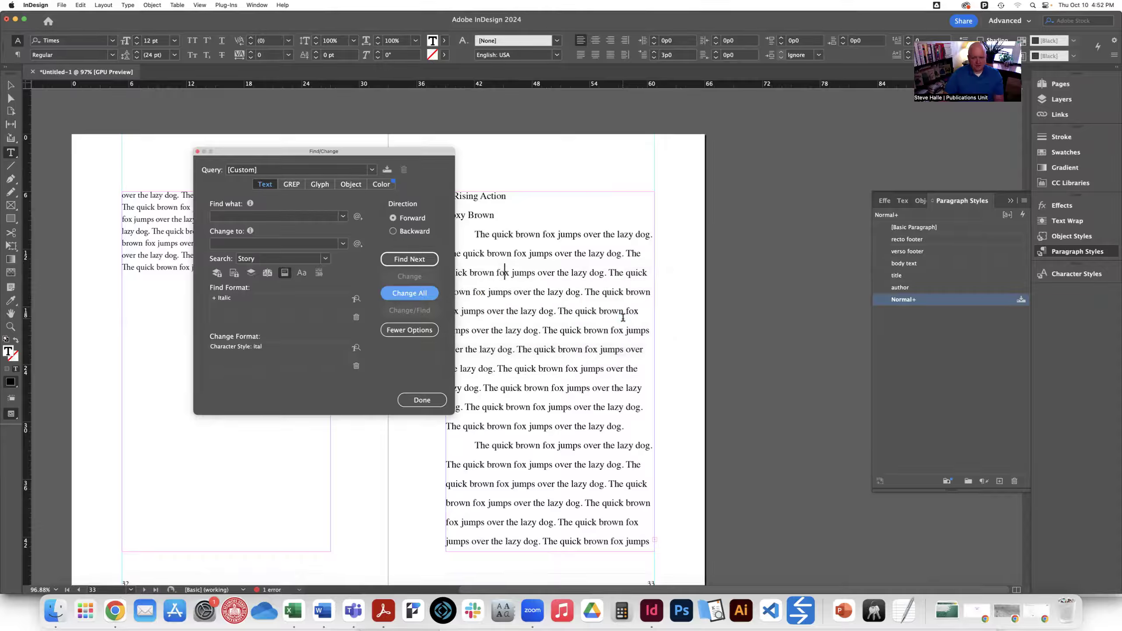
left_click(422, 400)
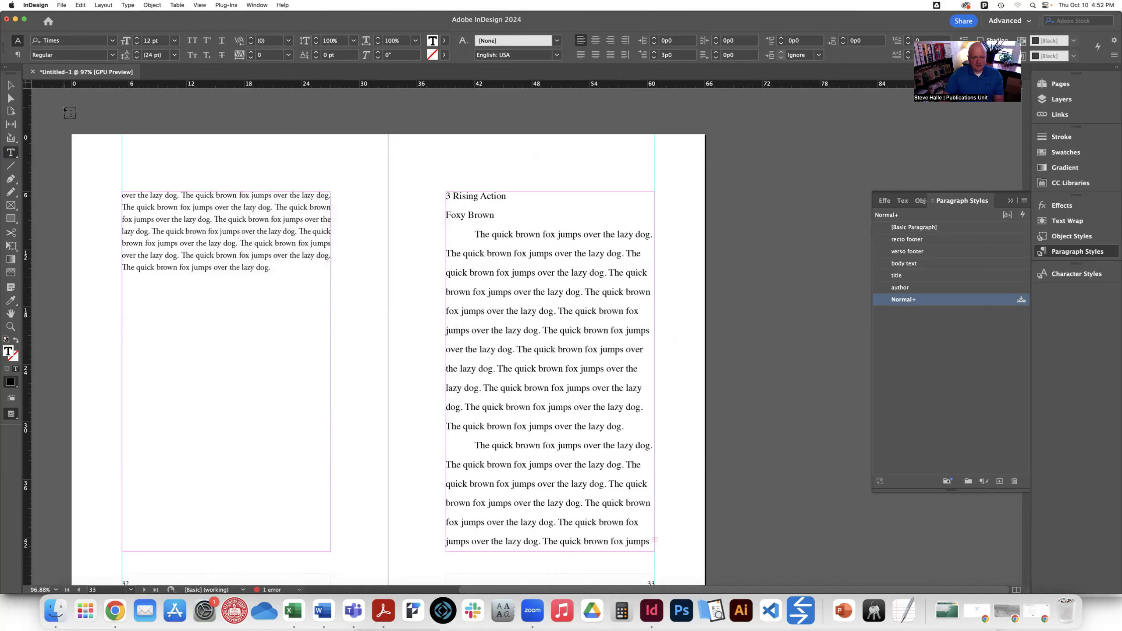
Apply "body text" to the whole Rising Action story, with "title" on its heading and "author" on its byline
left_click(10, 85)
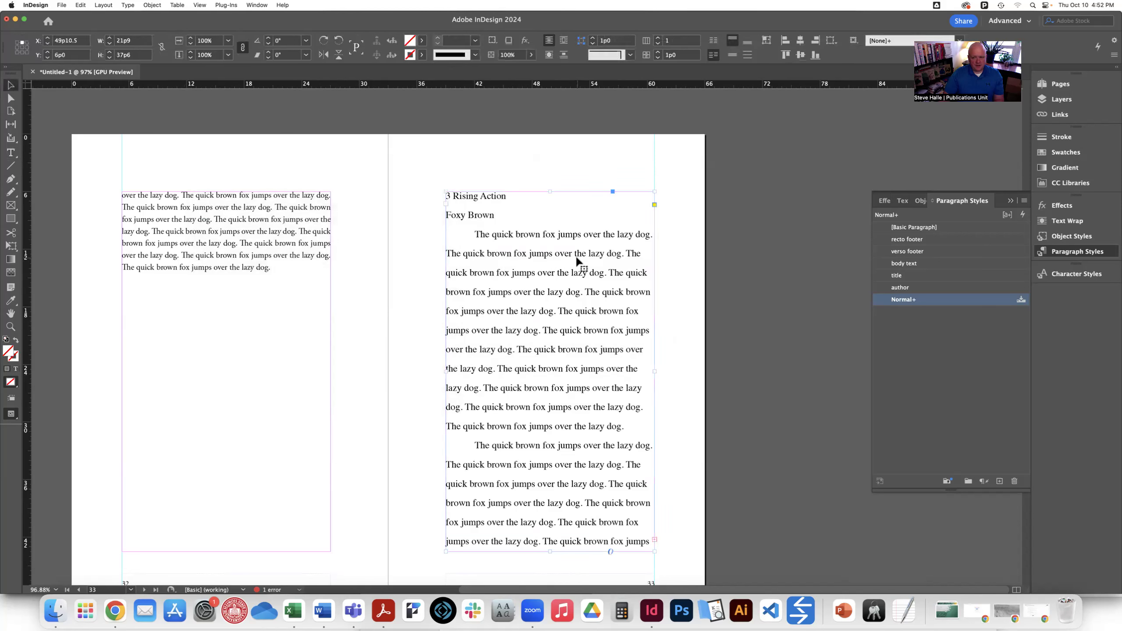
left_click(906, 264)
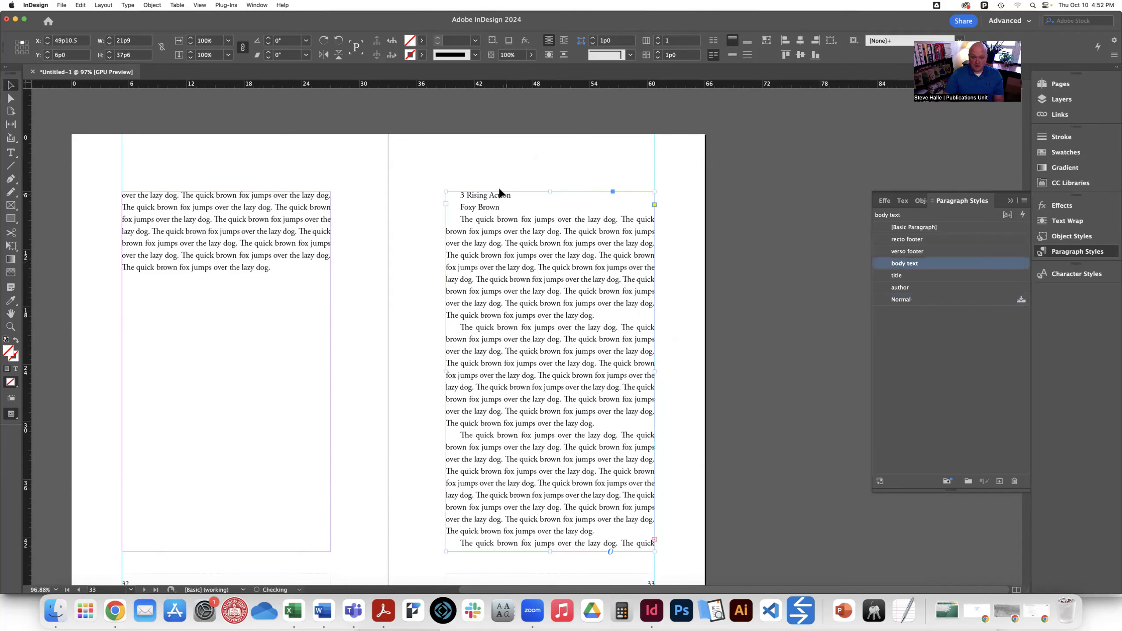
double_click(494, 195)
left_click(898, 278)
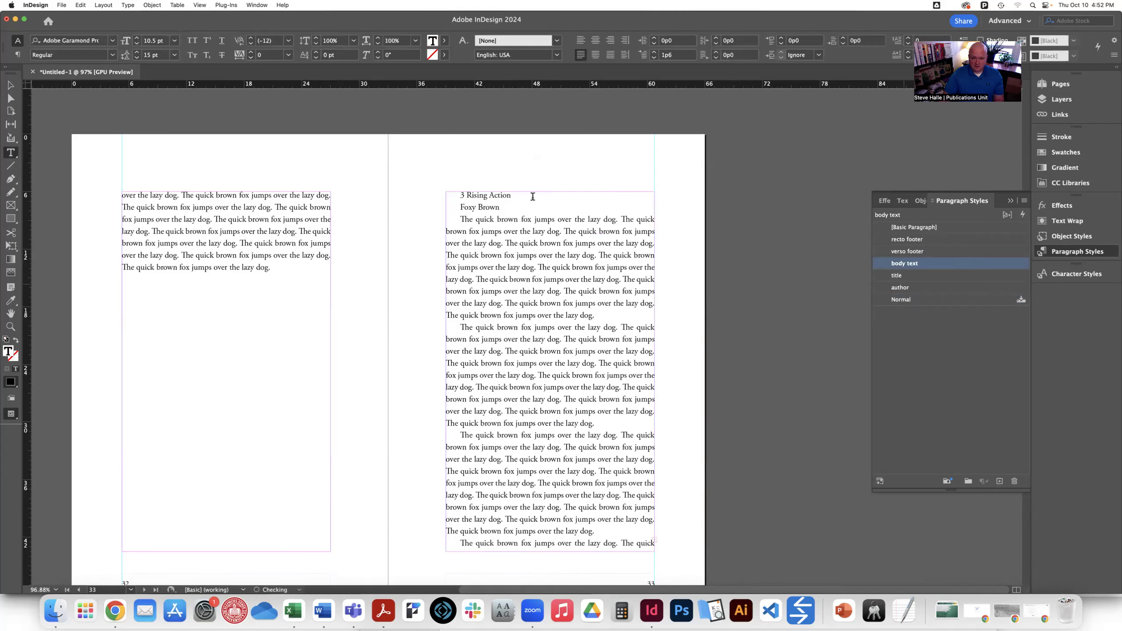
left_click(494, 226)
left_click(905, 287)
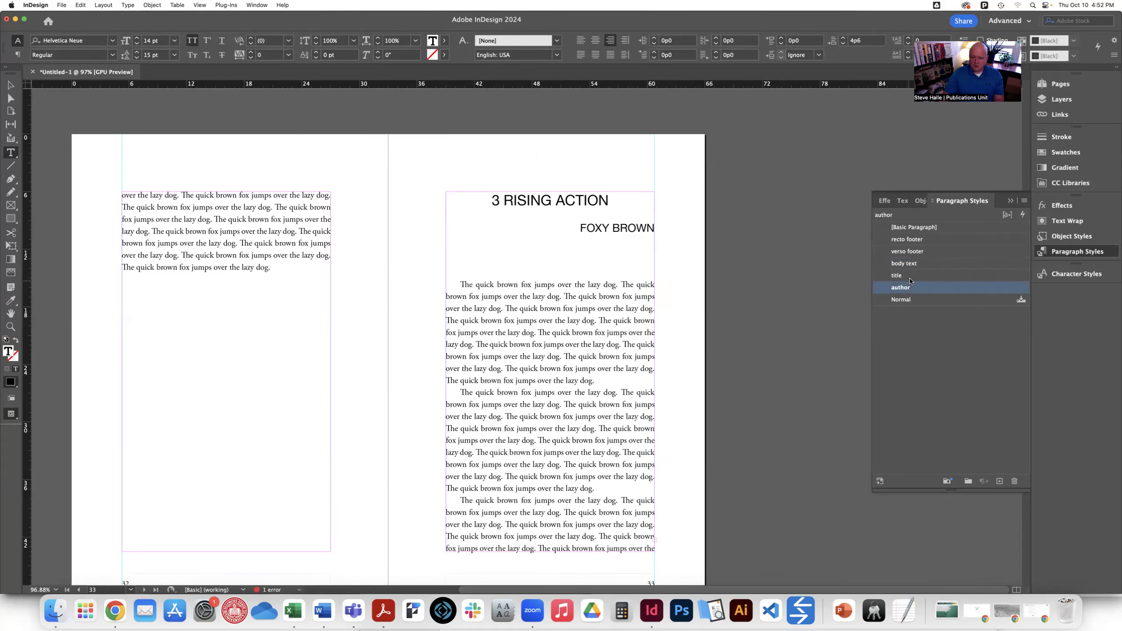
Reorder the paragraph styles so title, author and body text come before the recto and verso footer styles
left_click_drag(930, 268, 925, 235)
left_click_drag(910, 275, 914, 234)
left_click_drag(910, 287, 913, 246)
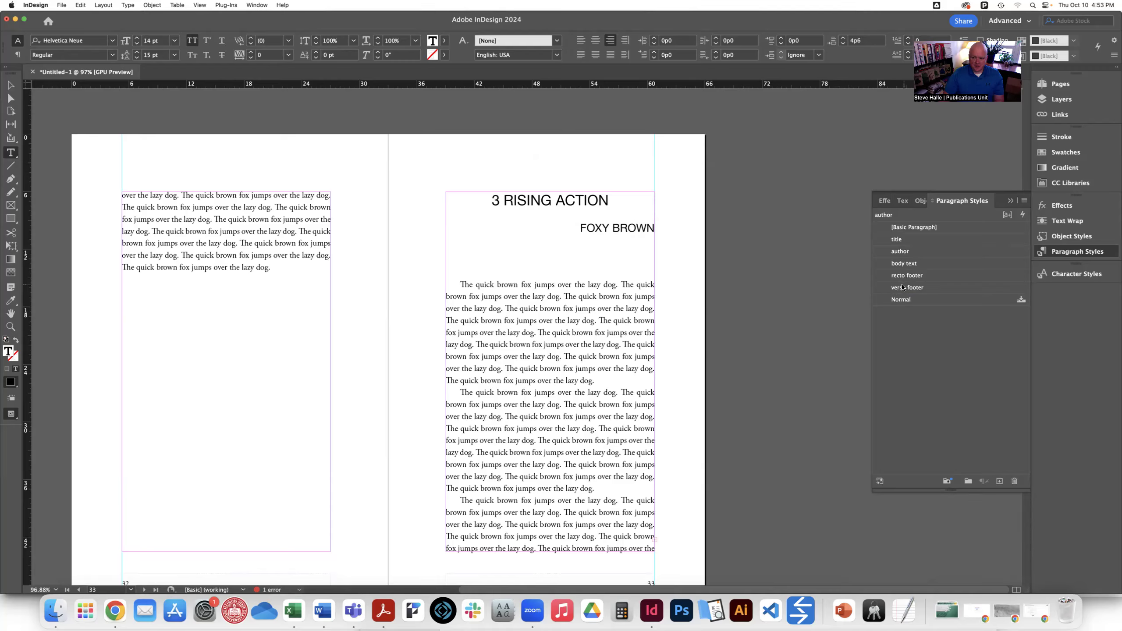
Autoflow page 33's overset text into threaded frames starting at the upper-left margin corner of page 34
left_click(9, 87)
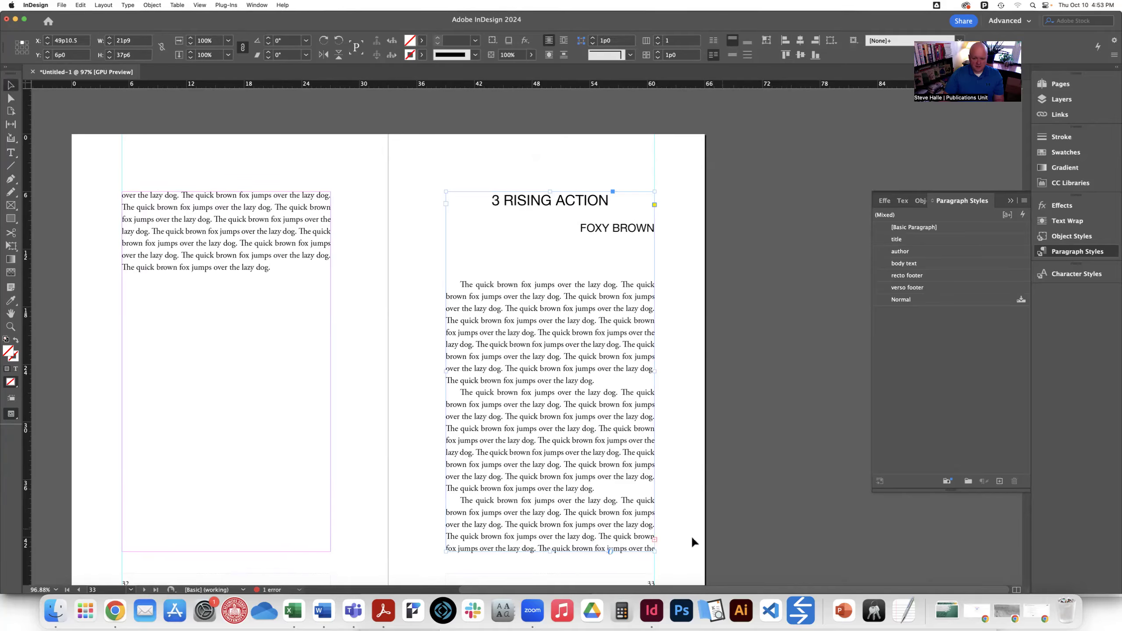
left_click(655, 540)
scroll(341, 478, "down", 1)
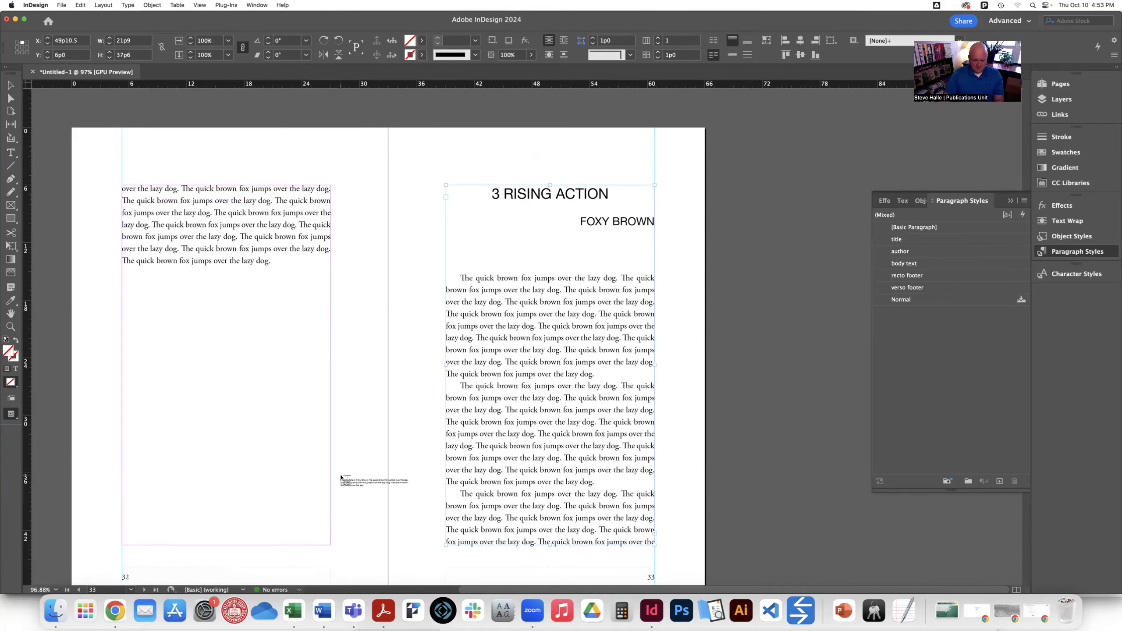
scroll(341, 478, "down", 10)
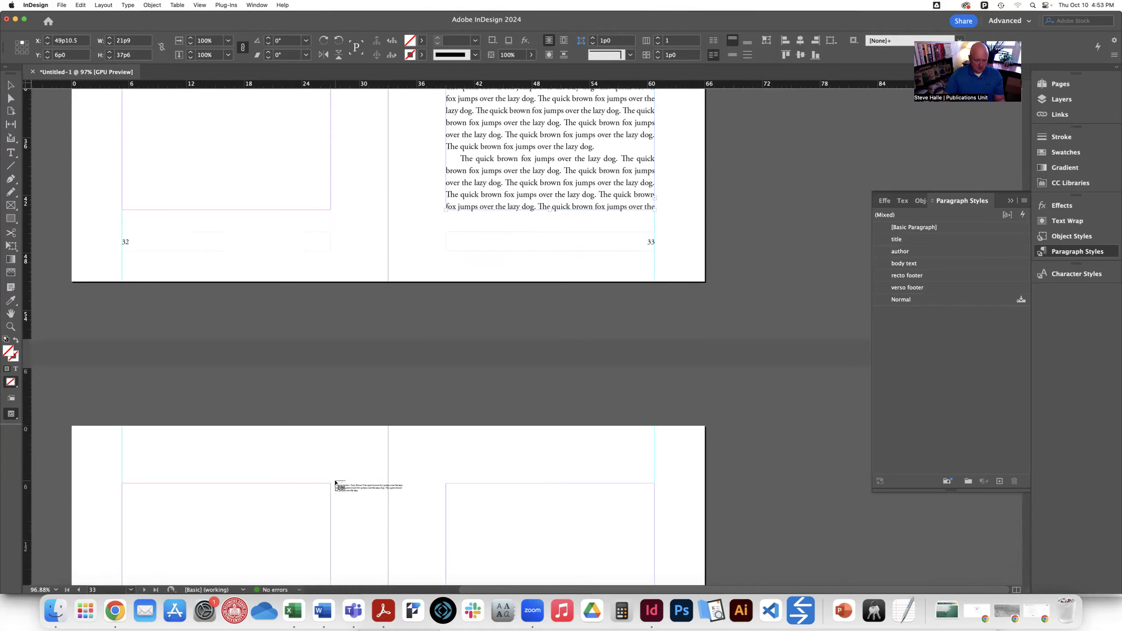
left_click(123, 485)
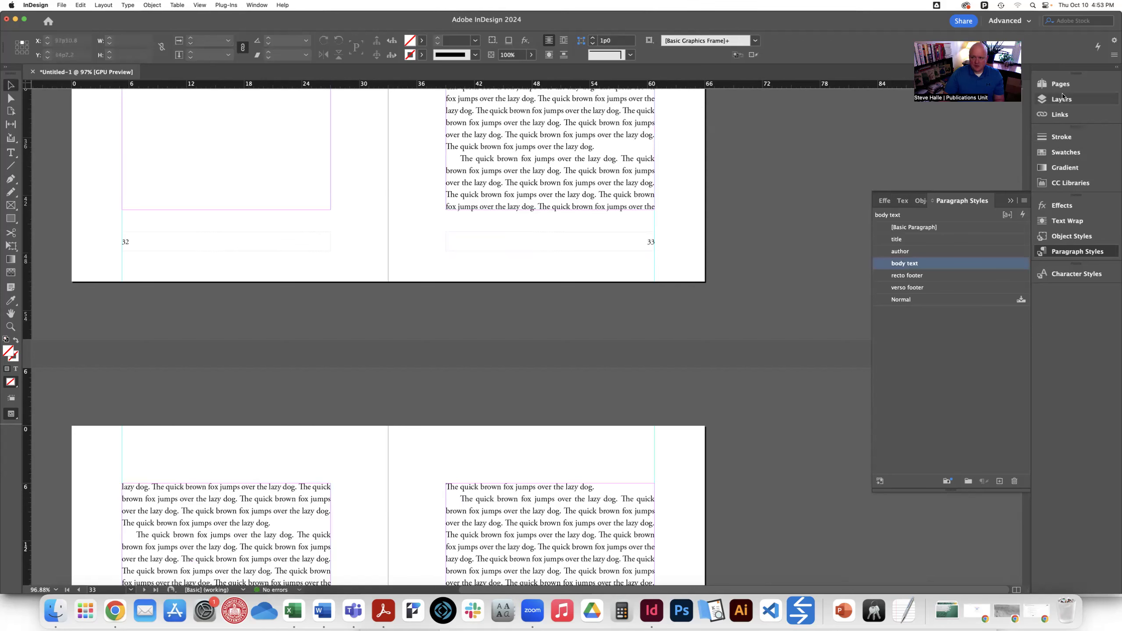
Place 04_Climax.docx on page 46, starting at the upper-left corner of the page margins
scroll(942, 295, "down", 8)
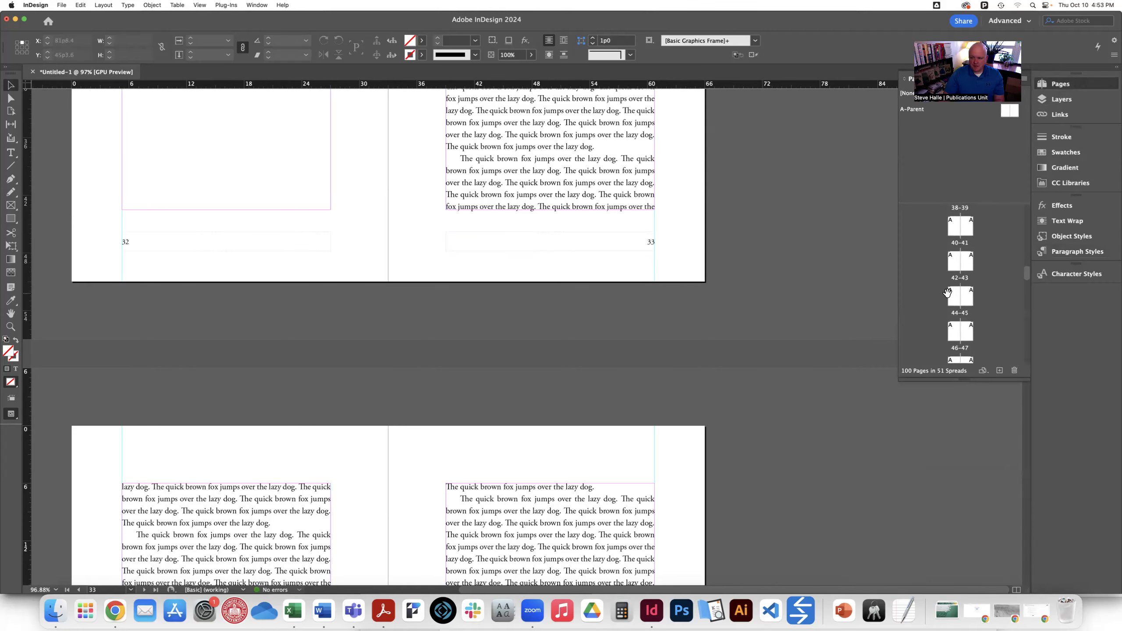
double_click(954, 264)
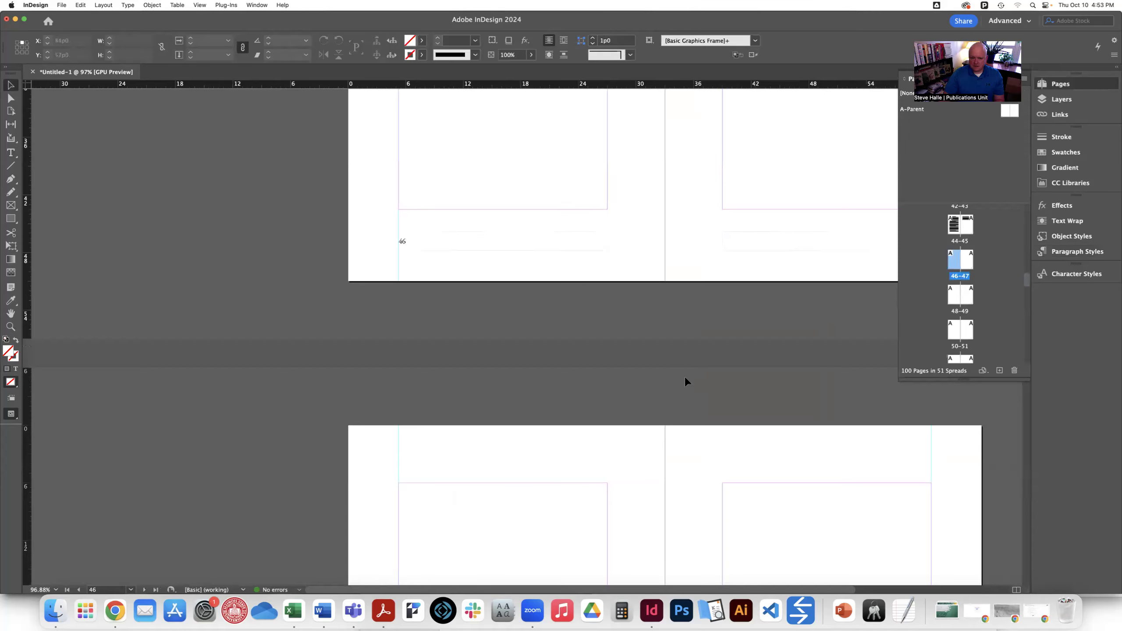
scroll(485, 384, "up", 5)
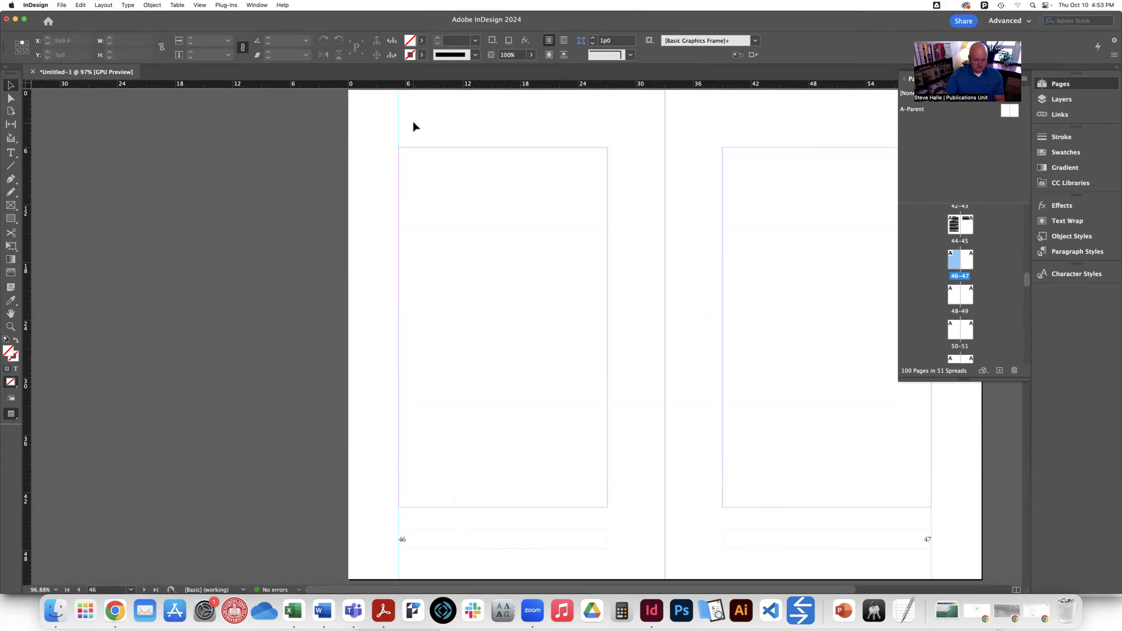
key("super+d")
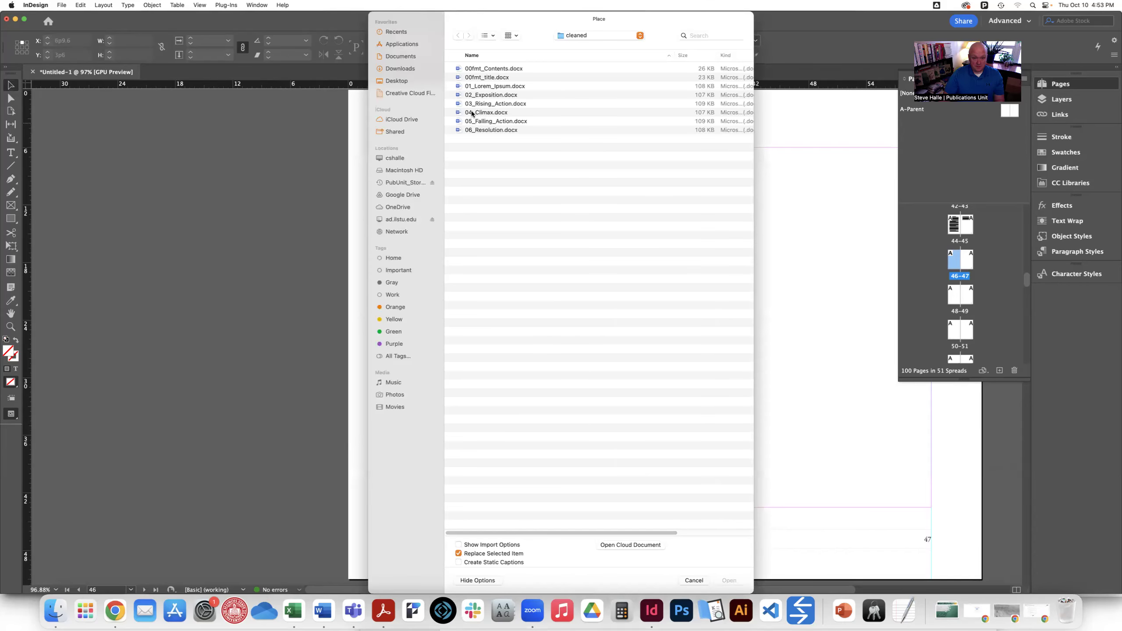
double_click(486, 112)
left_click(398, 150)
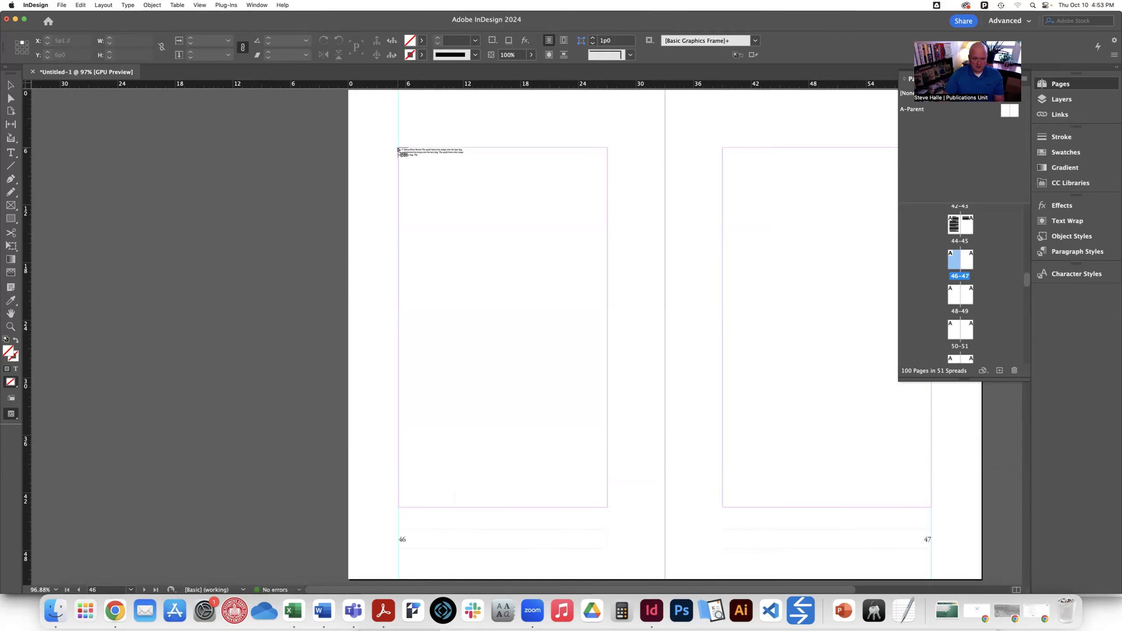
Replace all Italic text in the Climax story with the "ital" character style using the existing Find/Change query
key("super+f")
left_click(409, 293)
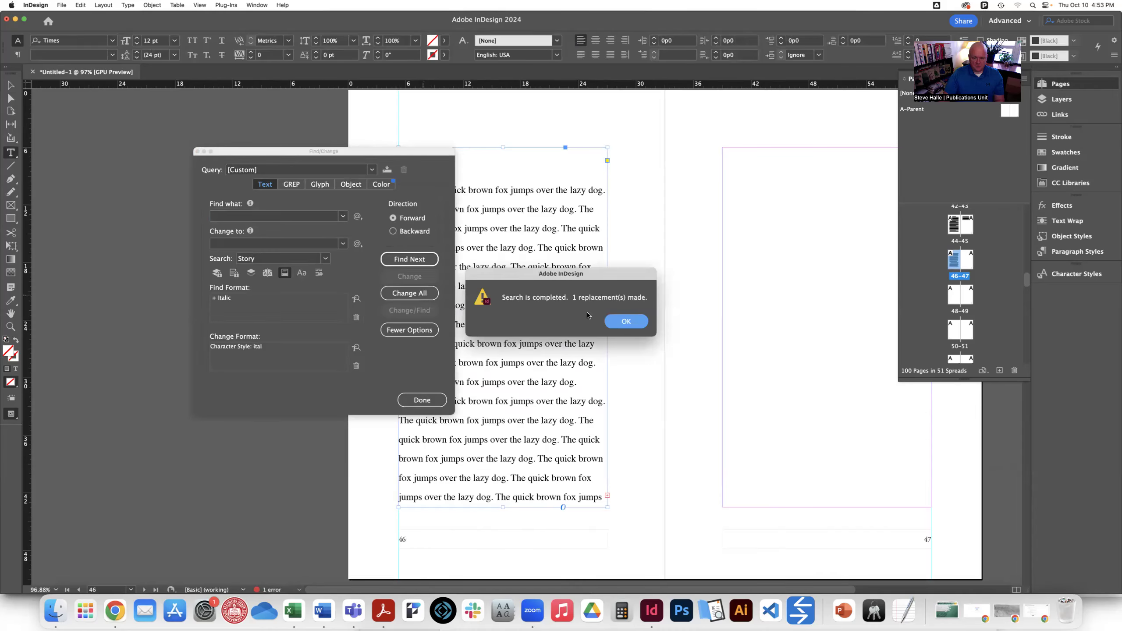
left_click(623, 326)
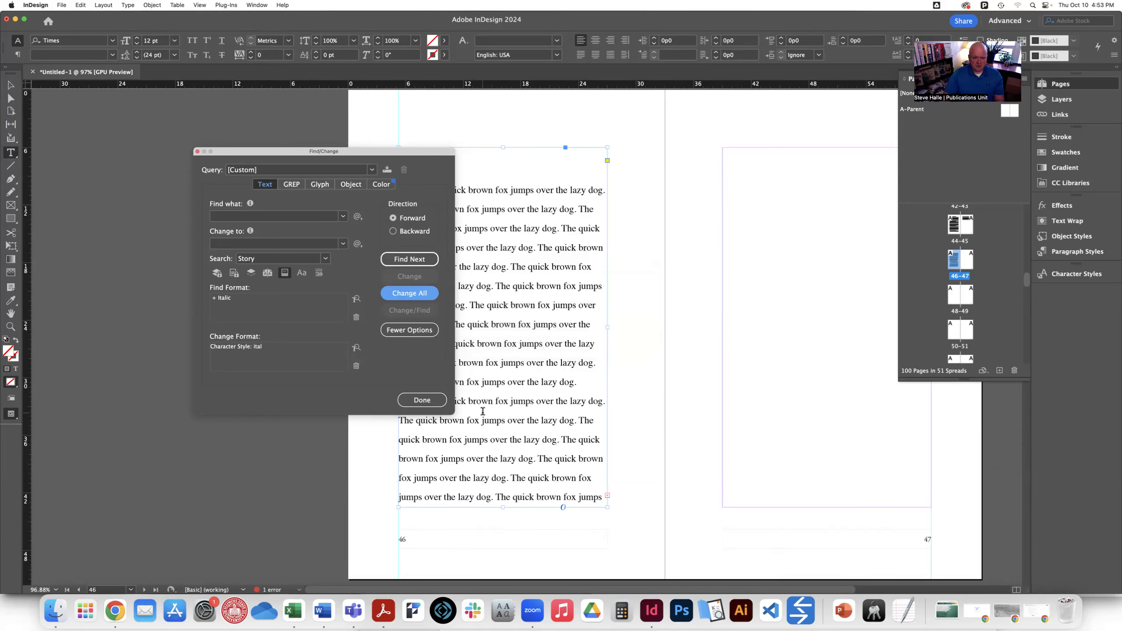
Close Find/Change, apply body text to the page 46 story, then the title style to "4 Climax" and the author style to its author line
left_click(421, 400)
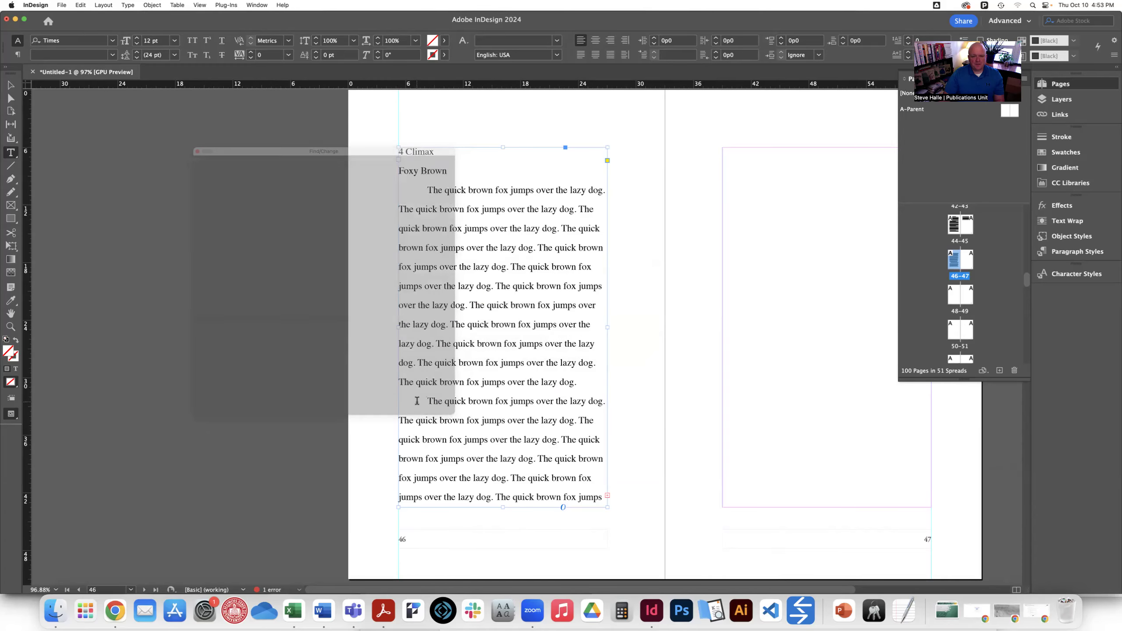
left_click(1069, 251)
left_click(900, 264)
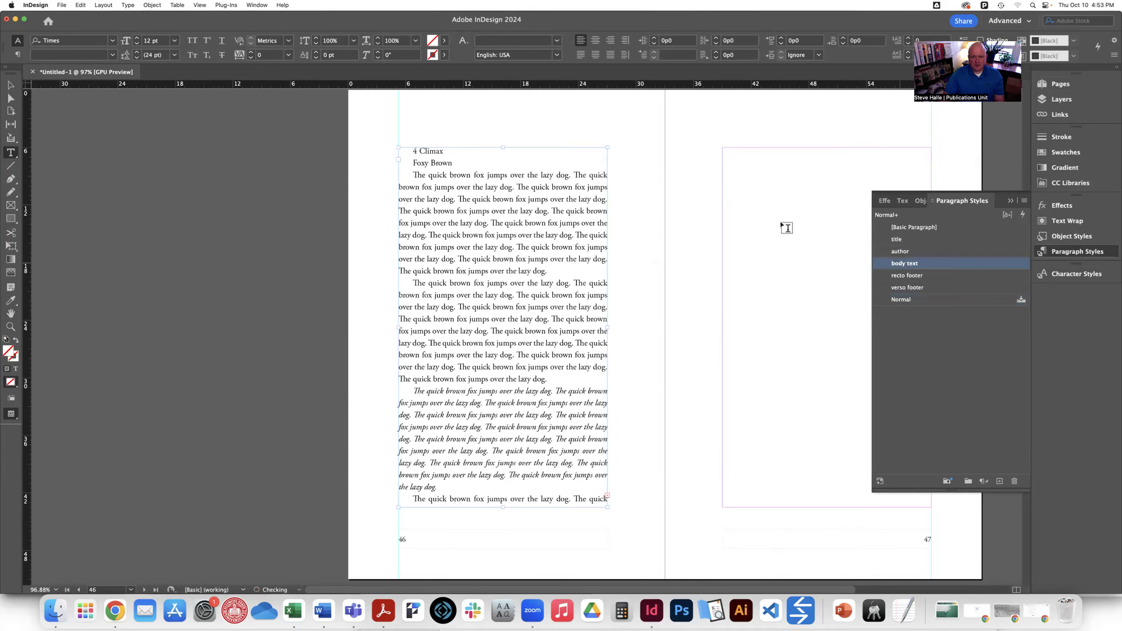
left_click(438, 151)
left_click(896, 240)
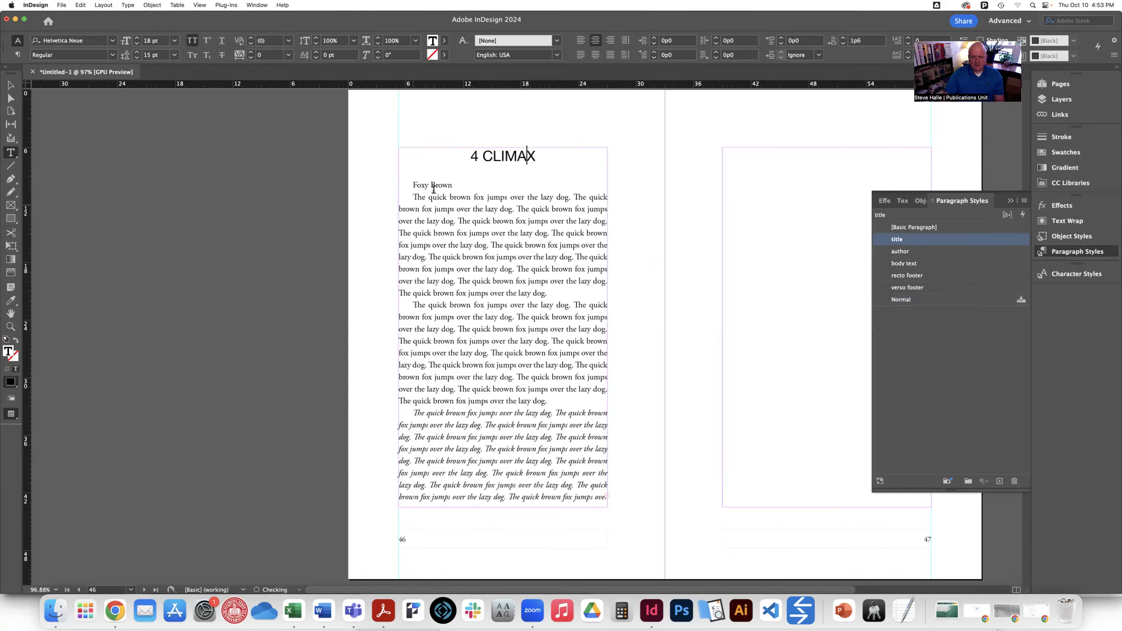
left_click(430, 185)
left_click(900, 251)
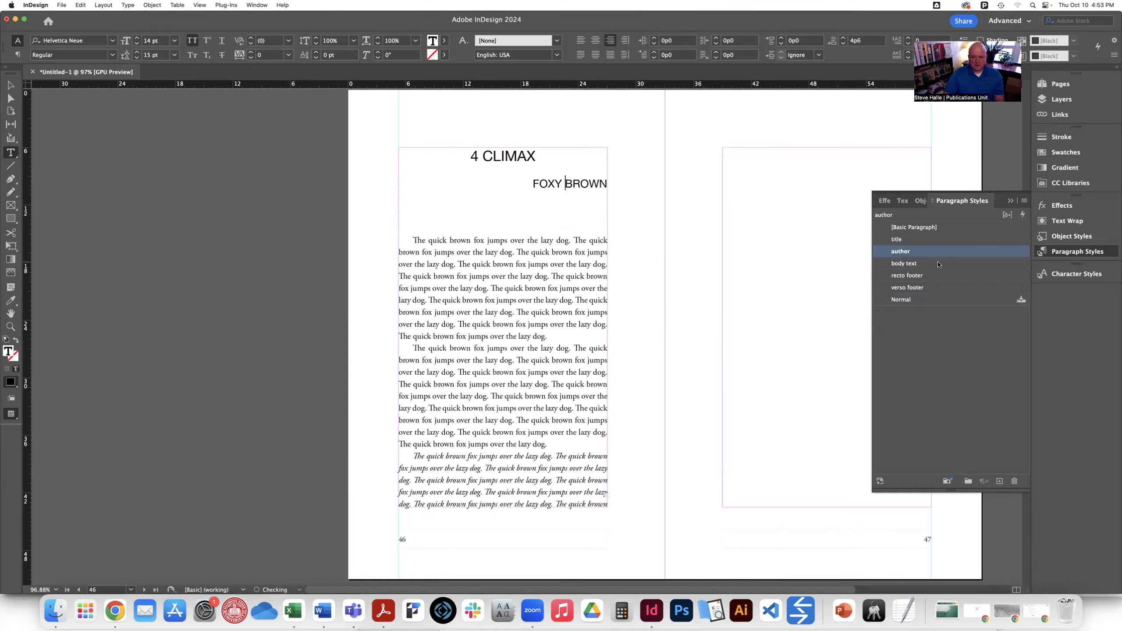
Autoflow the overset text of the Climax chapter from page 46 into the margins of page 47 and the following pages
left_click(10, 85)
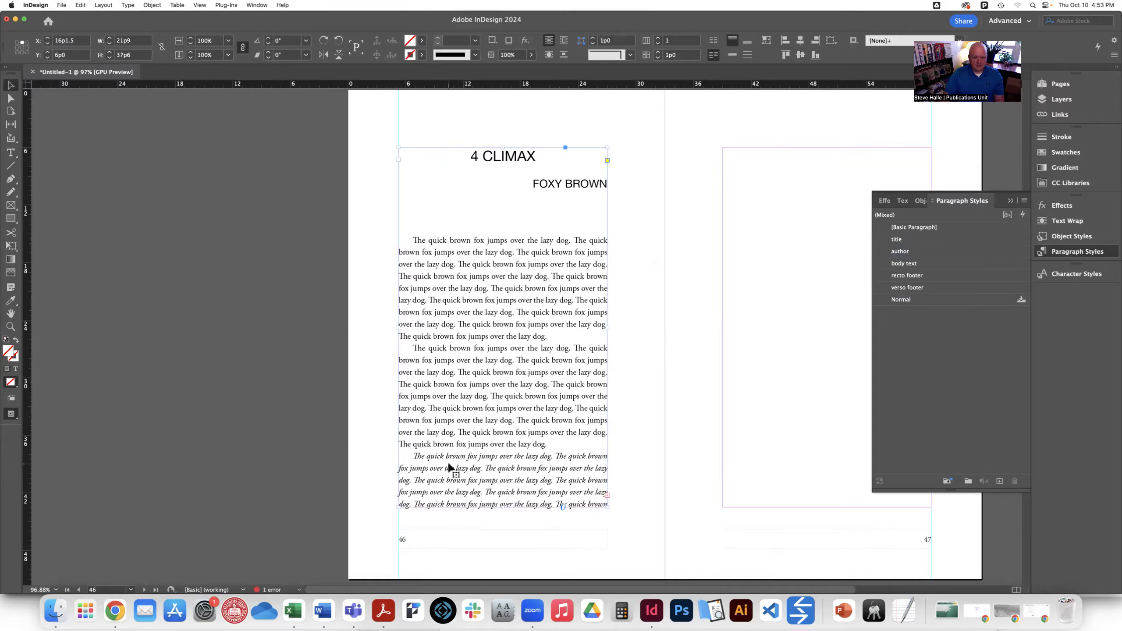
left_click(607, 494)
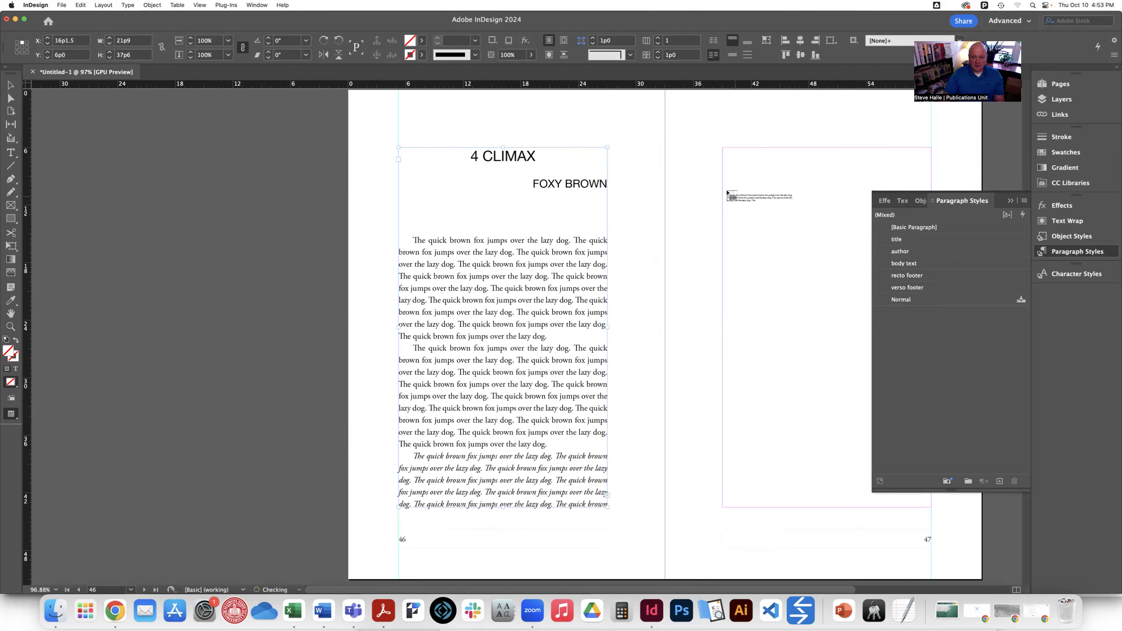
left_click(725, 154)
left_click(725, 155)
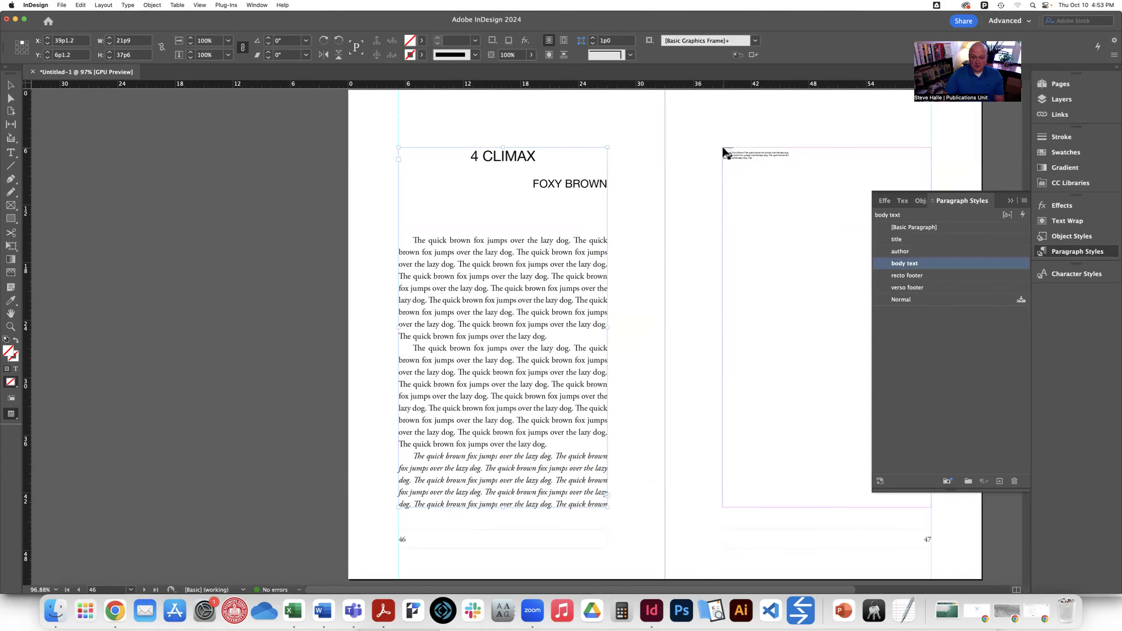
Place 05_Falling_Action.docx at the upper margin corner of page 59, the first empty page after the Climax chapter
left_click(1085, 84)
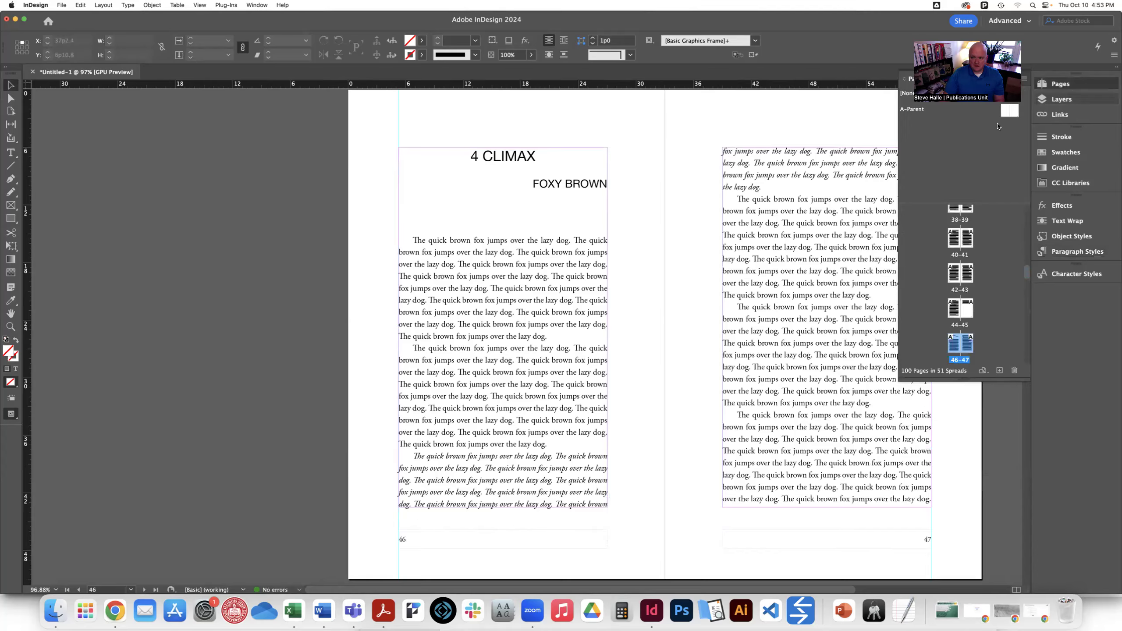
scroll(932, 315, "down", 10)
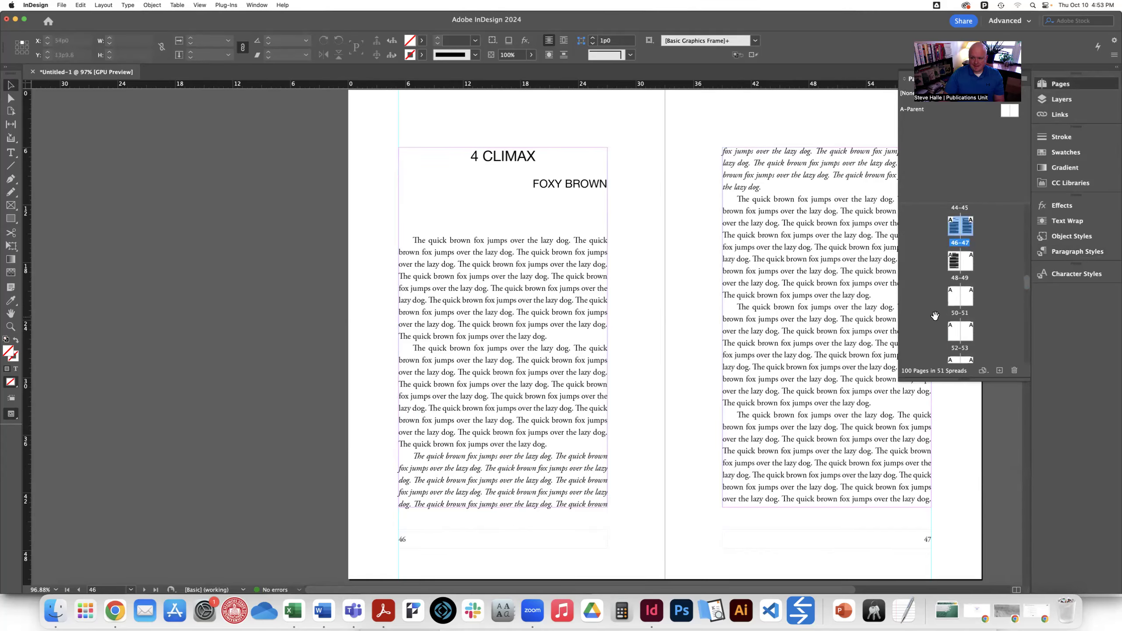
scroll(935, 315, "up", 5)
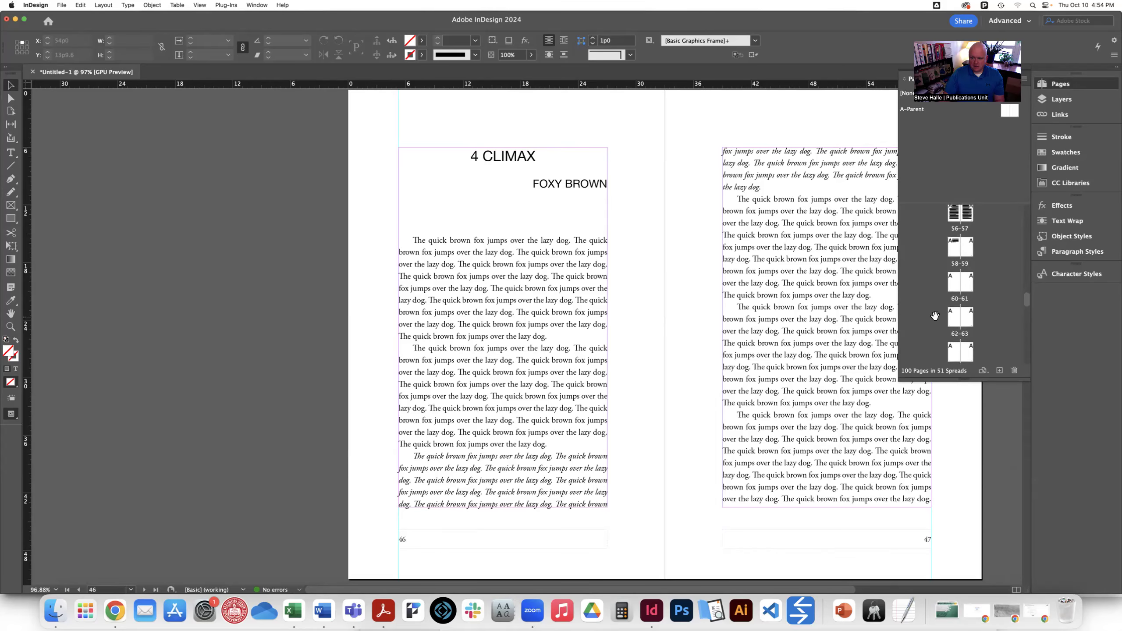
double_click(972, 249)
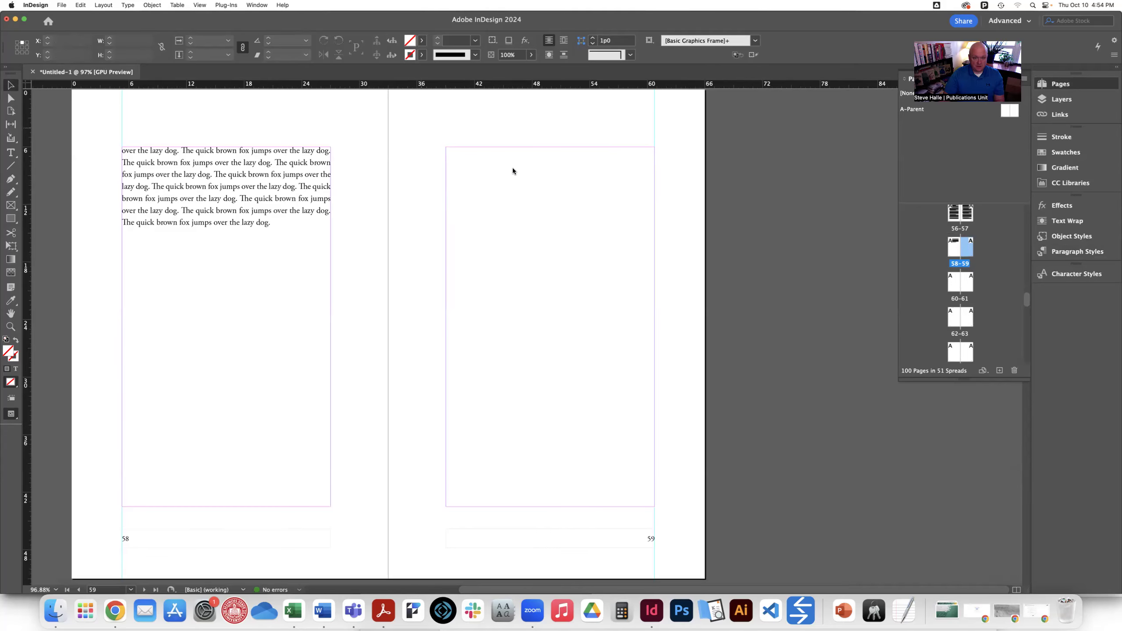
key("super+d")
key("Escape")
left_click(447, 152)
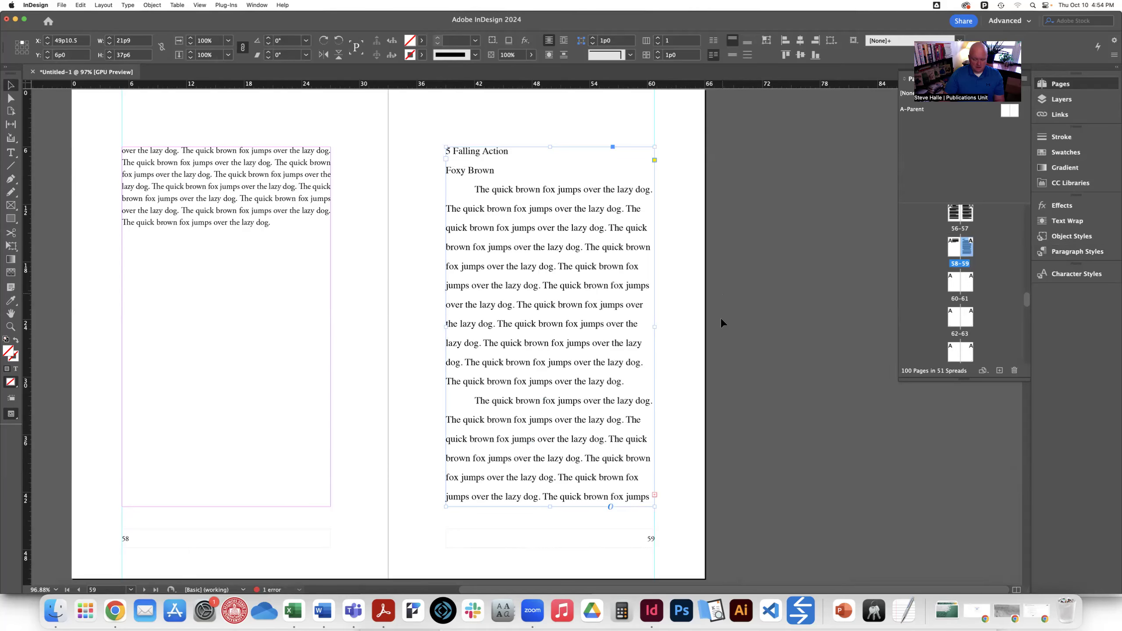
Replace all italic formatting in the Falling Action story with the ital character style using Find/Change
key("super+f")
left_click(394, 295)
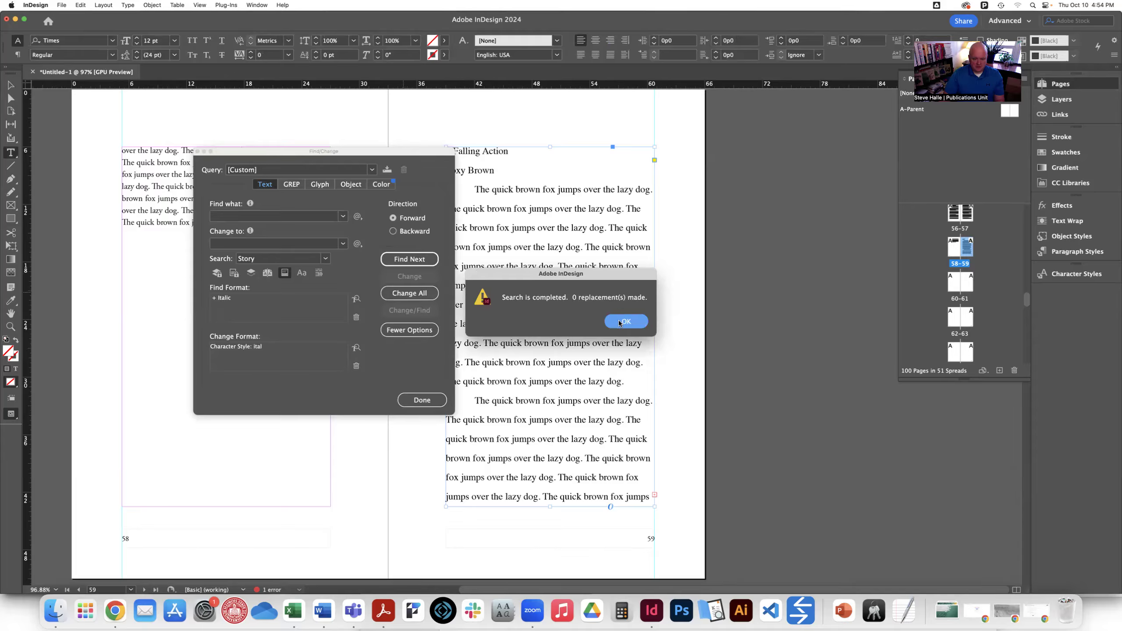
left_click(618, 322)
left_click(403, 402)
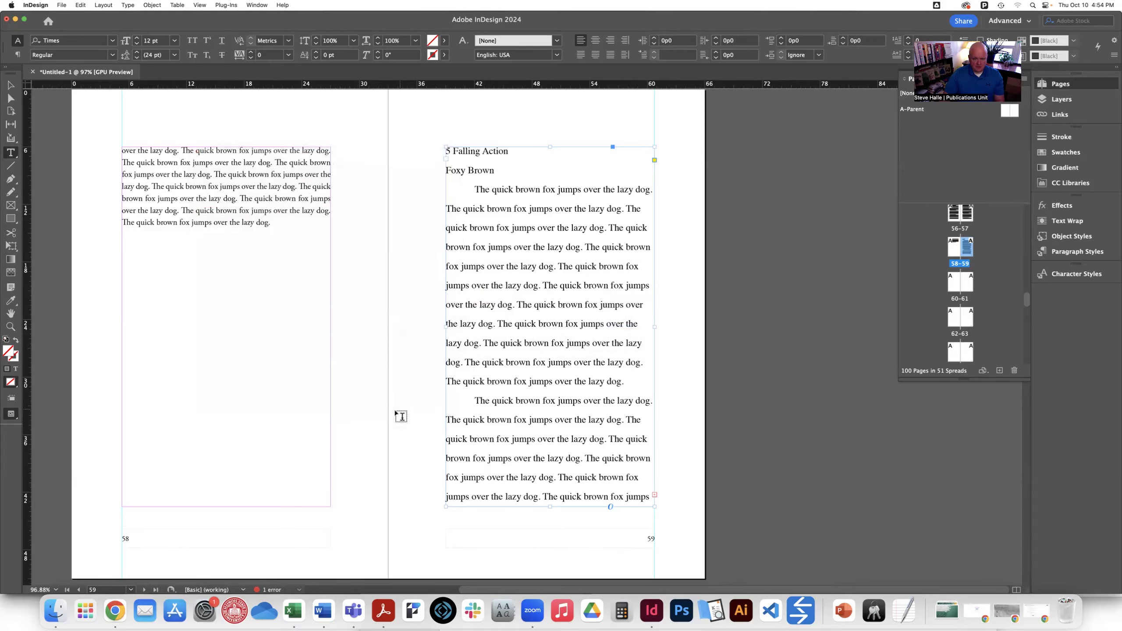
Apply body text to the Falling Action story, the title style to "5 Falling Action" and the author style to its author line
left_click(1104, 251)
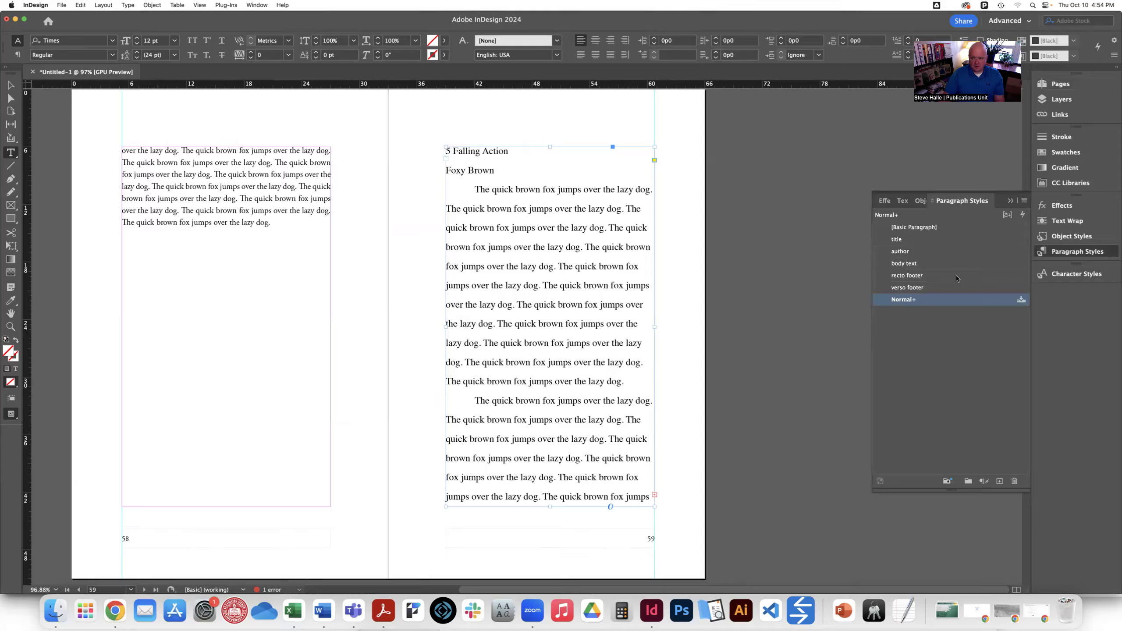
left_click(903, 262)
left_click(488, 154)
left_click(925, 240)
left_click(513, 186)
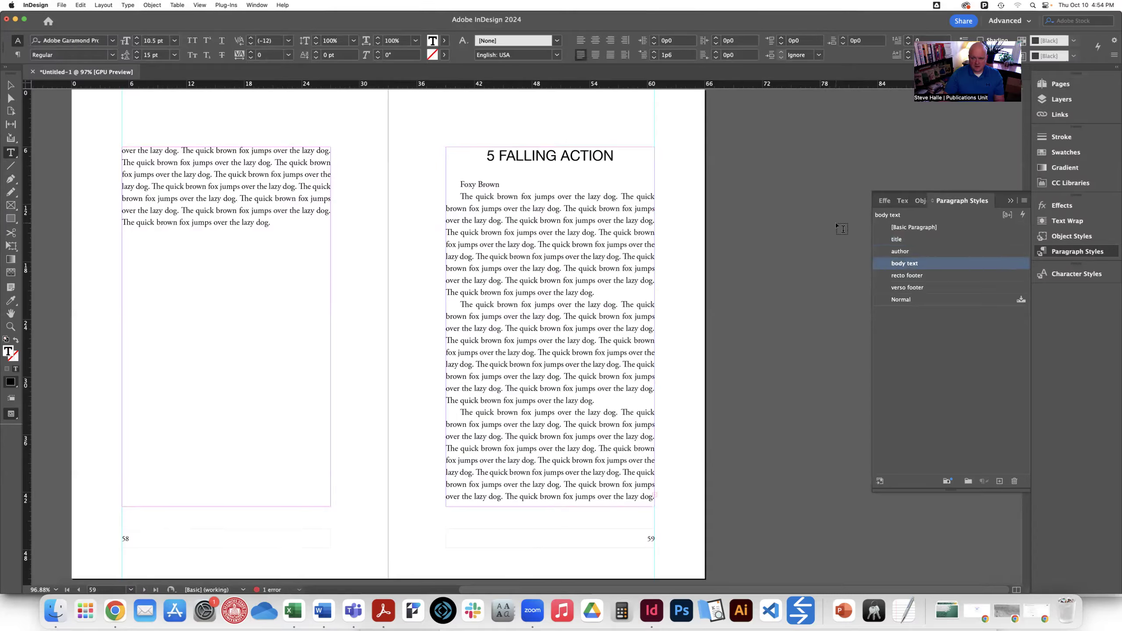
left_click(890, 251)
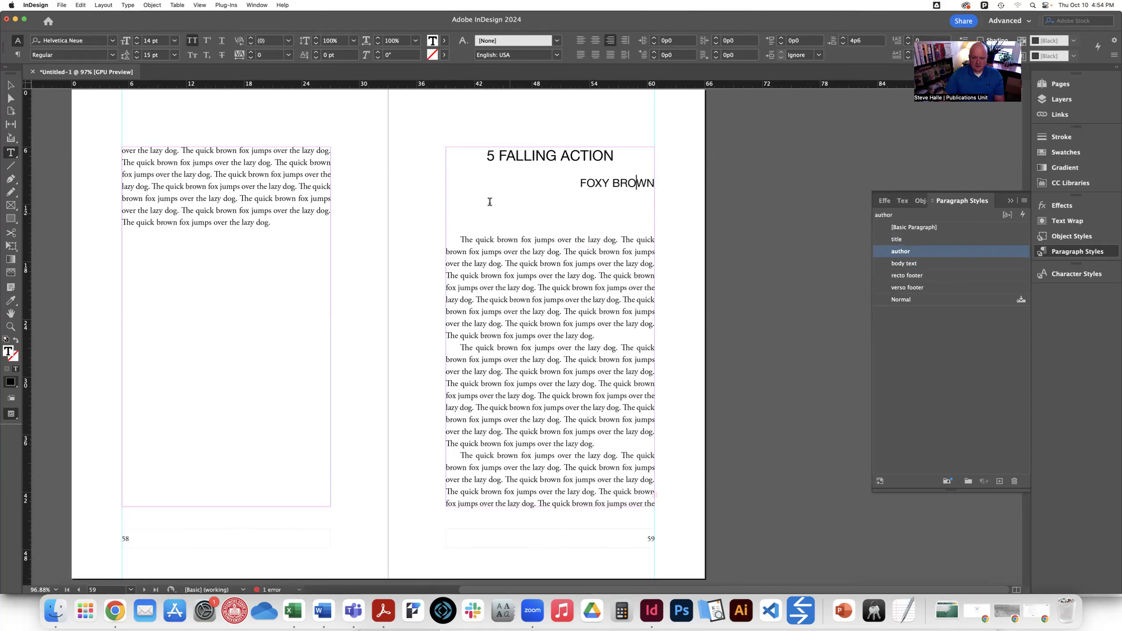
Autoflow the overset text of the Falling Action chapter from page 59 into the margins of page 60 and the following pages
left_click(11, 86)
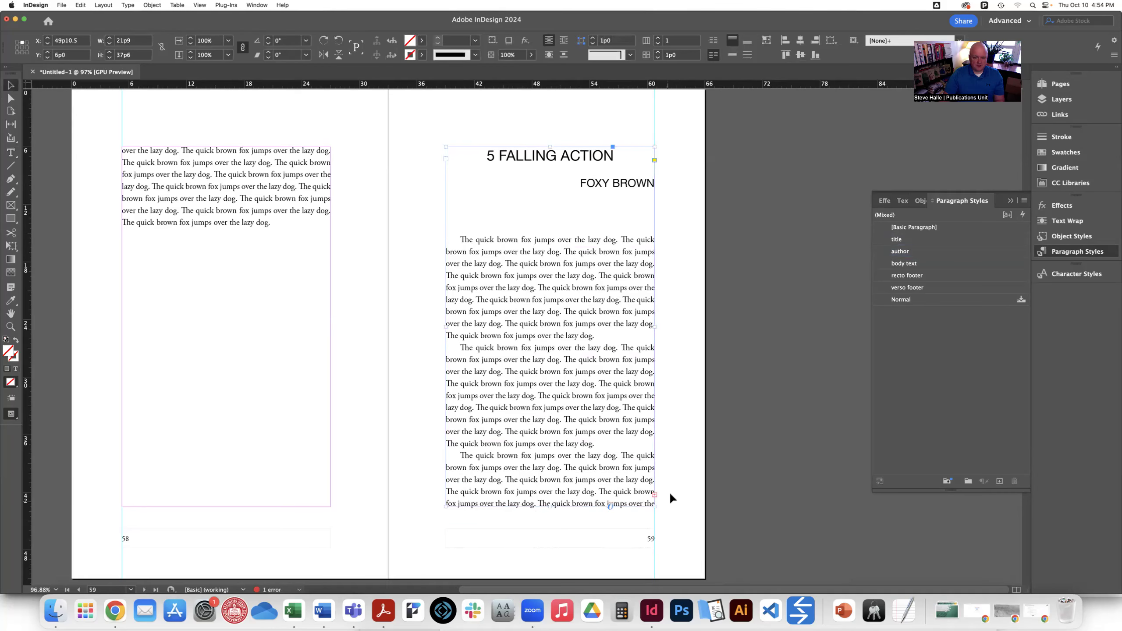
left_click(654, 494)
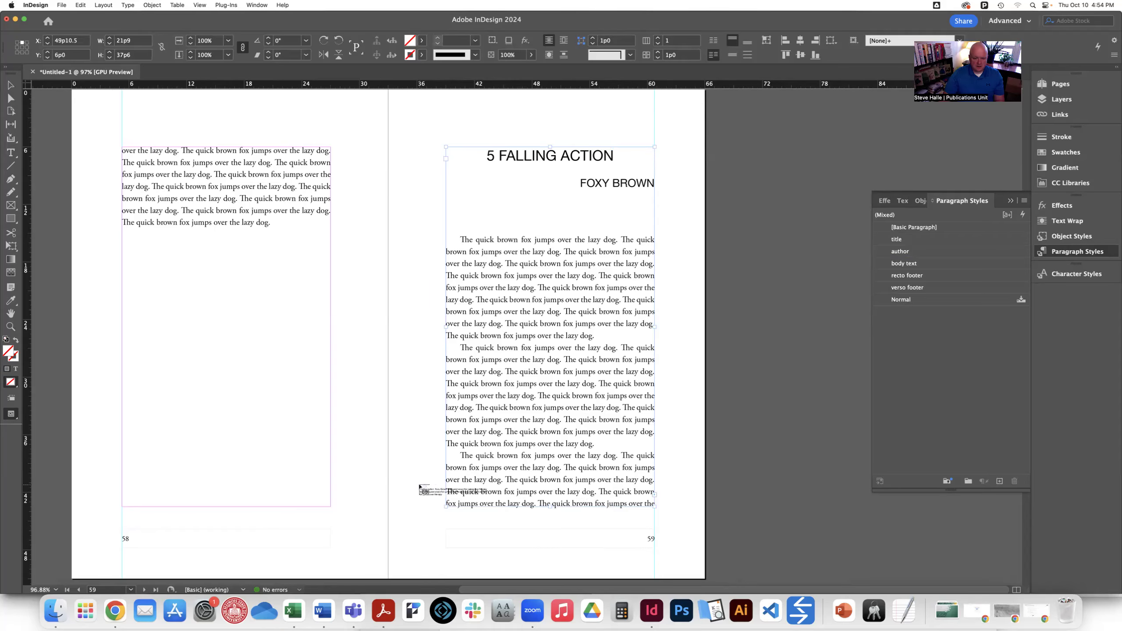
scroll(420, 488, "down", 3)
scroll(419, 488, "down", 5)
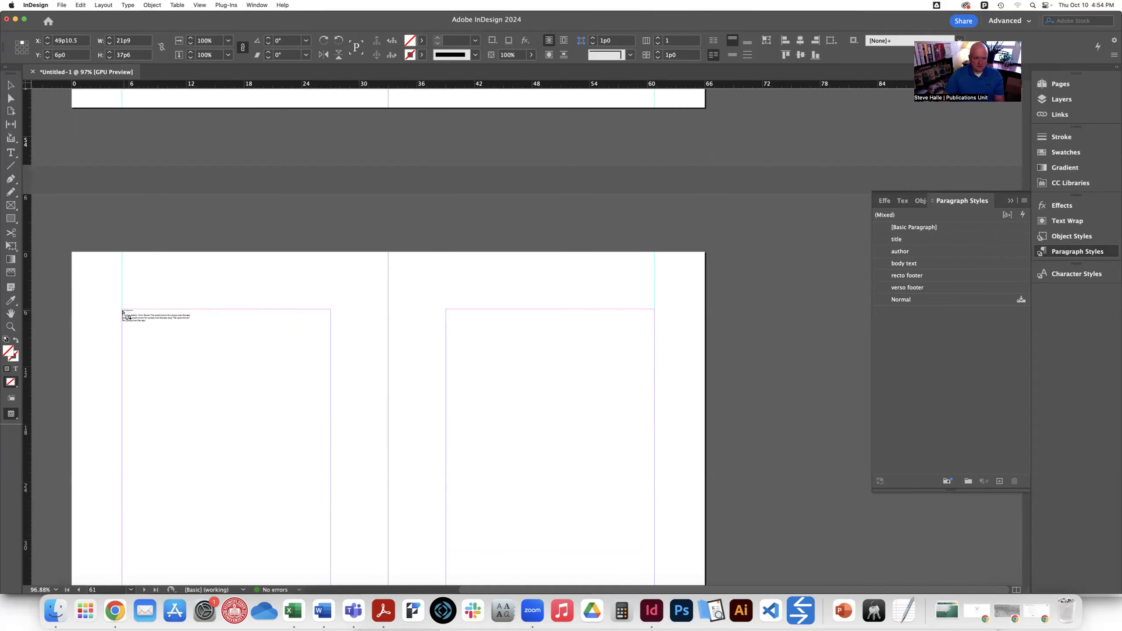
left_click(122, 310, "shift")
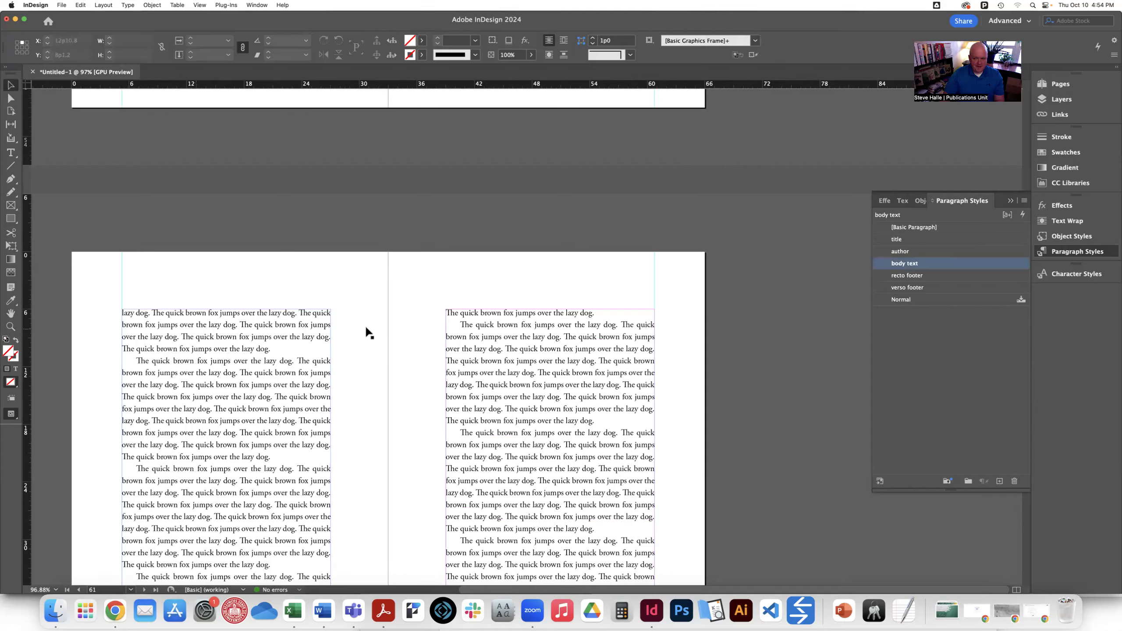
Place 06_Resolution.docx at the upper margin corner of page 72, the first empty page after the Falling Action chapter
left_click(1059, 84)
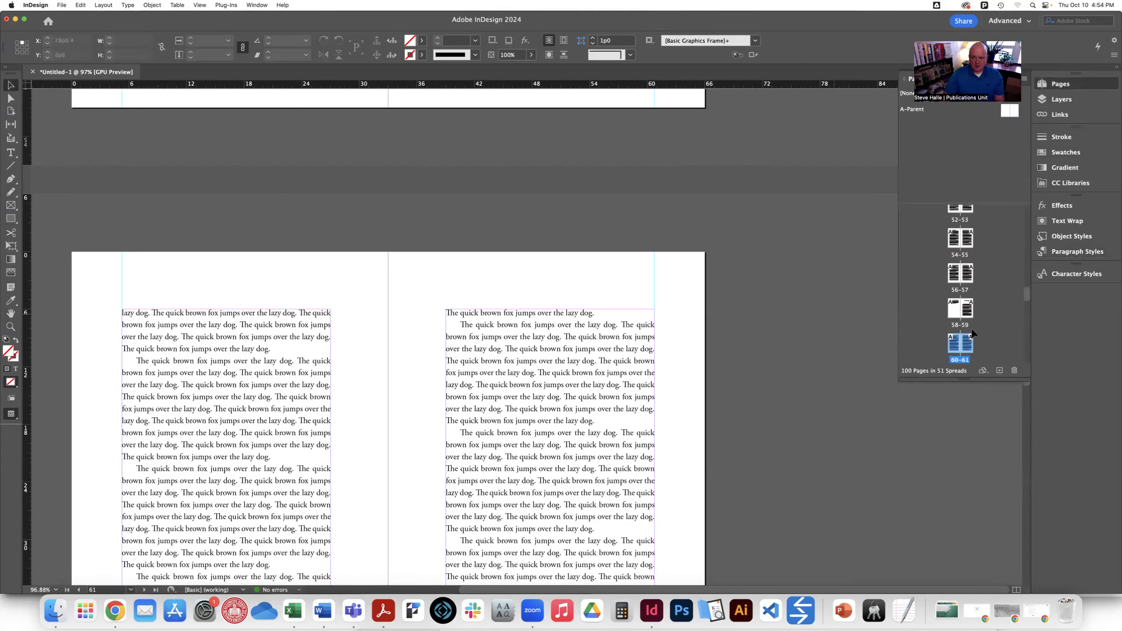
scroll(968, 330, "down", 10)
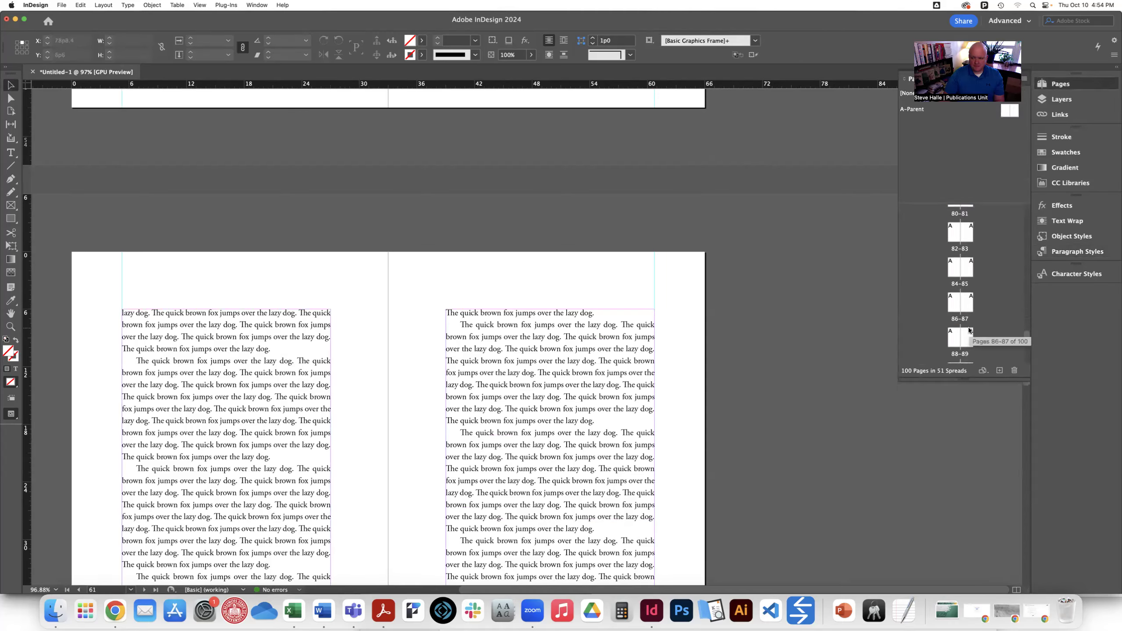
scroll(969, 330, "up", 5)
double_click(959, 328)
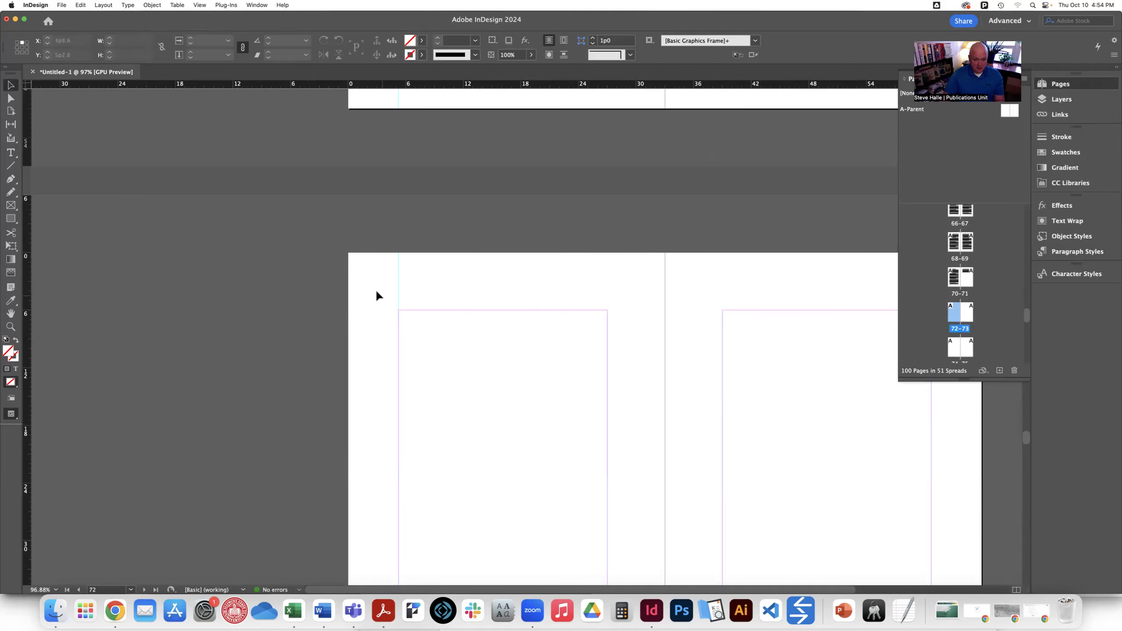
key("super+d")
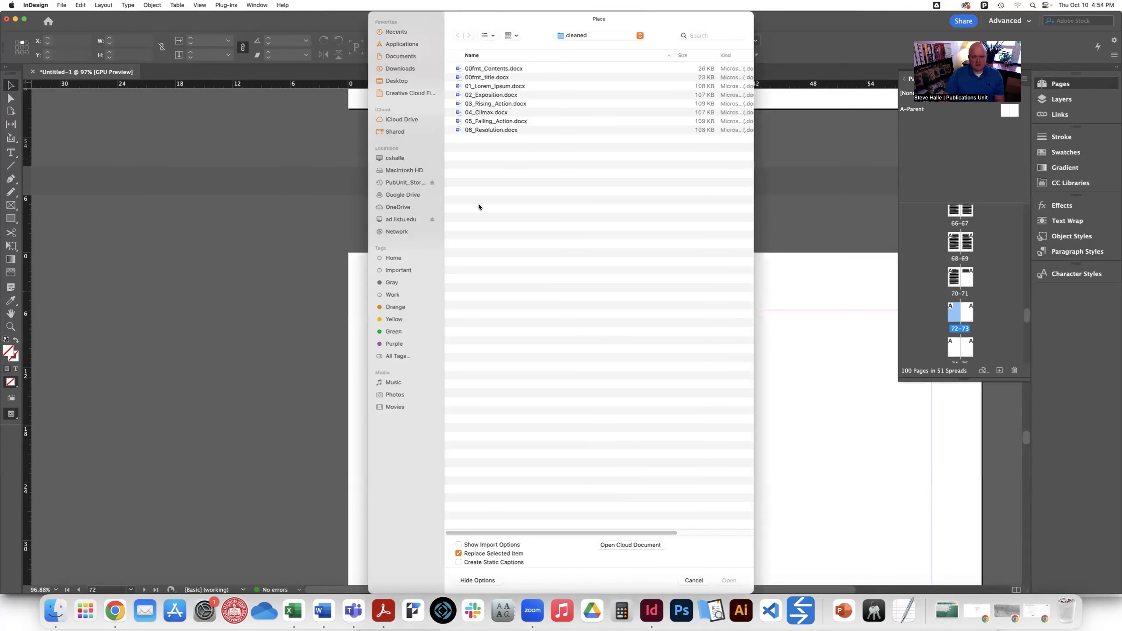
double_click(479, 129)
left_click(407, 315)
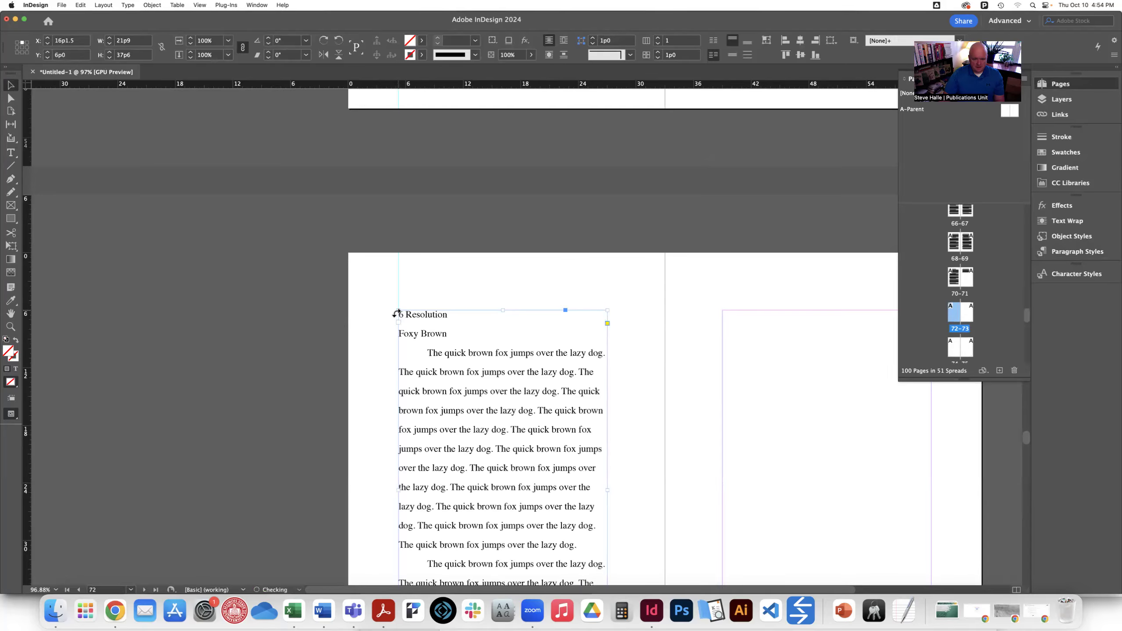
Replace all italic formatting in the Resolution story with the ital character style using Find/Change
key("super+f")
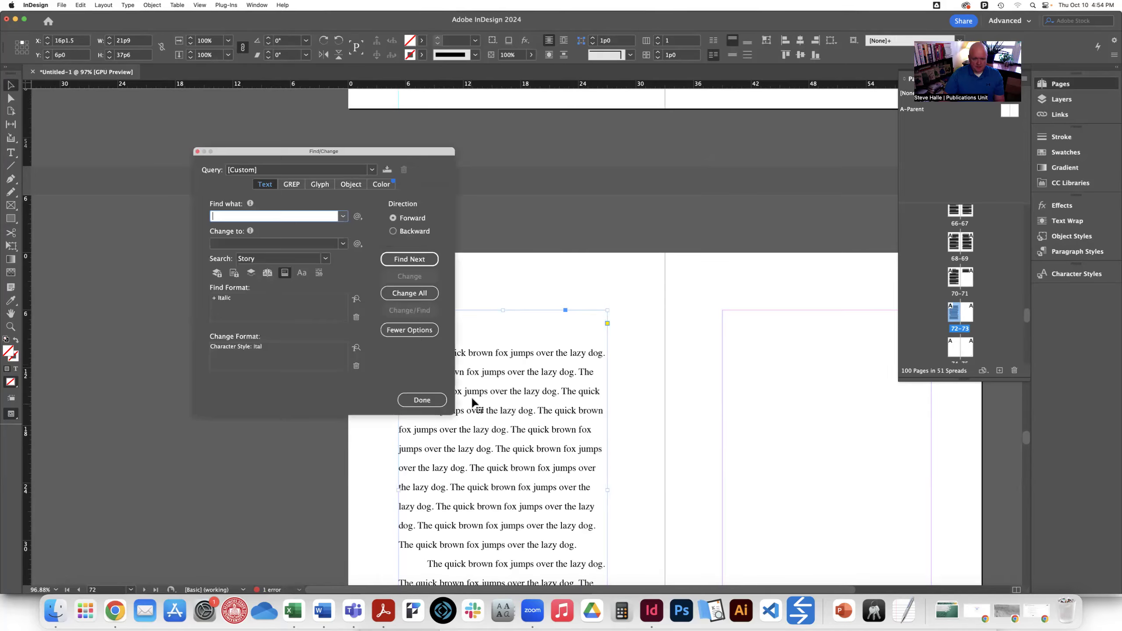
left_click(407, 294)
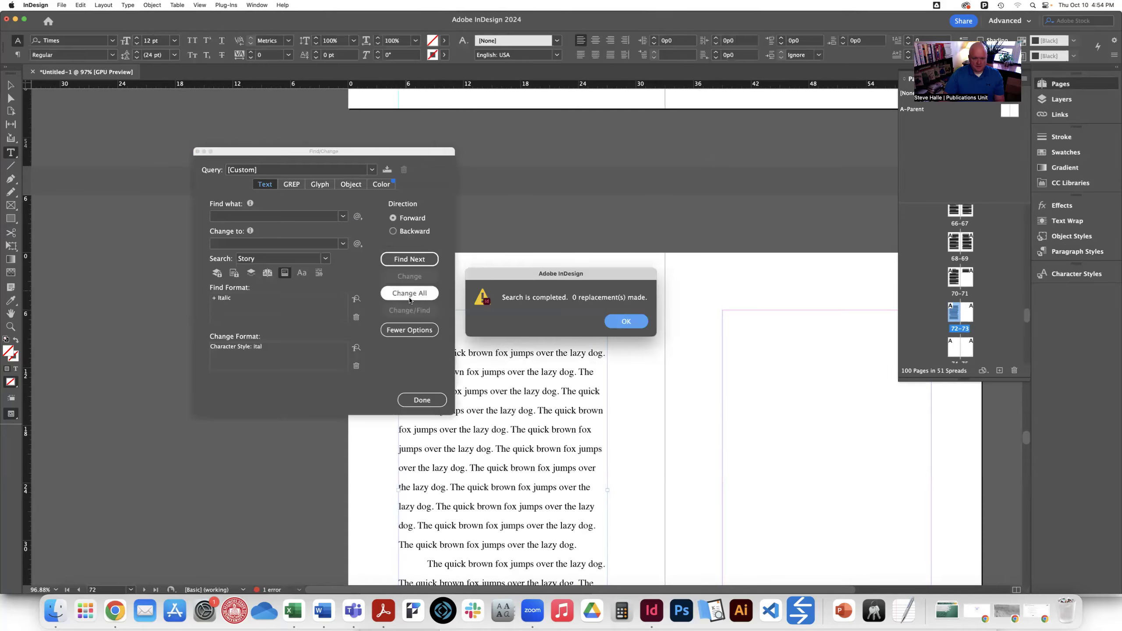
left_click(626, 321)
left_click(422, 399)
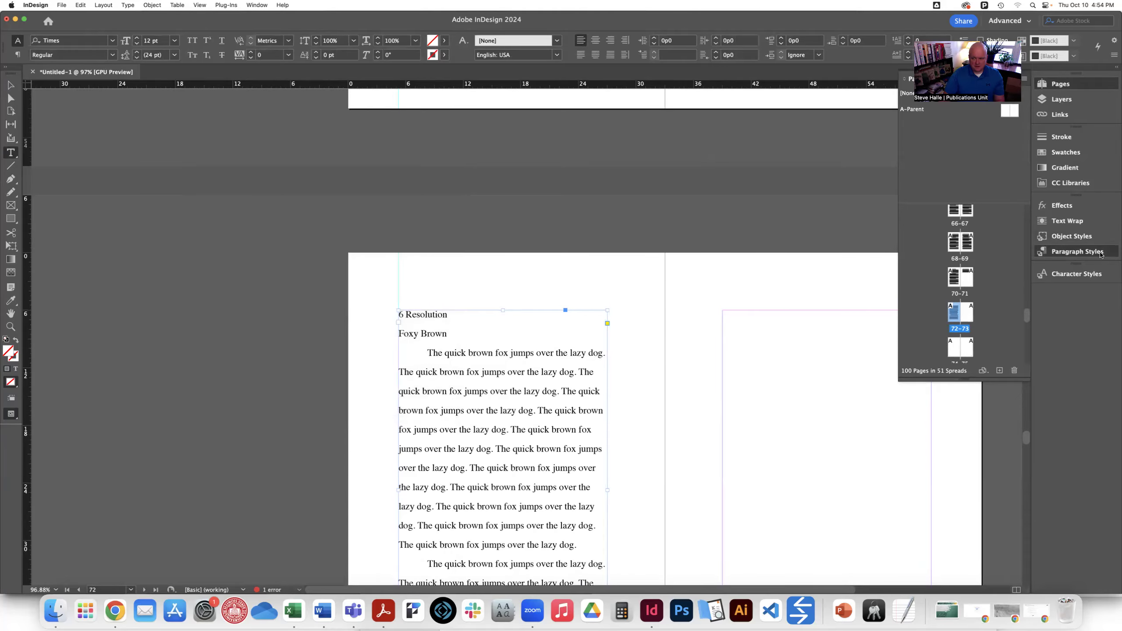
Apply body text to the Resolution story, the title style to "6 Resolution" and the author style to its author line
left_click(1077, 251)
left_click(904, 263)
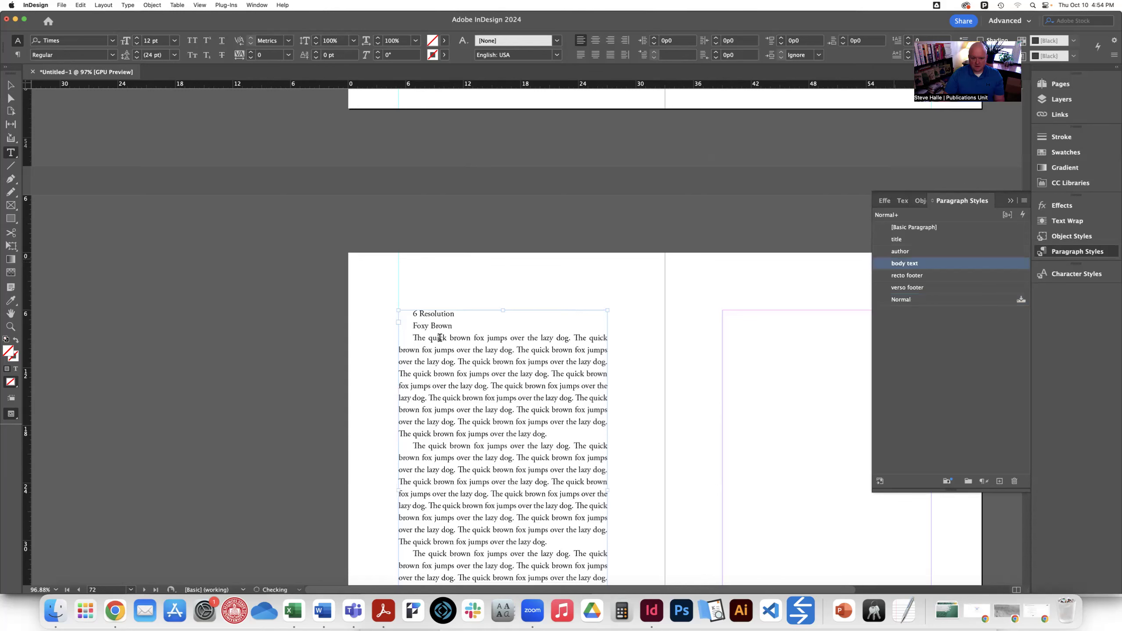
left_click(426, 314)
left_click(901, 240)
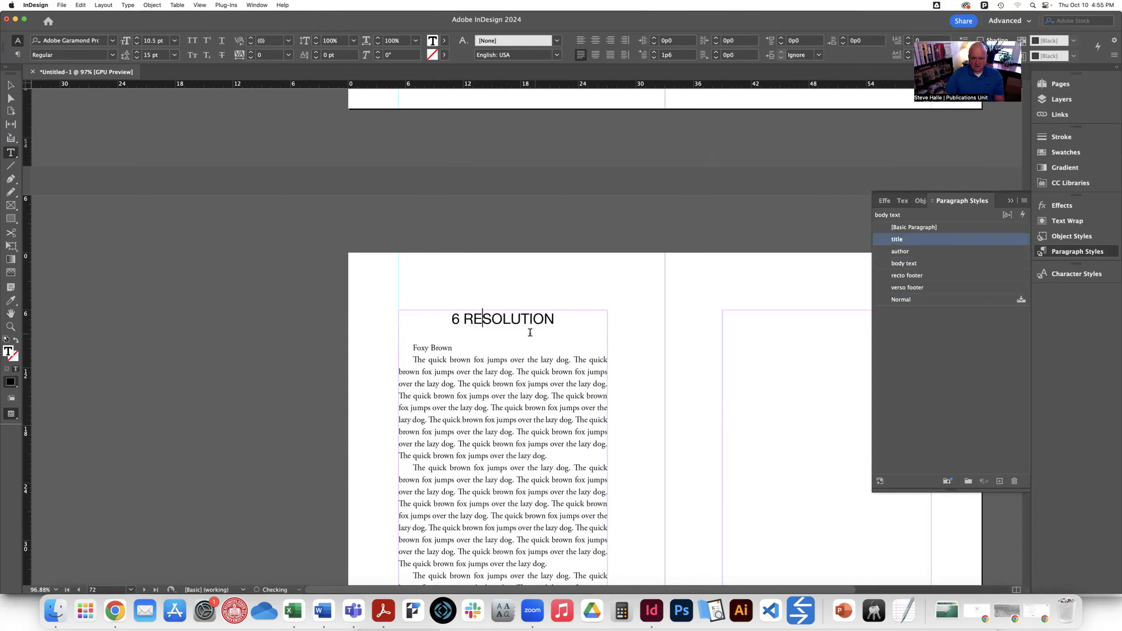
left_click(439, 347)
left_click(895, 251)
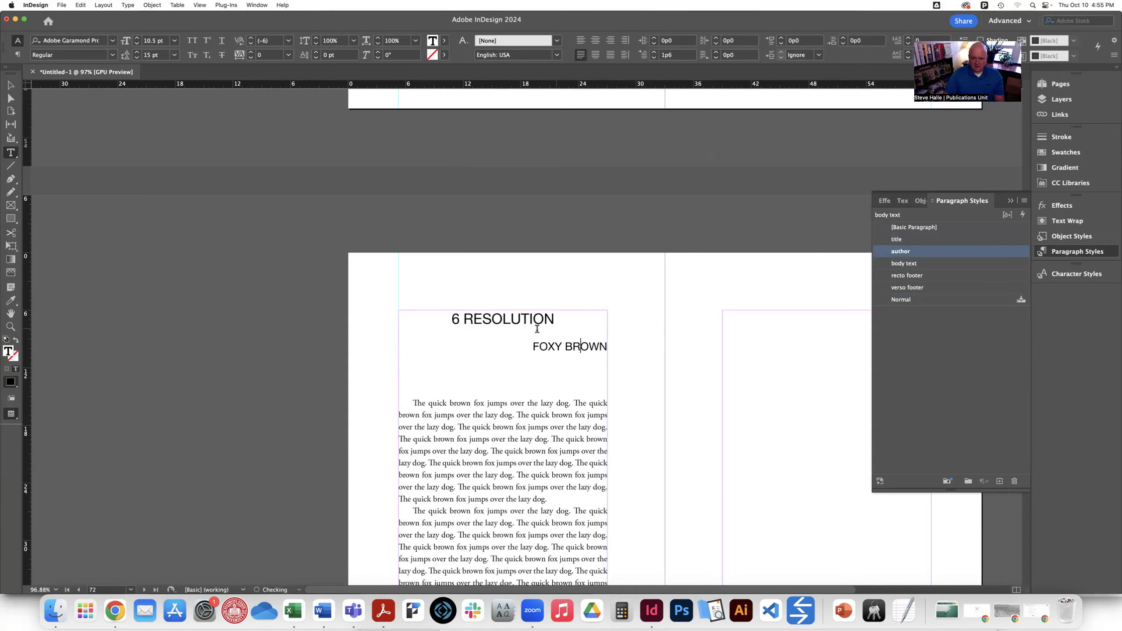
Autoflow the overset text of the Resolution chapter from page 72 into the margins of page 73 and the following pages
scroll(534, 328, "down", 5)
left_click(11, 85)
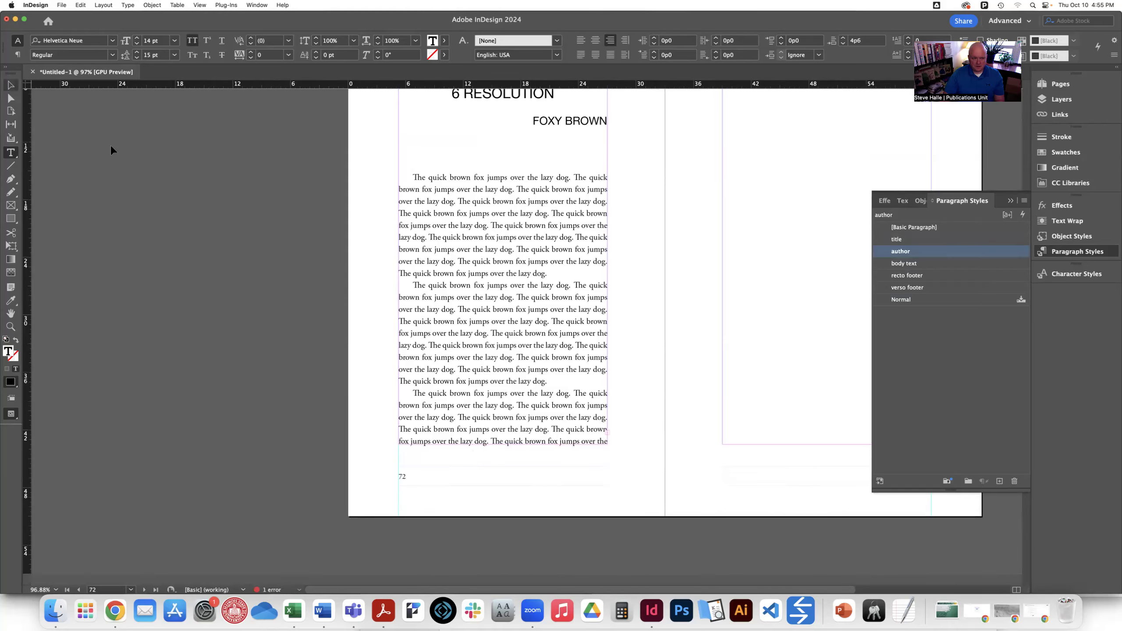
left_click(608, 432)
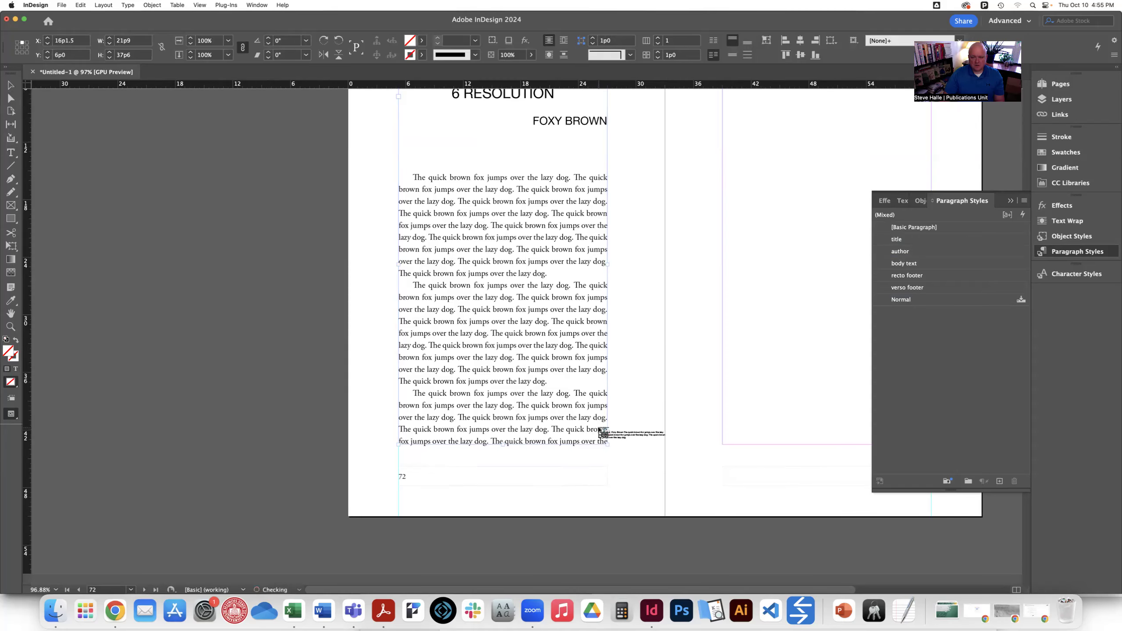
scroll(801, 181, "up", 2)
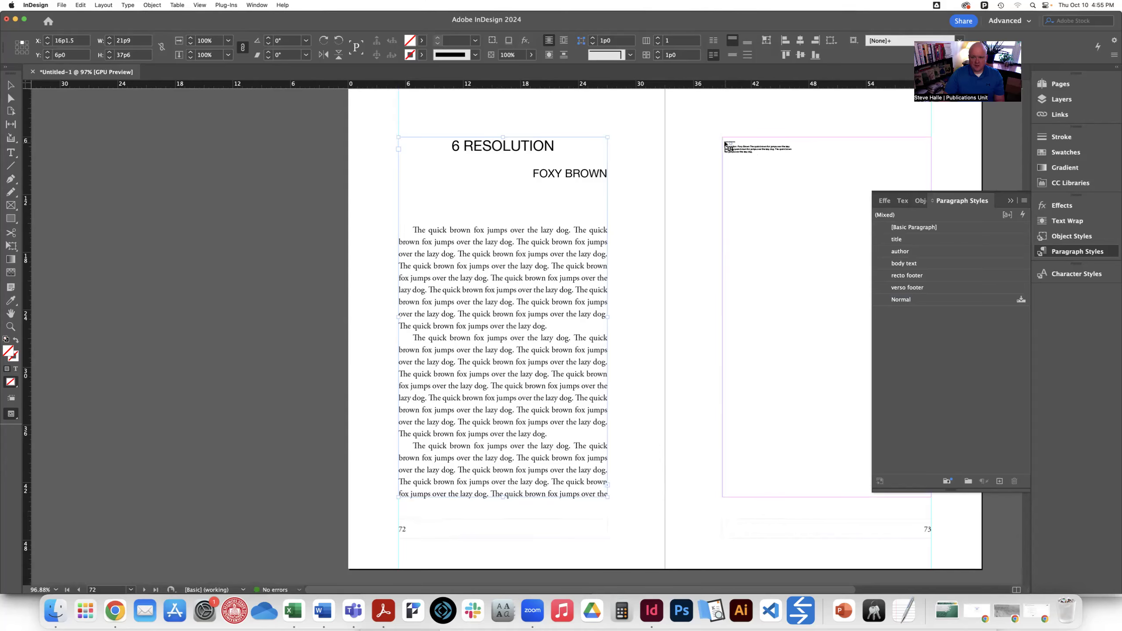
left_click(723, 140)
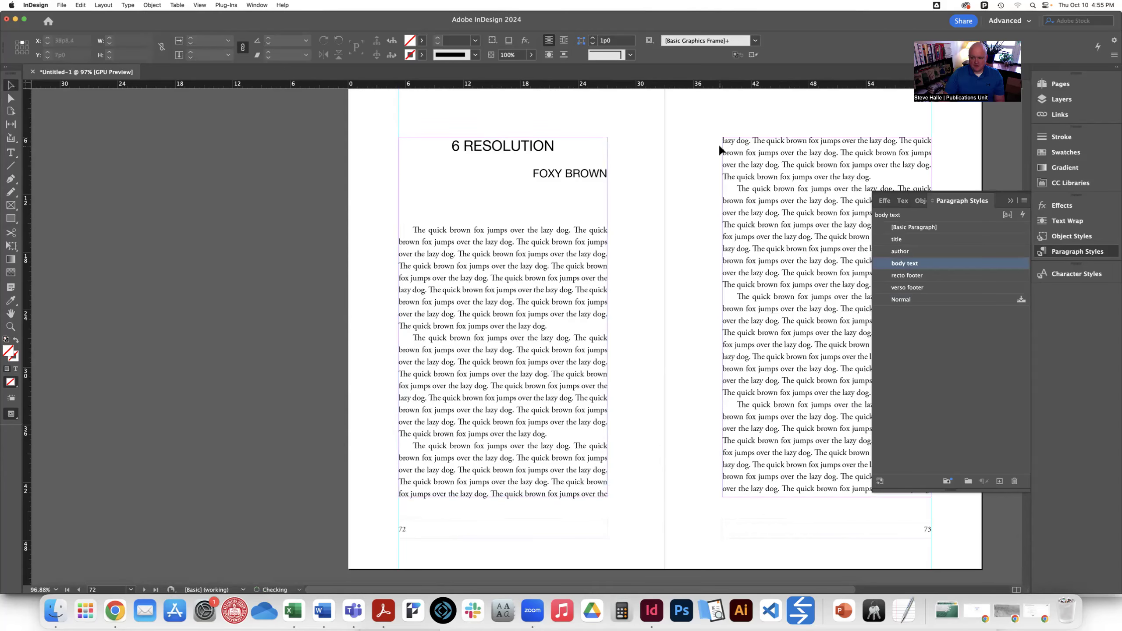
Review how far the Resolution chapter flows in the page thumbnails, and check the first chapter's opening spread, pages 6-7
left_click(1060, 83)
scroll(924, 261, "down", 5)
scroll(924, 261, "down", 5)
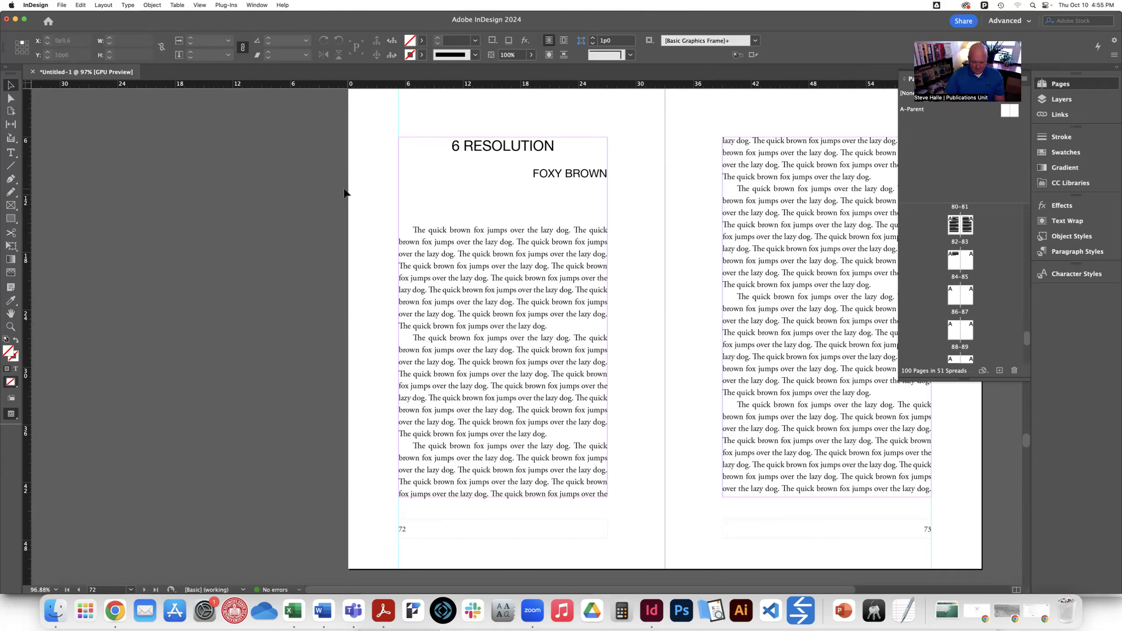
scroll(344, 195, "right", 5)
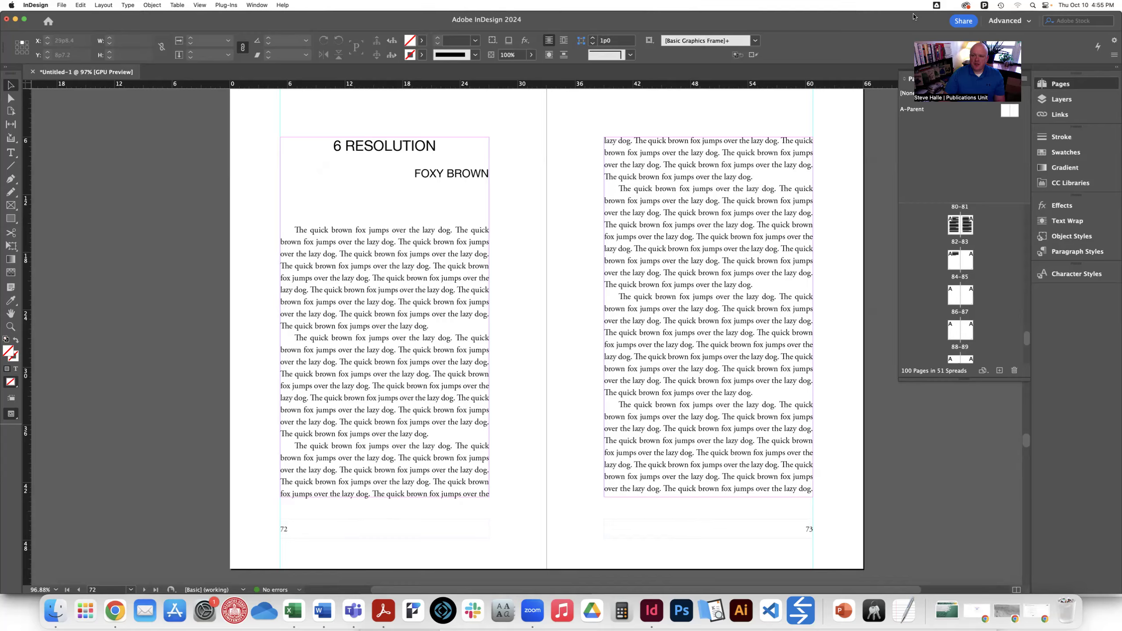
scroll(609, 214, "up", 10)
scroll(610, 214, "up", 20)
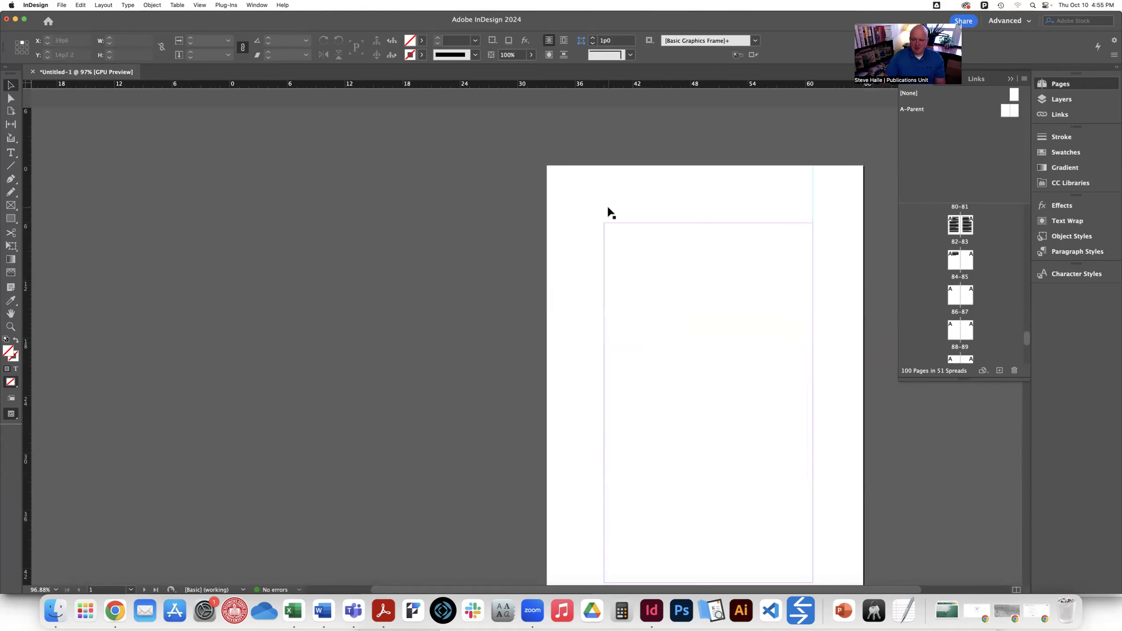
scroll(610, 214, "down", 10)
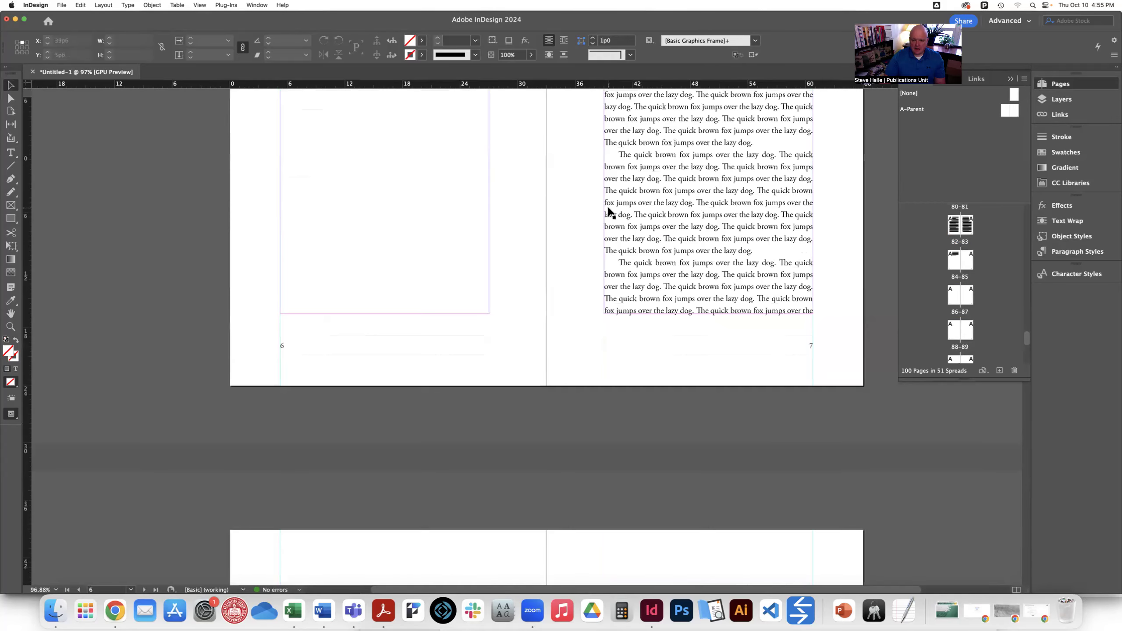
scroll(610, 213, "down", 5)
scroll(609, 213, "up", 6)
scroll(609, 214, "up", 5)
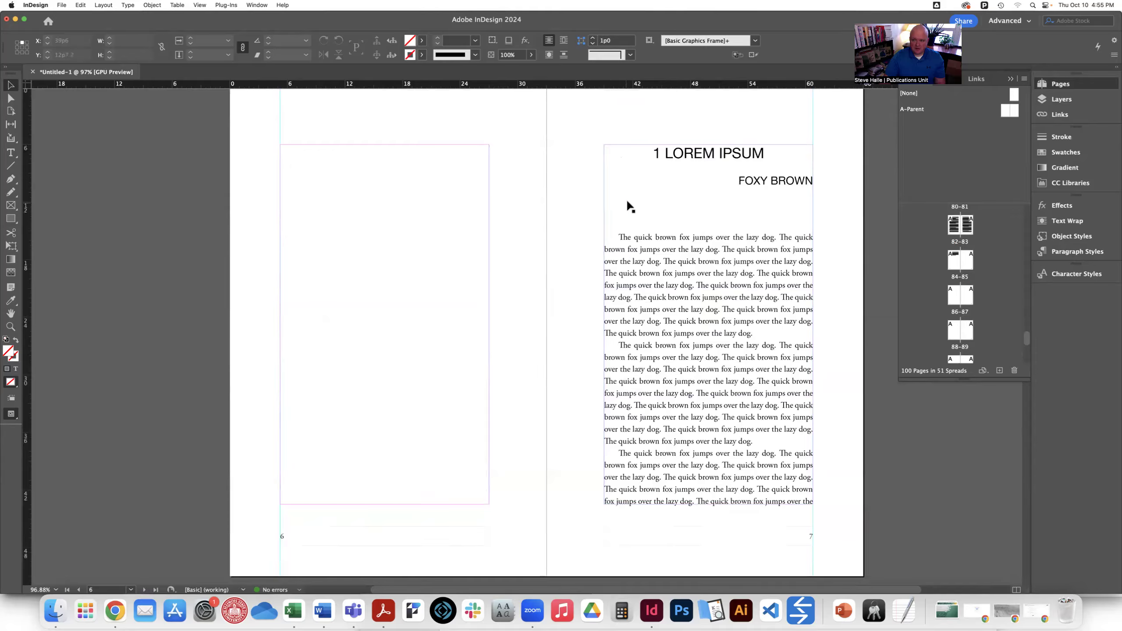
Create a two-page parent spread with prefix B, named Lorem Ipsum and based on A-Parent
left_click(1023, 80)
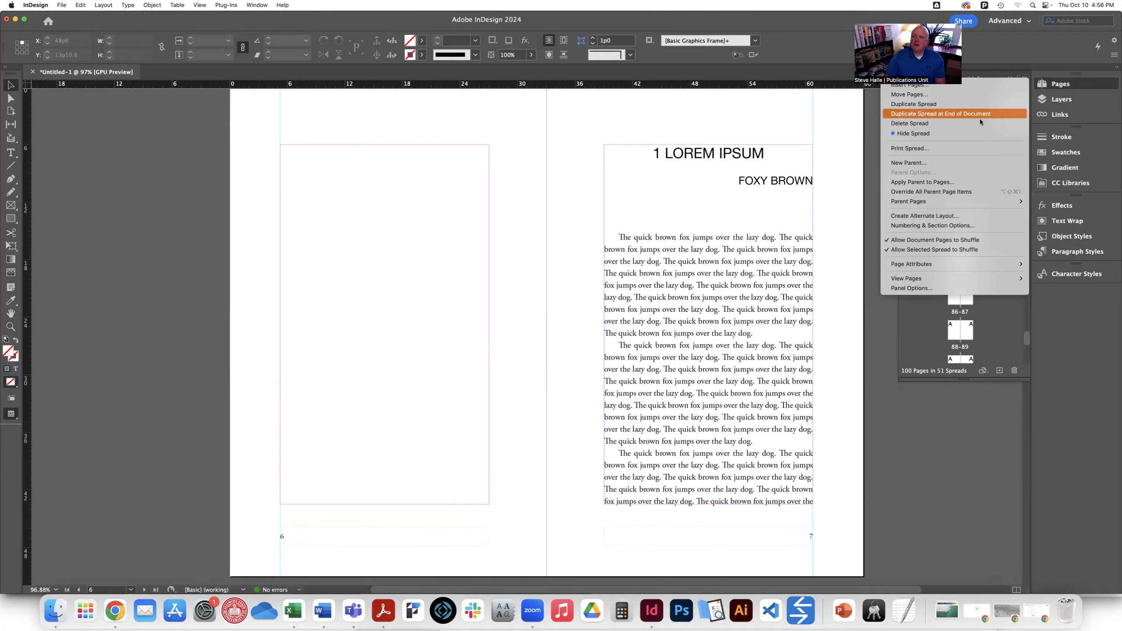
left_click(933, 161)
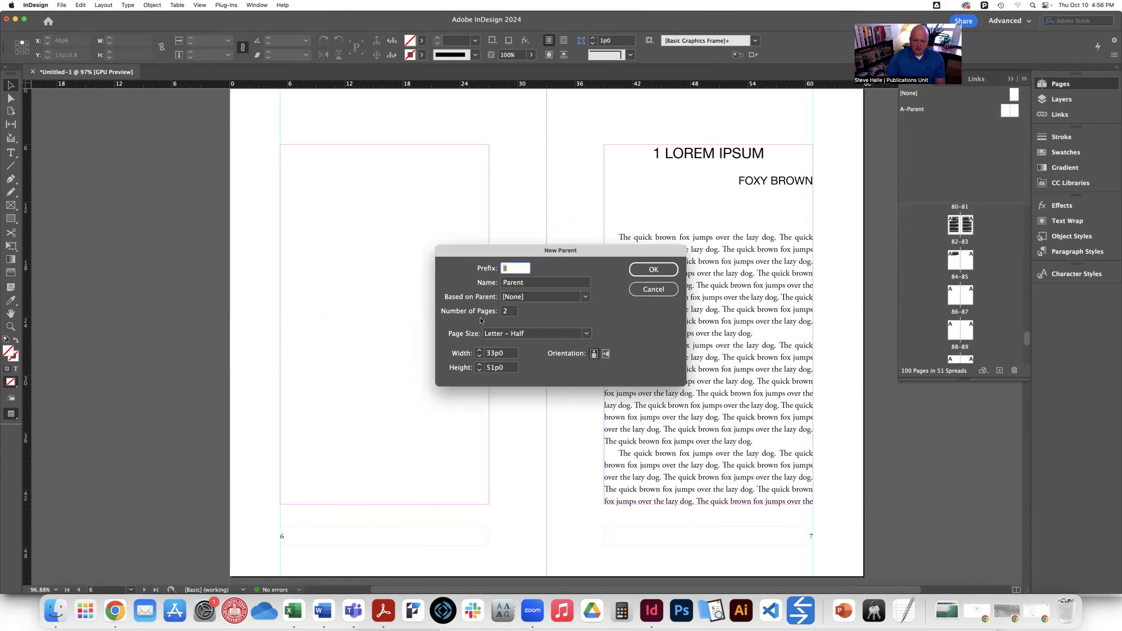
left_click(584, 297)
left_click(531, 324)
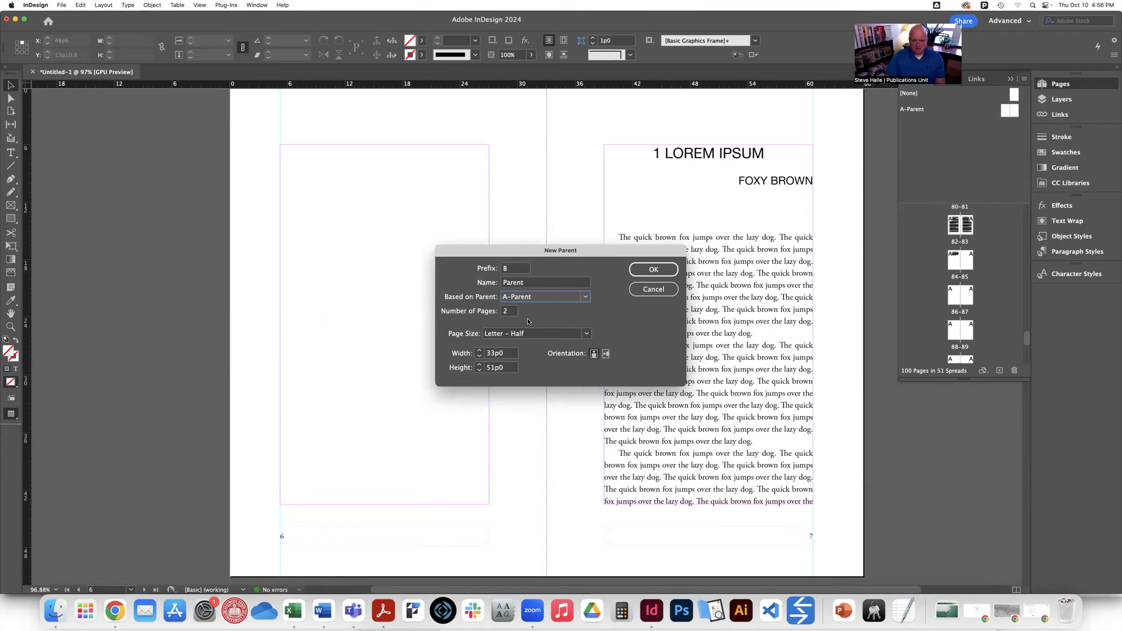
left_click(533, 283)
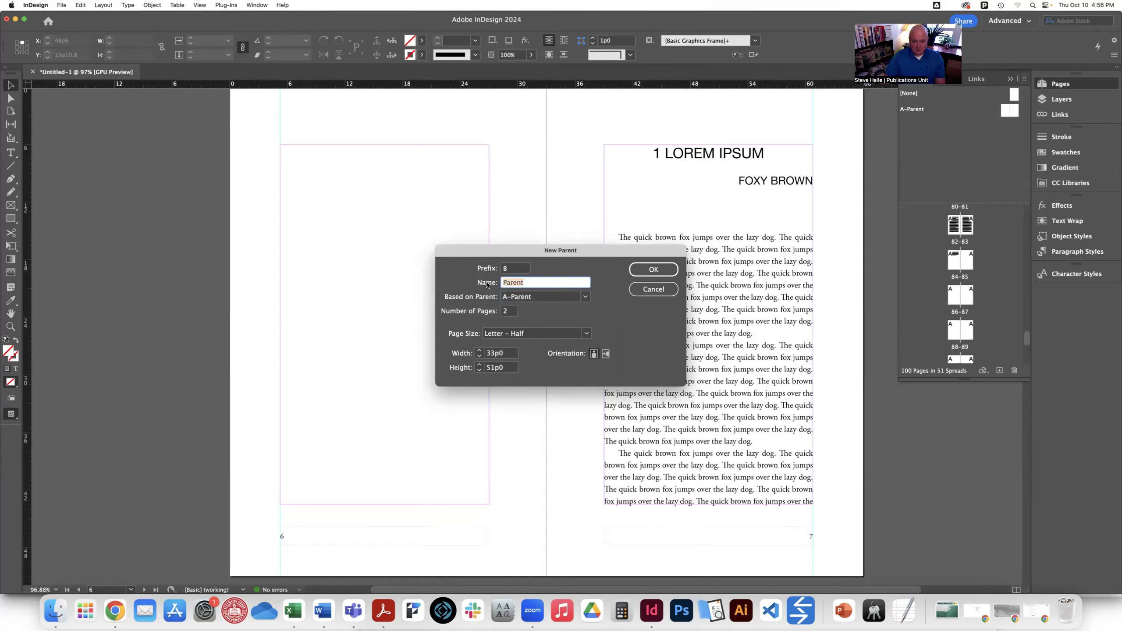
type("lorem ip")
key("BackSpace")
key("BackSpace")
key("BackSpace")
key("BackSpace")
key("BackSpace")
key("BackSpace")
key("BackSpace")
key("BackSpace")
type("Lore")
key("BackSpace")
type("rem Ipsum")
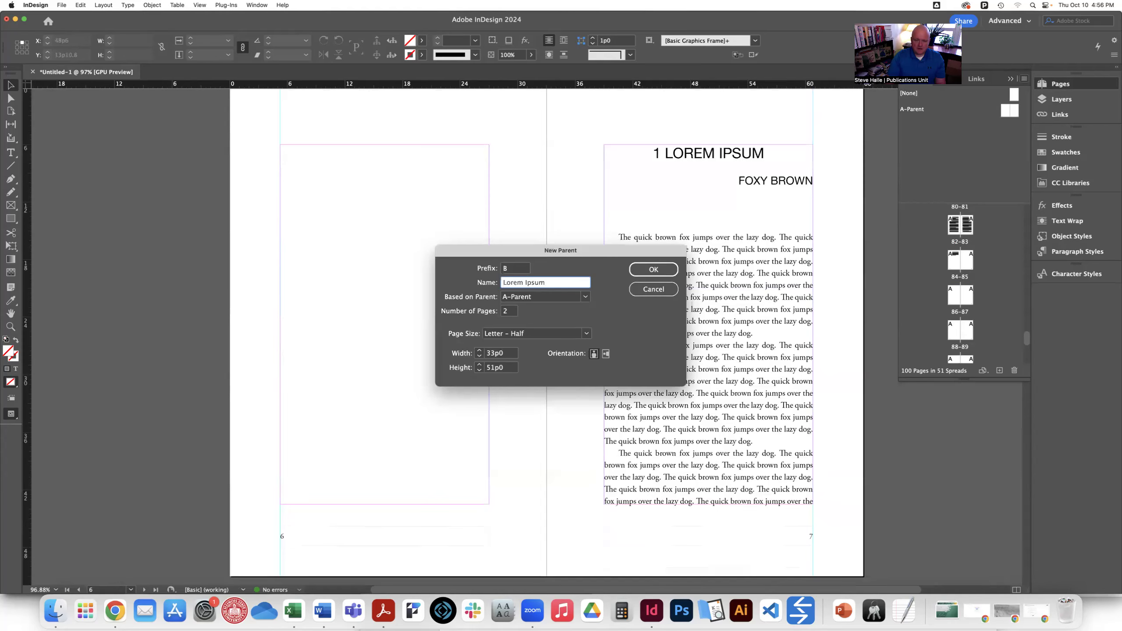
left_click(655, 269)
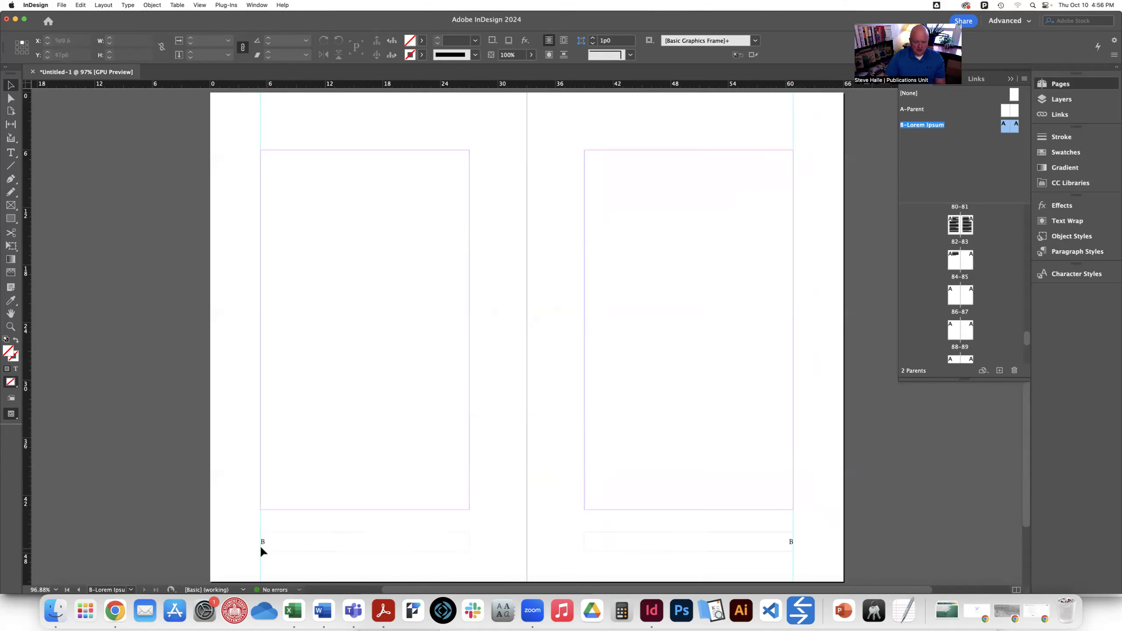
Override the recto footer on the B-Lorem Ipsum parent and insert the chapter title Lorem Ipsum before the page number marker
left_click(609, 538)
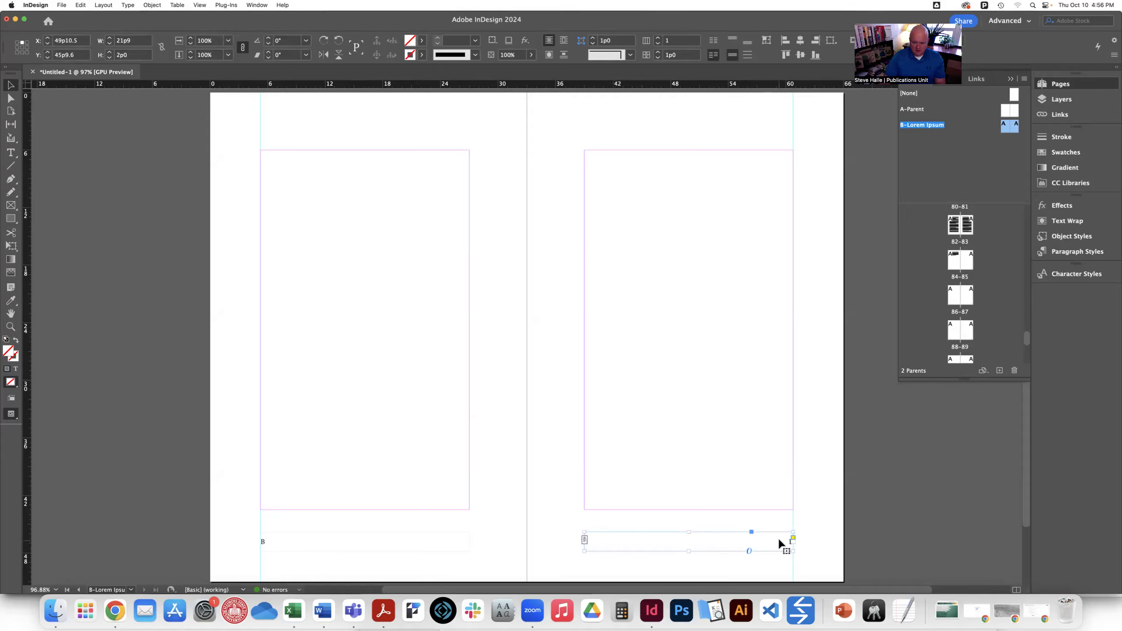
double_click(777, 536)
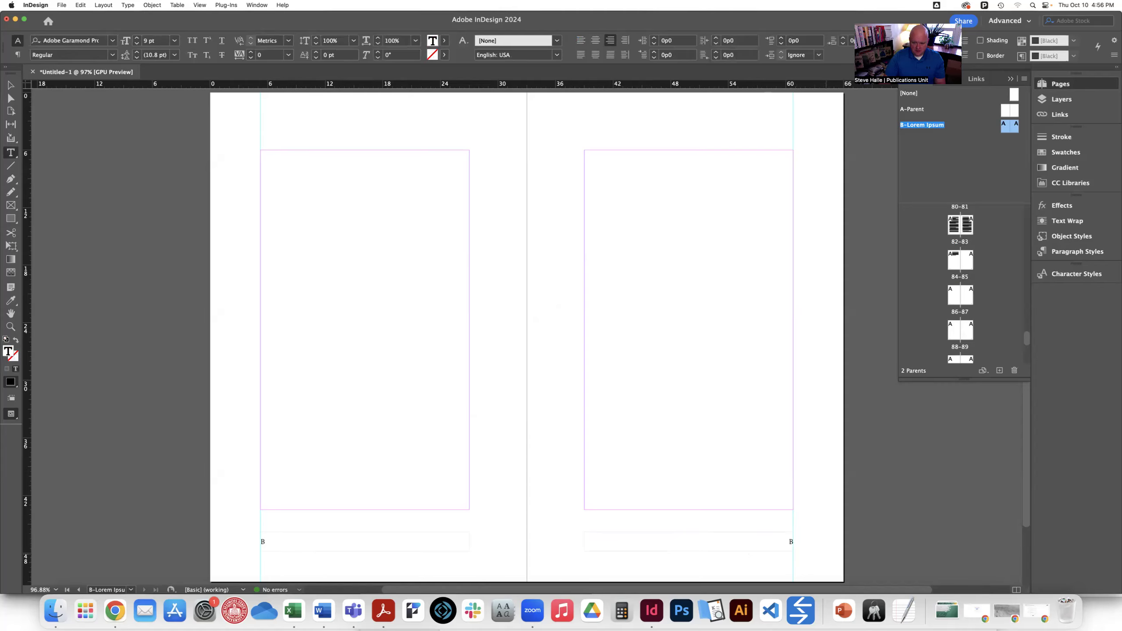
key("Return")
key("BackSpace")
key("Delete")
key("super+z")
key("Delete")
left_click(10, 84)
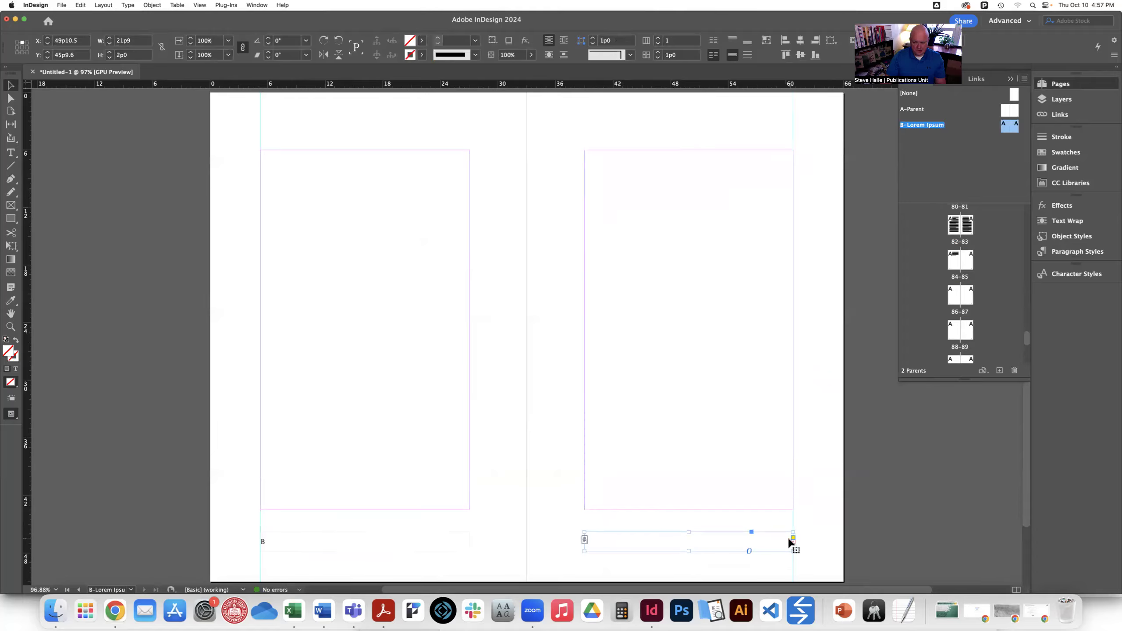
key("t")
key("super+alt+shift+n")
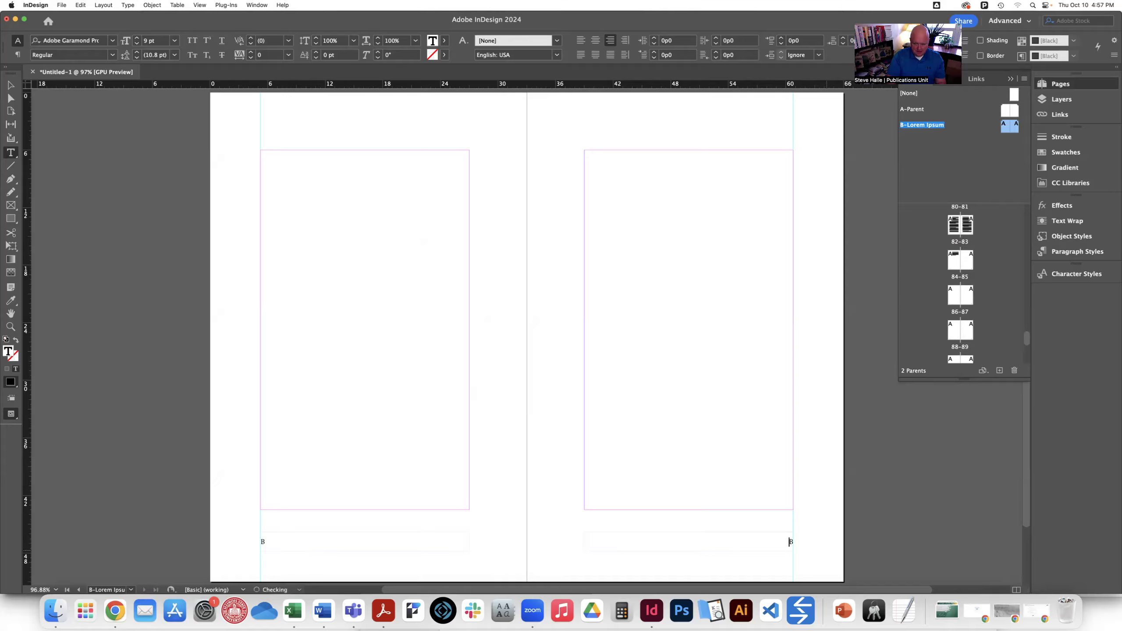
key("Left")
type("Lorem Ipsum")
left_click(11, 85)
Override the verso footer on the B-Lorem Ipsum parent and add the author's full name after the page number marker
left_click(284, 543)
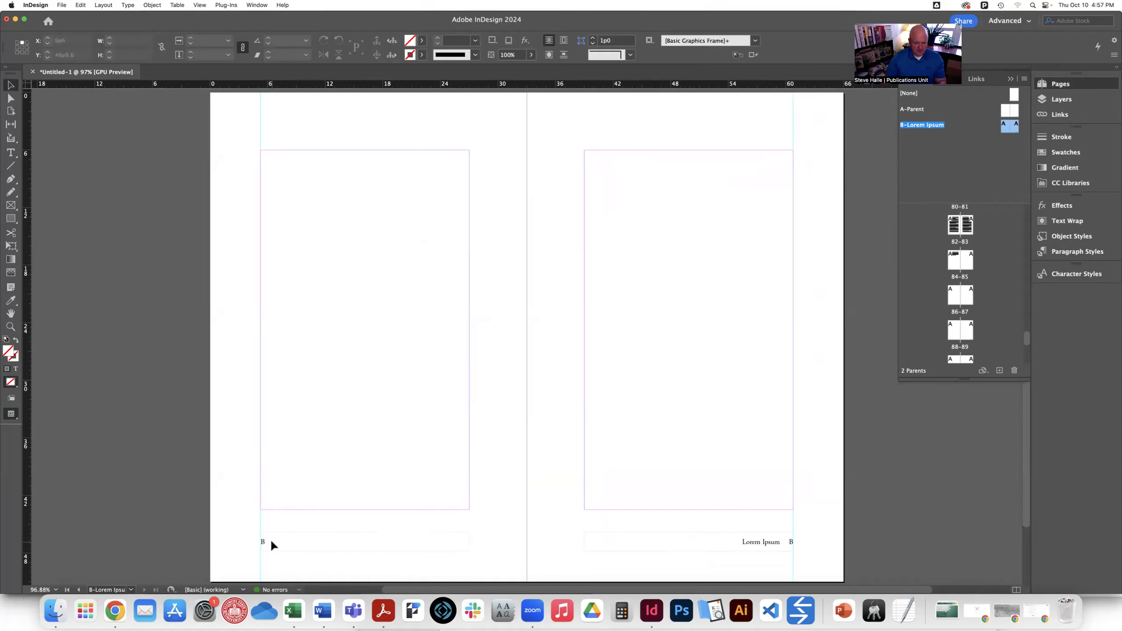
left_click(271, 541)
double_click(273, 541)
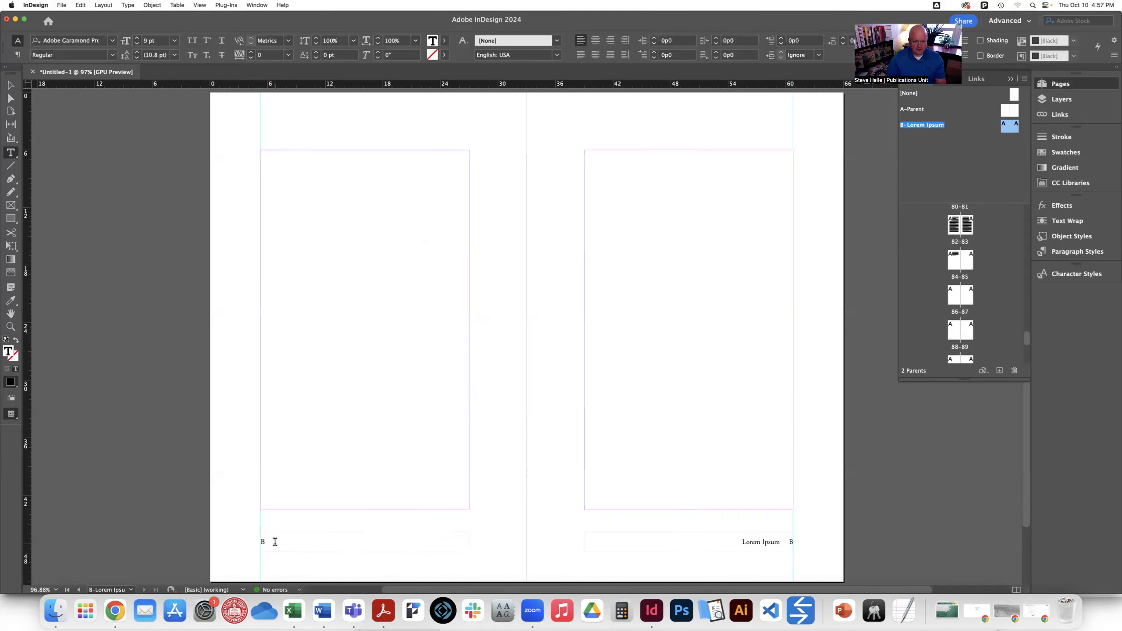
type("Foxy Brown")
left_click(265, 541)
Apply the recto page of the B-Lorem Ipsum parent to page 7 and its verso page to page 8
scroll(922, 305, "up", 15)
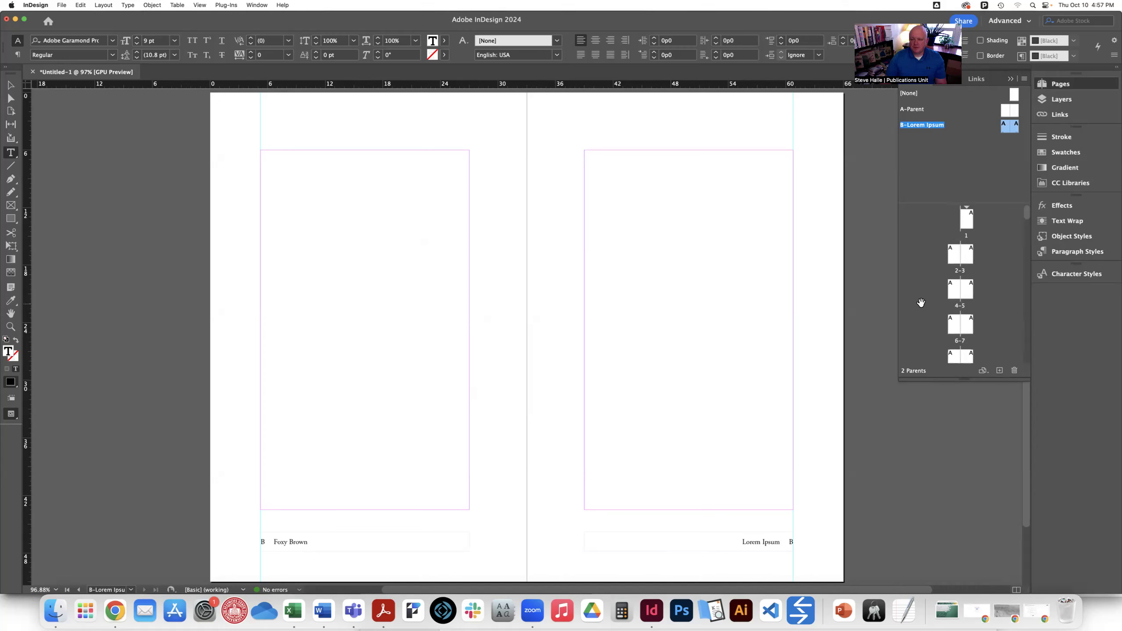
scroll(920, 303, "down", 3)
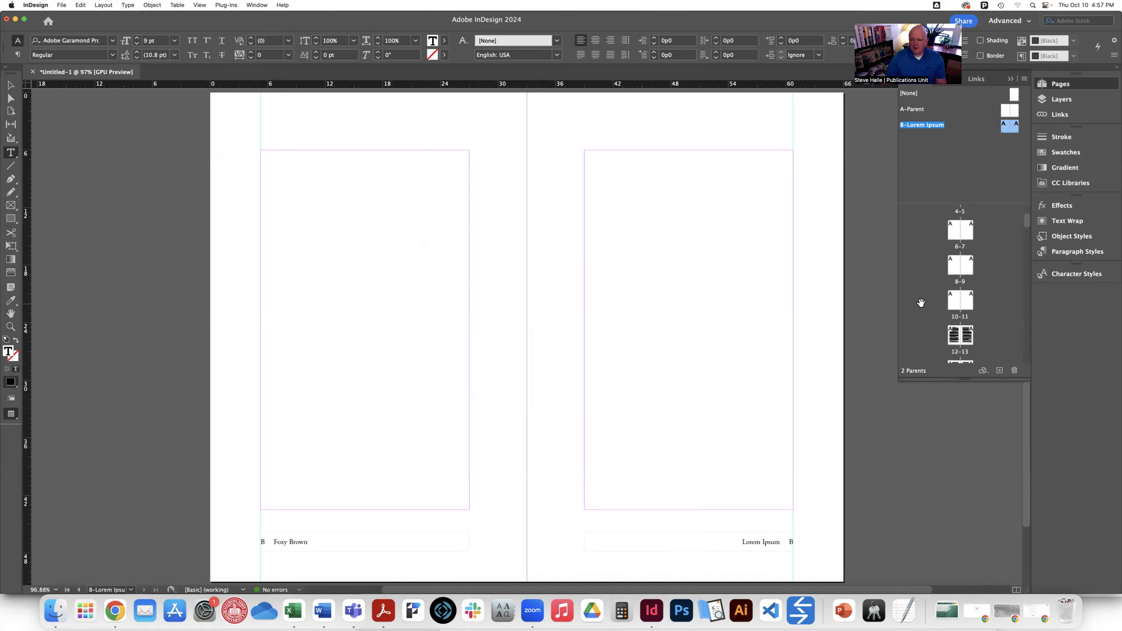
scroll(921, 263, "down", 2)
scroll(921, 263, "down", 5)
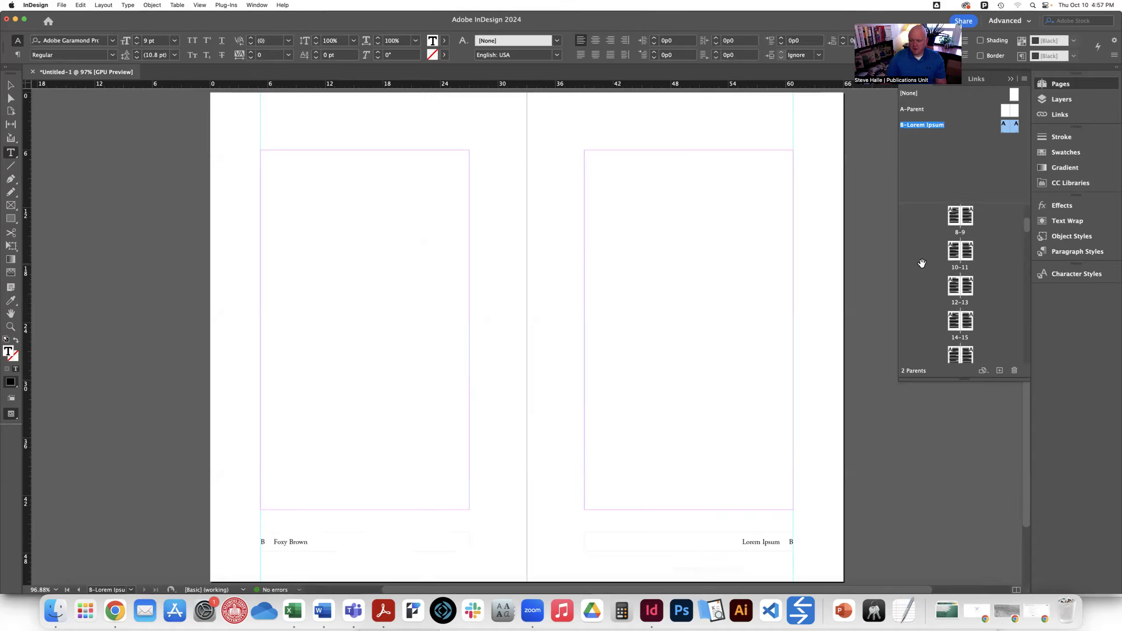
scroll(922, 263, "up", 4)
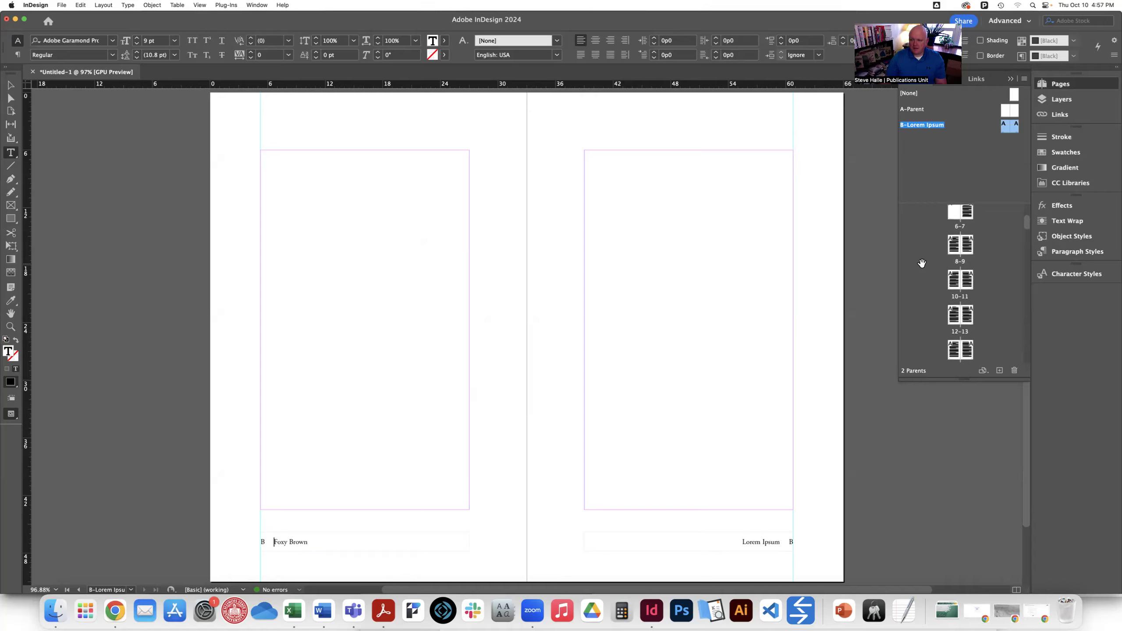
scroll(921, 263, "up", 2)
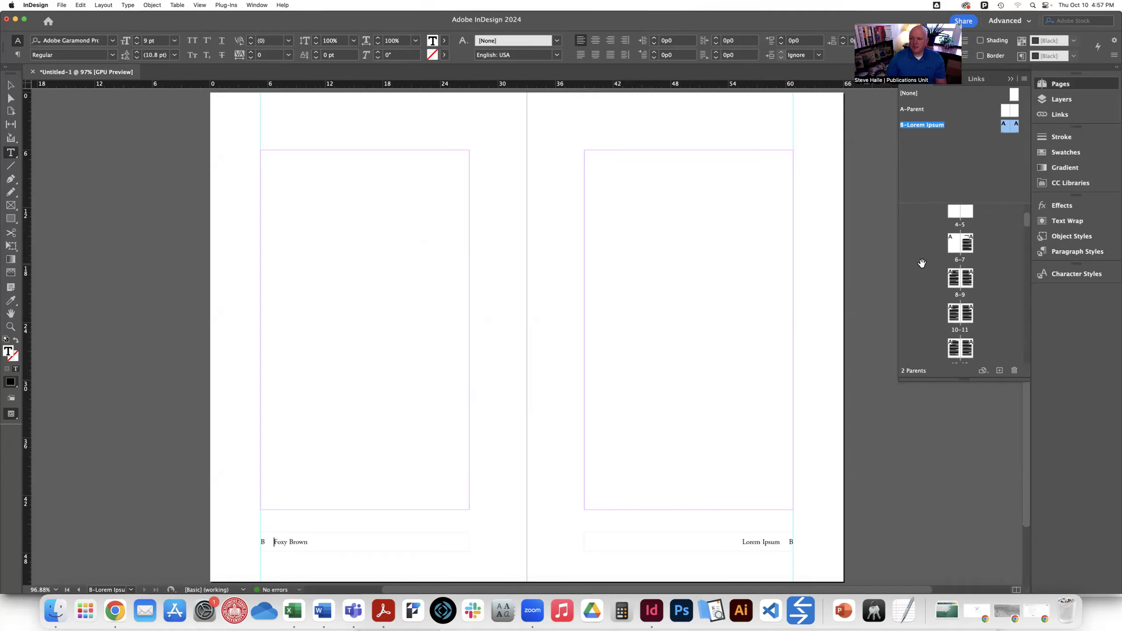
left_click(979, 142)
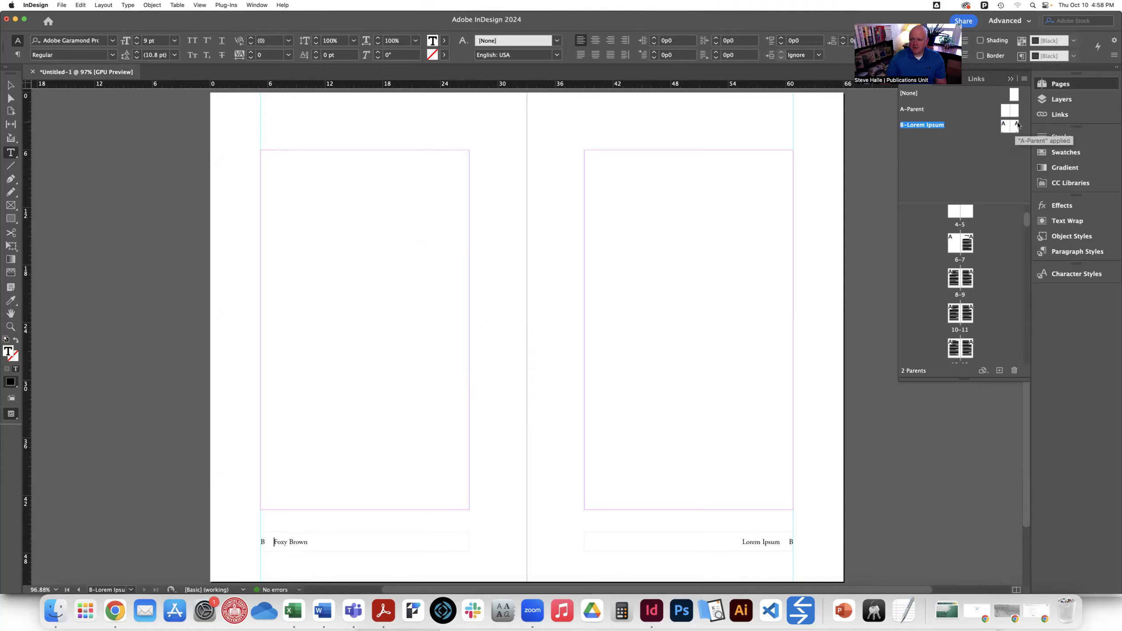
left_click_drag(1014, 132, 972, 241)
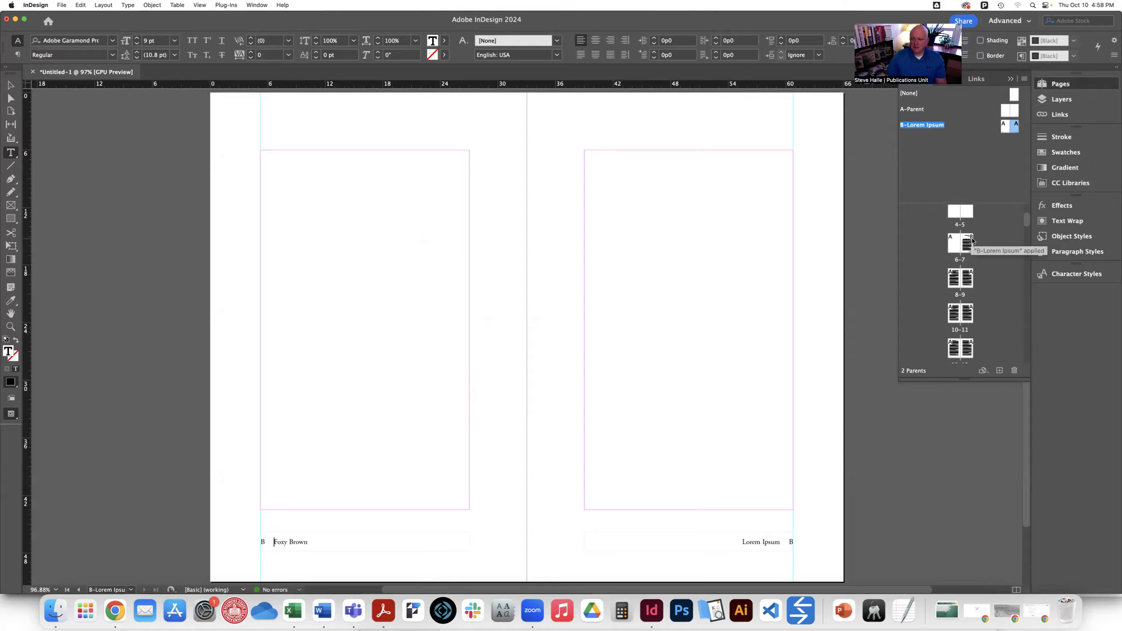
left_click_drag(1005, 126, 953, 278)
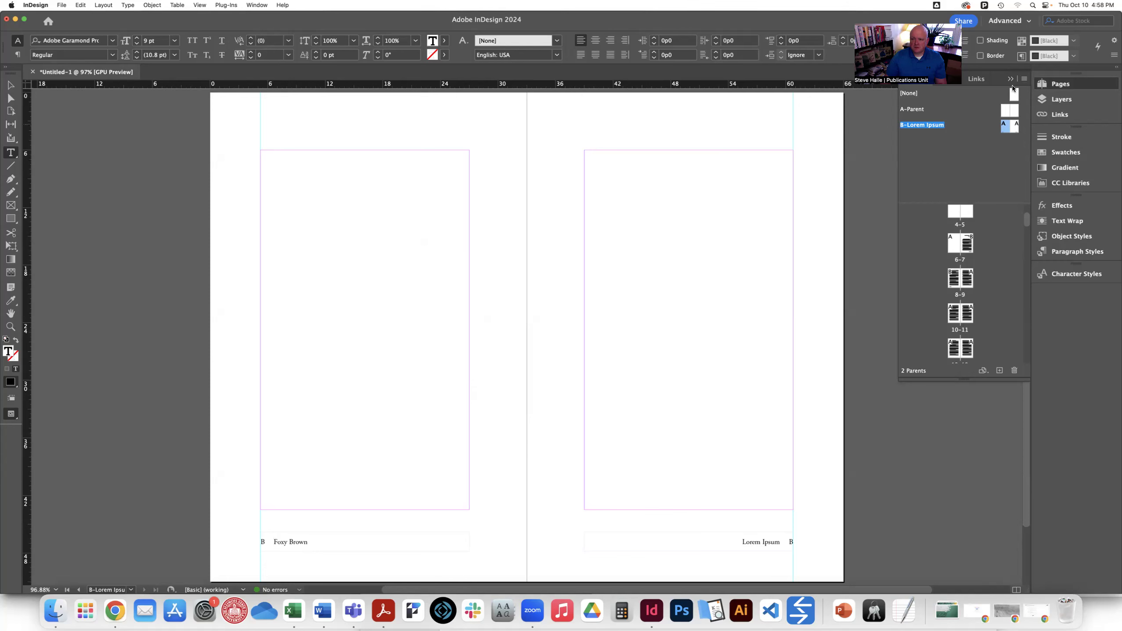
Apply the B-Lorem Ipsum parent to pages 7-13 as a range and check the running footers on spread 10-11
left_click(1024, 79)
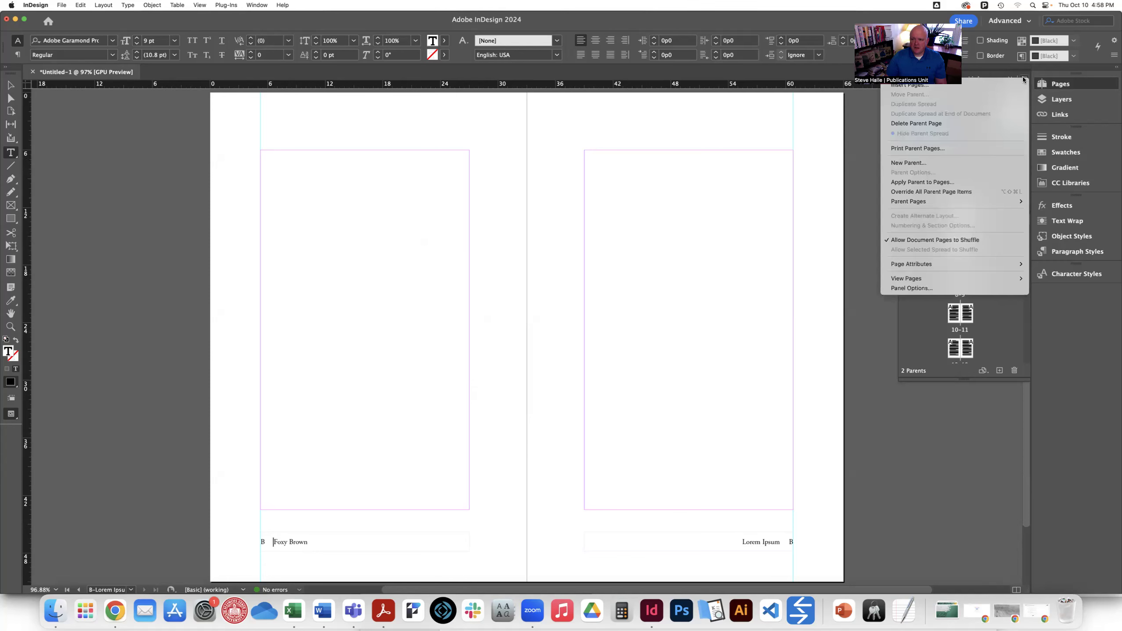
left_click(940, 183)
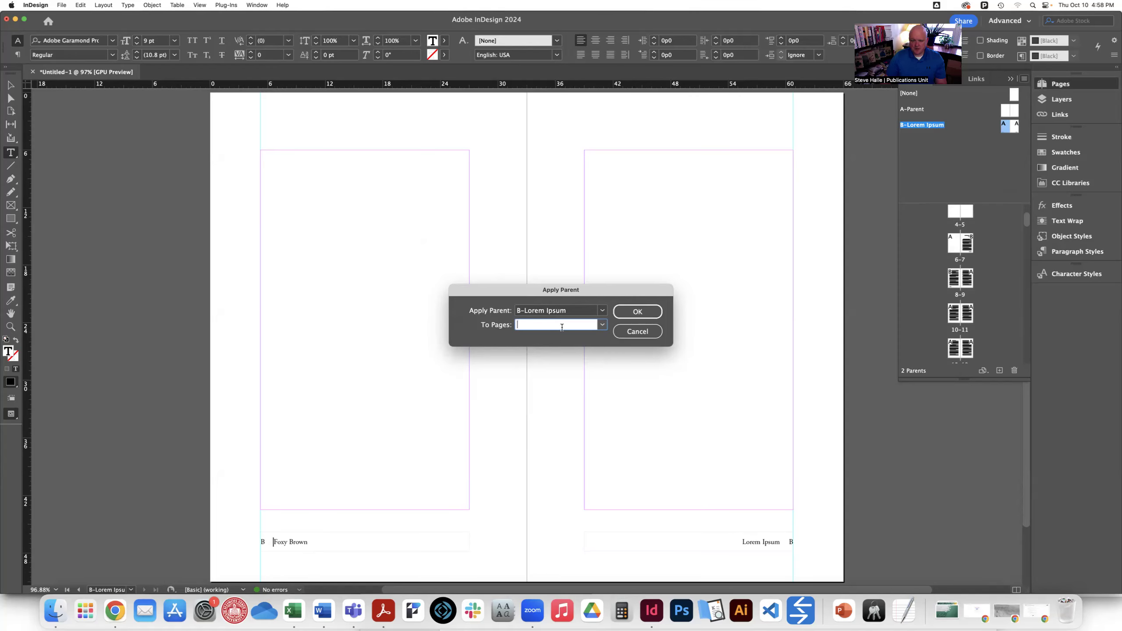
type("7-13")
left_click(634, 312)
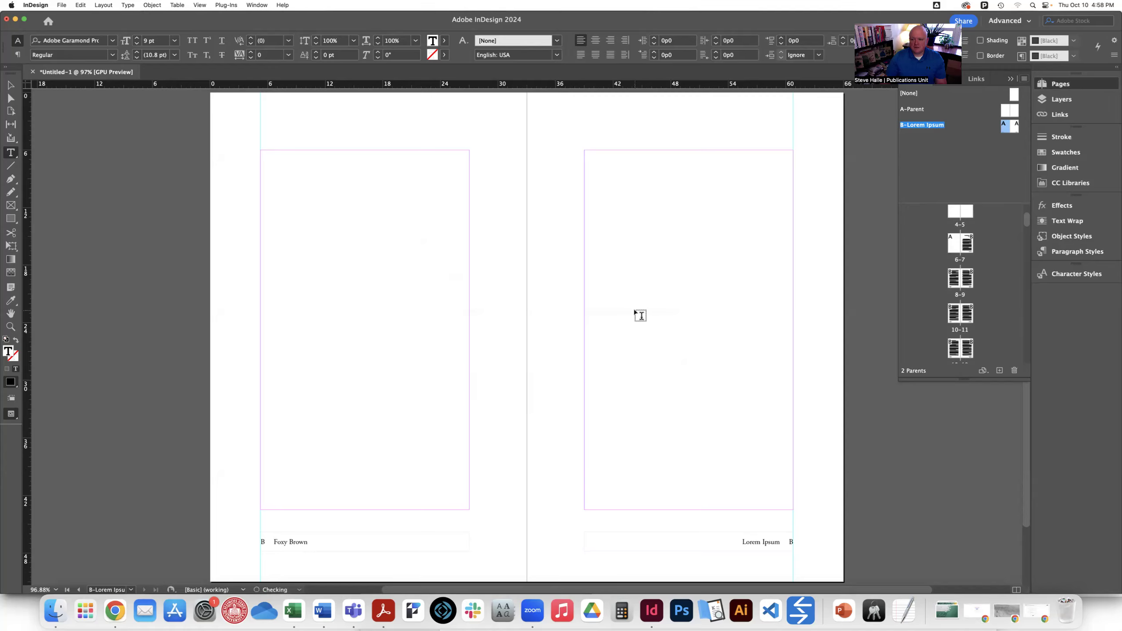
double_click(968, 315)
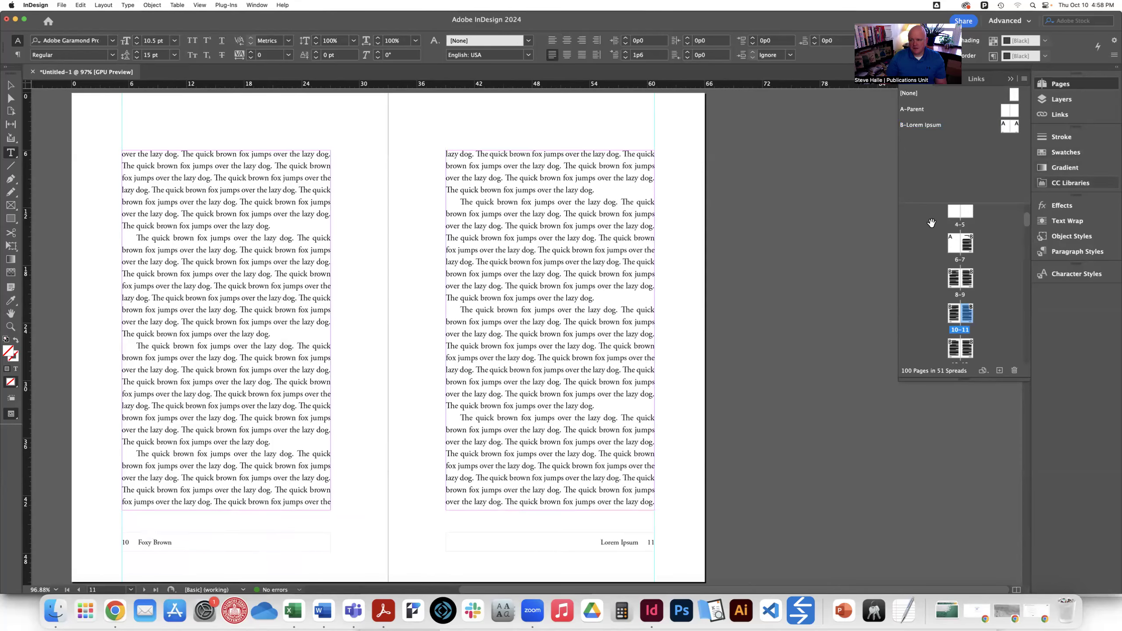
scroll(927, 264, "down", 3)
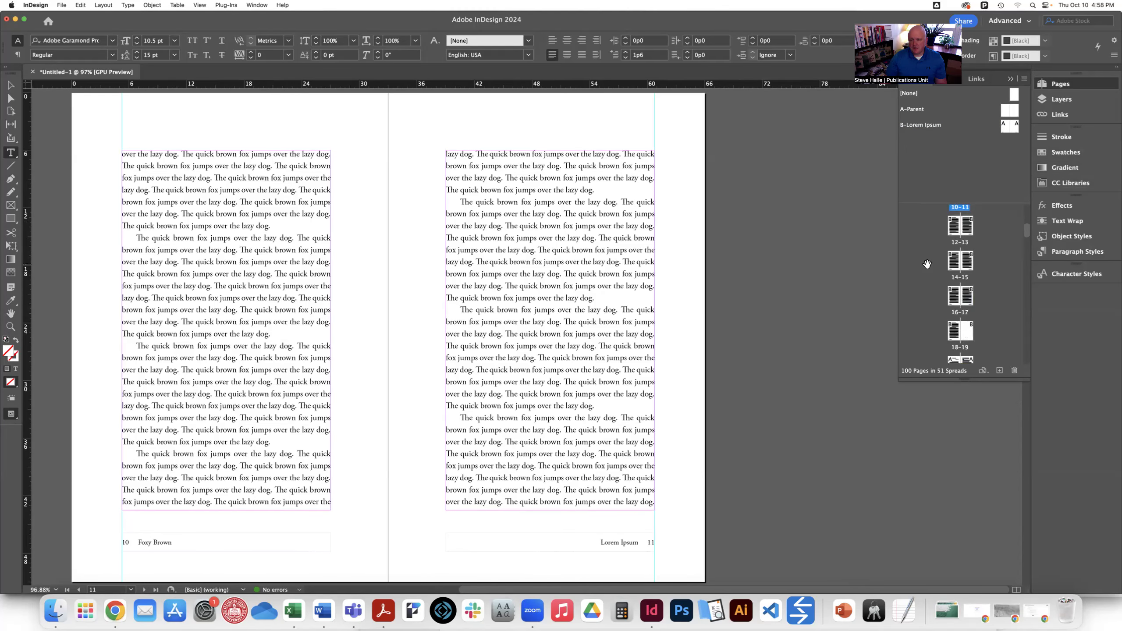
scroll(927, 264, "down", 2)
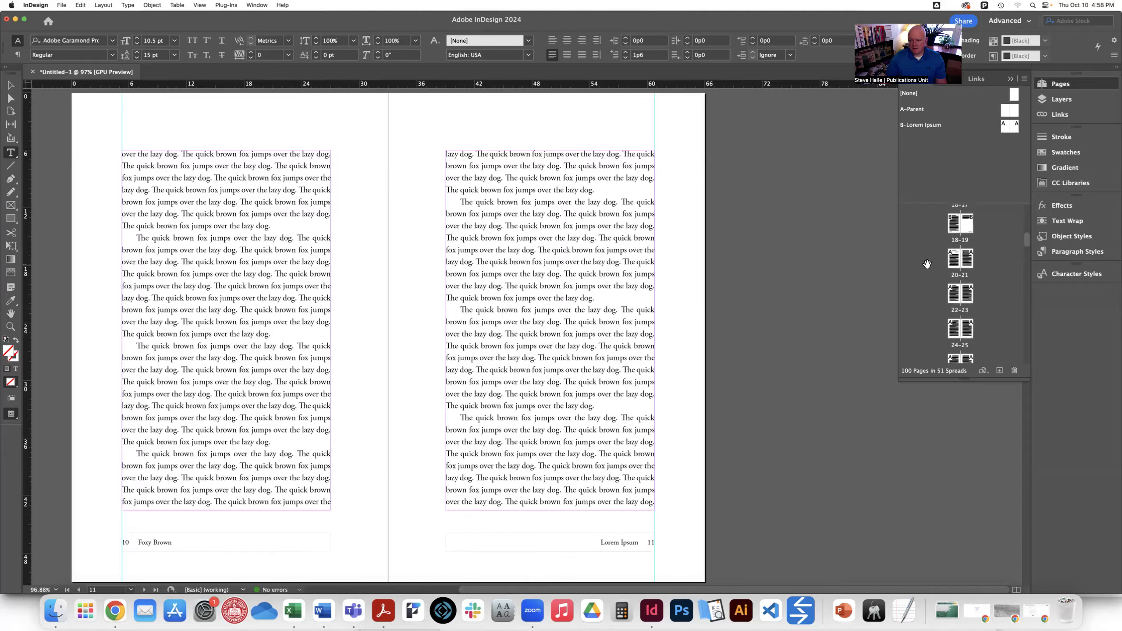
Create a new parent spread with prefix C, named Exposition and based on A-Parent, for the chapter opening on page 20
double_click(951, 261)
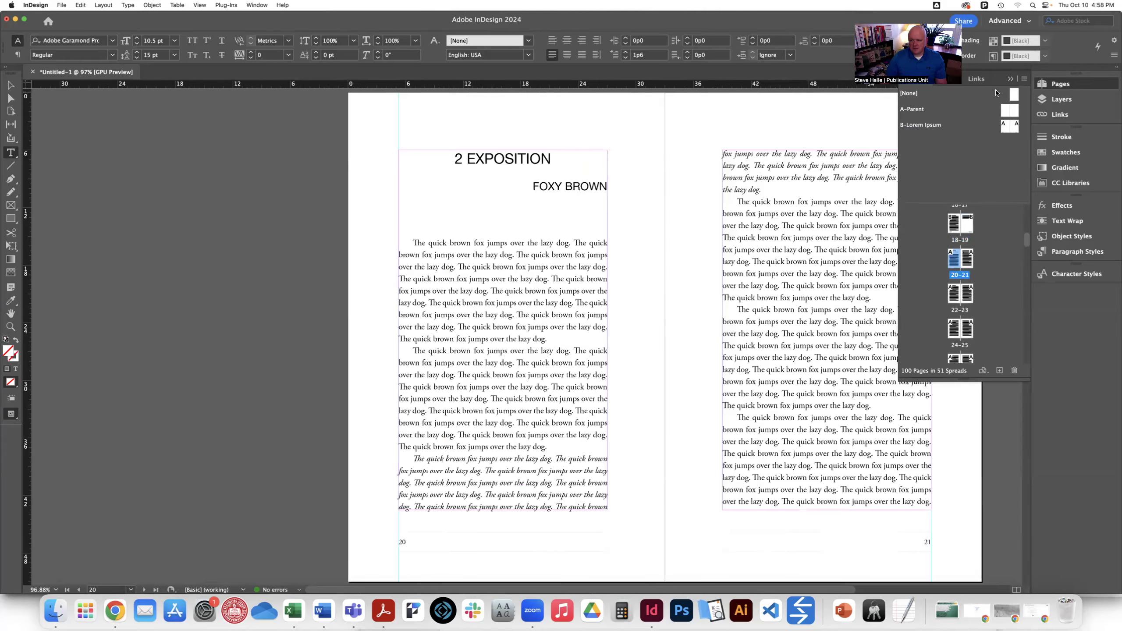
left_click(1023, 78)
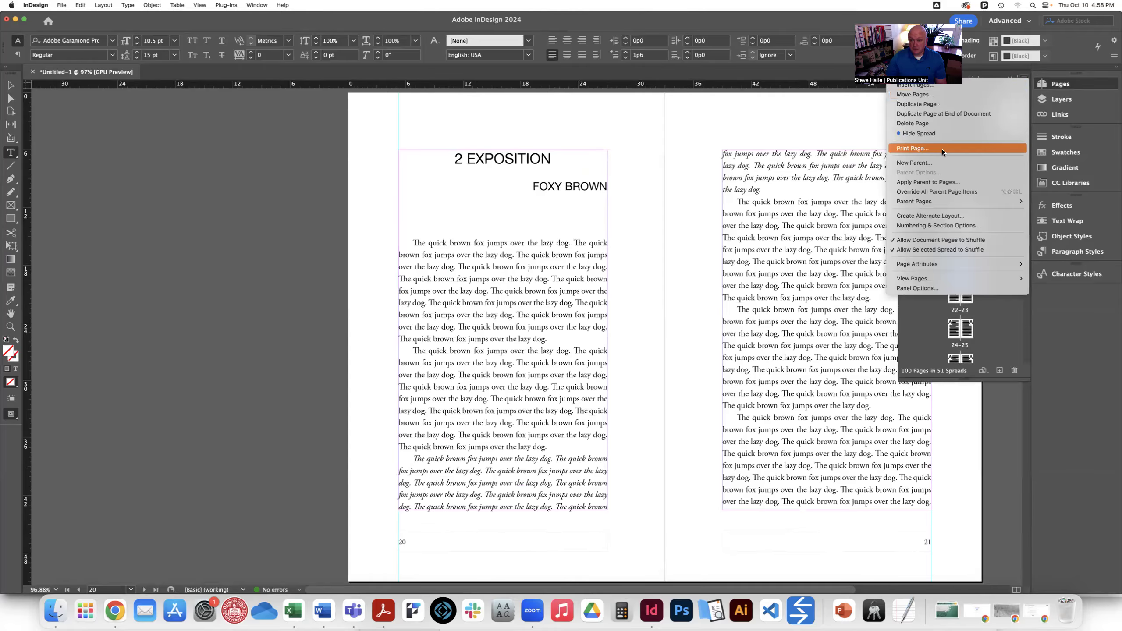
left_click(937, 166)
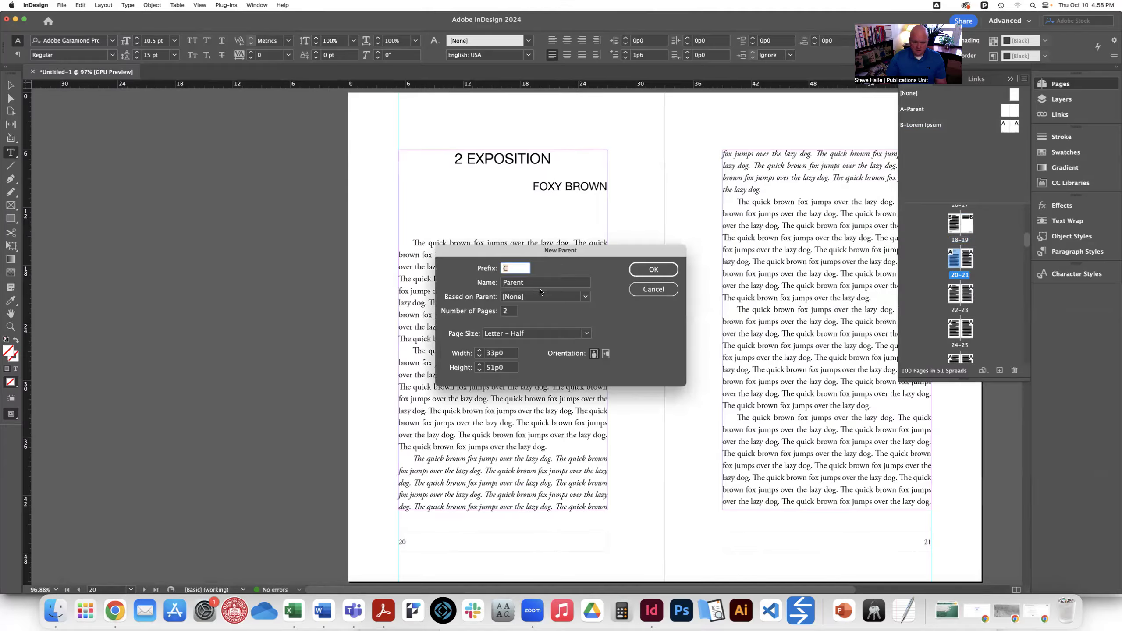
key("Tab")
type("Exposit")
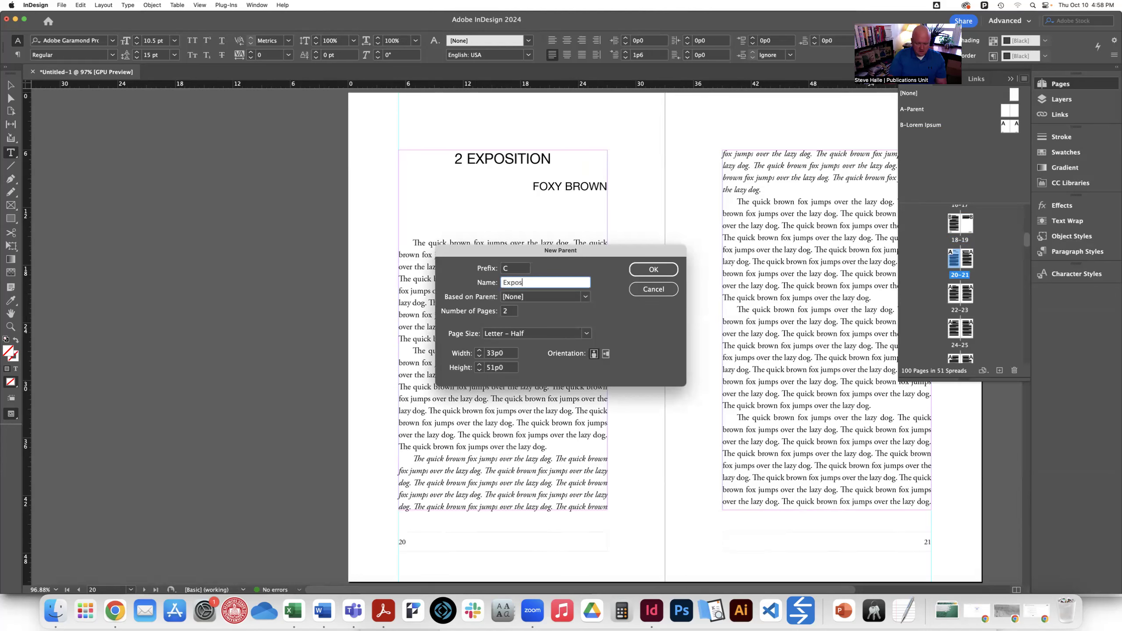
left_click(526, 296)
left_click(527, 319)
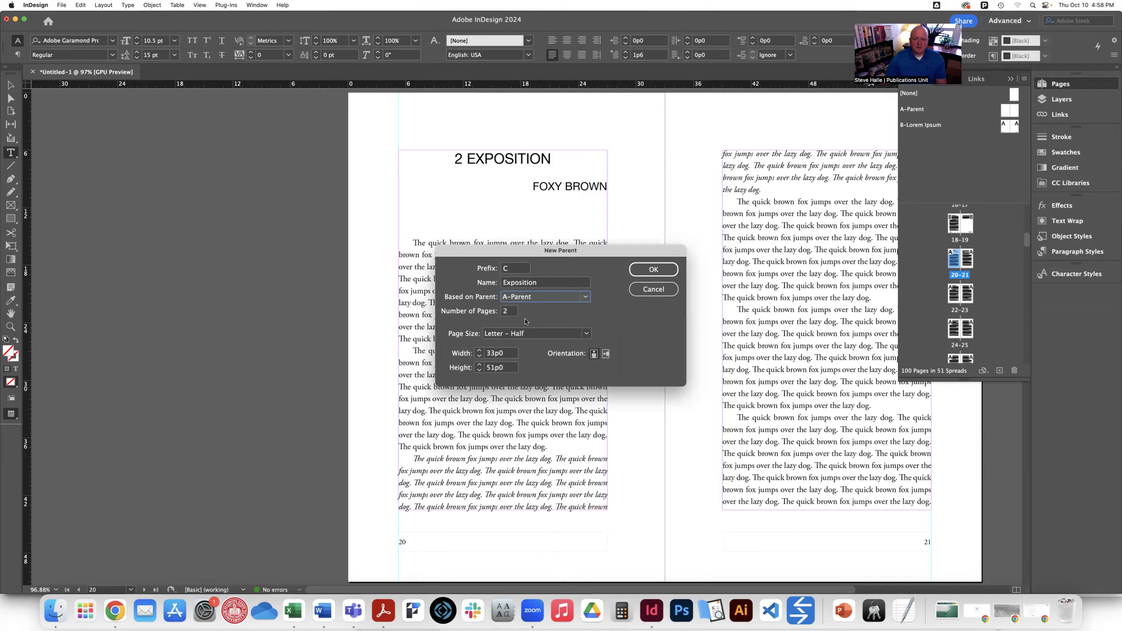
left_click_drag(546, 286, 492, 286)
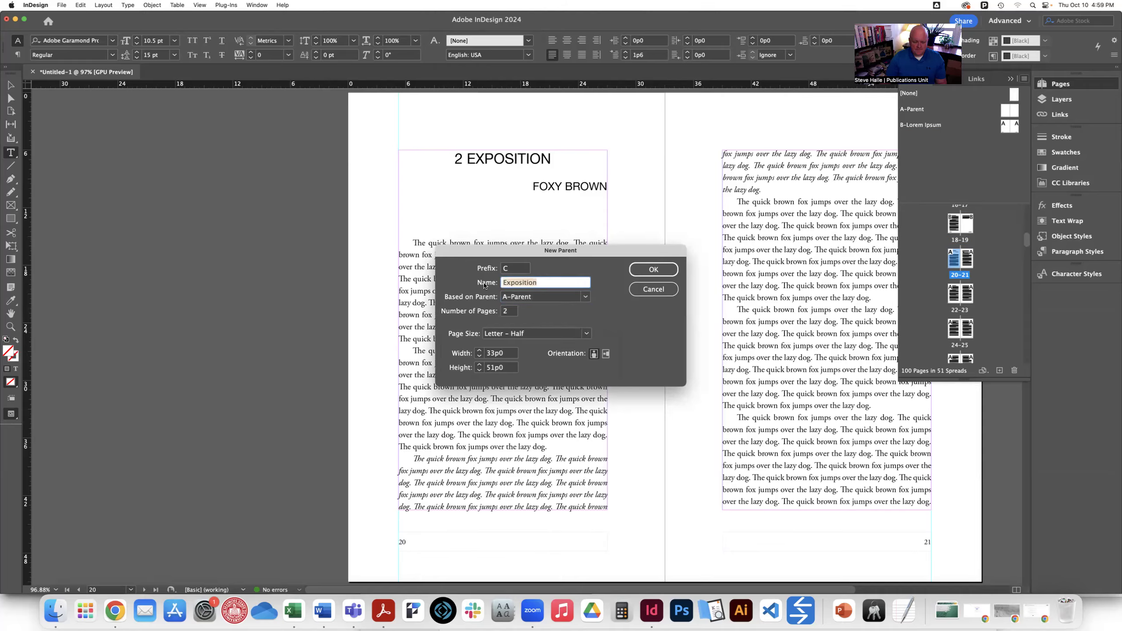
left_click(659, 270)
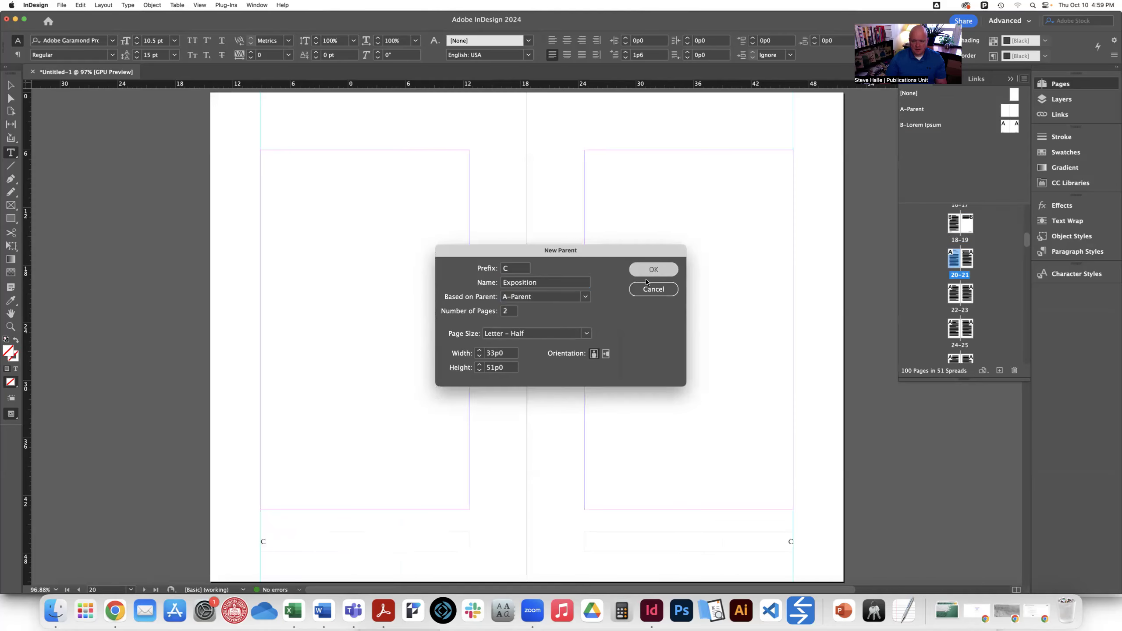
Override the C-Exposition footers, adding the chapter title Exposition before the recto page marker and the author's full name after the verso marker
left_click(748, 542)
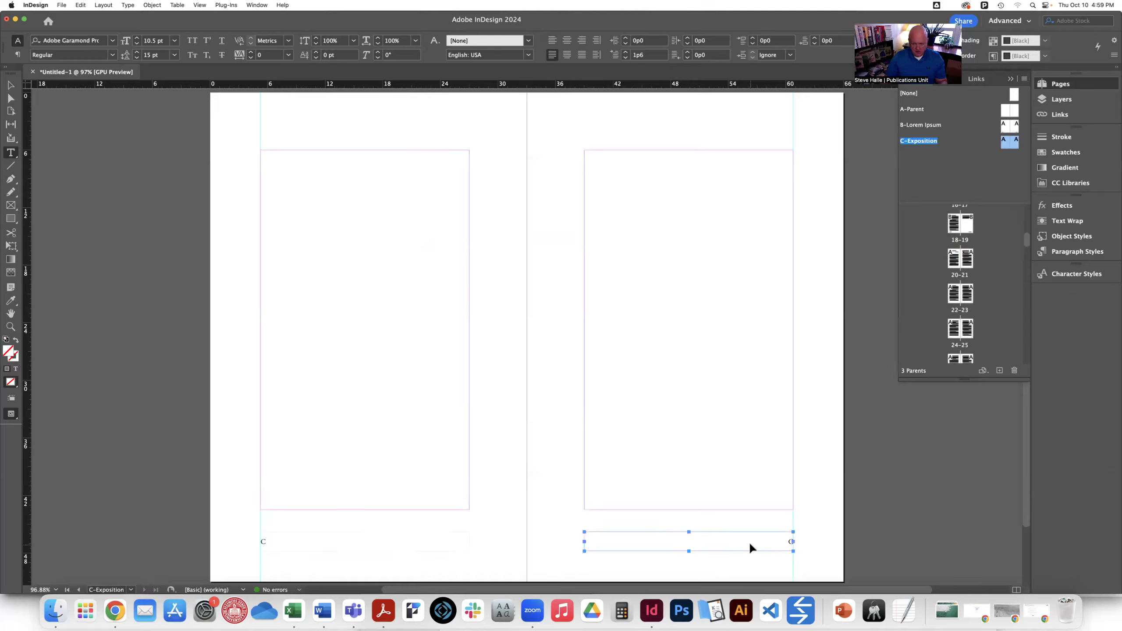
left_click(777, 541)
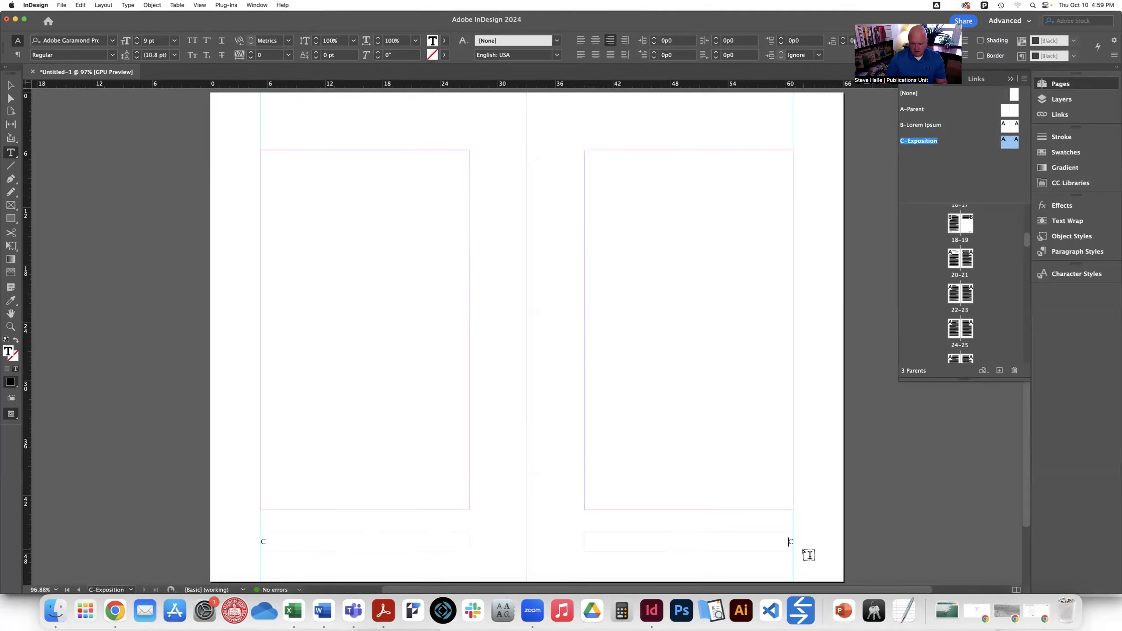
type("Exposition")
left_click(277, 546)
left_click(273, 541)
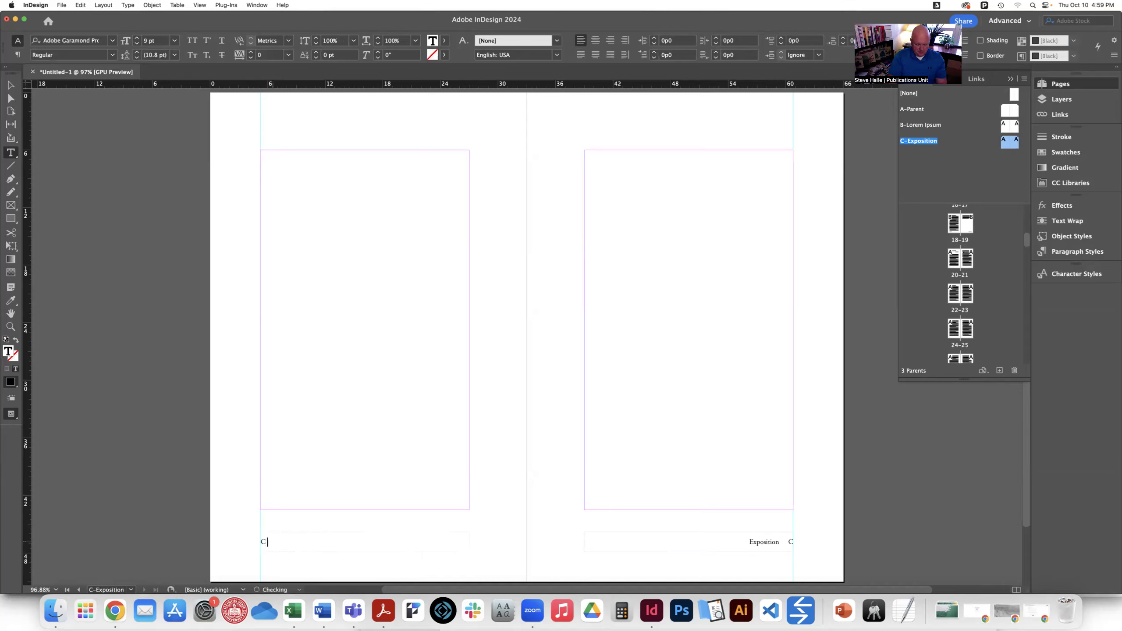
type("Foxy Brown")
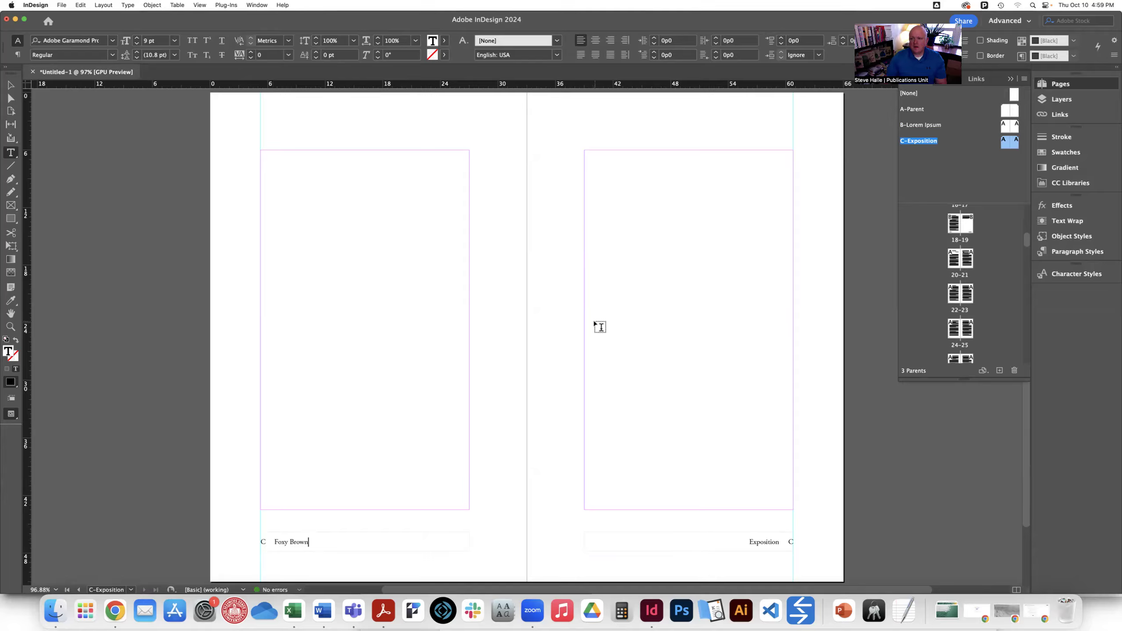
Apply the C-Exposition parent to pages 21-32
scroll(924, 296, "down", 3)
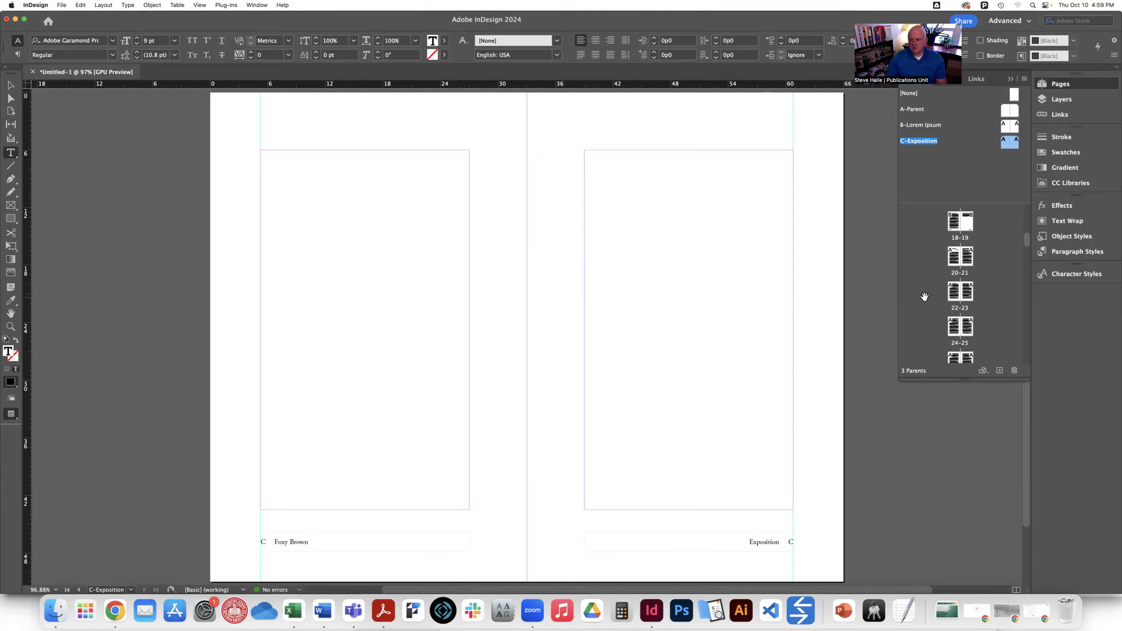
scroll(924, 296, "down", 4)
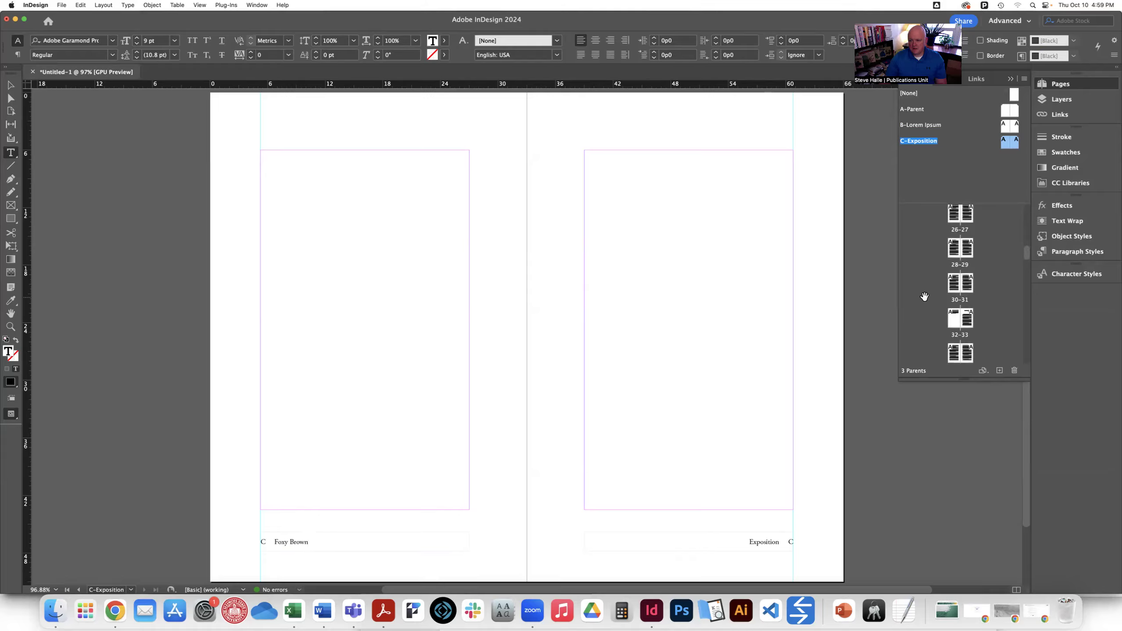
left_click(1023, 78)
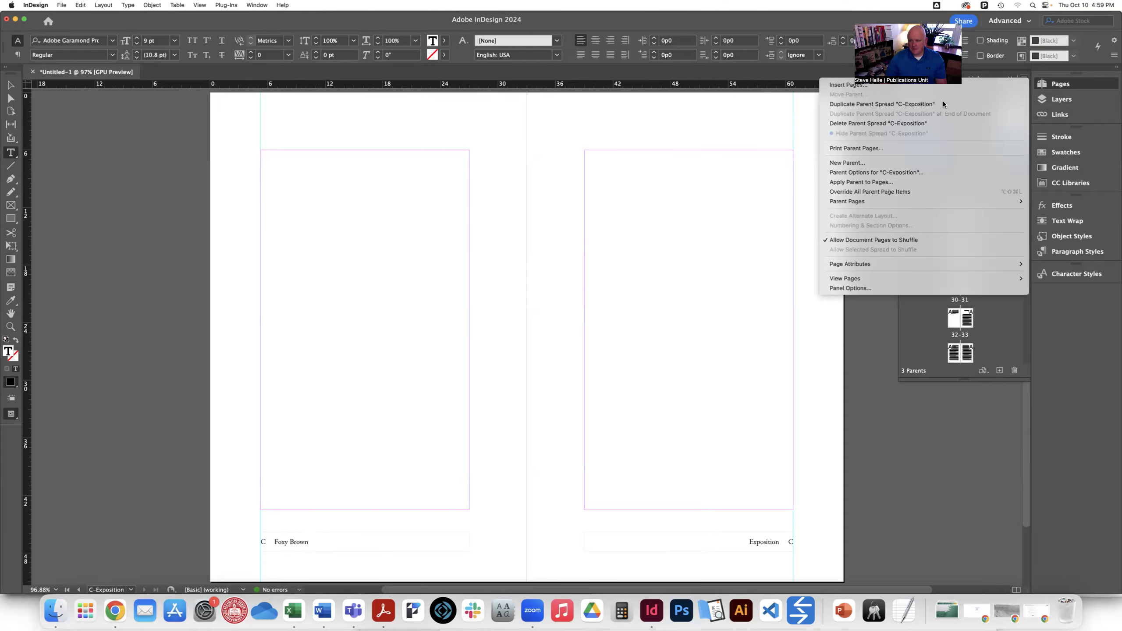
left_click(881, 181)
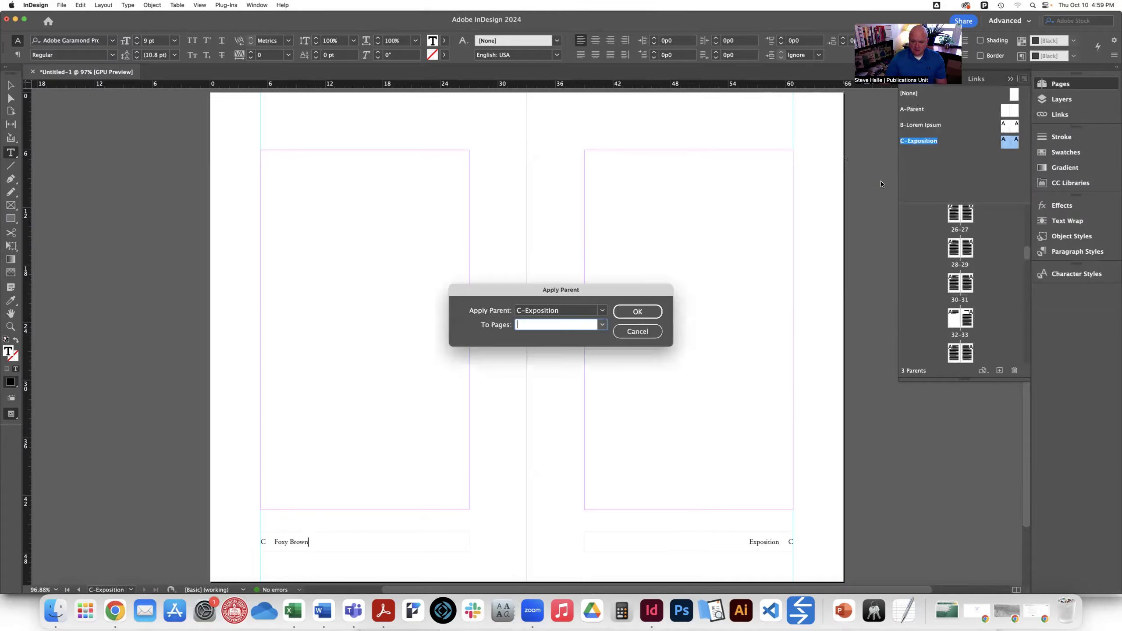
type("21-32")
key("Return")
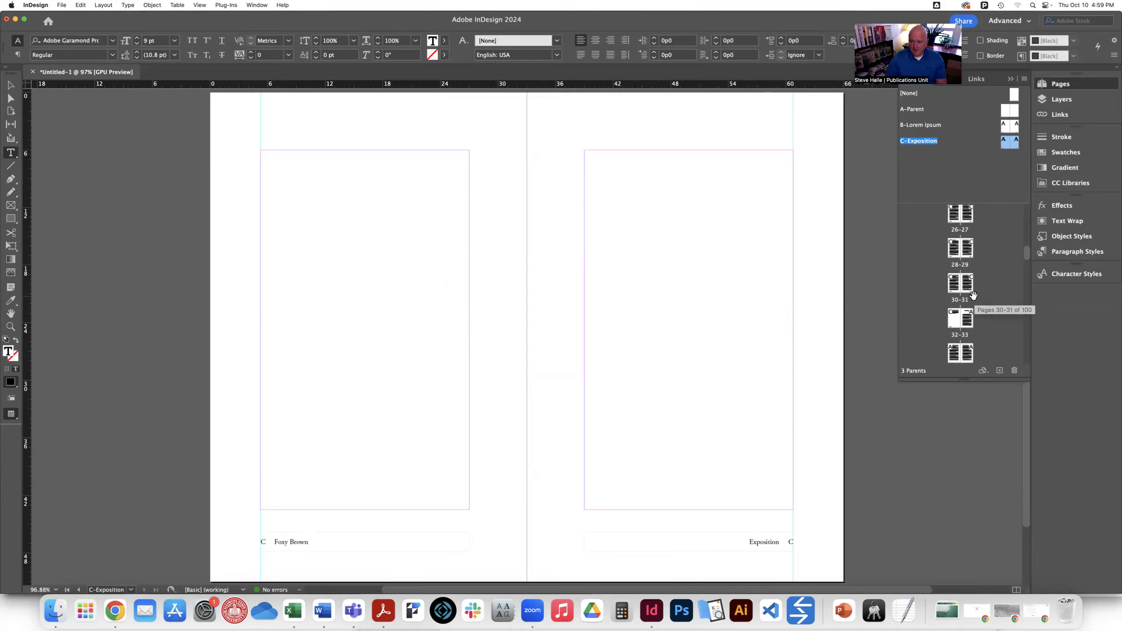
Create a new parent spread with prefix D, named Rising Action and based on A-Parent, for the chapter opening on page 33
double_click(967, 315)
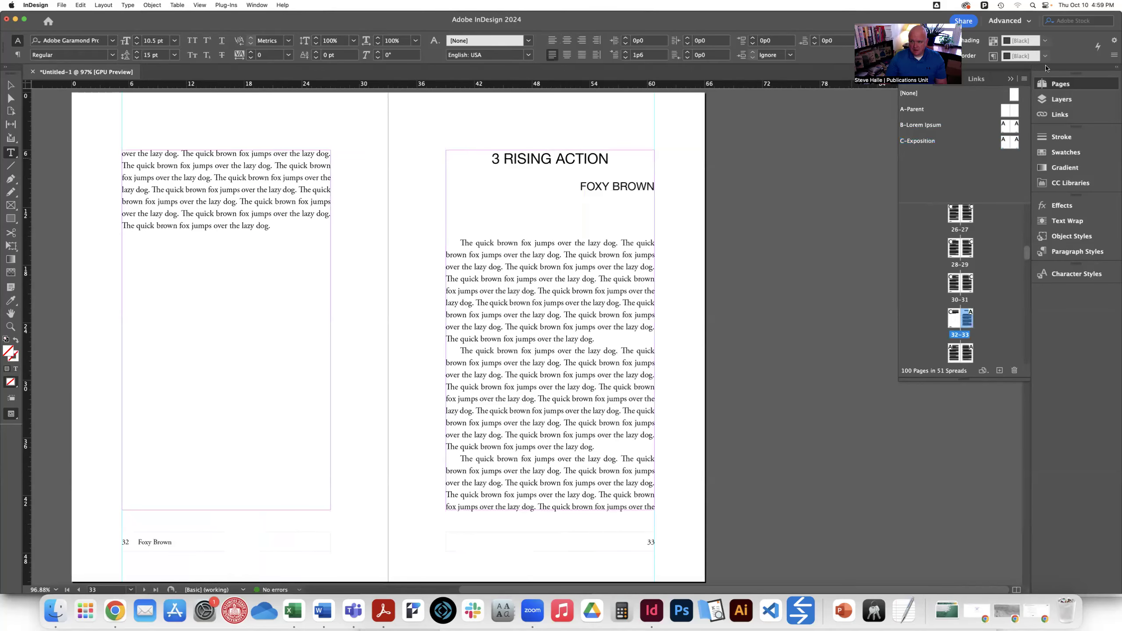
left_click(1024, 79)
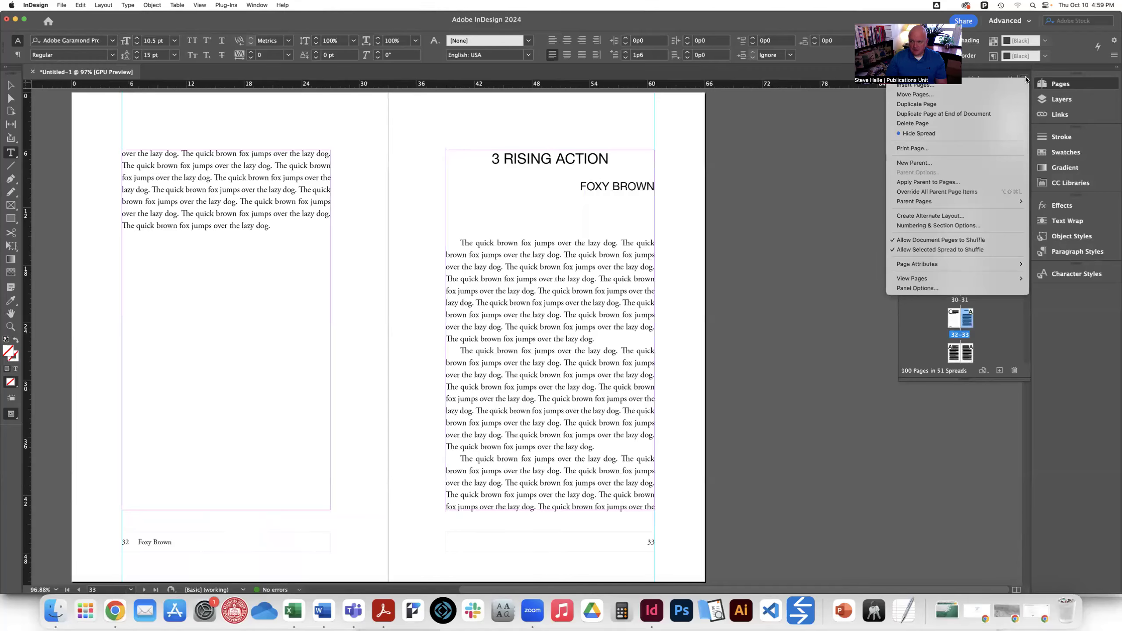
left_click(923, 159)
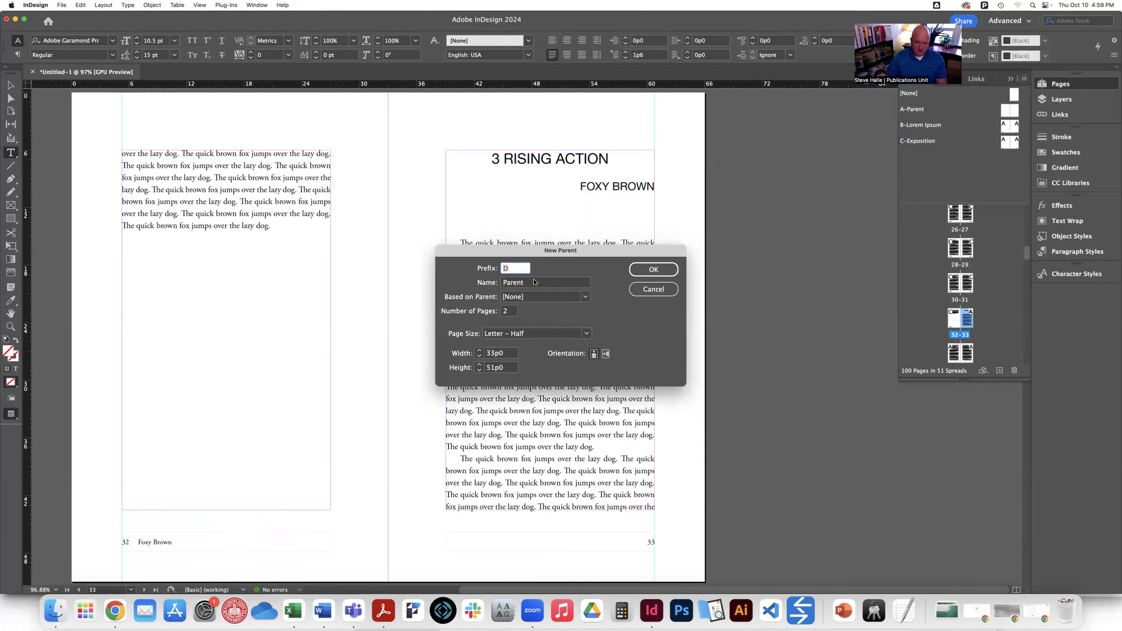
key("Tab")
type("Rising Action")
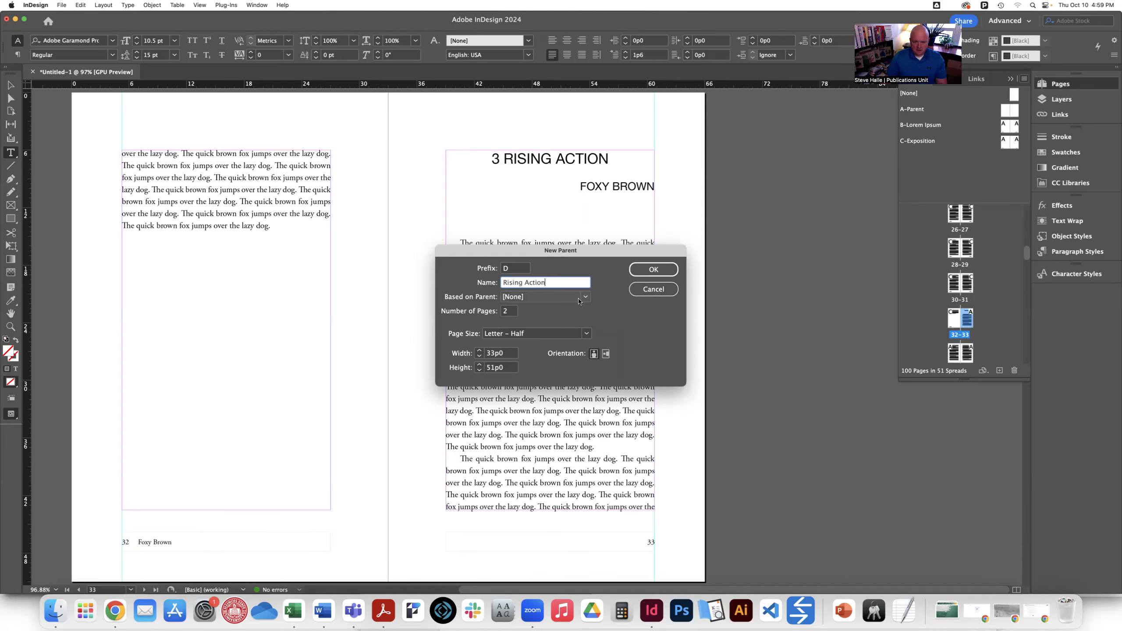
left_click(543, 297)
left_click(546, 319)
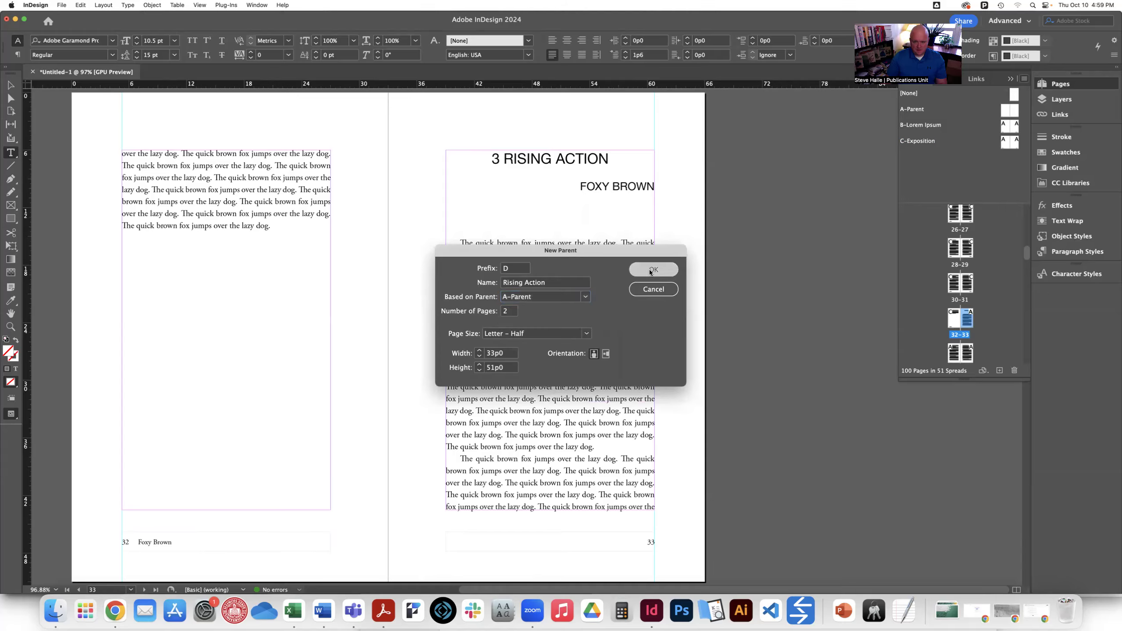
left_click(649, 269)
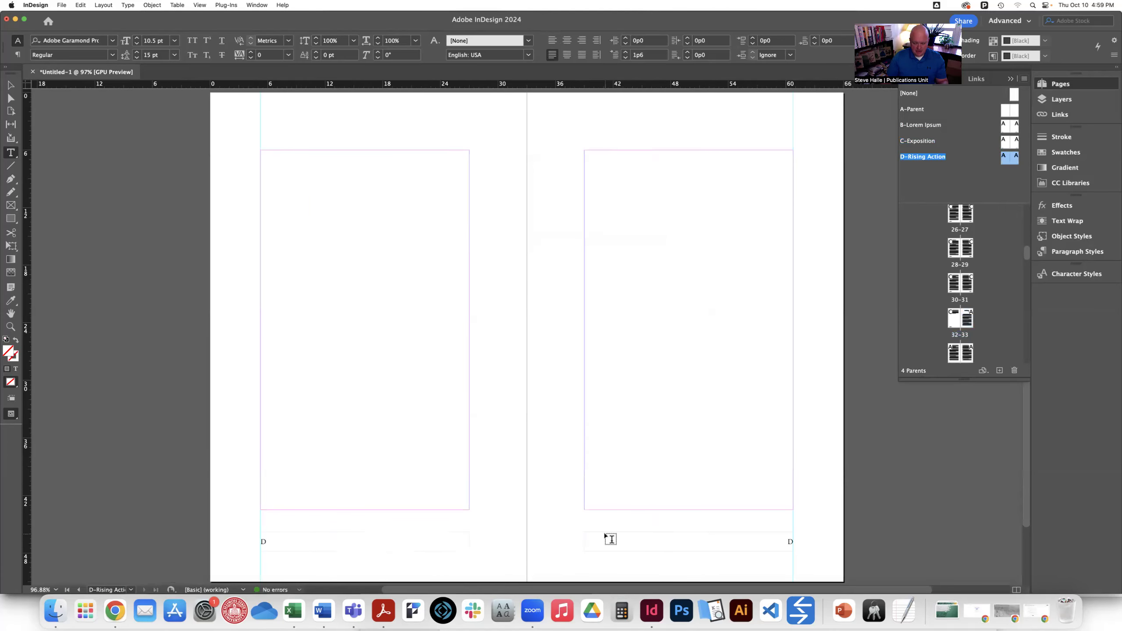
Override the D-Rising Action footers, adding the title Rising Action before the recto page marker and the author's full name after the verso marker
left_click(640, 540)
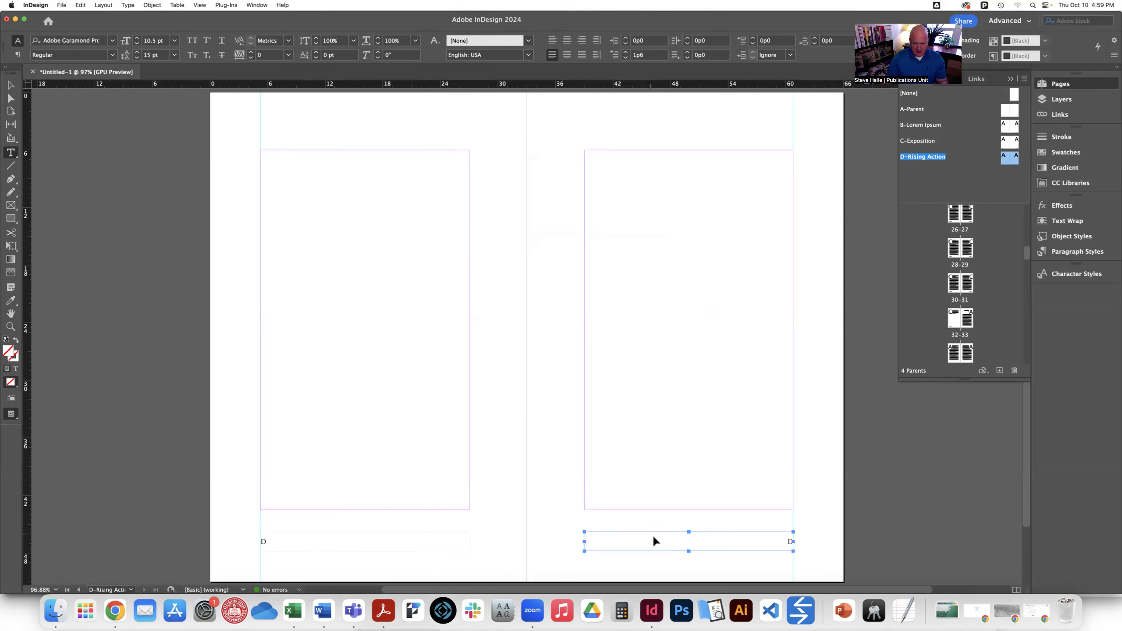
left_click(790, 543)
type("Rsi")
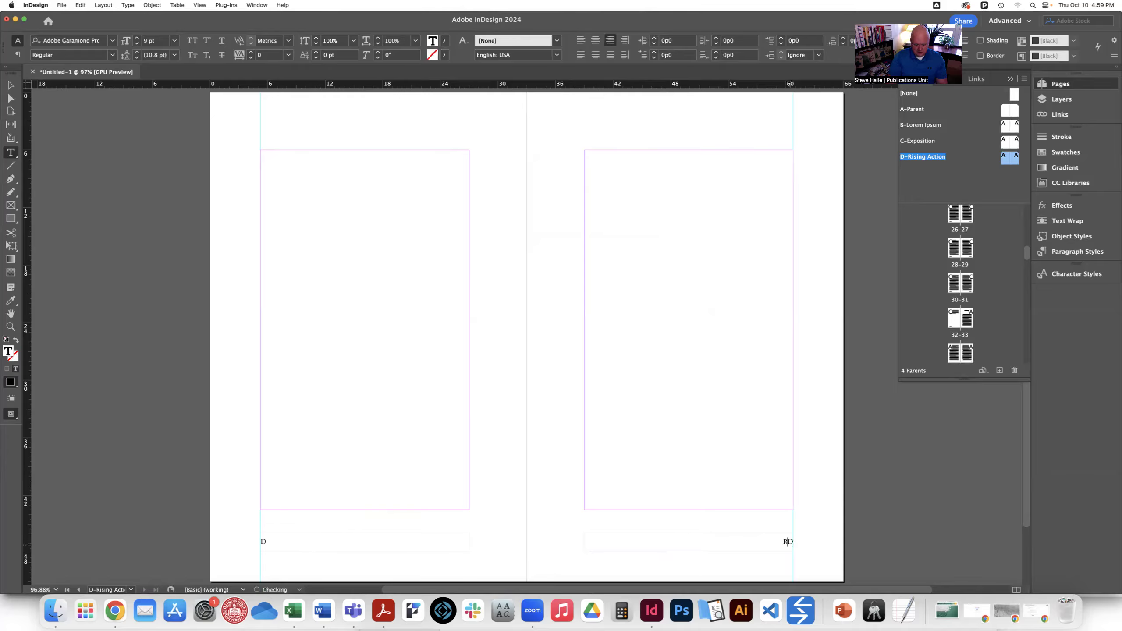
type("ing Action")
left_click(272, 542)
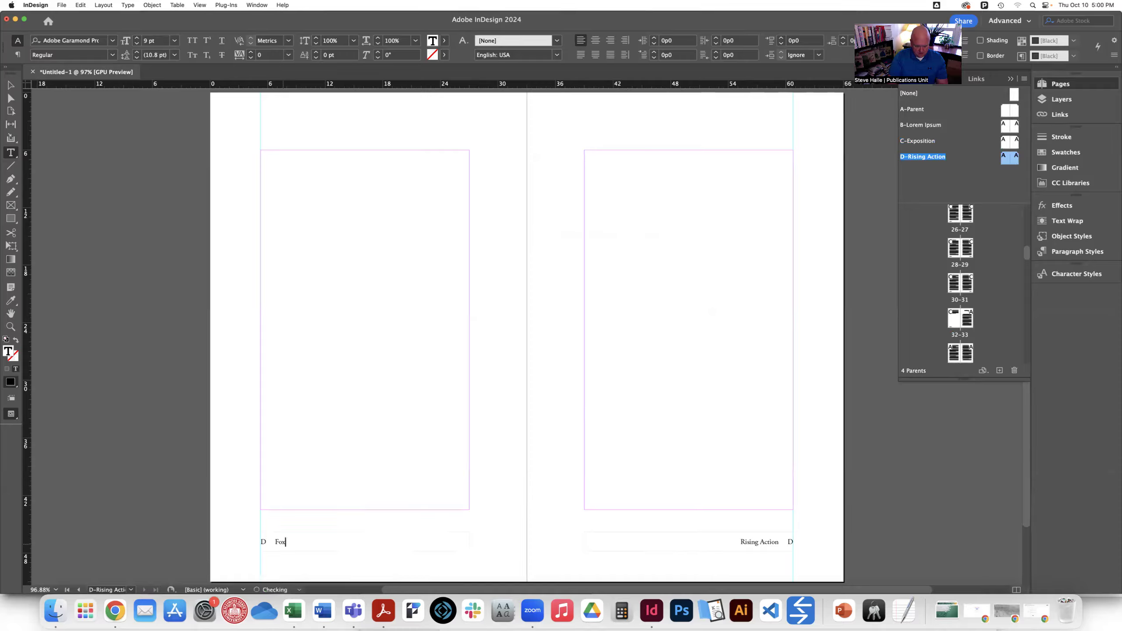
key("BackSpace")
key("BackSpace")
Find the last page of the Rising Action chapter and apply the D-Rising Action parent to pages 33-45
scroll(916, 324, "down", 10)
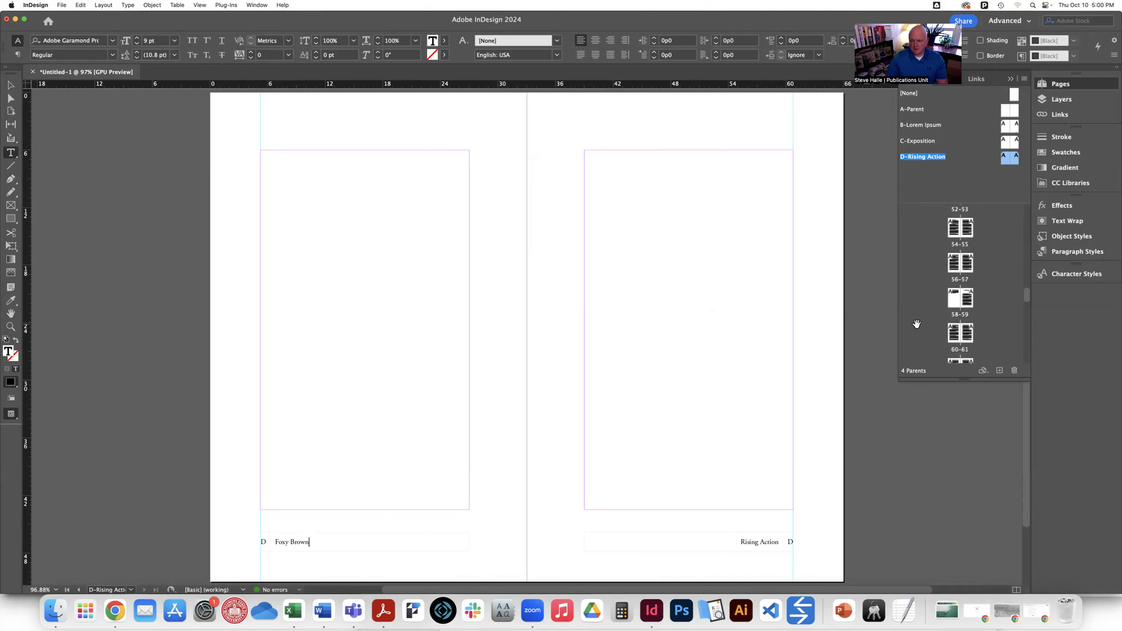
scroll(921, 241, "up", 1)
scroll(921, 240, "up", 2)
scroll(922, 240, "up", 2)
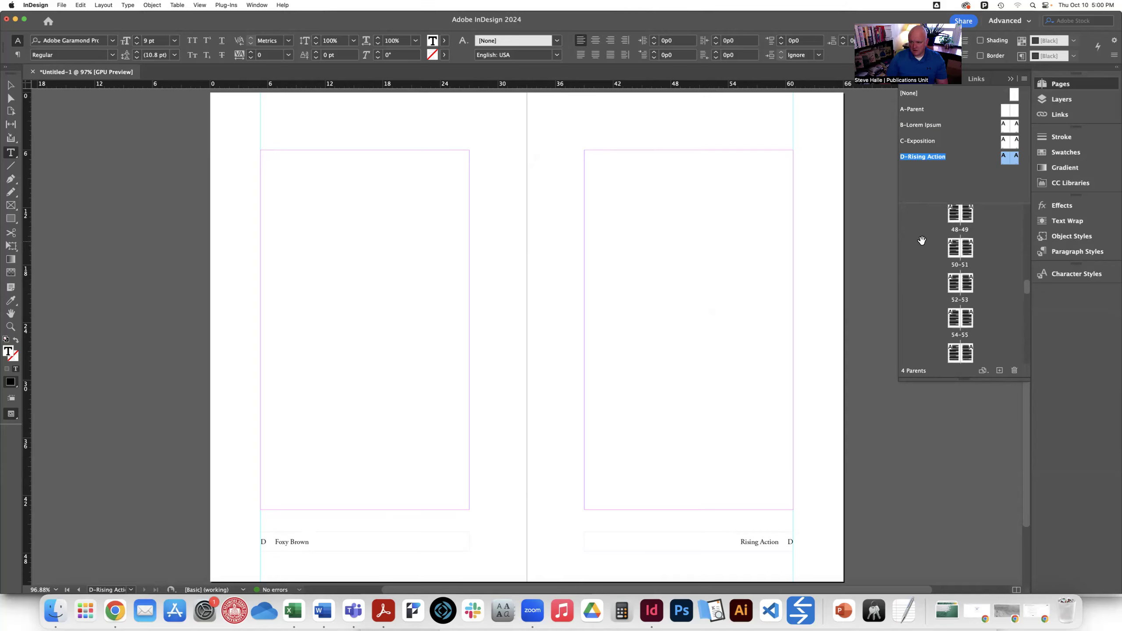
scroll(922, 241, "up", 2)
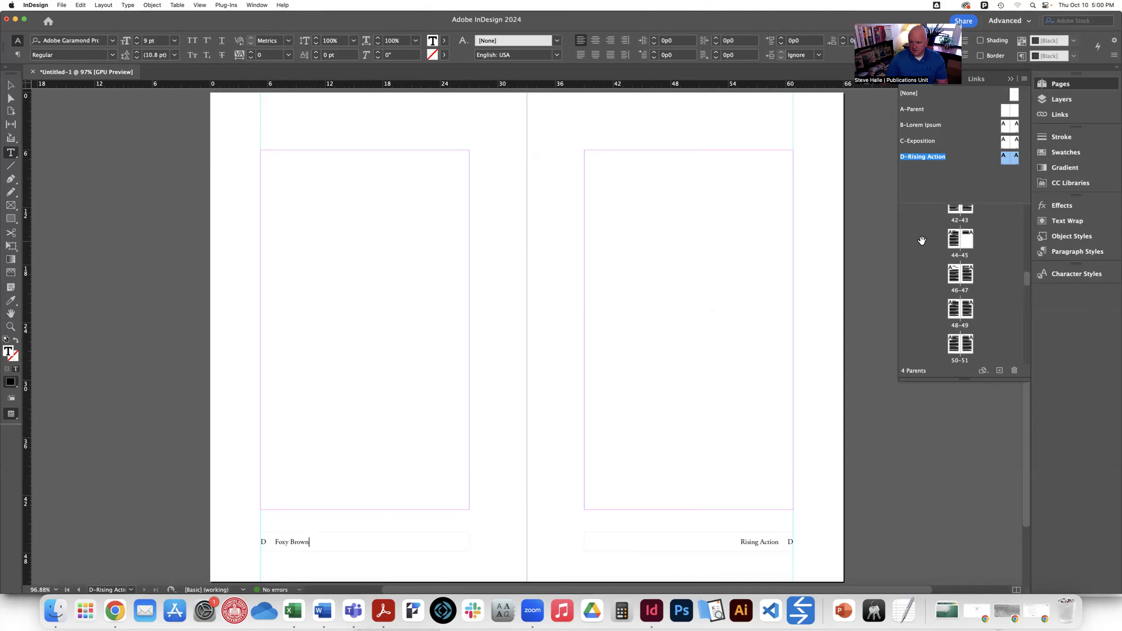
left_click(1024, 78)
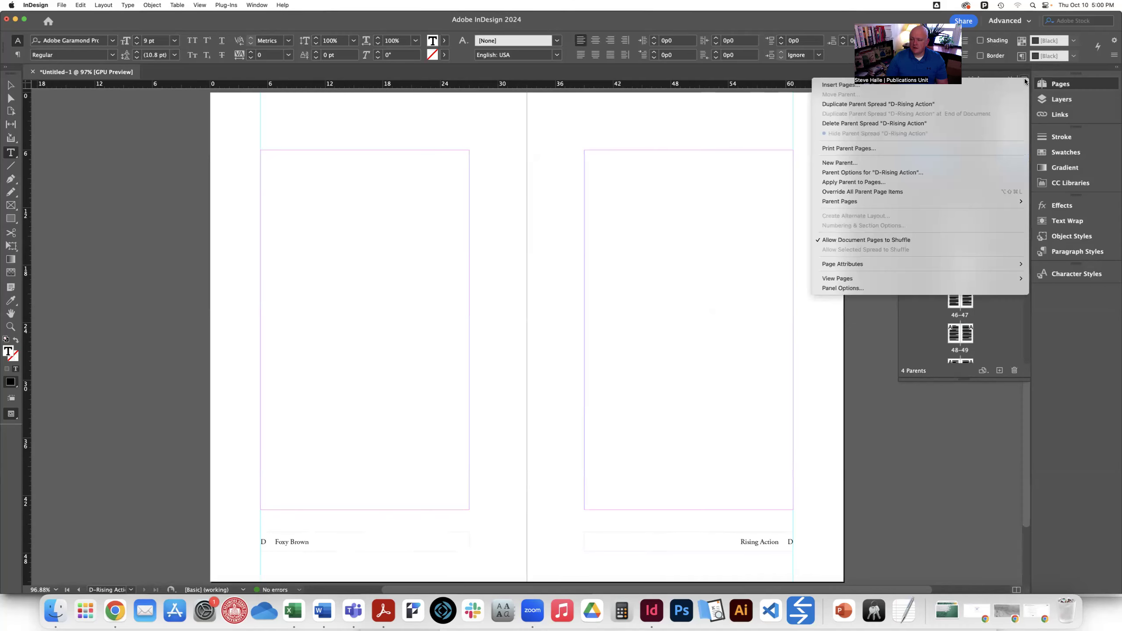
left_click(894, 181)
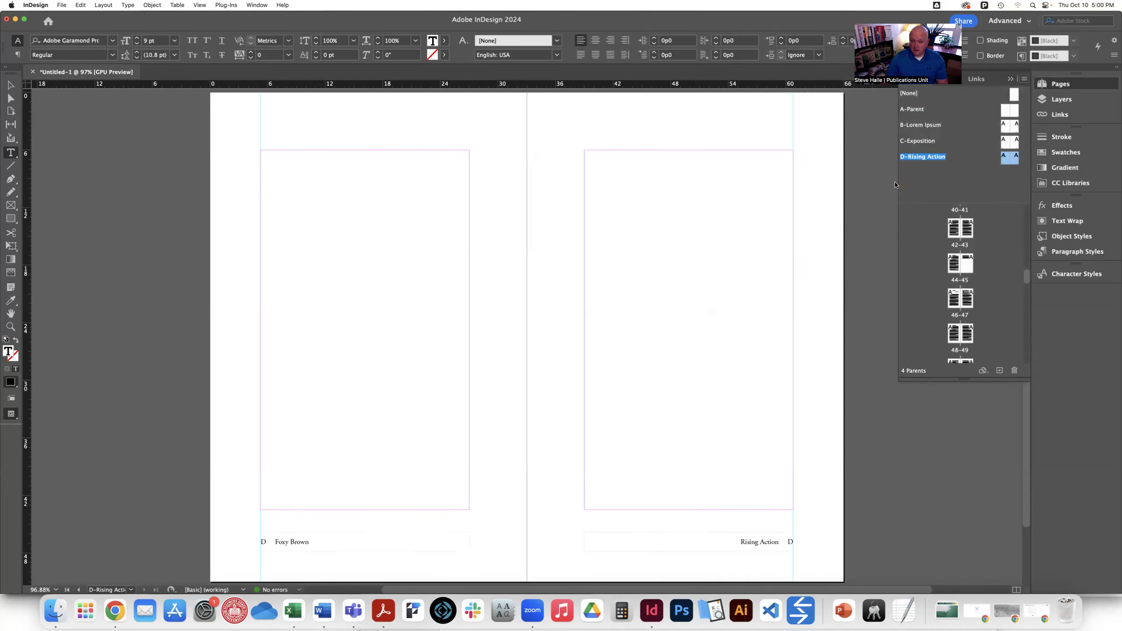
type("33-45")
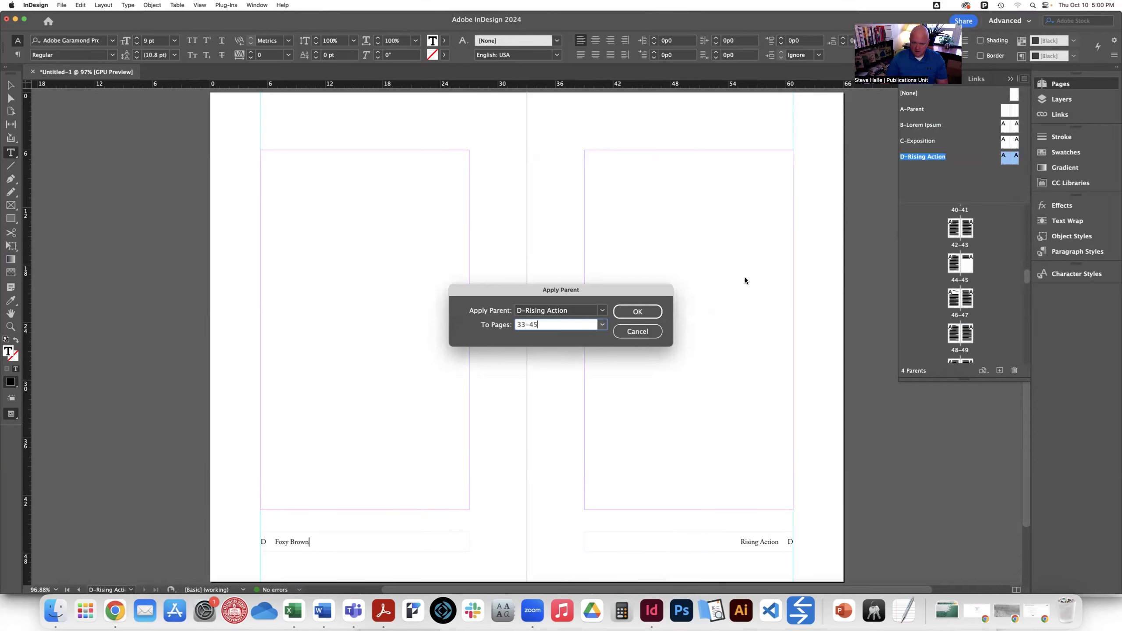
left_click(637, 312)
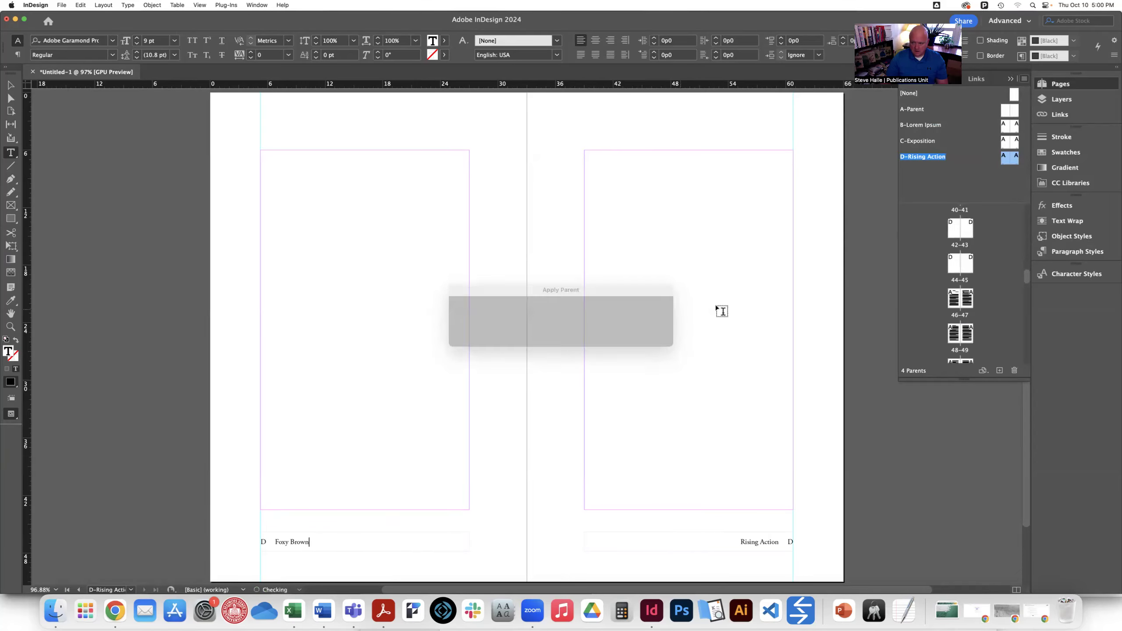
Create a new parent spread with prefix E, named Climax and based on A-Parent, for the chapter opening on page 46
double_click(952, 301)
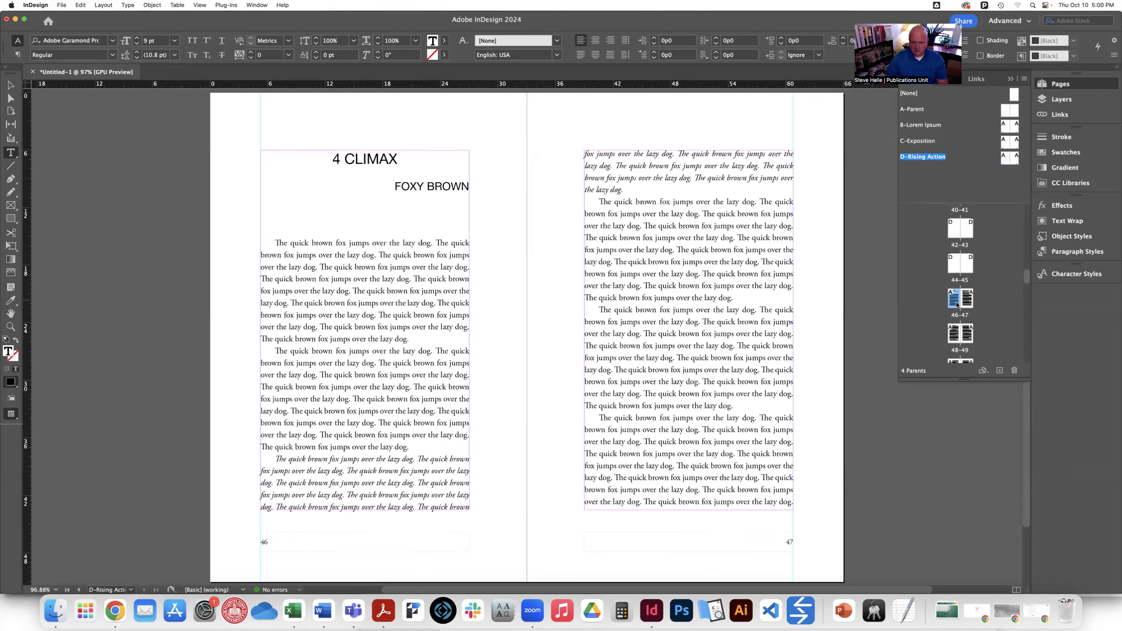
left_click(1024, 79)
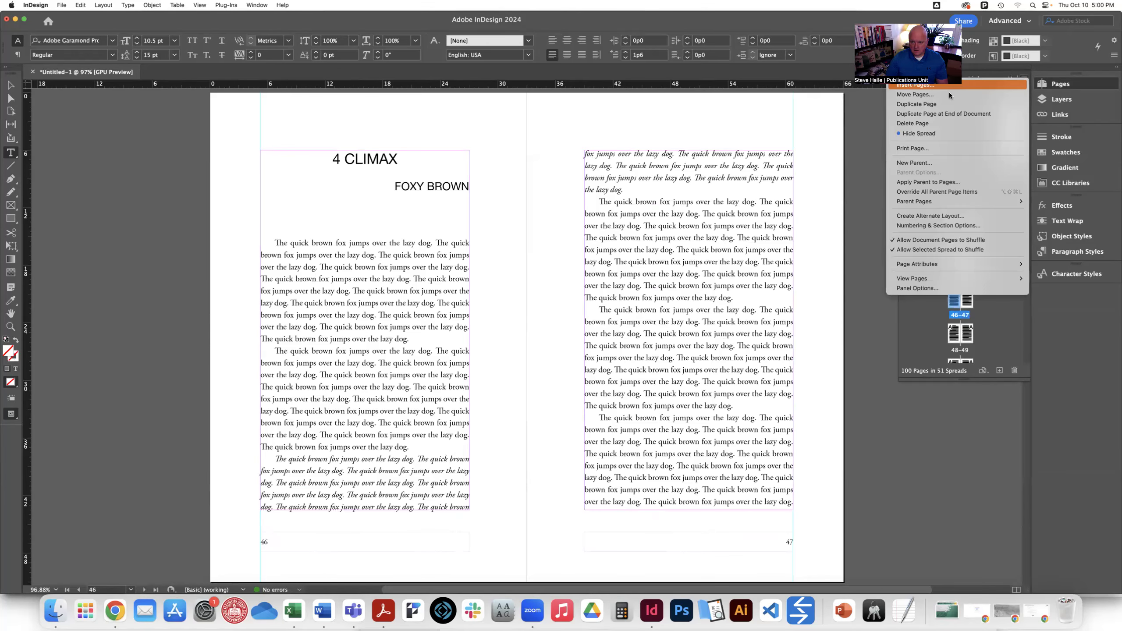
left_click(932, 161)
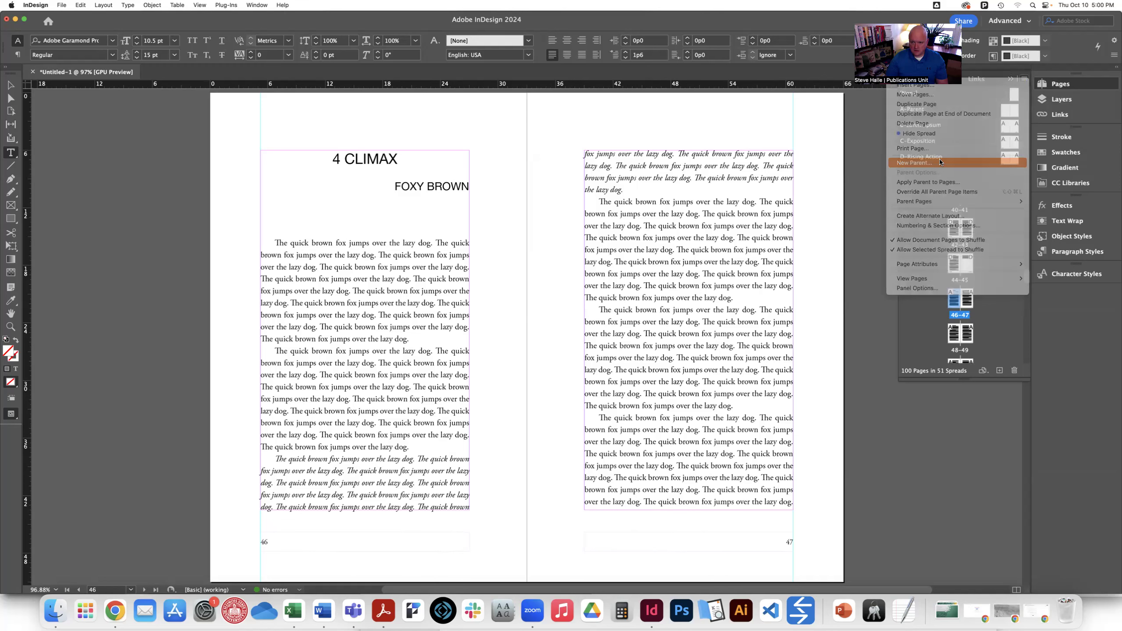
type("C")
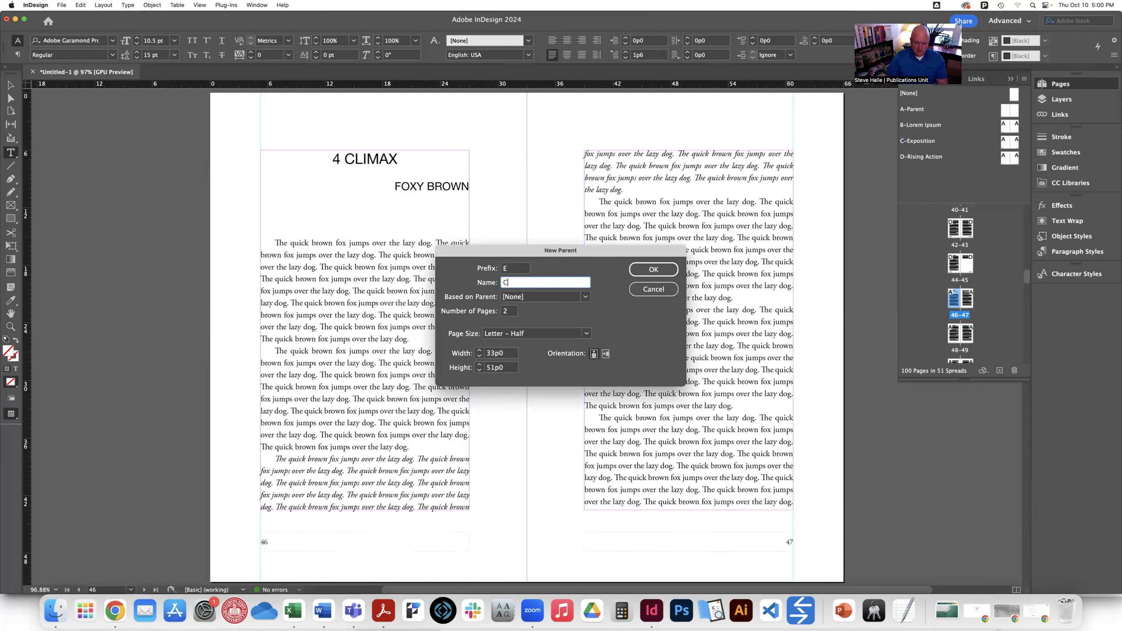
type("limax")
left_click(532, 297)
left_click(528, 316)
left_click_drag(528, 284, 489, 283)
left_click(656, 269)
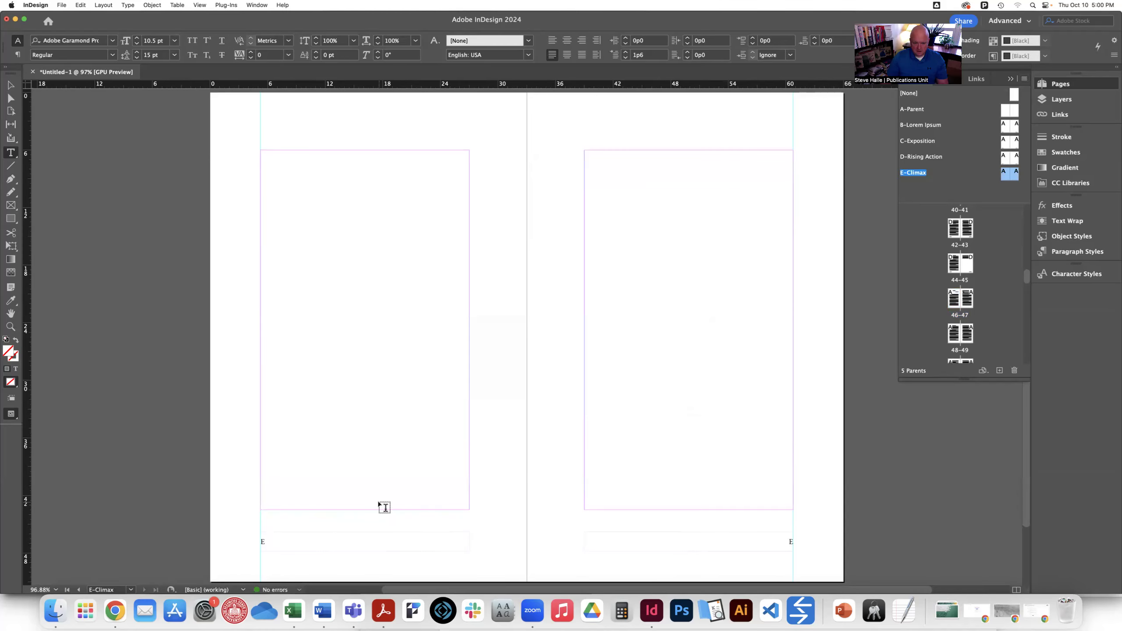
Override the E-Climax footers, adding the title Climax before the recto page marker and the author's full name after the verso marker
left_click(767, 548)
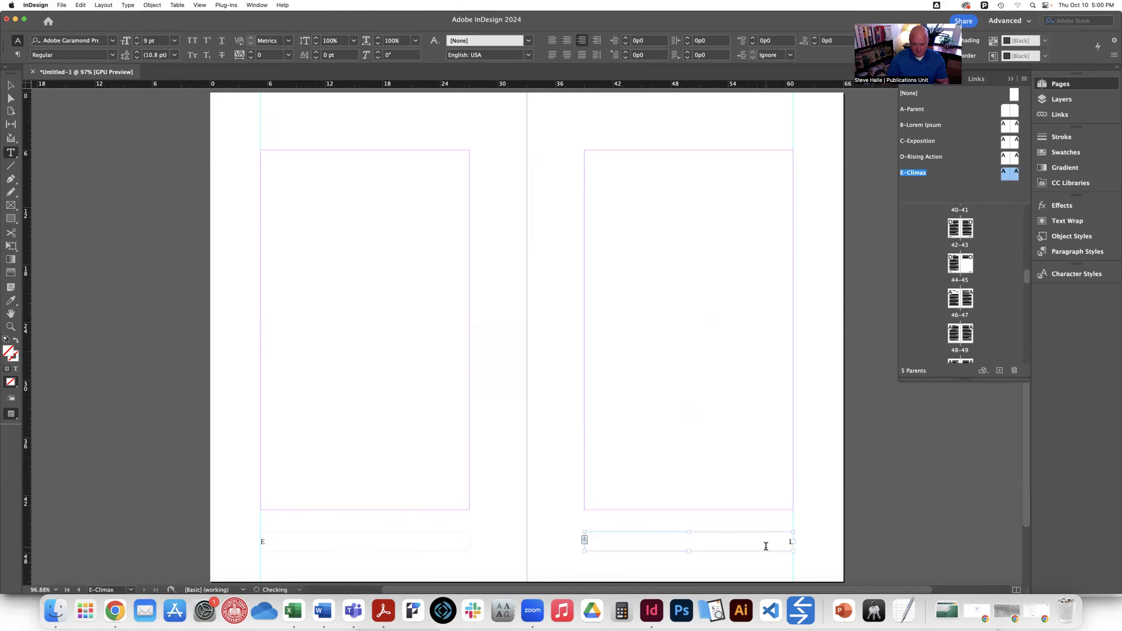
key("super+alt+shift+n")
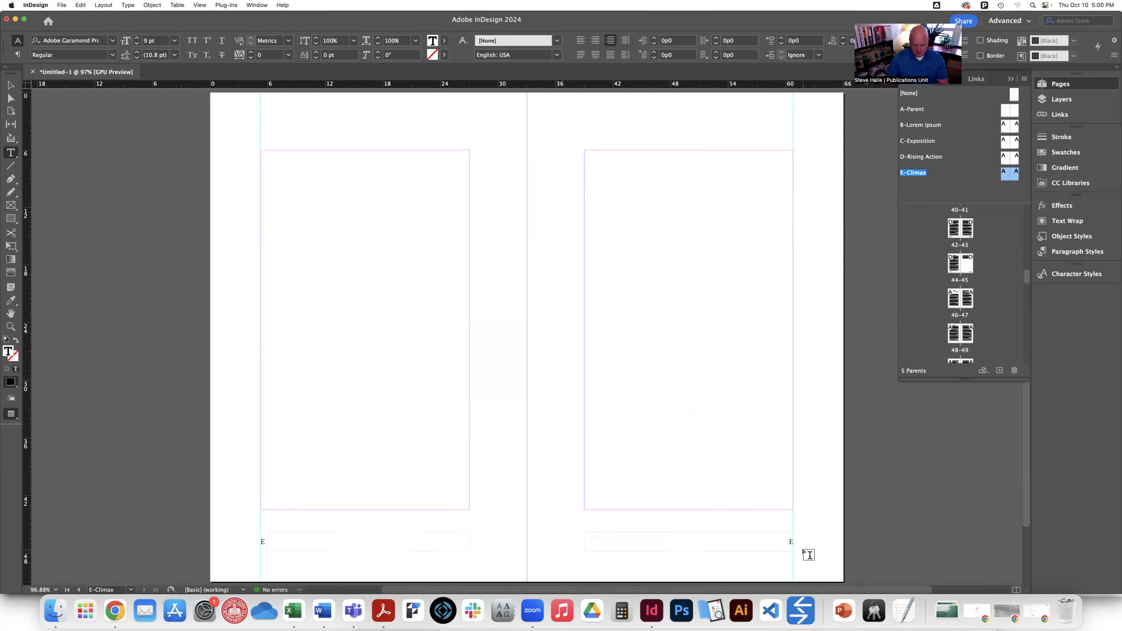
type("Climax")
left_click(272, 542, "shift+super")
left_click(272, 542)
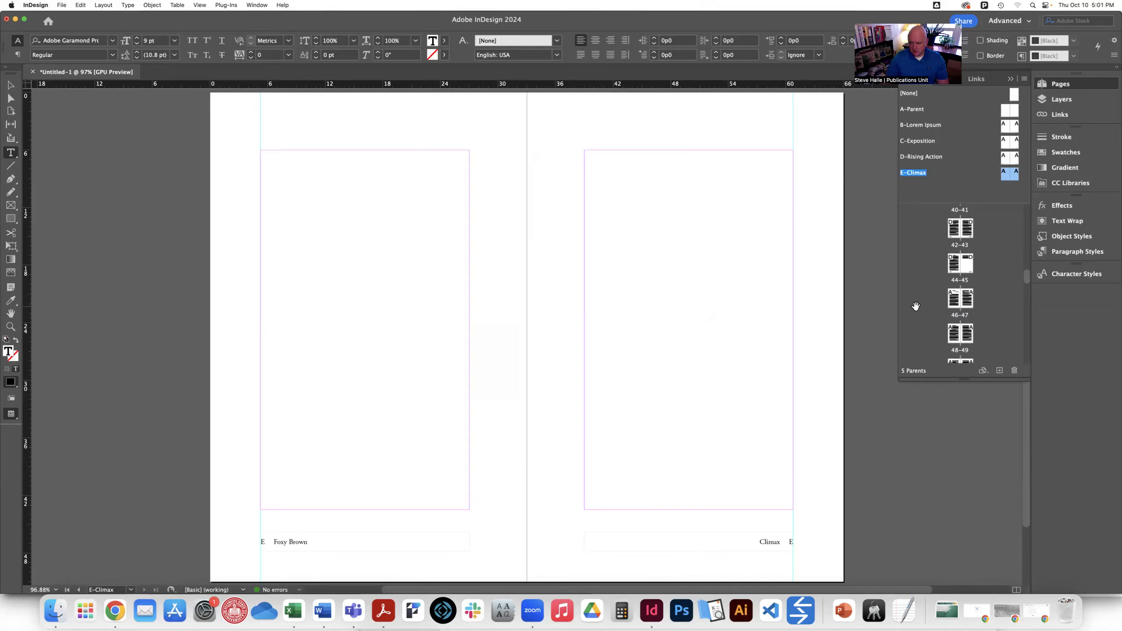
Find the last page of the Climax chapter and apply the E-Climax parent to pages 46-58
scroll(914, 306, "down", 5)
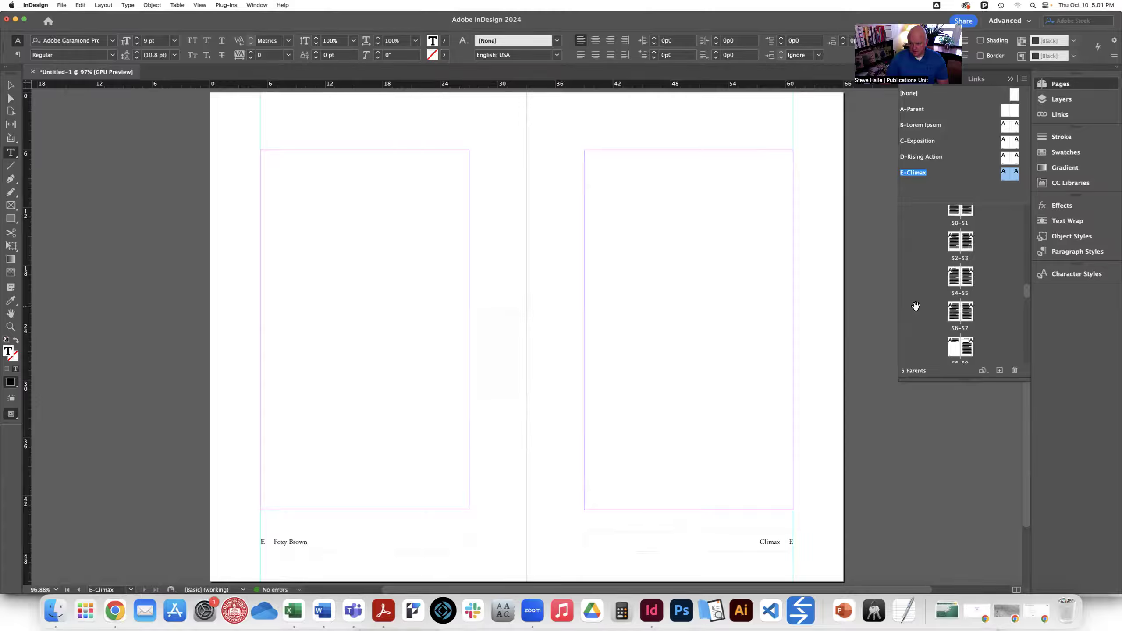
left_click(1023, 78)
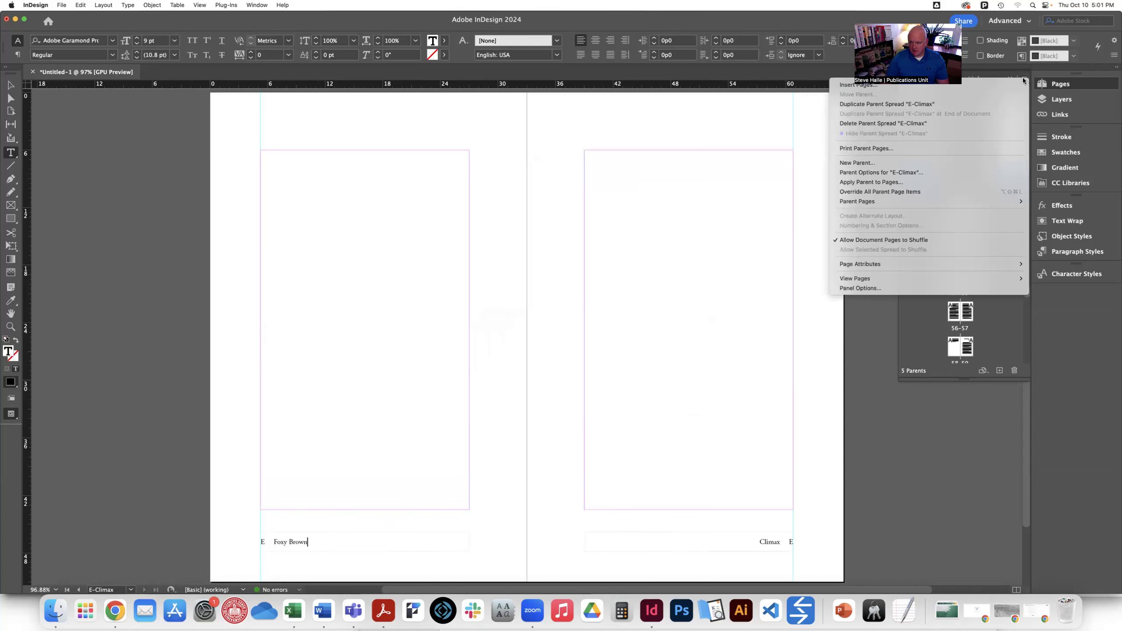
left_click(898, 181)
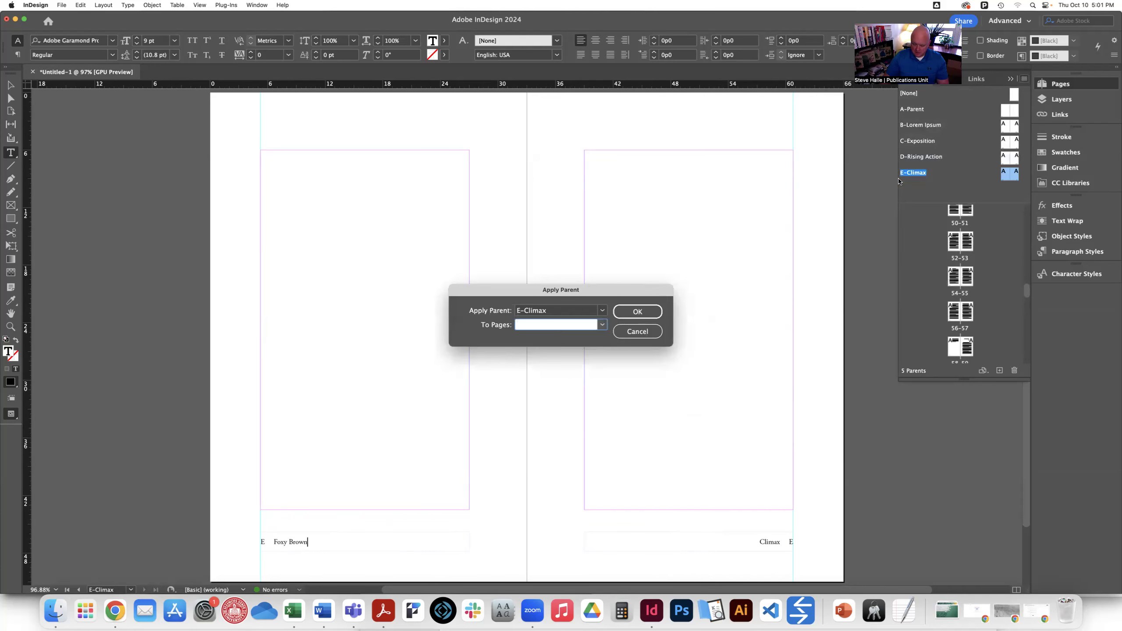
type("46-58")
left_click(643, 310)
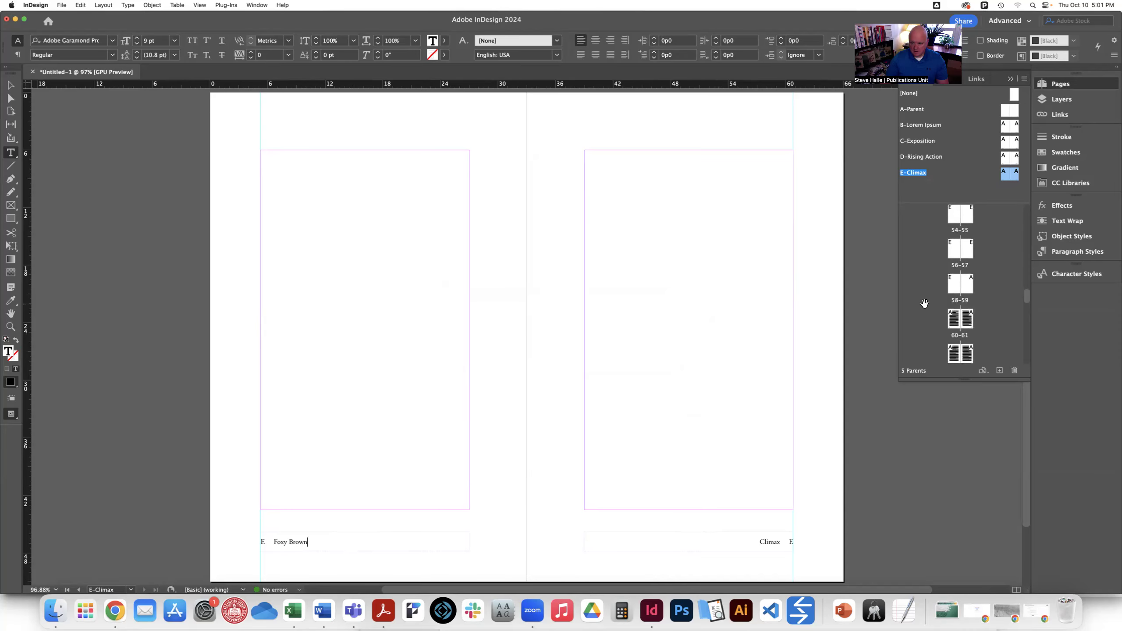
Create a new parent spread with prefix F, named Falling Action and based on A-Parent, for the chapter opening on page 59, copying its name
scroll(925, 304, "down", 2)
double_click(967, 274)
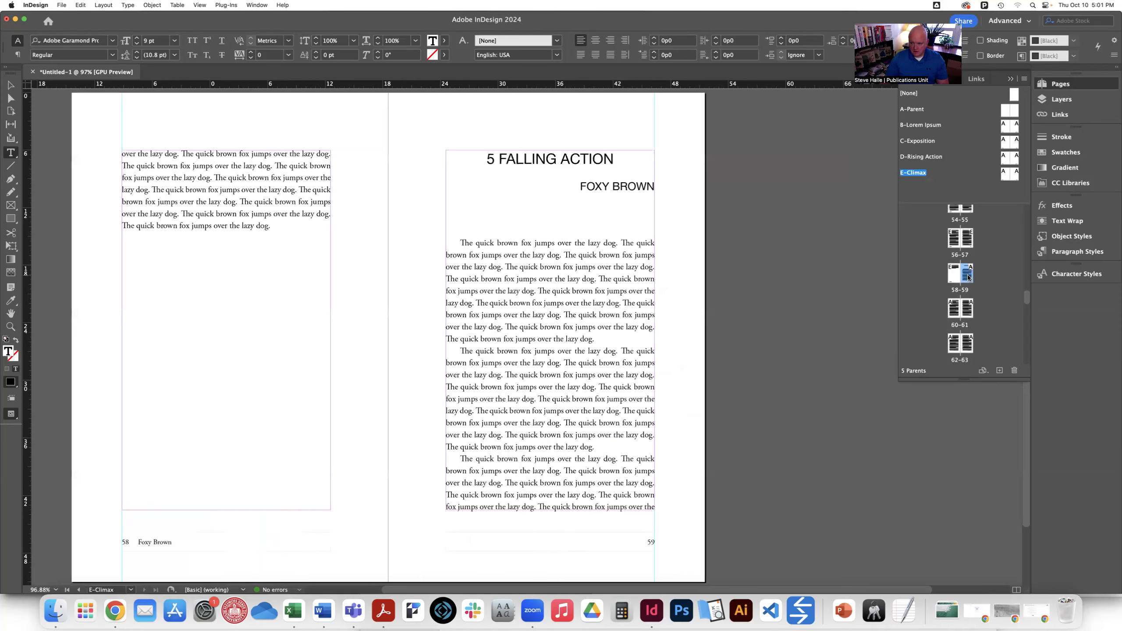
left_click(1023, 78)
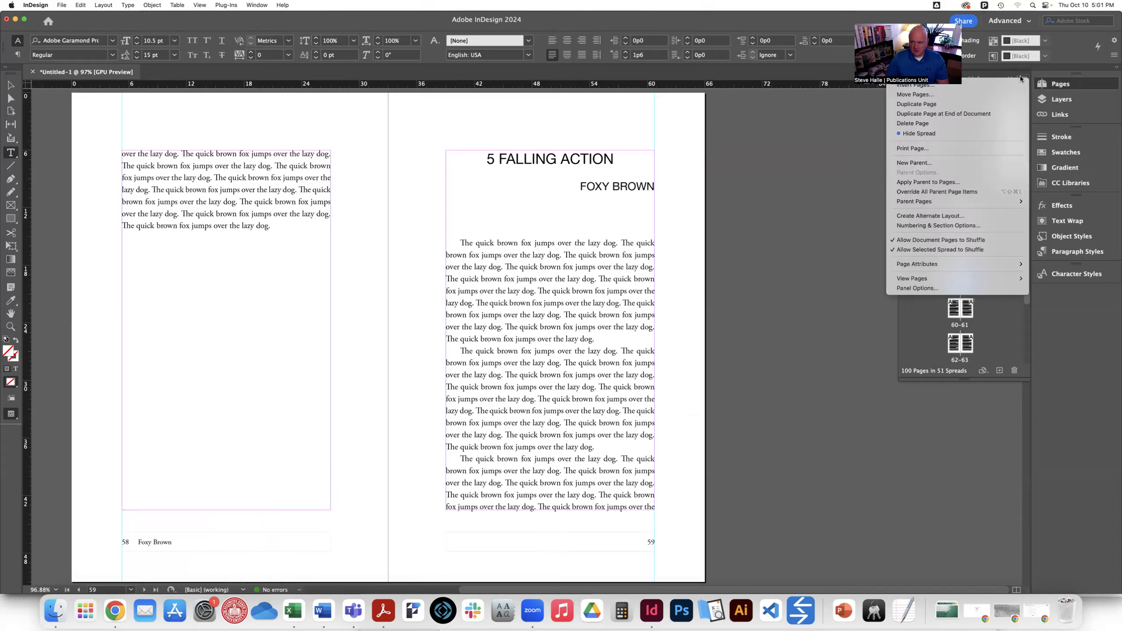
left_click(926, 161)
left_click(536, 284)
type("Falling Action")
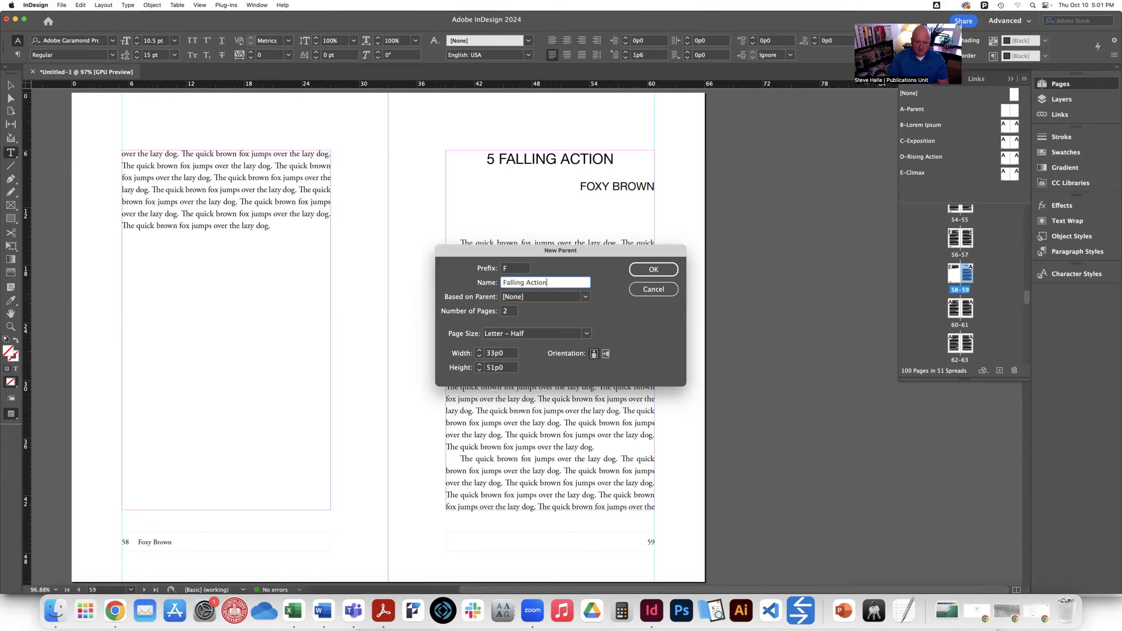
left_click(580, 301)
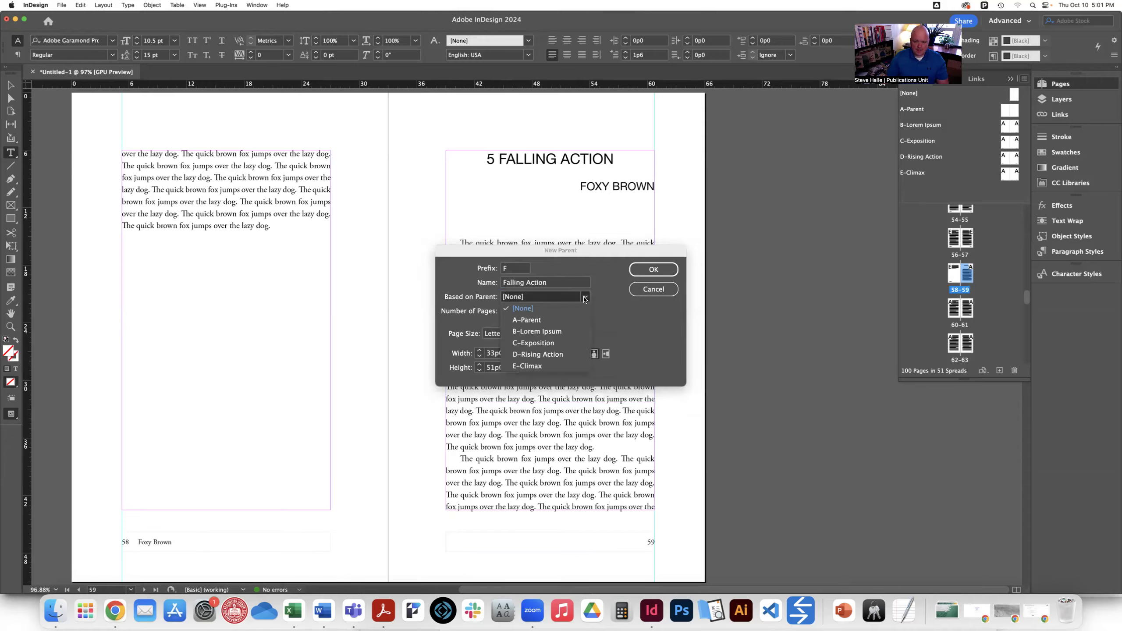
left_click(538, 318)
key("shift+Tab")
key("super+c")
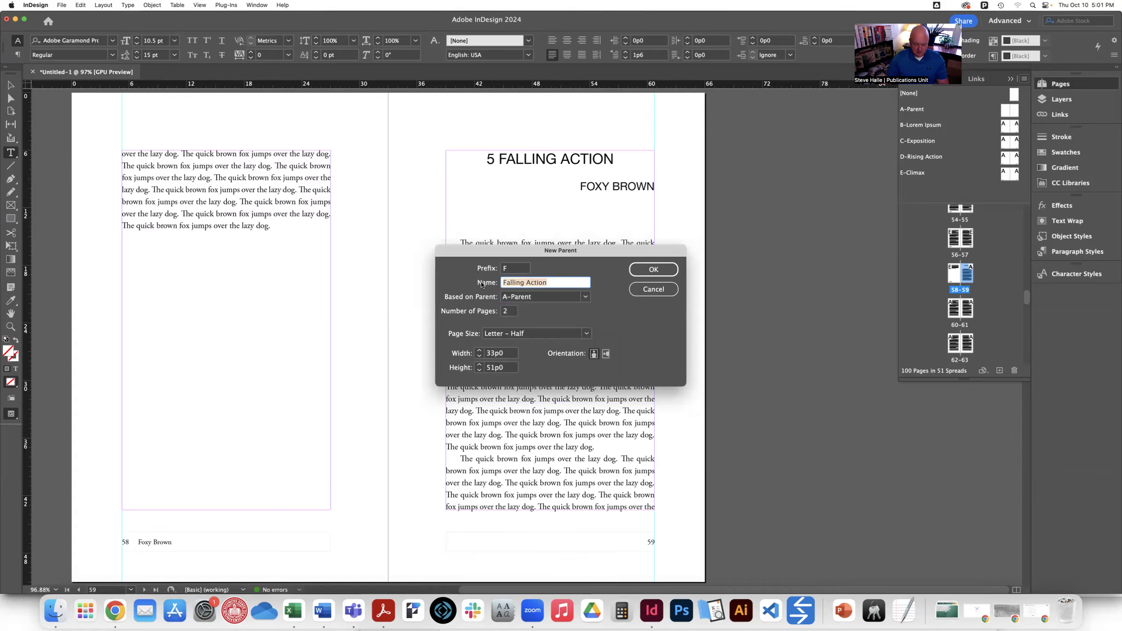
key("Return")
Override the F-Falling Action footers, pasting the title Falling Action before the recto page marker and adding the author's full name after the verso marker
left_click(757, 551)
double_click(782, 543)
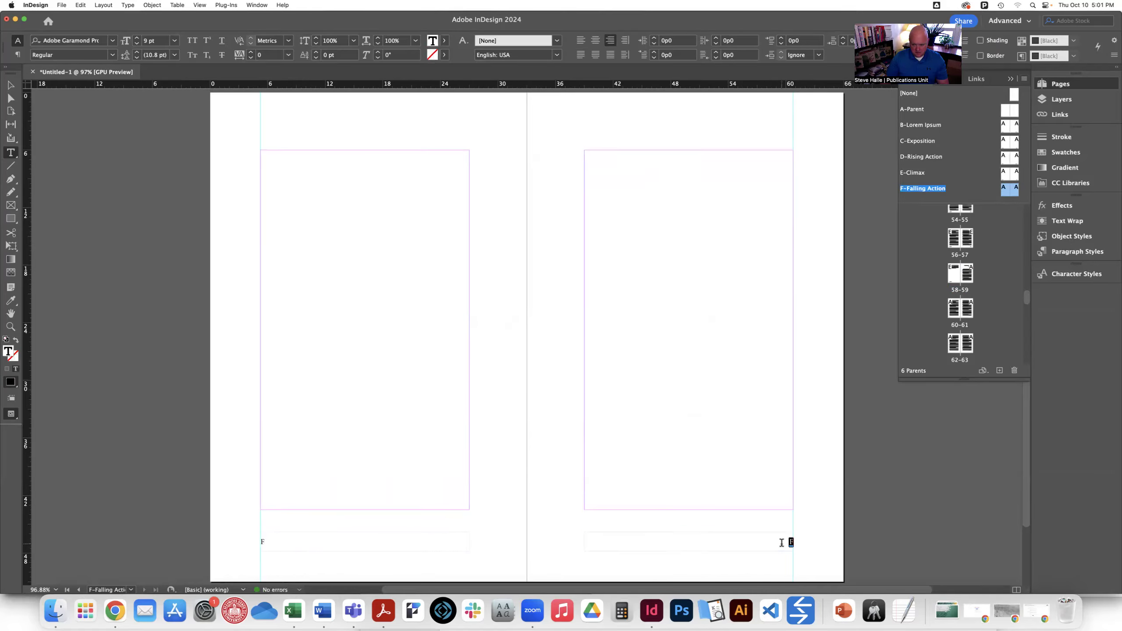
left_click(791, 539)
key("super+v")
left_click(325, 551, "super")
left_click(328, 551)
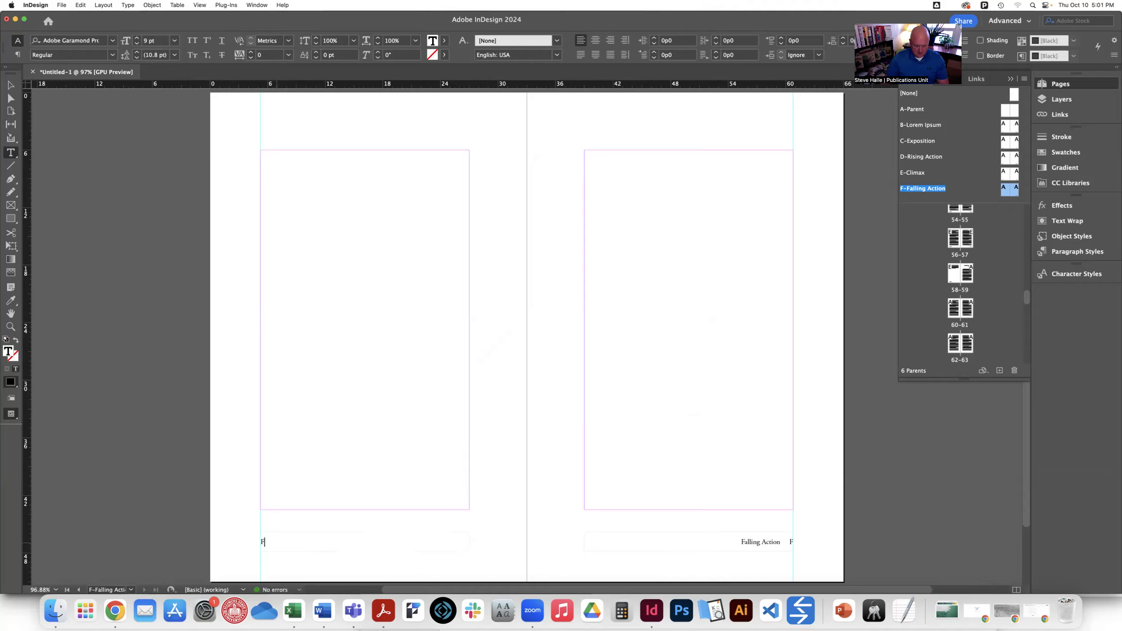
type("Foxy Brown")
Find the last page of the Falling Action chapter and apply the F-Falling Action parent to pages 59-71
scroll(932, 319, "down", 5)
scroll(935, 320, "down", 1)
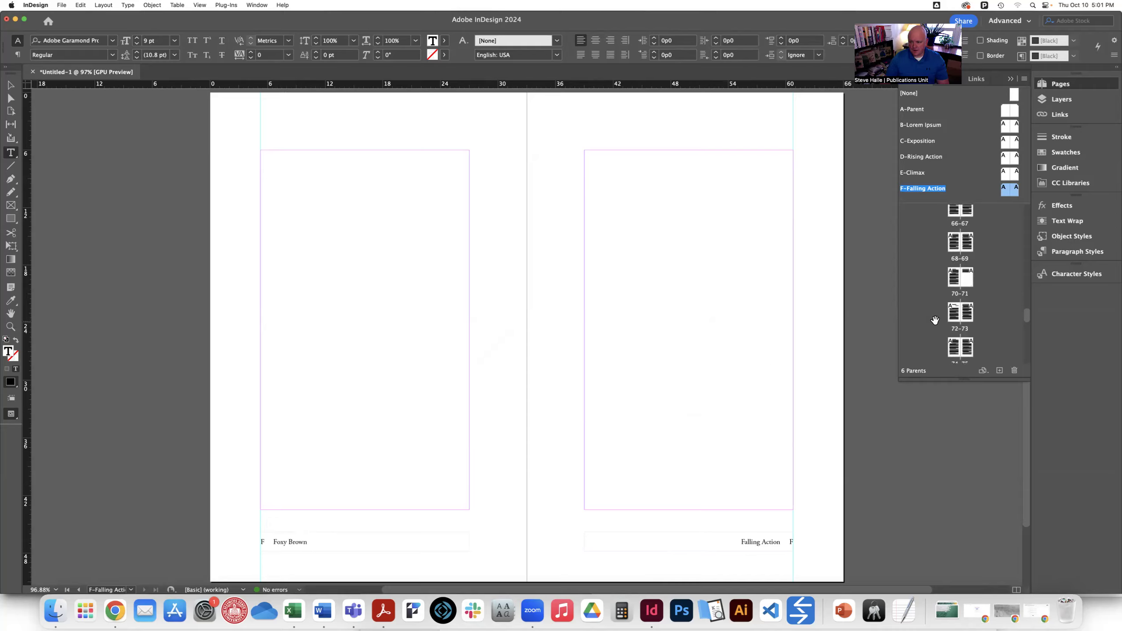
left_click(1024, 78)
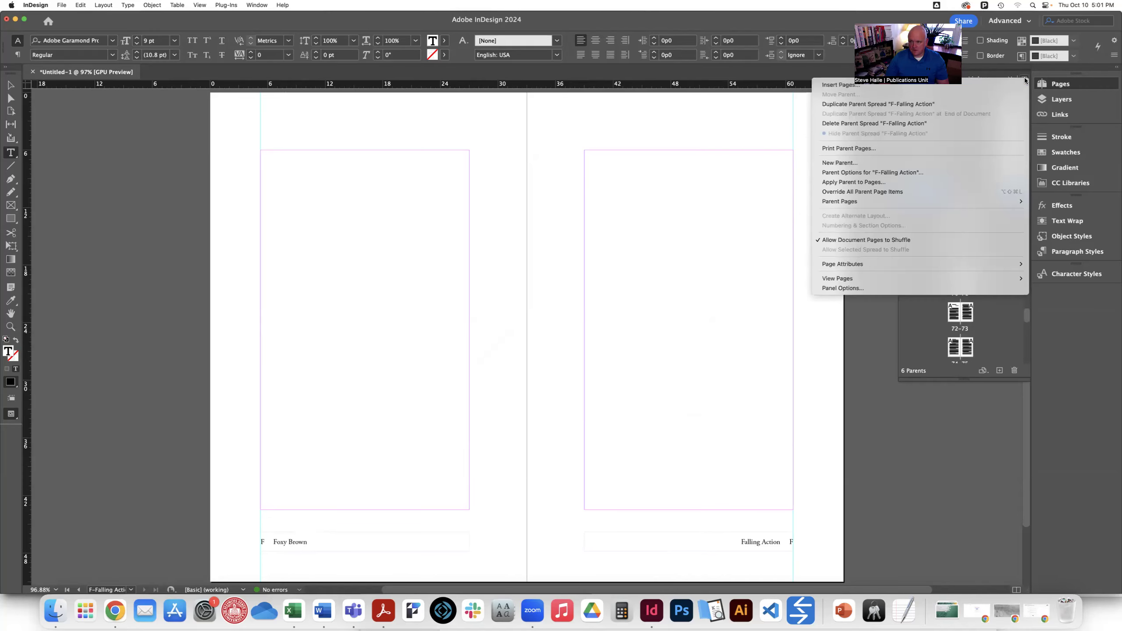
left_click(853, 181)
type("59-71")
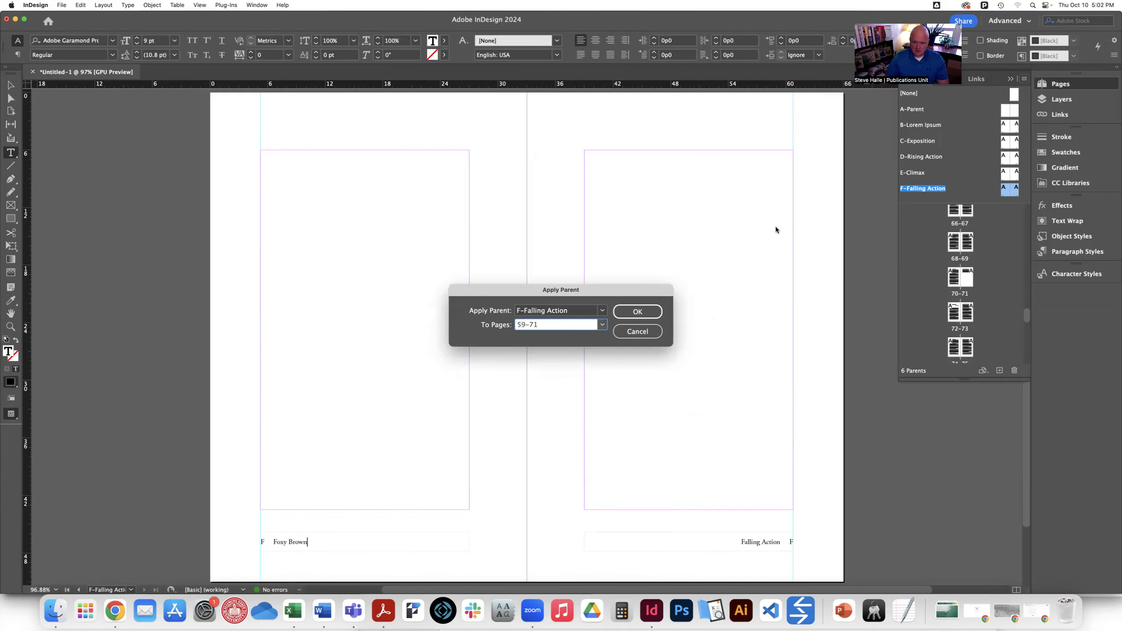
left_click(637, 312)
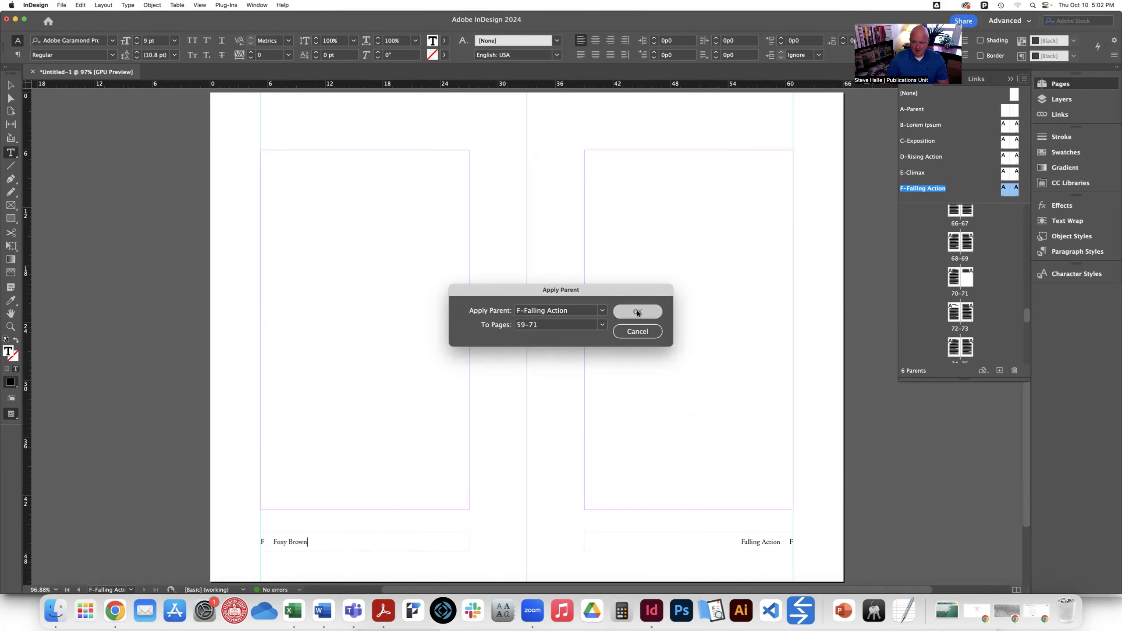
Create a new parent spread with prefix G, named Resolution and based on A-Parent, for the chapter opening on page 72, copying its name
double_click(950, 312)
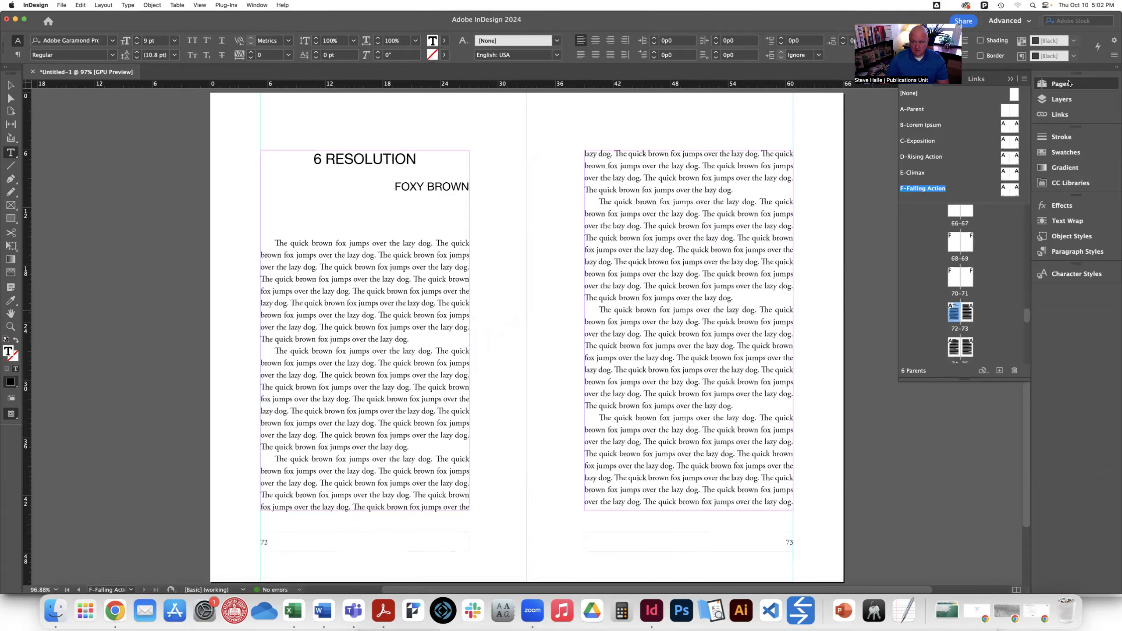
left_click(1024, 79)
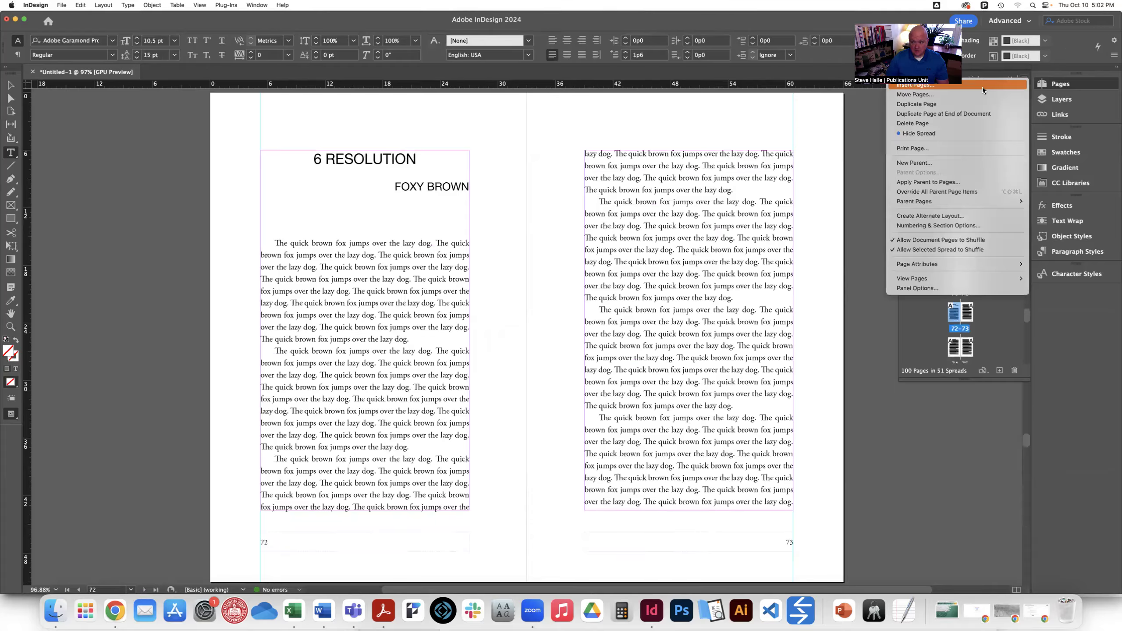
left_click(940, 163)
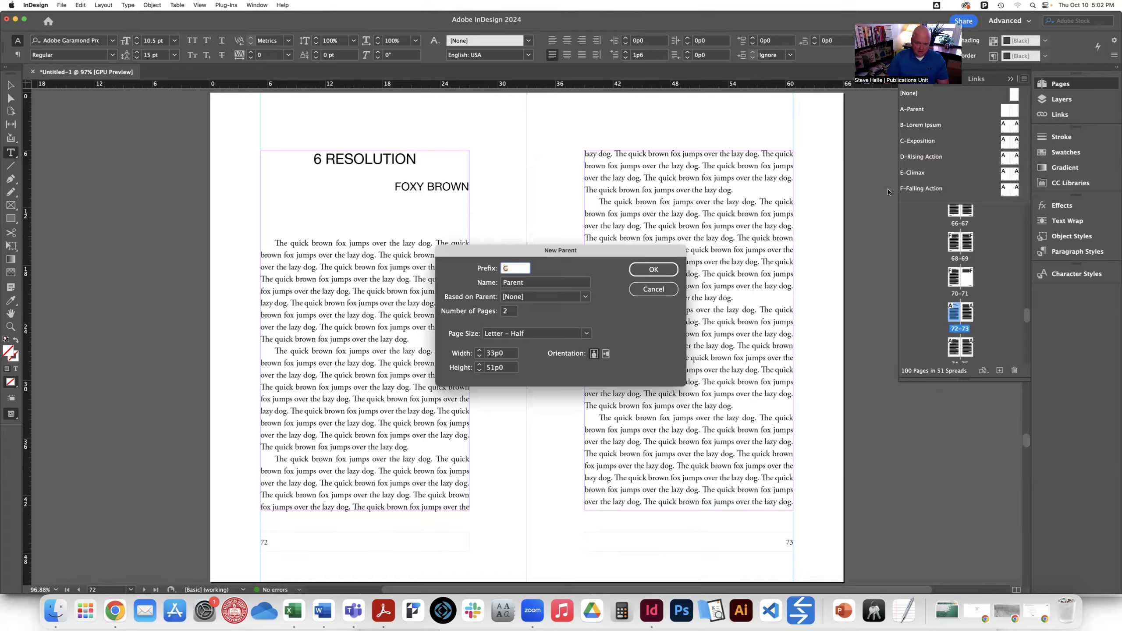
key("Tab")
type("Re")
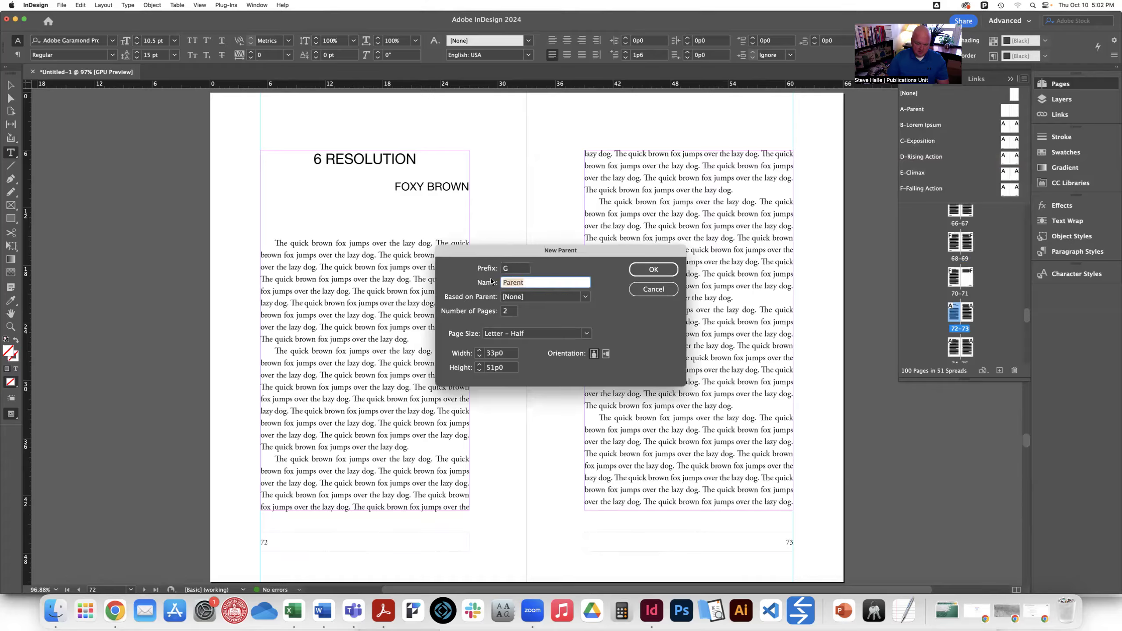
type("solution")
left_click(538, 297)
left_click(532, 319)
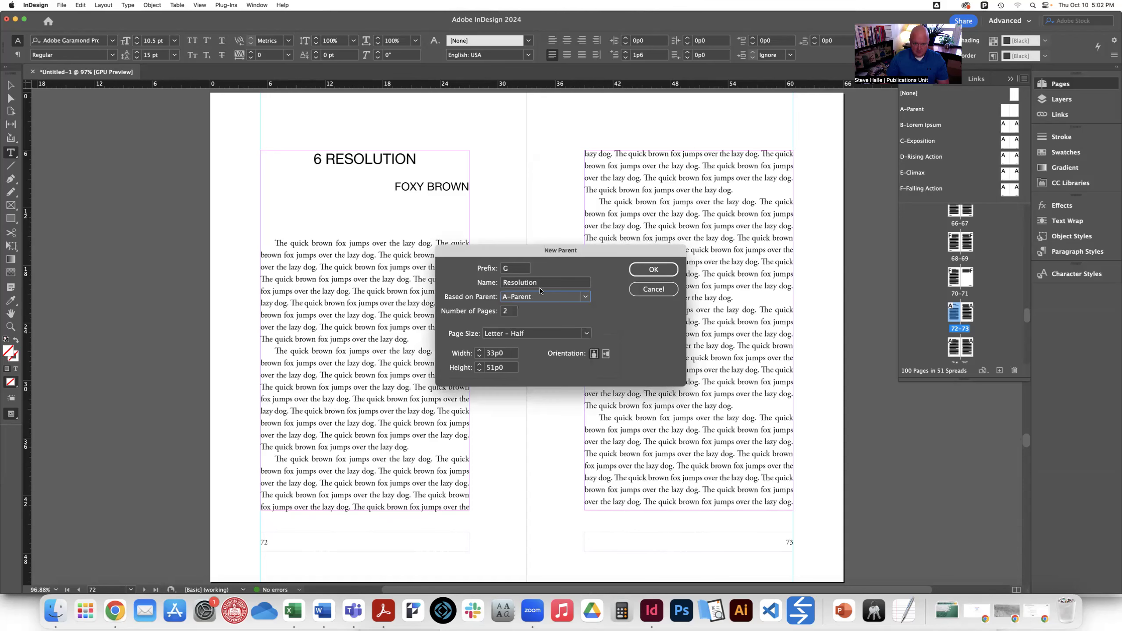
double_click(540, 283)
key("super+c")
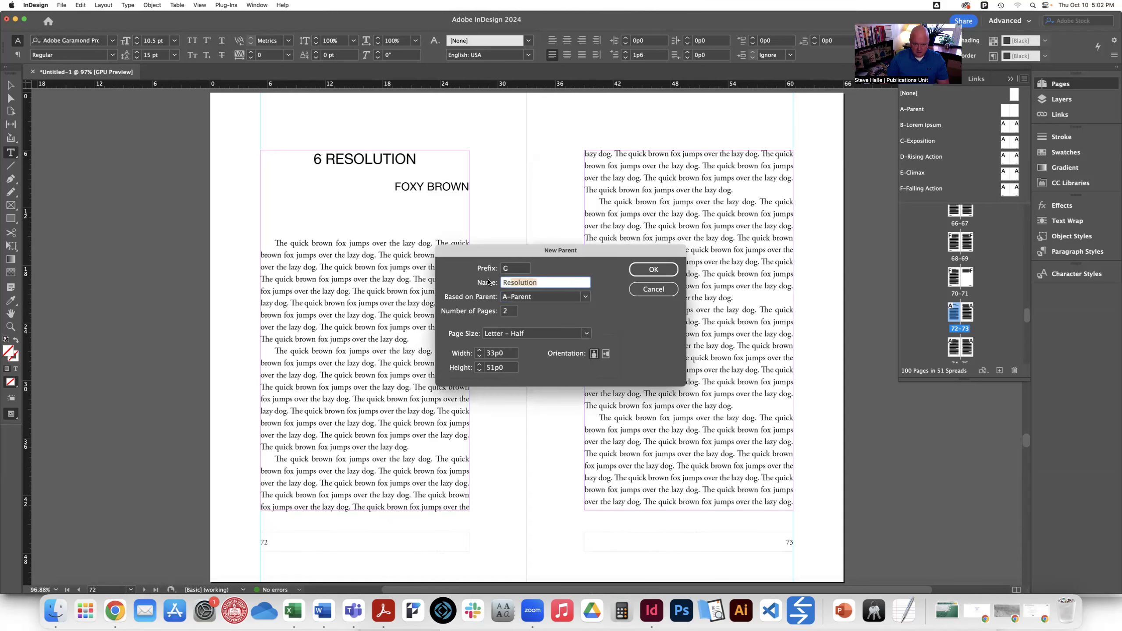
left_click(653, 270)
Override the G-Resolution footers, pasting the title Resolution before the recto page marker and adding the author's full name after the verso marker
left_click(743, 532)
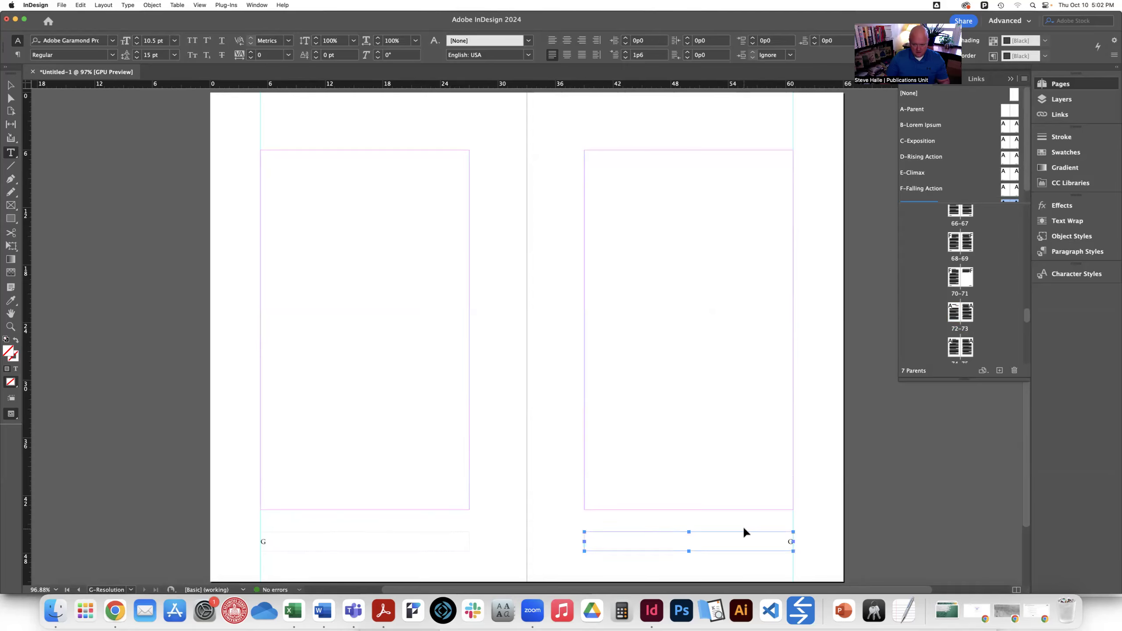
left_click(774, 540)
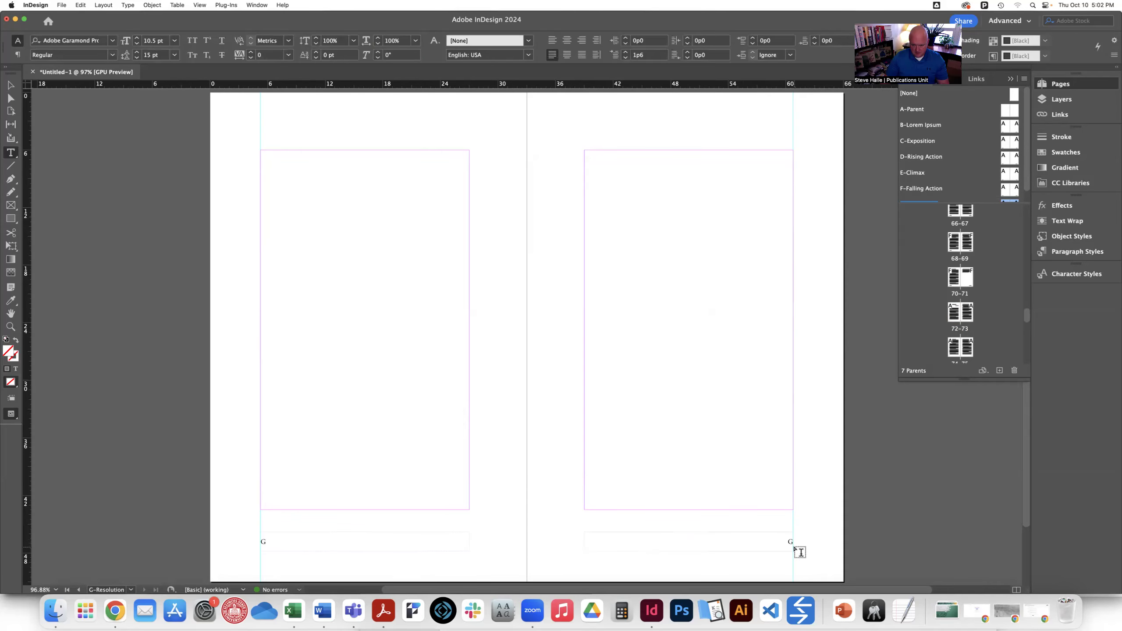
left_click(761, 546)
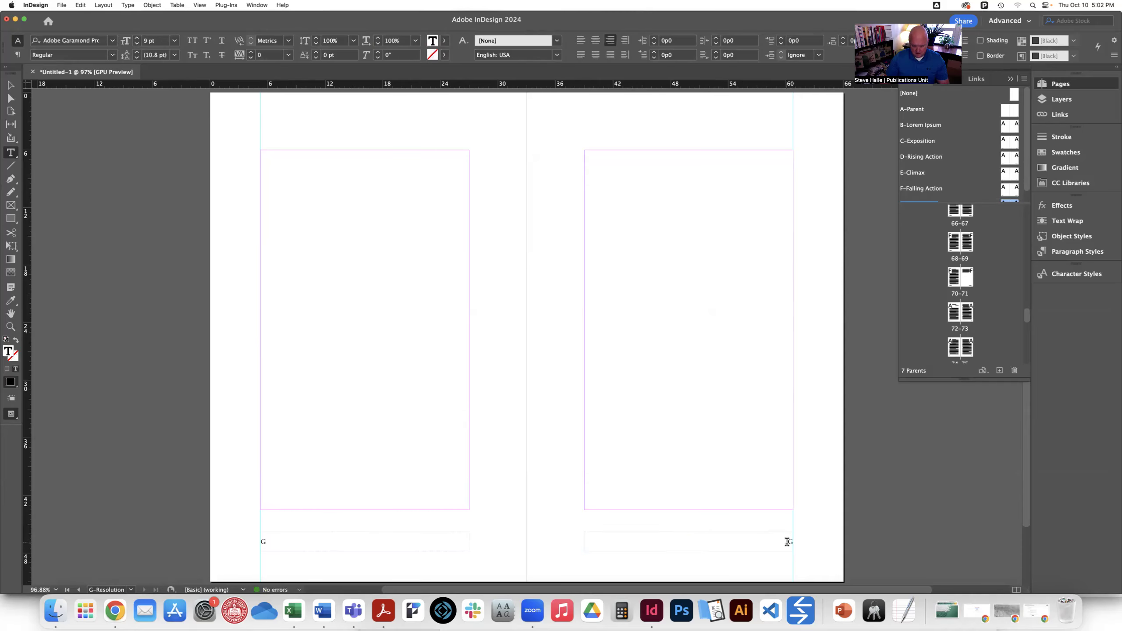
key("super+v")
left_click(279, 543)
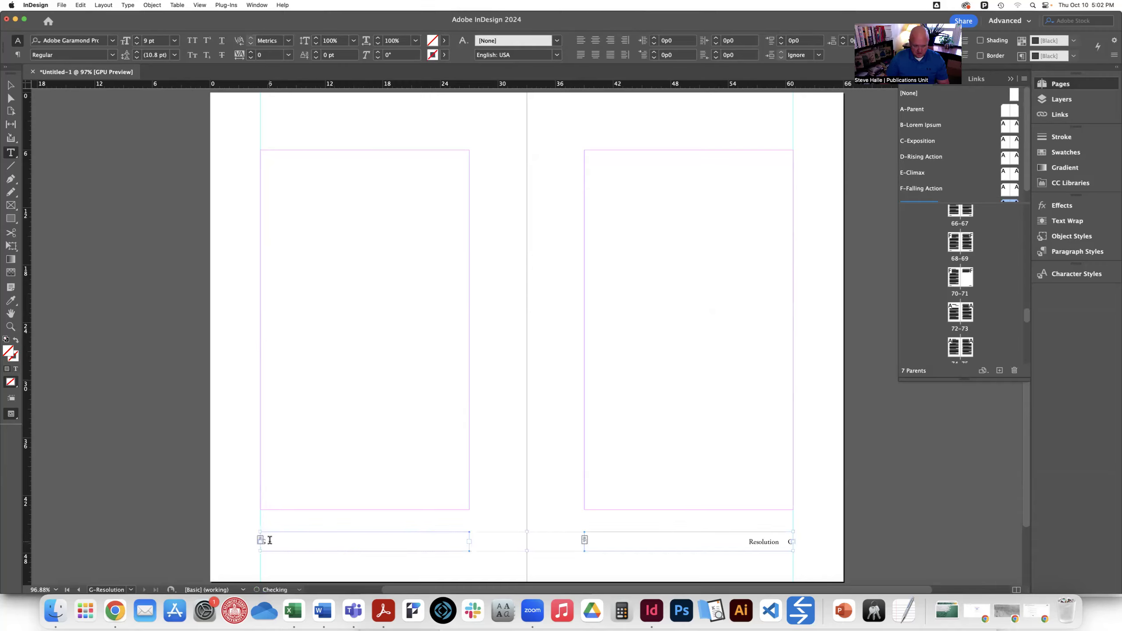
type("Foxy Brown")
Find the last page of the Resolution chapter and apply the G-Resolution parent to pages 72-84
scroll(916, 317, "down", 5)
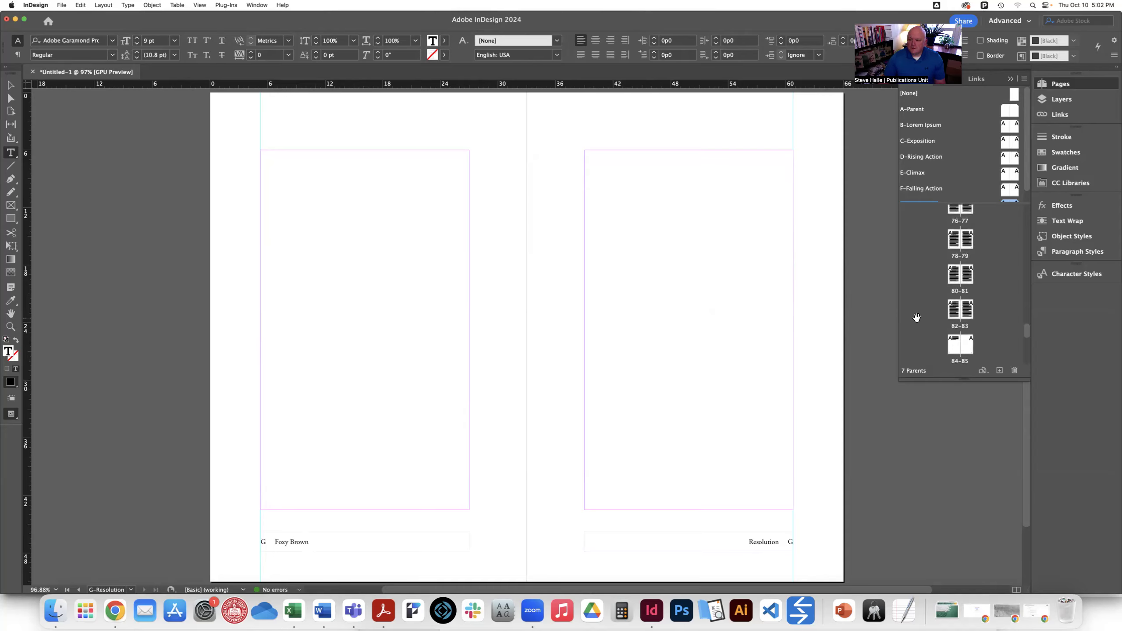
left_click(1024, 80)
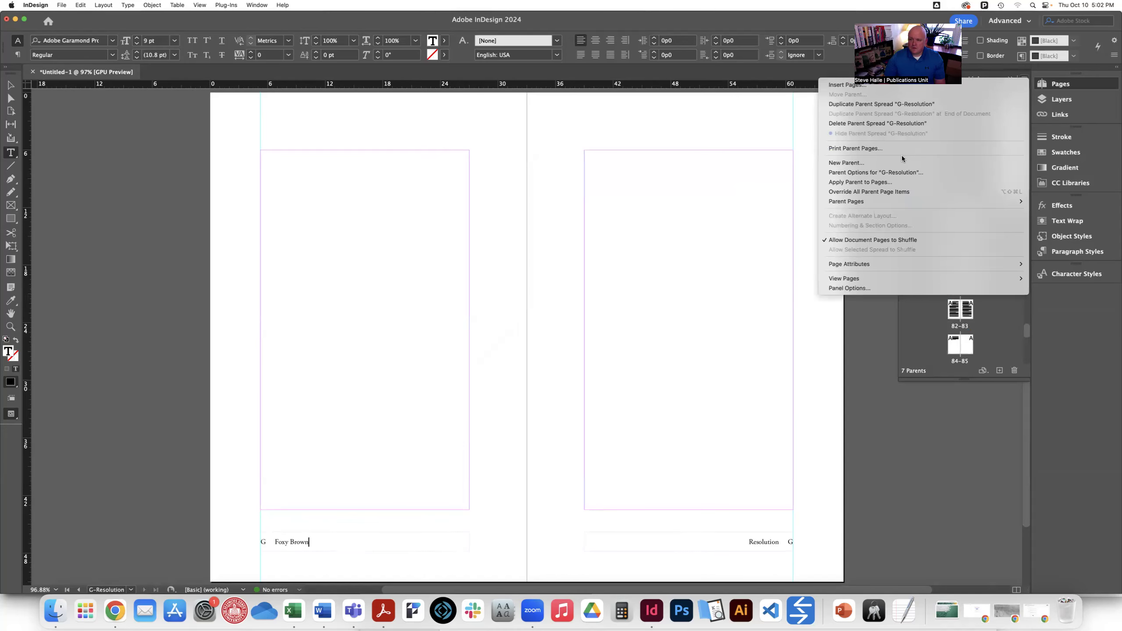
left_click(920, 336)
Delete the blank page 100 at the end of the document
scroll(920, 336, "down", 8)
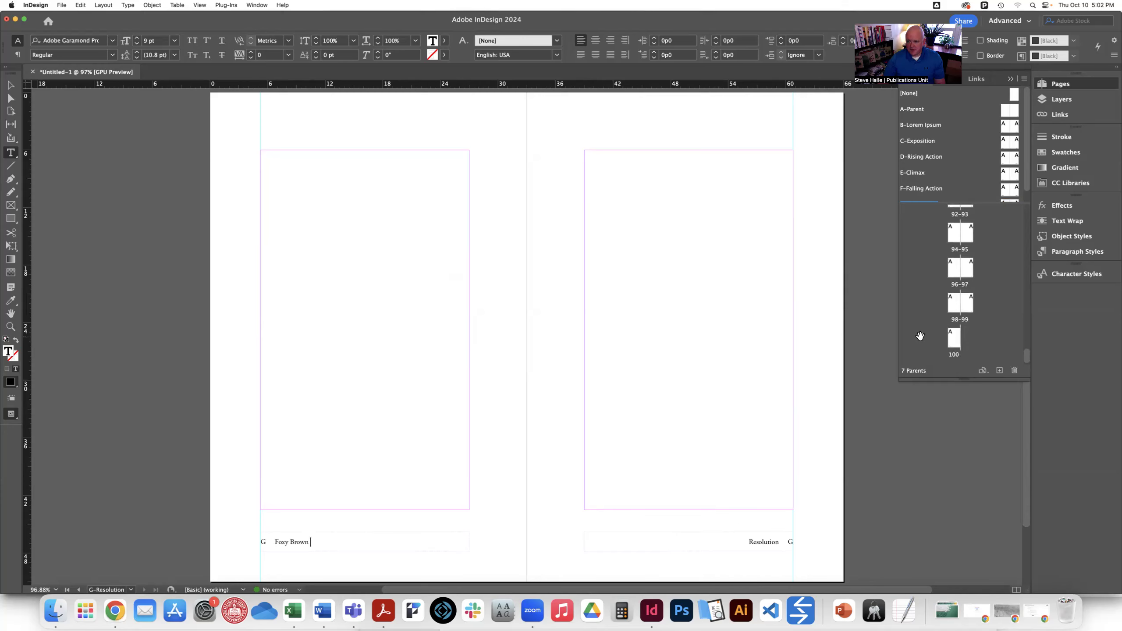
scroll(920, 336, "up", 10)
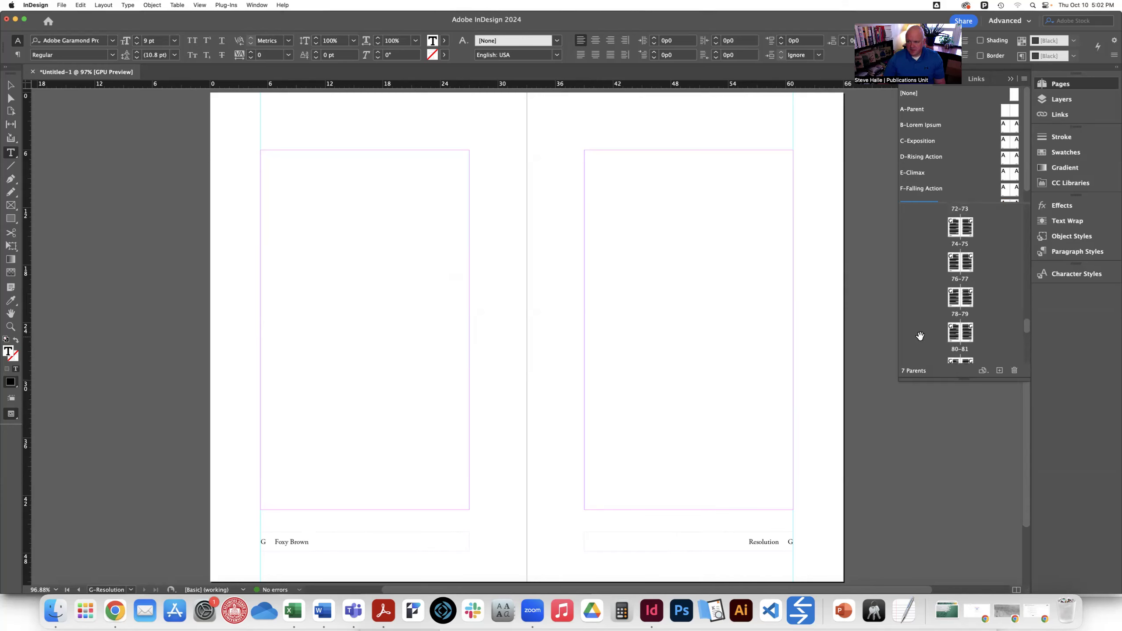
scroll(919, 336, "down", 10)
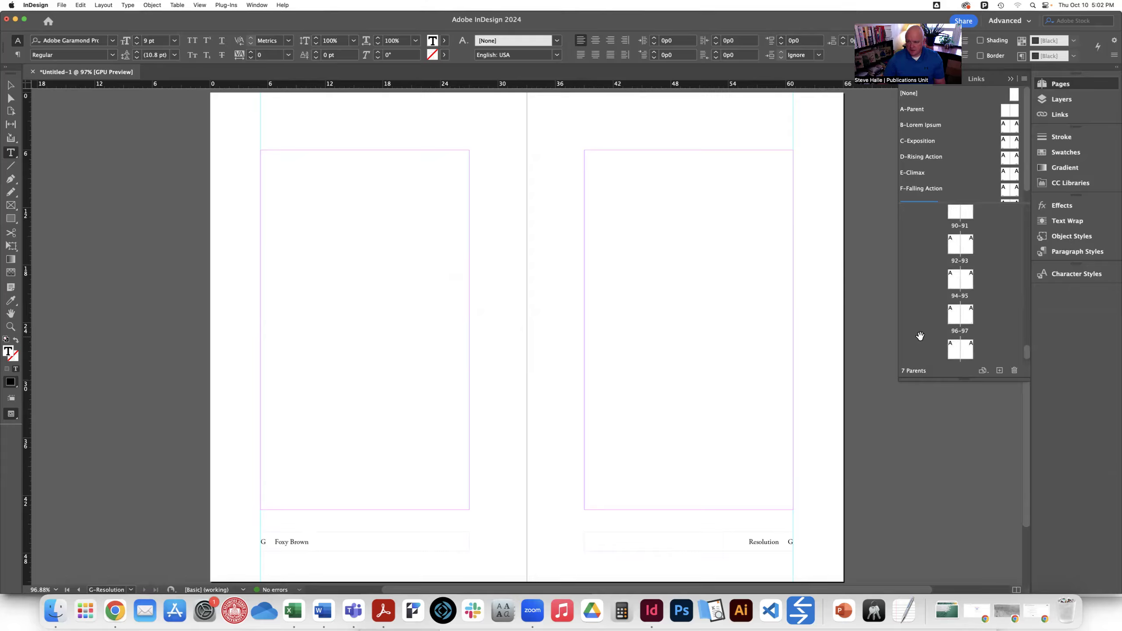
scroll(919, 336, "down", 3)
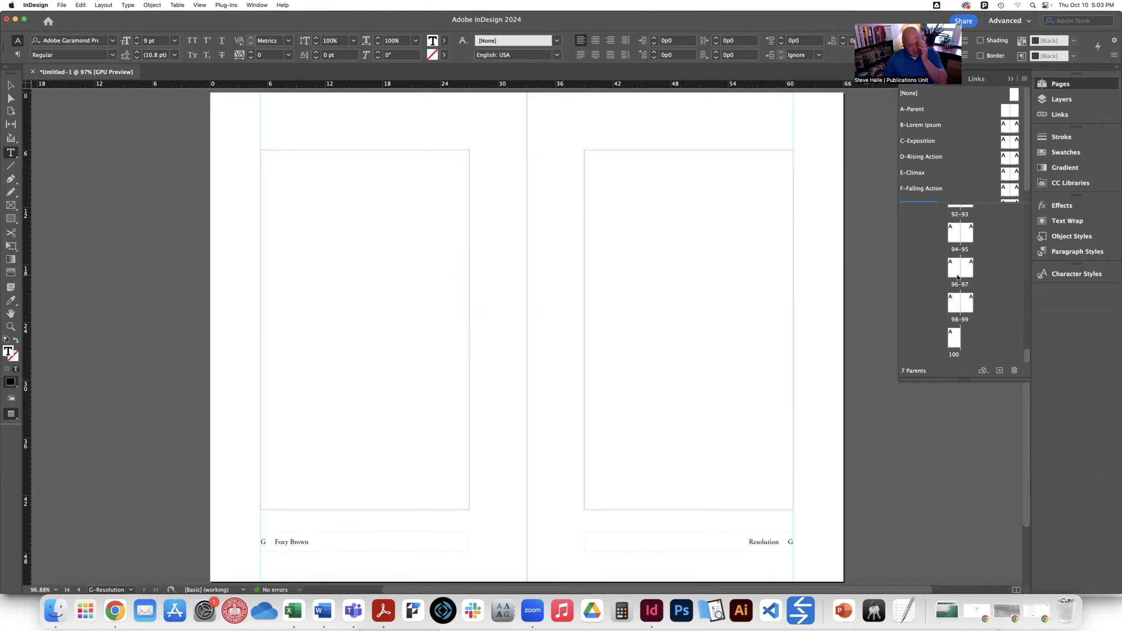
left_click(954, 338)
left_click(1014, 370)
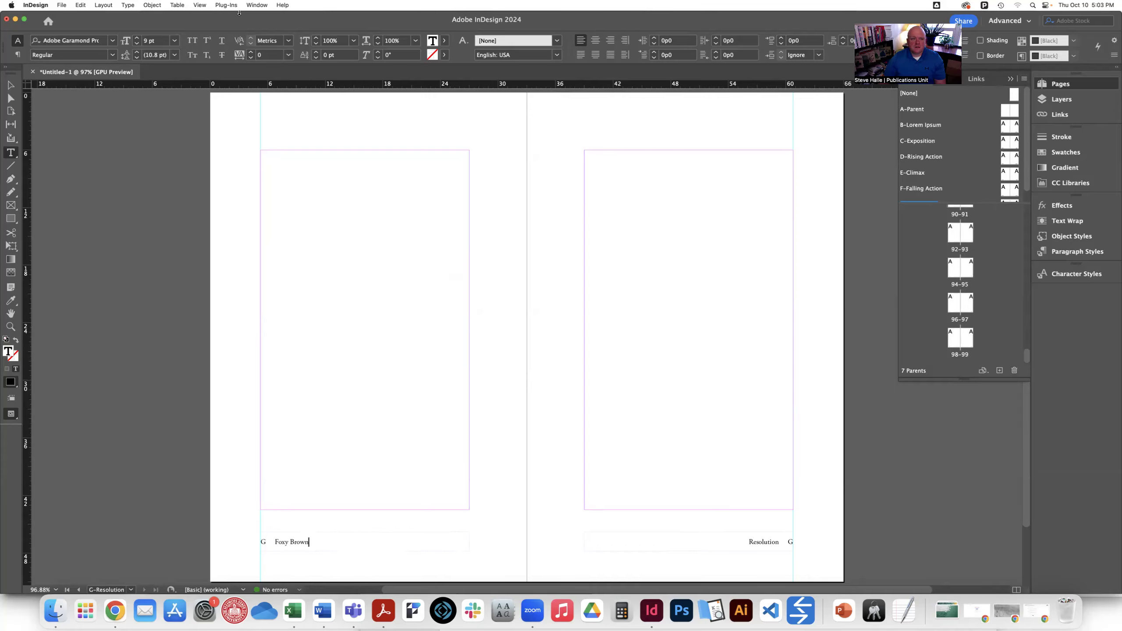
Delete the remaining blank pages 85-99 after the Resolution chapter
left_click(1025, 78)
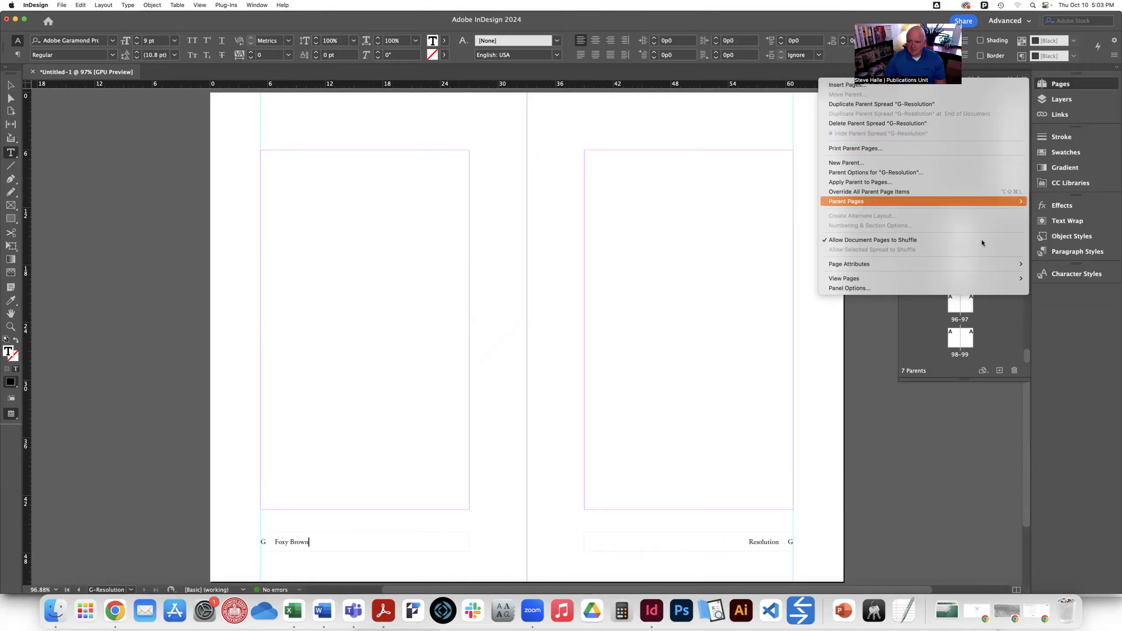
mouse_move(969, 277)
left_click(696, 116)
left_click(99, 4)
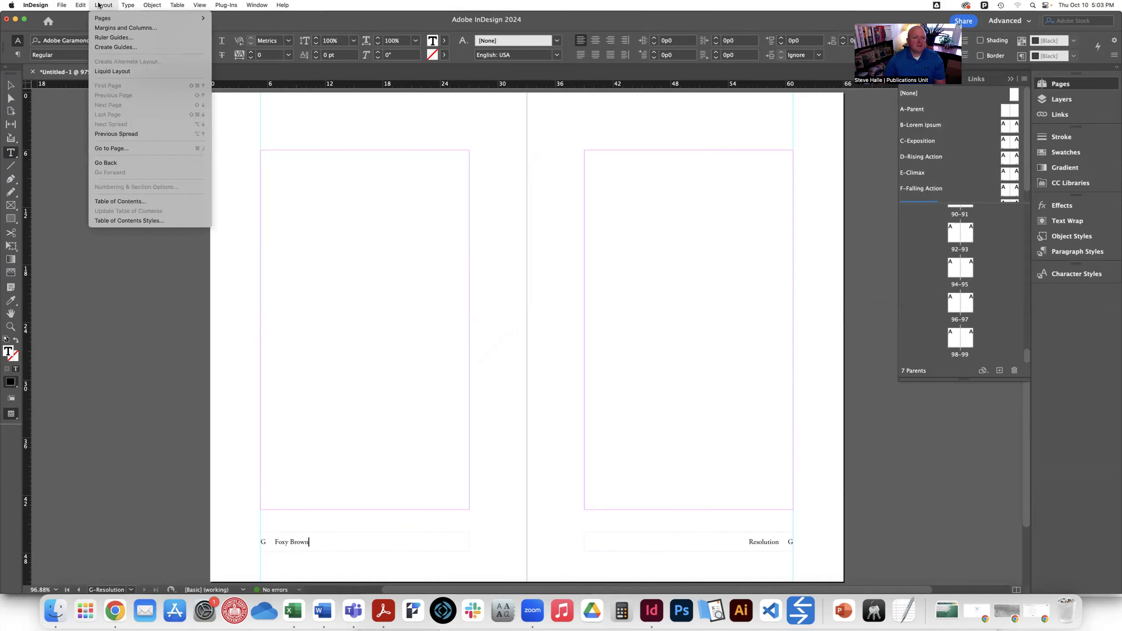
mouse_move(117, 19)
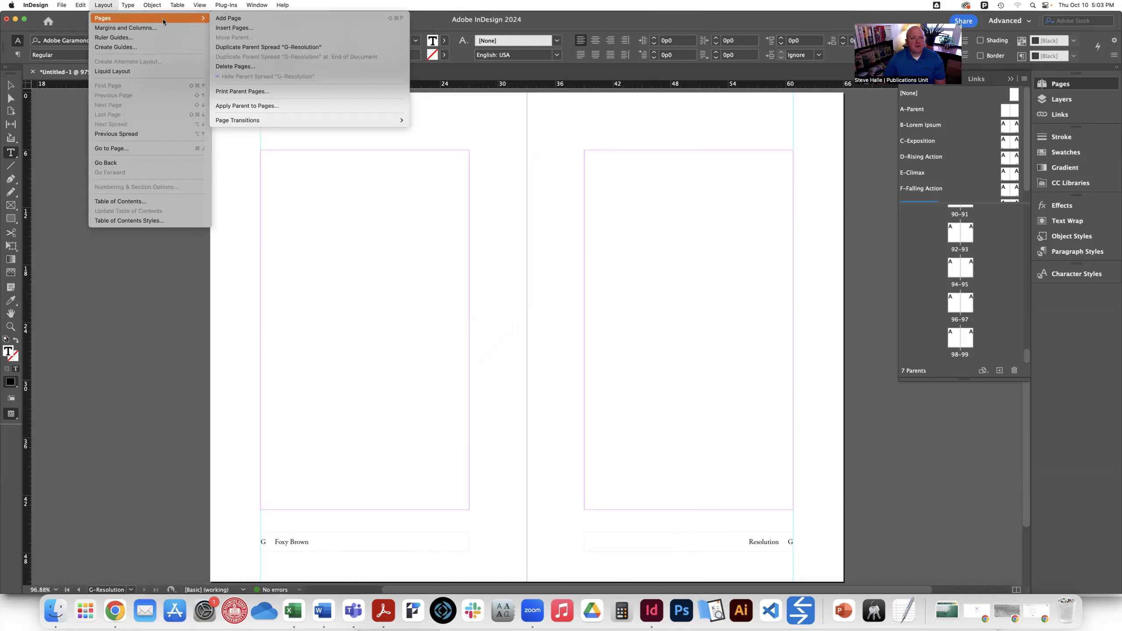
left_click(248, 66)
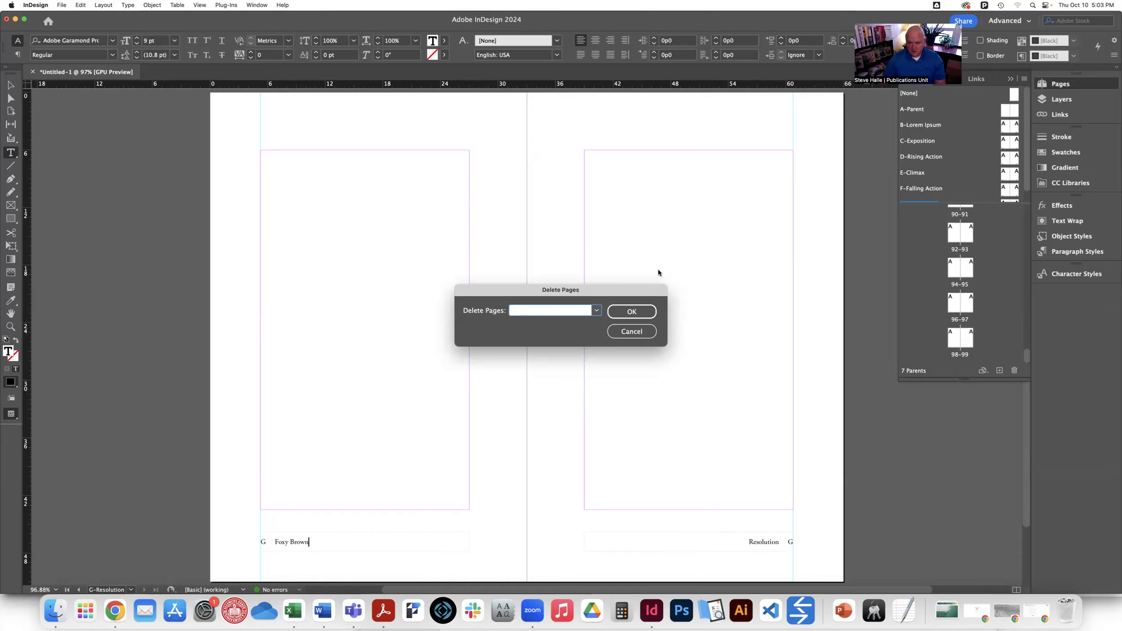
left_click(637, 331)
type("85-99")
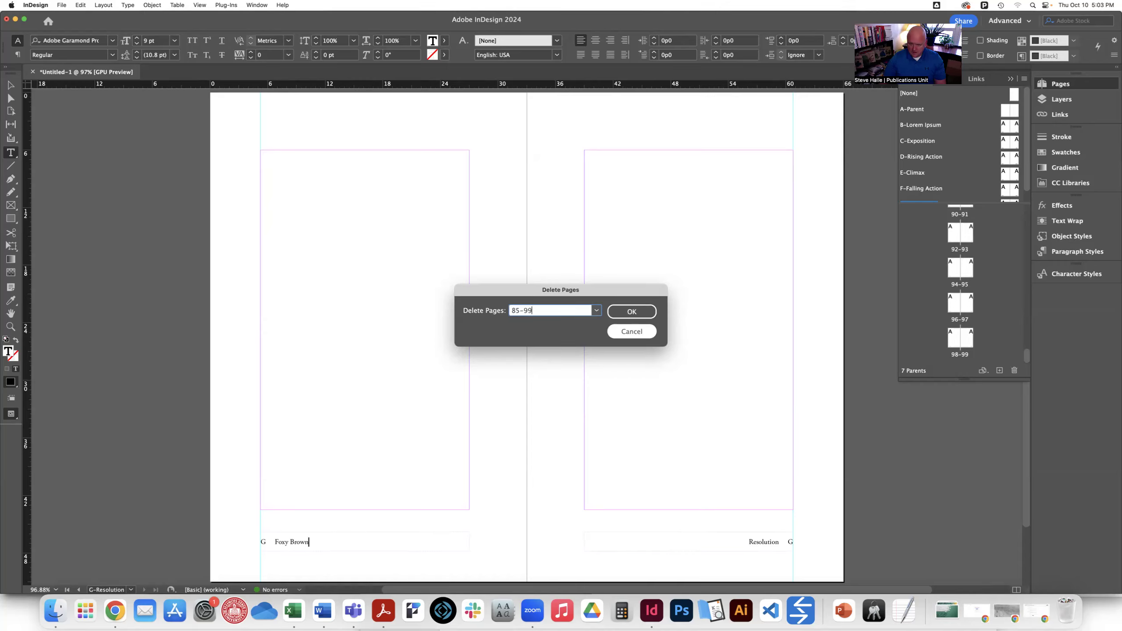
left_click(621, 317)
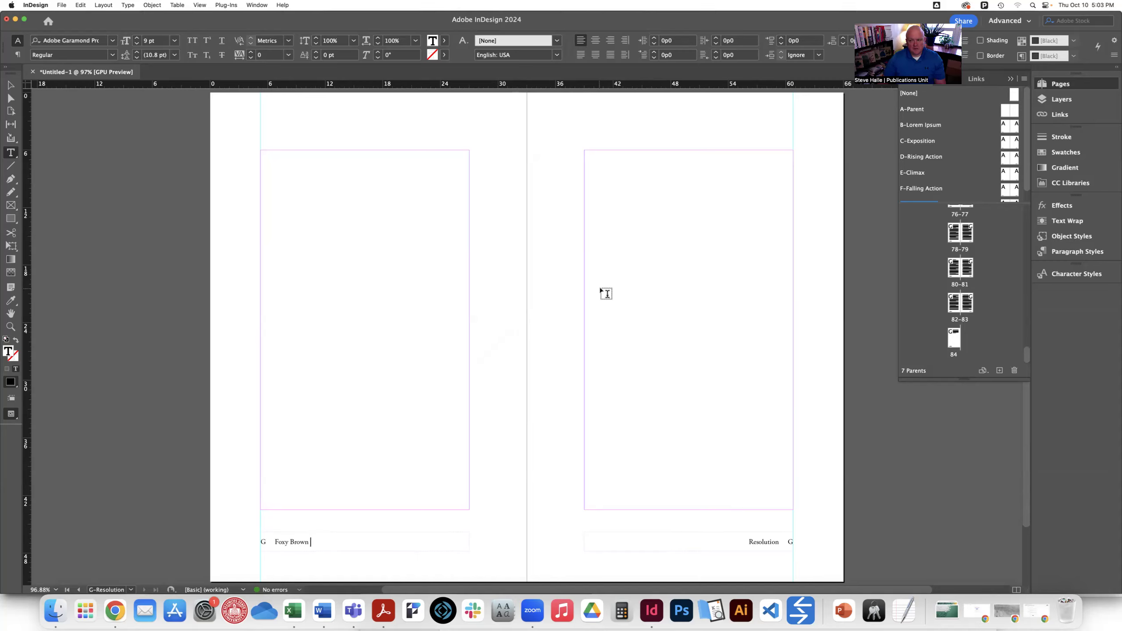
Place the green corridor image from the Book Layout Exercise folder on page 9, centred at the top of the text area at X 49p9.6, Y 6p0
left_click(9, 86)
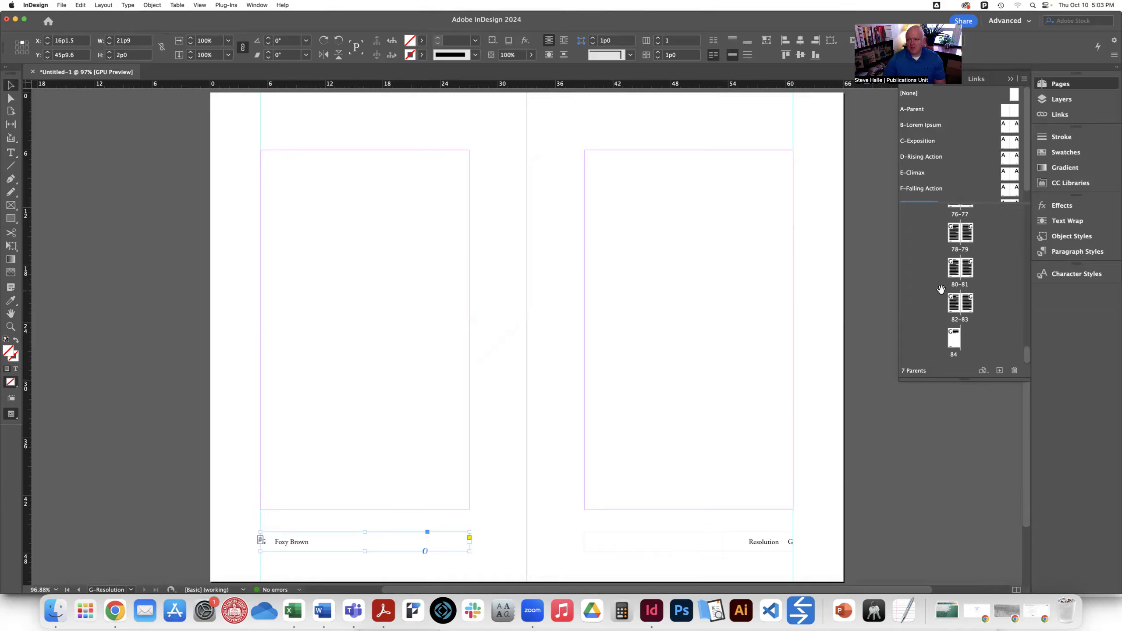
scroll(920, 306, "up", 1)
scroll(920, 305, "up", 15)
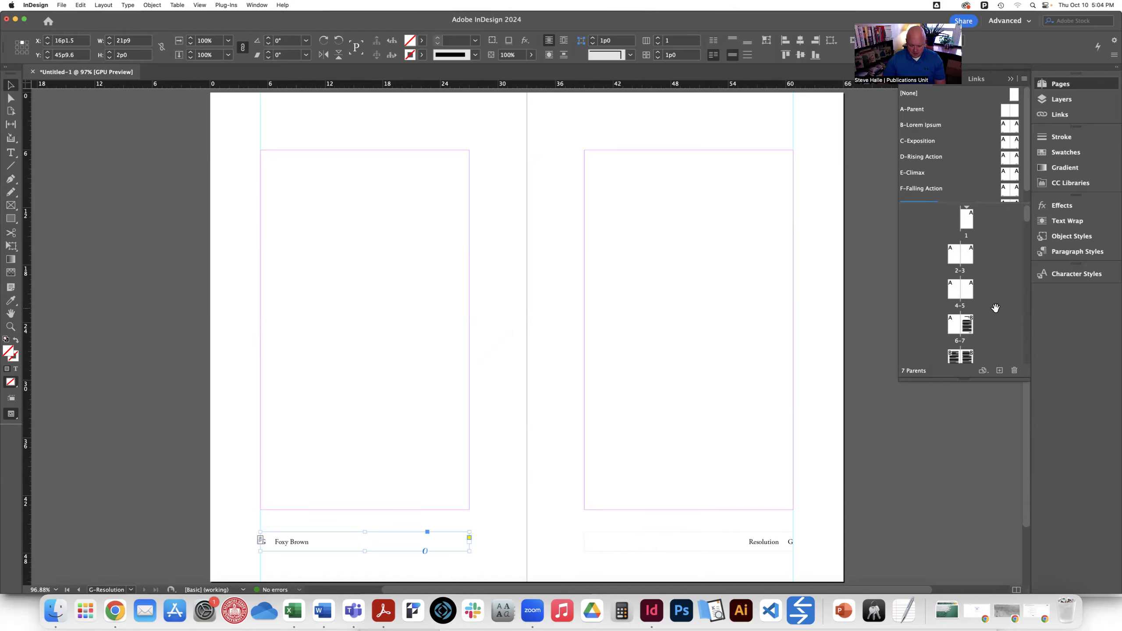
scroll(995, 308, "down", 1)
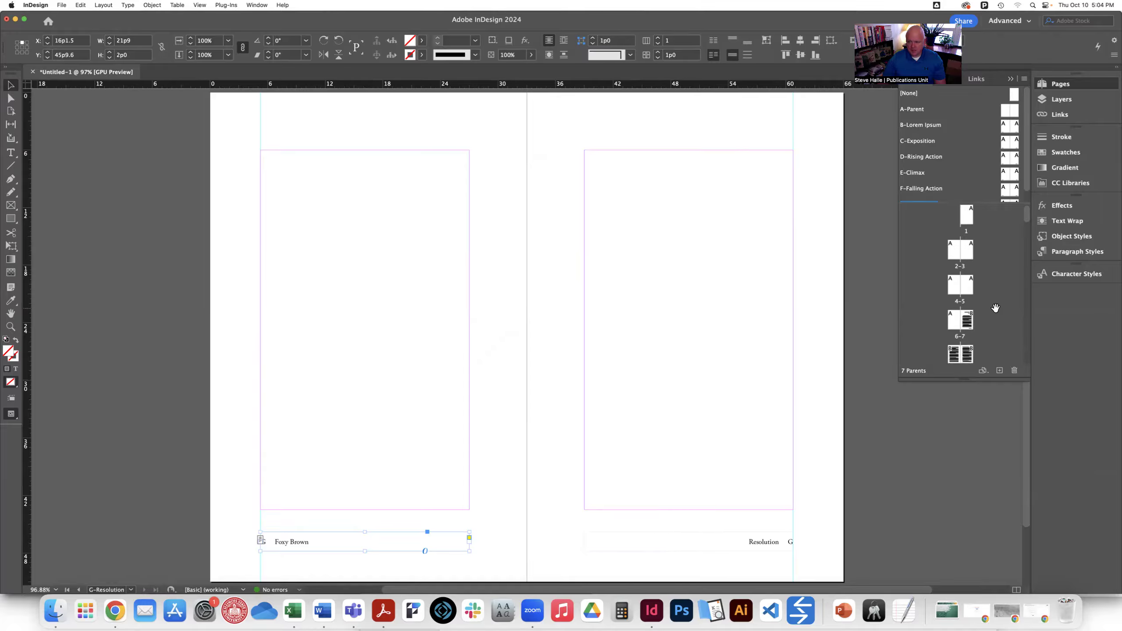
double_click(968, 352)
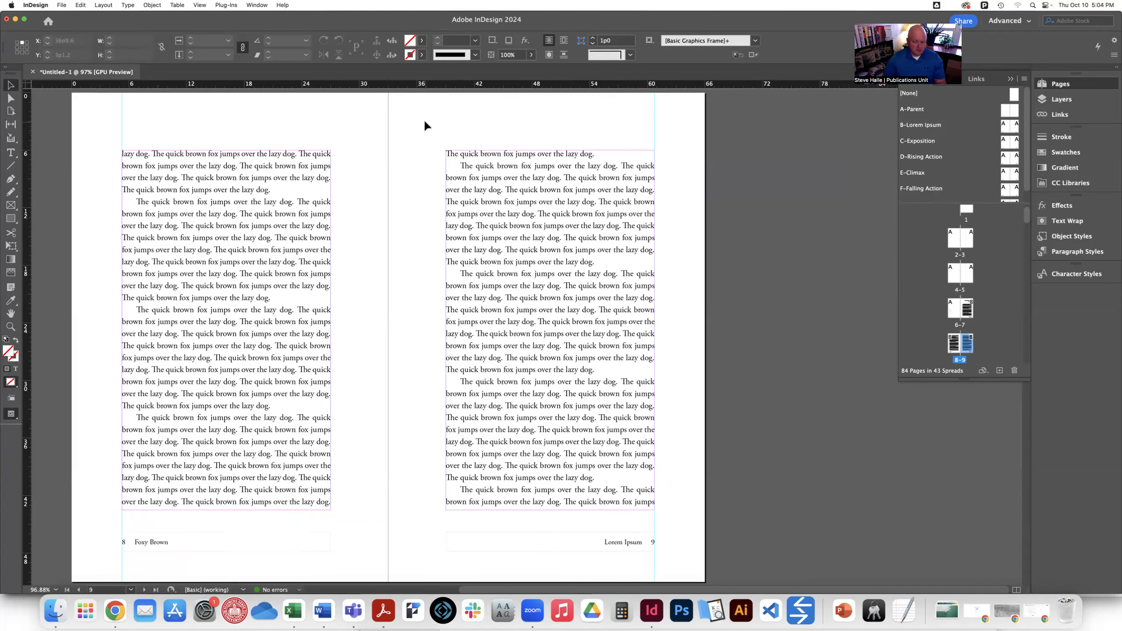
key("super+d")
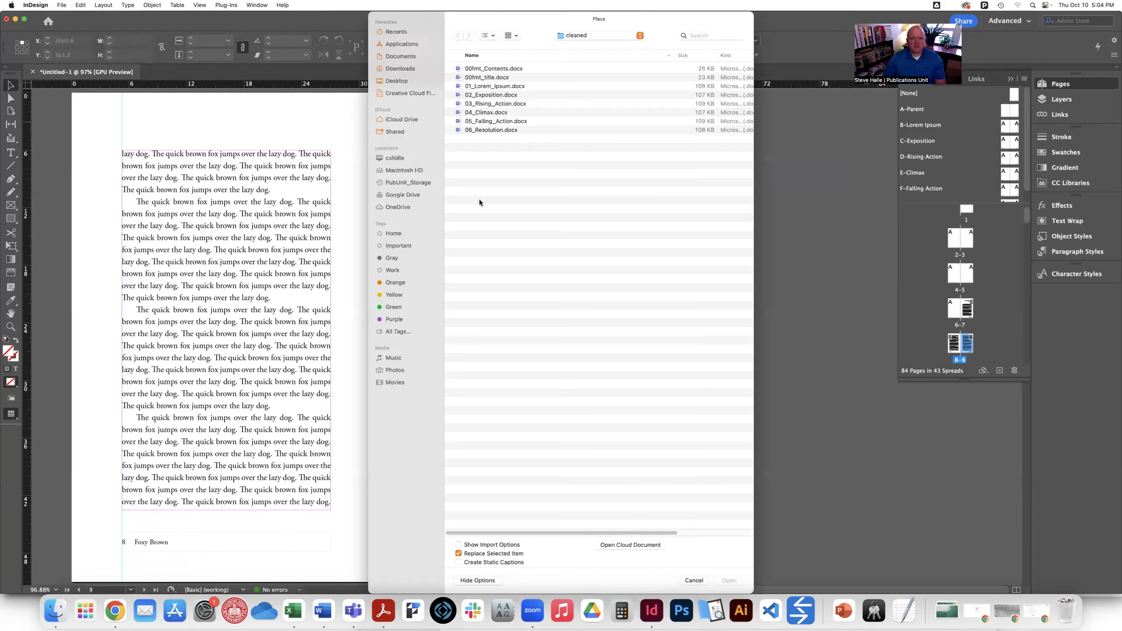
left_click(573, 32)
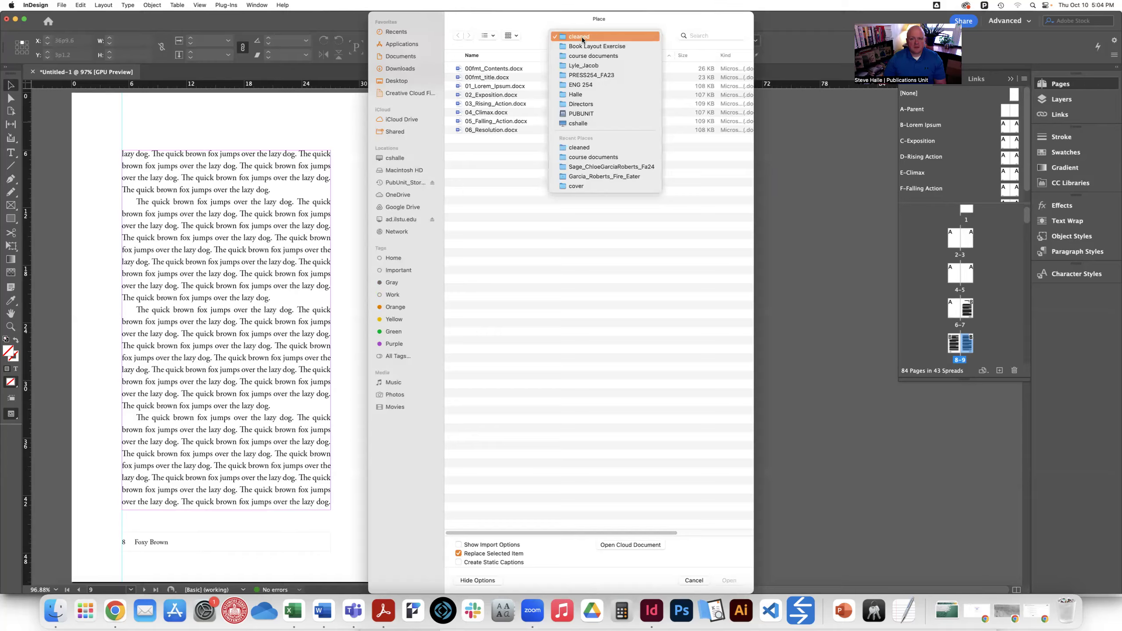
left_click(582, 46)
left_click(452, 78)
double_click(485, 87)
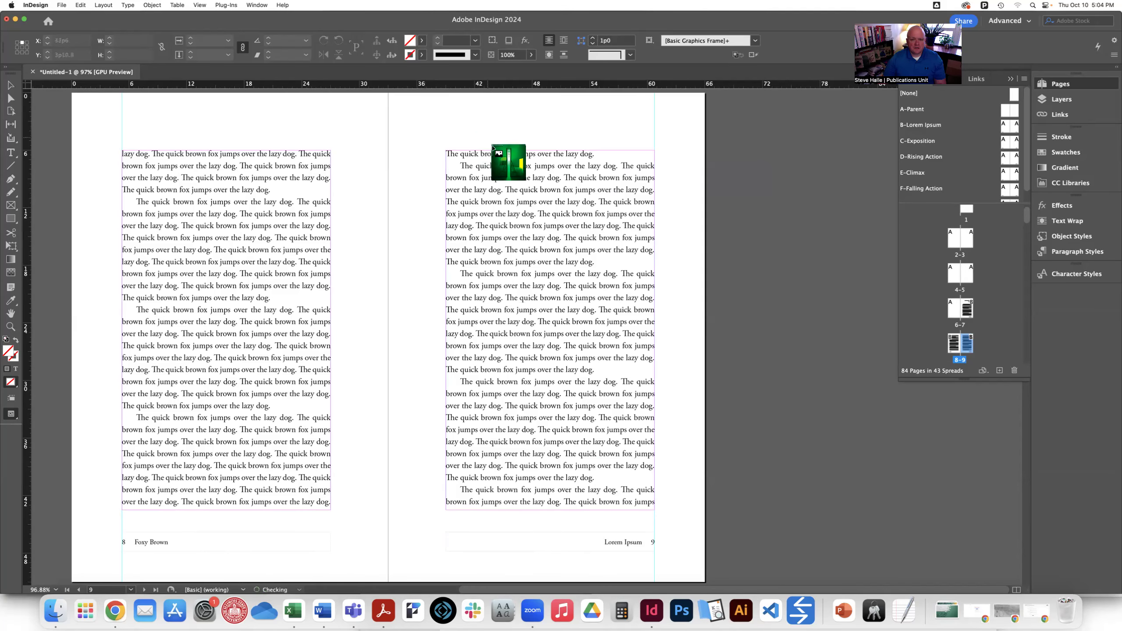
left_click(470, 151)
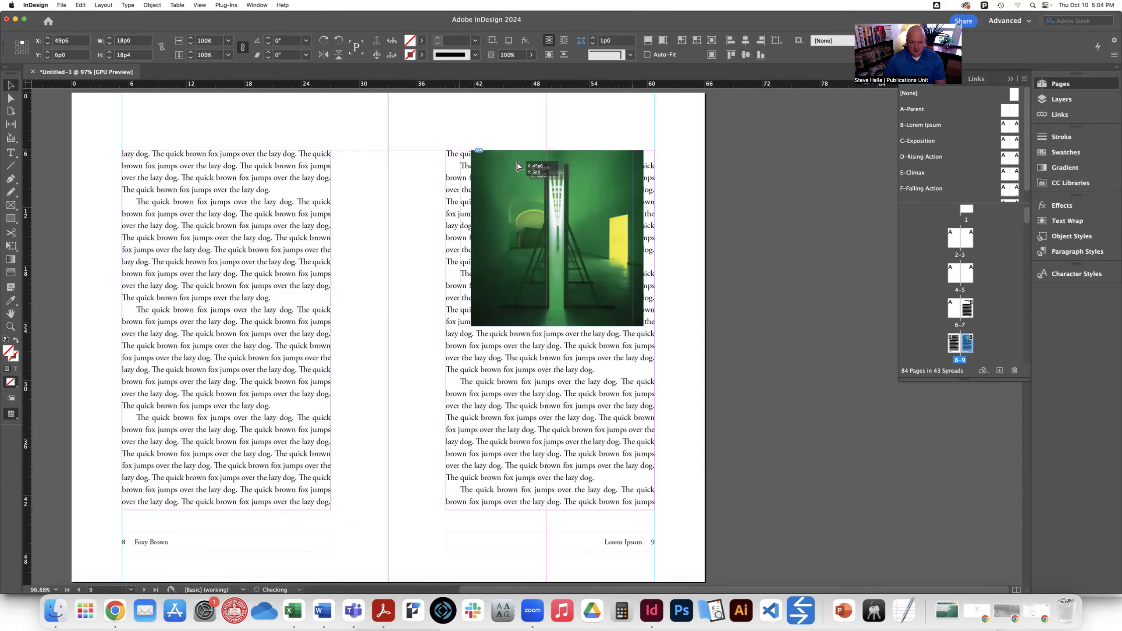
left_click_drag(530, 171, 528, 172)
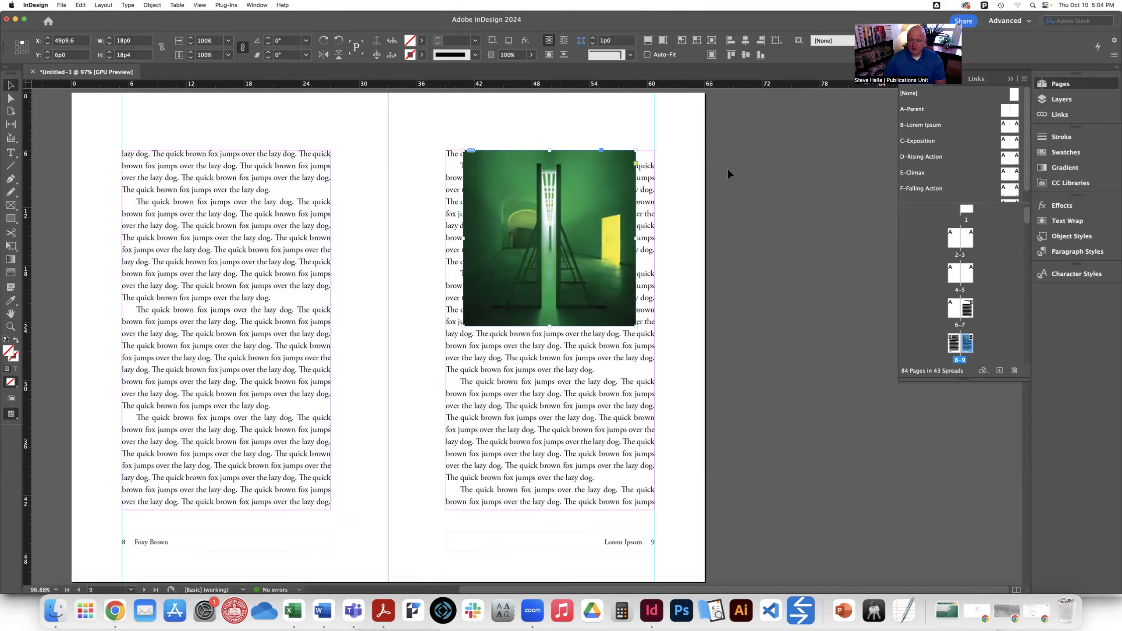
Draw a text frame above the image on page 9 and enter the caption Bruce Nauman's "Green Light Corridor"
left_click(9, 152)
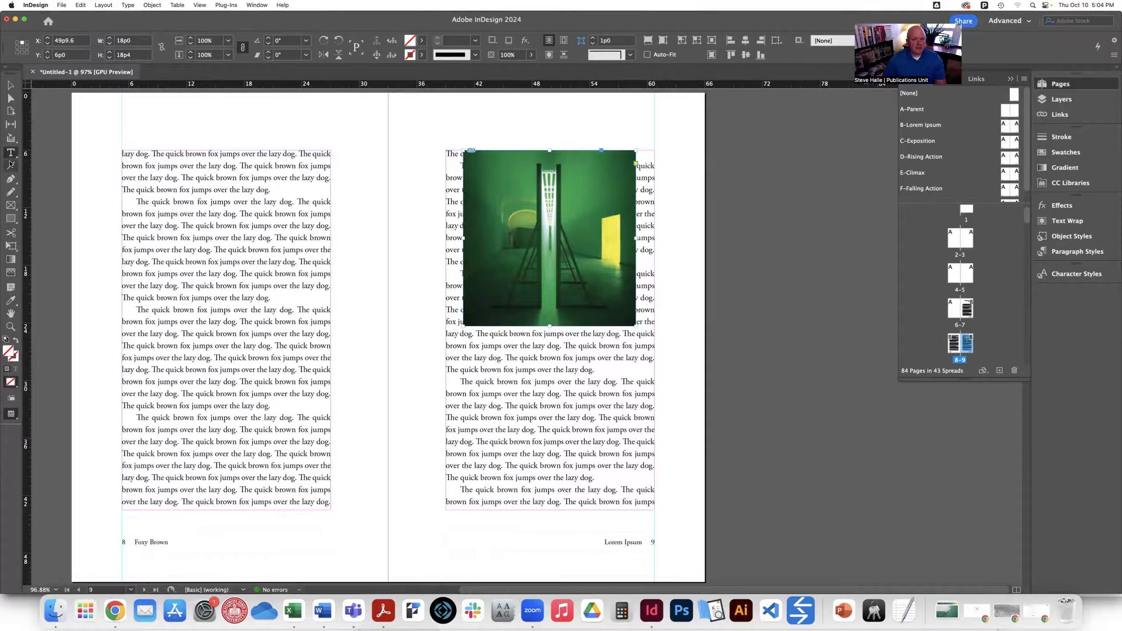
left_click_drag(437, 111, 648, 126)
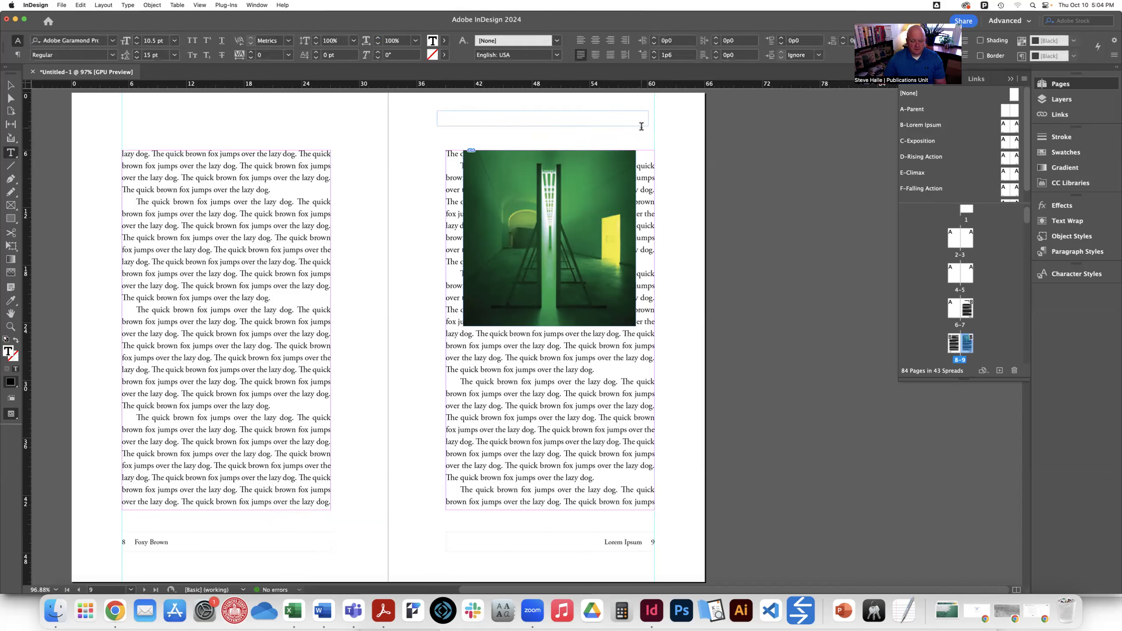
type("Bruce N")
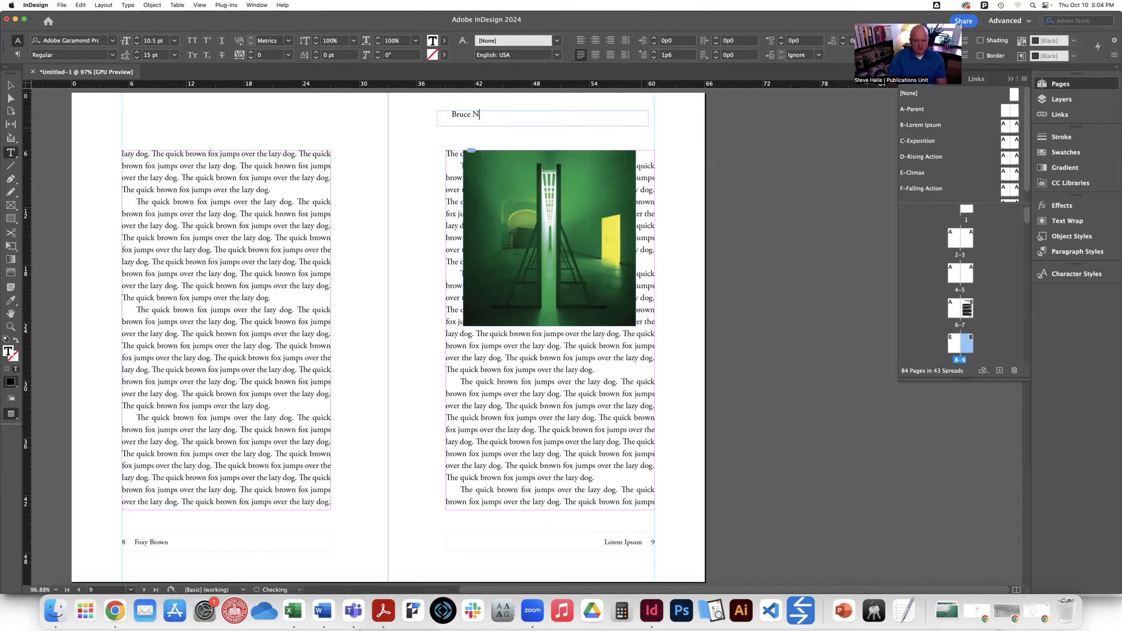
type("auman's \"Green Light Corridor\"")
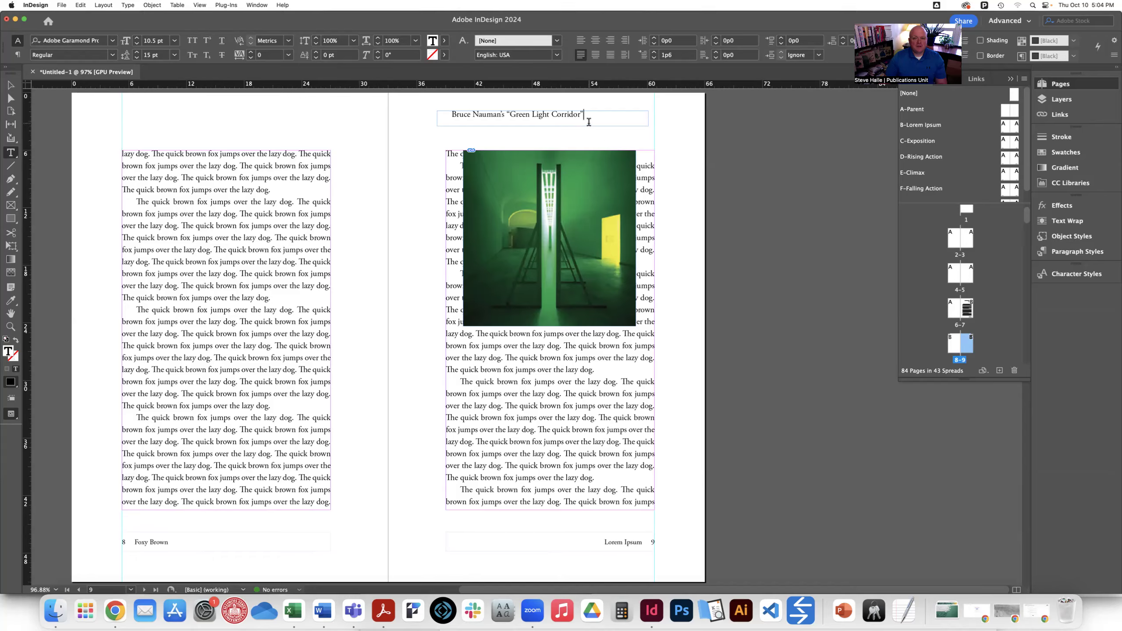
Centre the caption text and set its size to 10 pt with 12 pt leading
left_click_drag(585, 114, 401, 111)
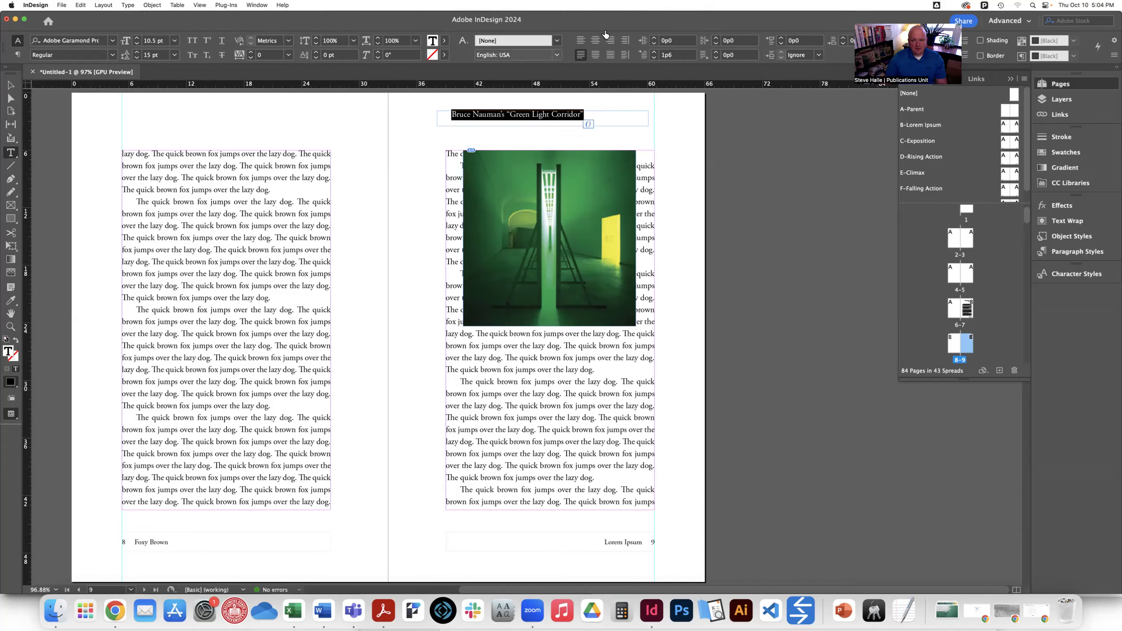
left_click(595, 40)
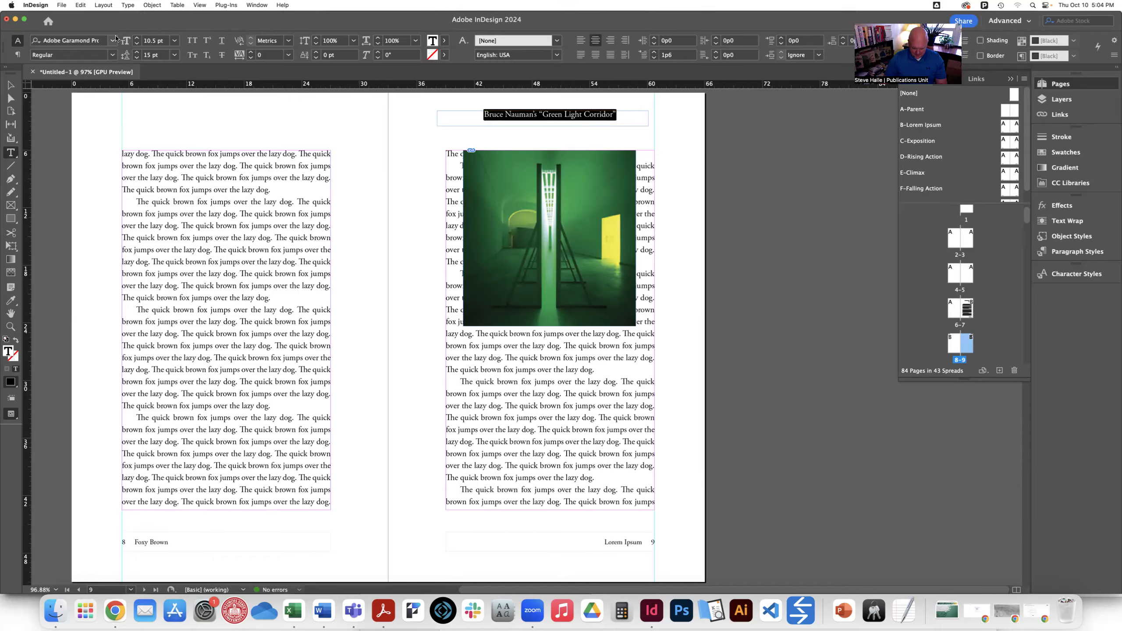
left_click(136, 44)
left_click(137, 57)
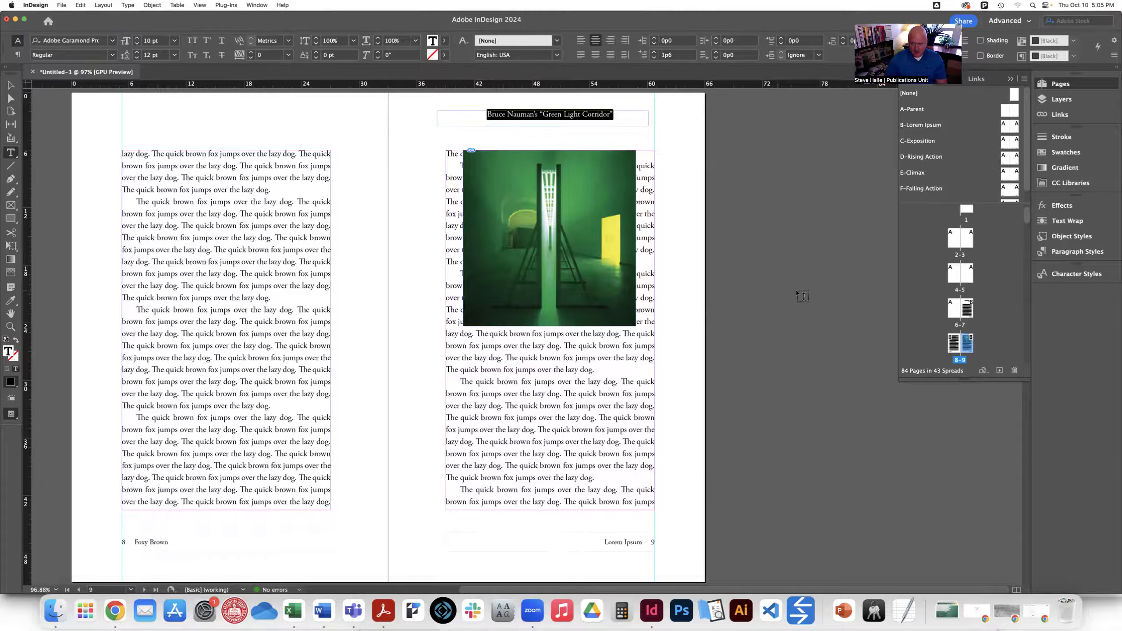
Create a paragraph style named caption from the selected text, based on [No Paragraph Style], and apply it to the selection
left_click(1082, 253)
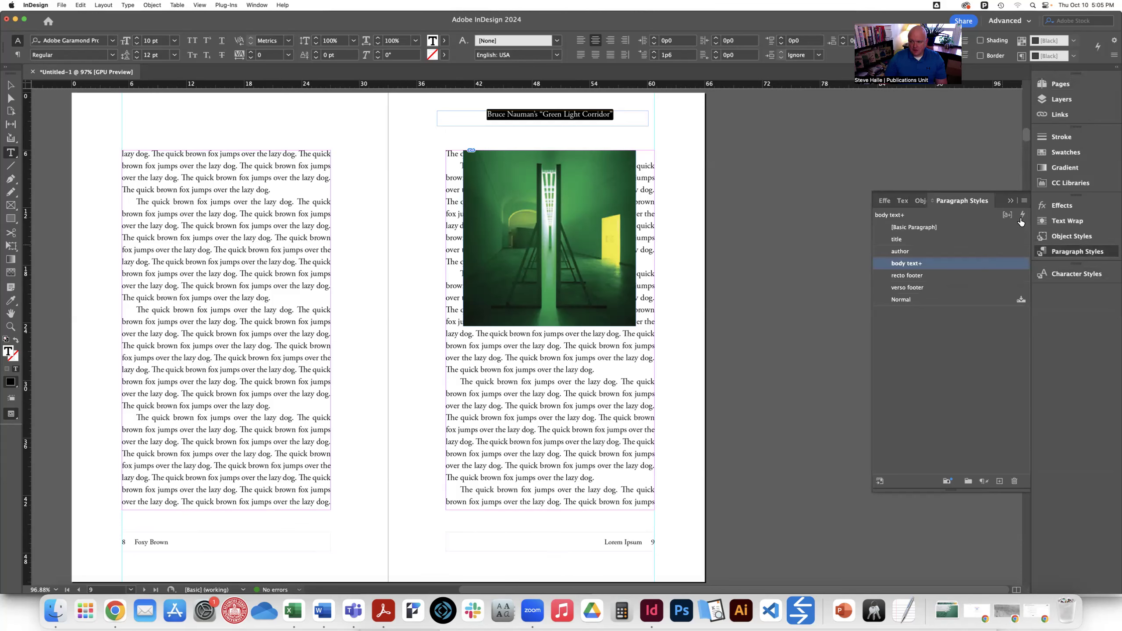
left_click(1023, 200)
left_click(929, 207)
type("caption")
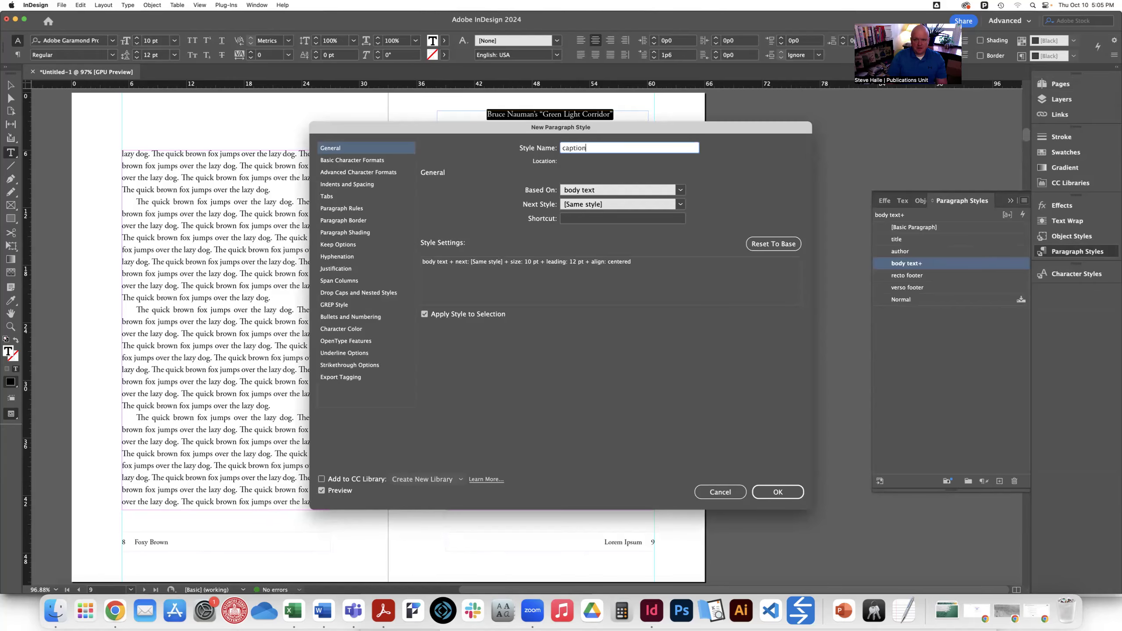
left_click(666, 188)
left_click(602, 202)
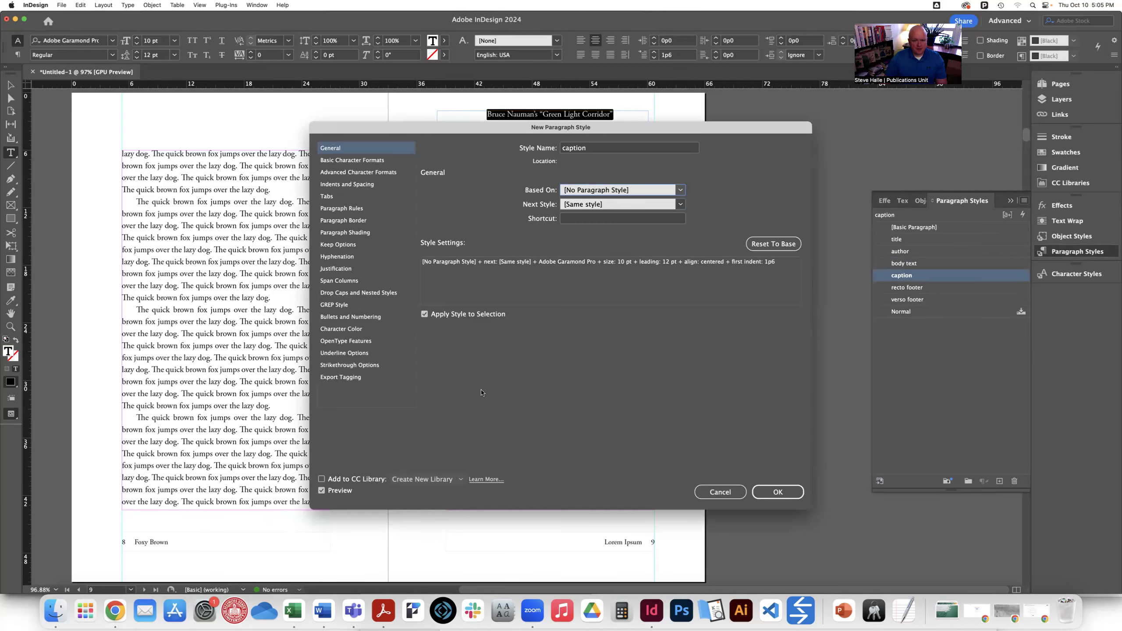
left_click(791, 495)
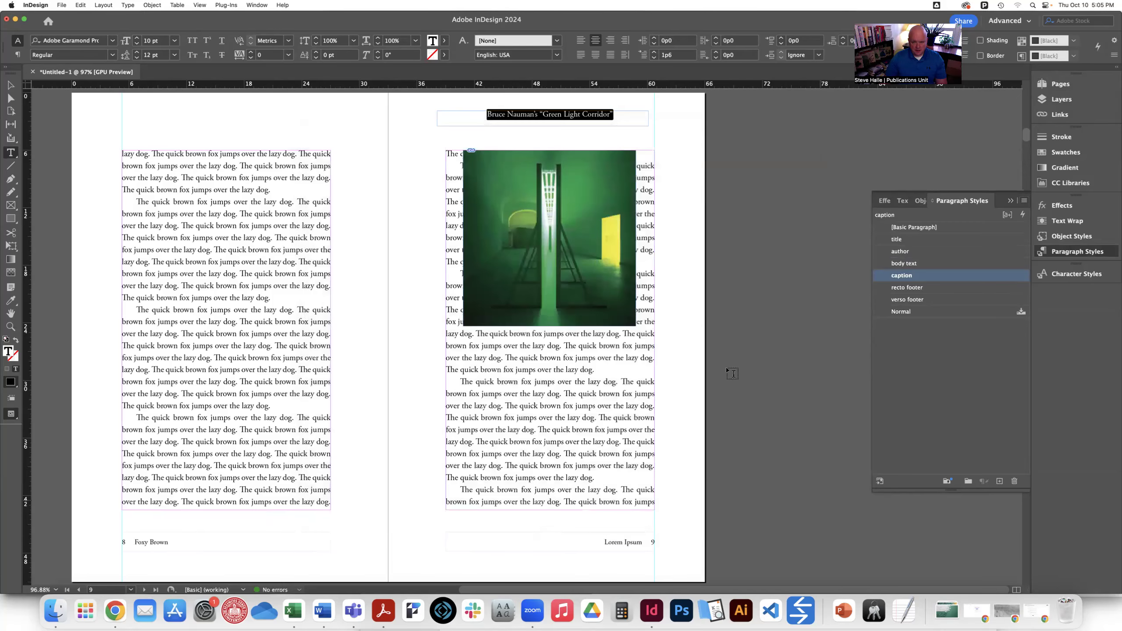
Move the caption frame directly below the image, align it with the image's edges and narrow it to 18p0 wide
left_click(11, 85)
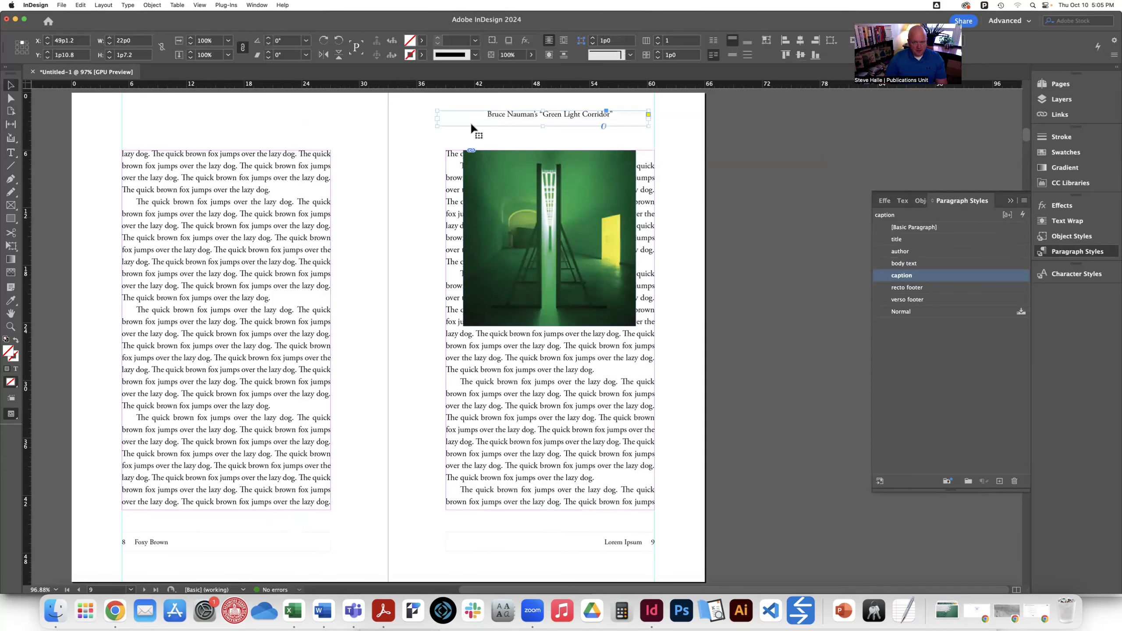
left_click_drag(454, 110, 482, 337)
left_click_drag(672, 350, 634, 349)
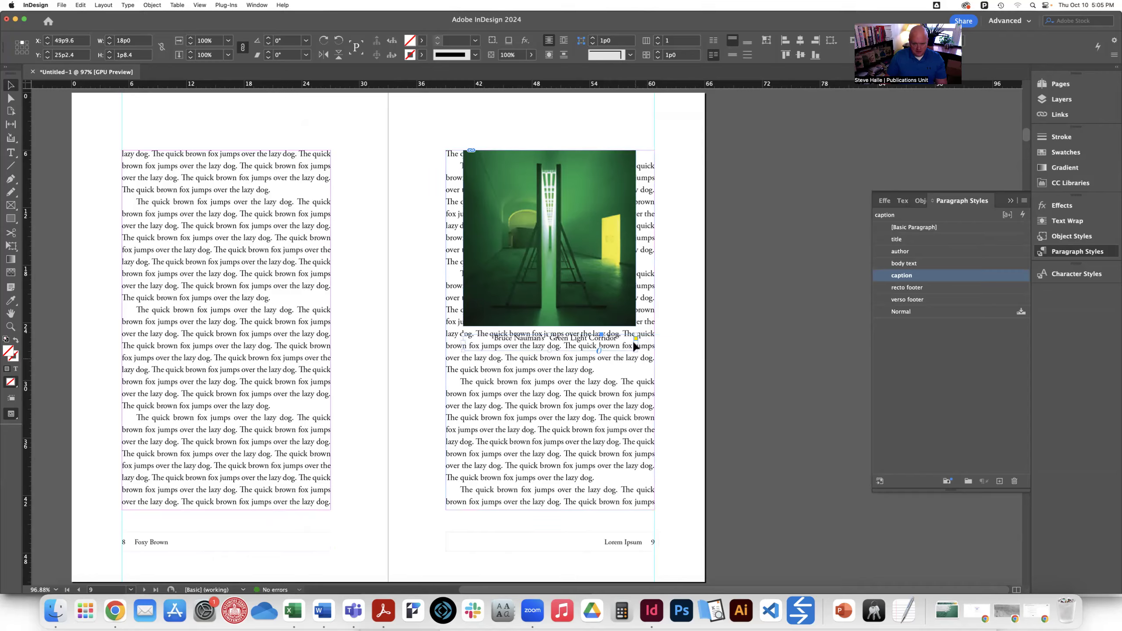
Group the green corridor image on page 9 with its caption frame
left_click(503, 250)
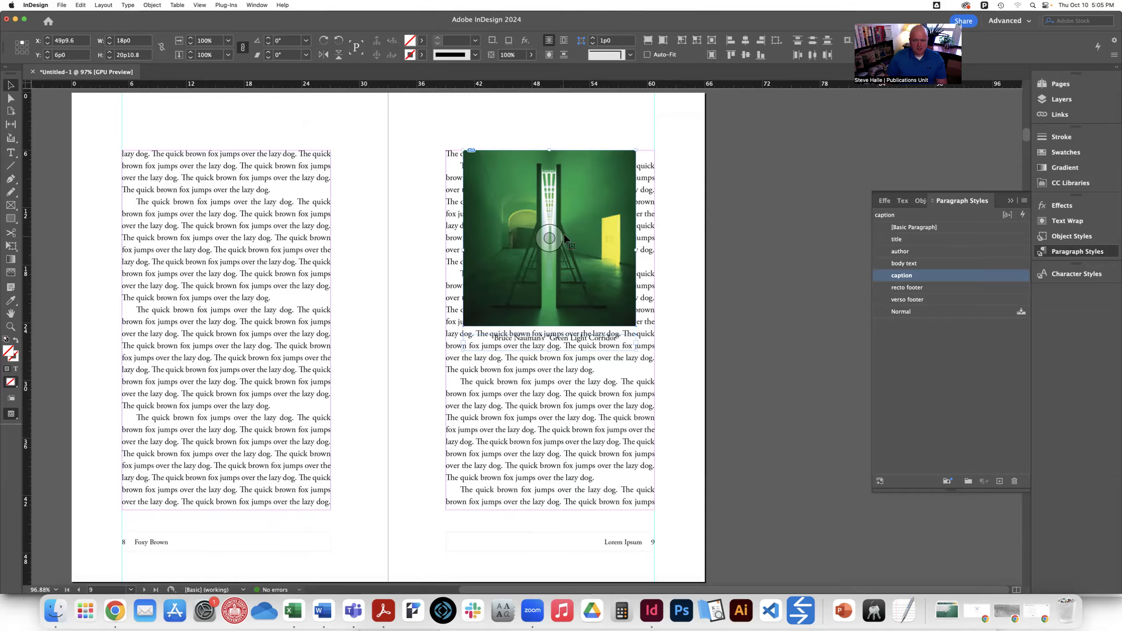
left_click(152, 4)
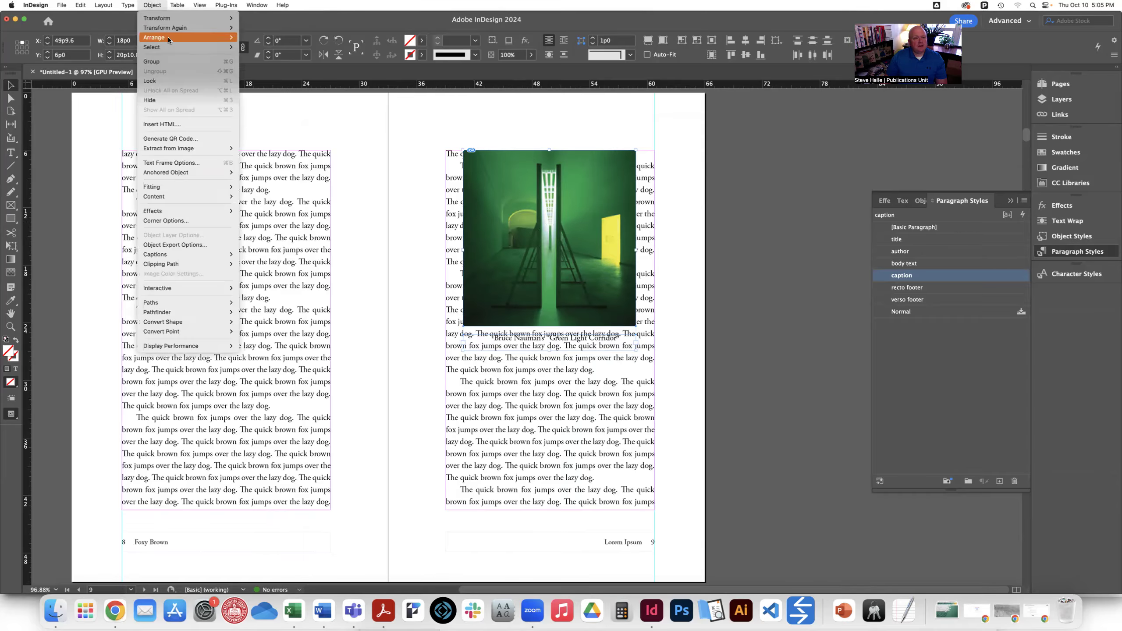
left_click(158, 62)
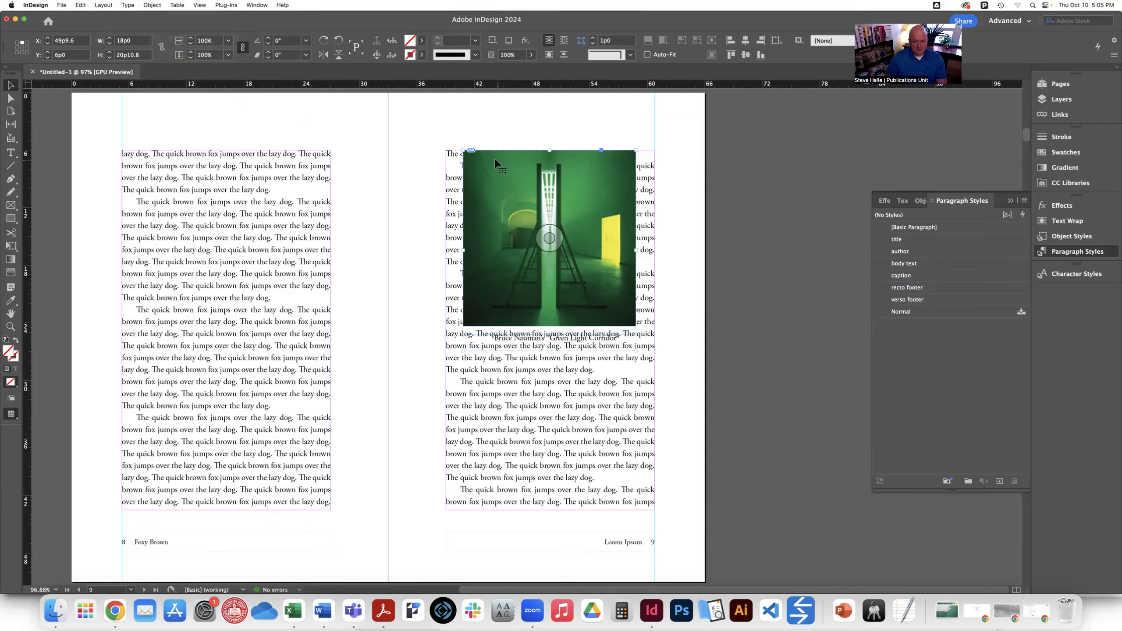
Centre the image and caption group horizontally in the page 9 text block and apply Jump Object text wrap to it
mouse_move(494, 163)
left_mouse_down()
mouse_move(636, 172)
mouse_move(513, 174)
left_mouse_up()
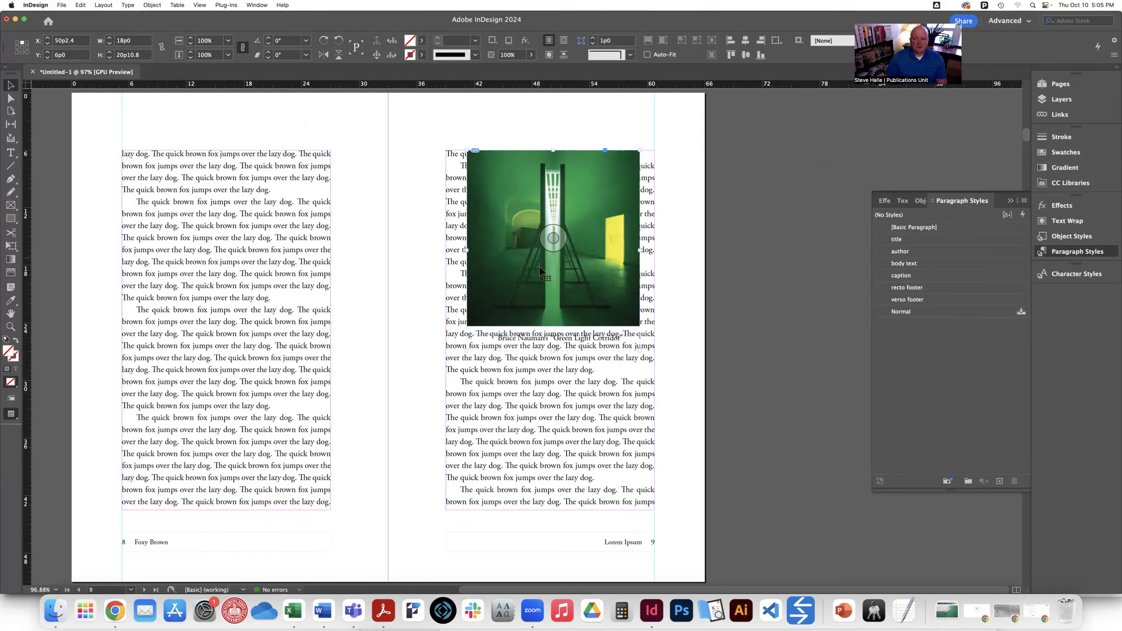
left_click(1062, 222)
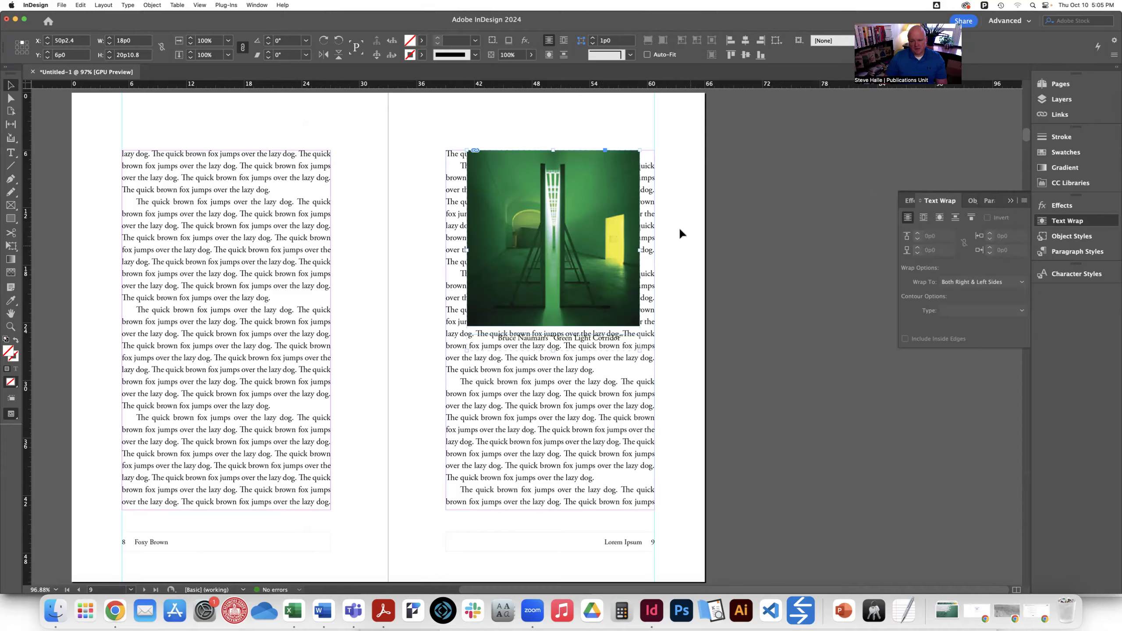
left_click_drag(555, 206, 556, 206)
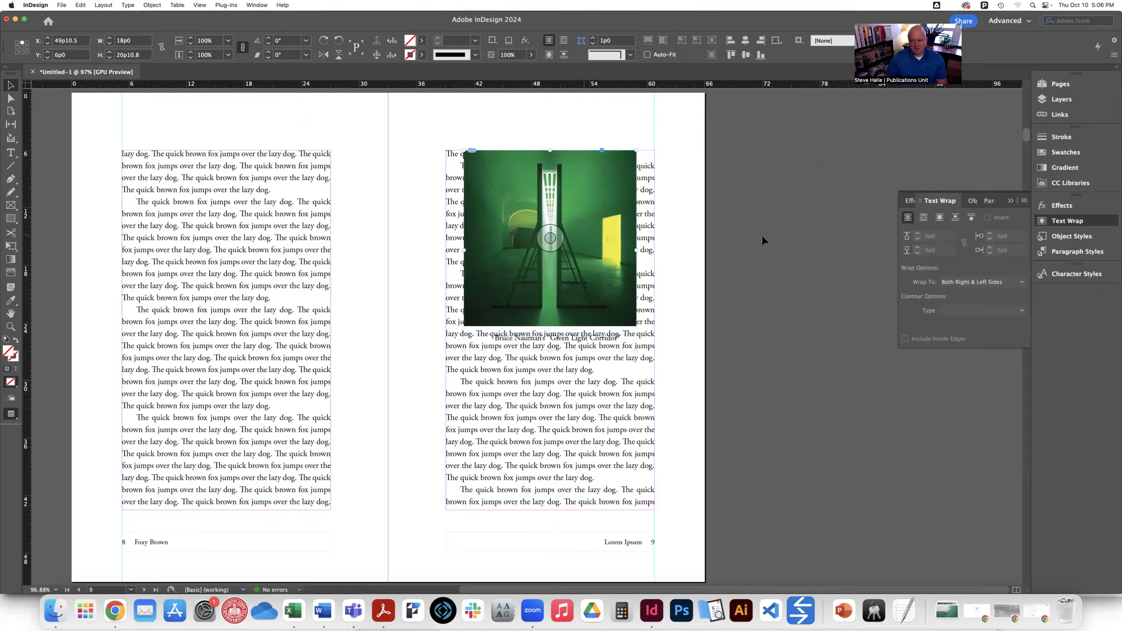
left_click(954, 219)
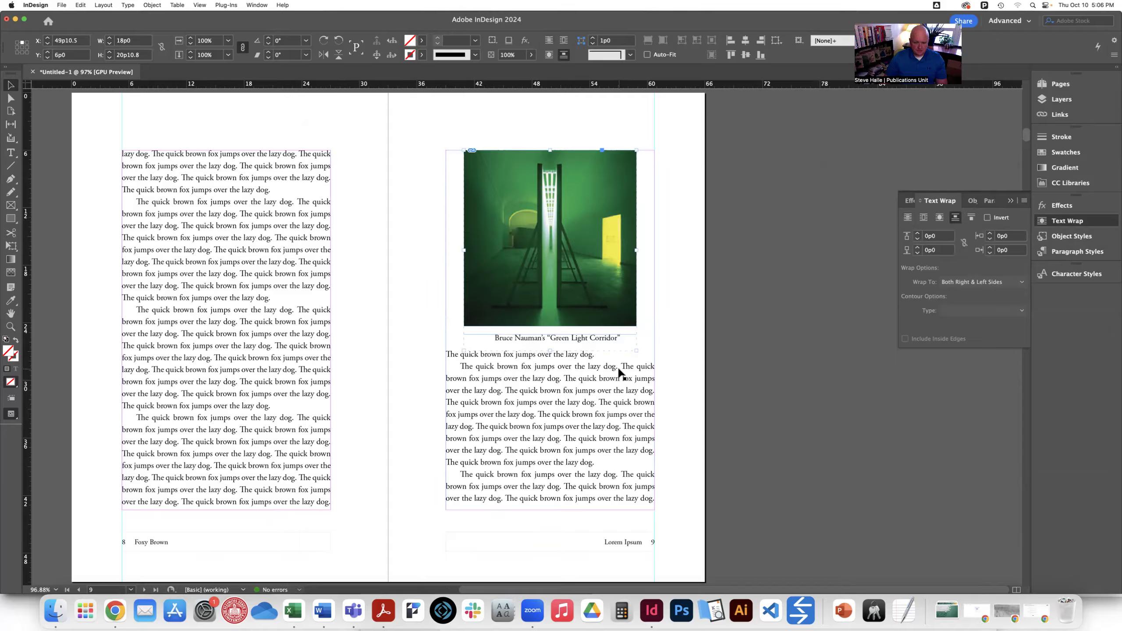
Shorten the caption frame to 0p9.6 high, then unlink the group's text wrap offsets and set its bottom offset to 0p9
left_click(607, 344)
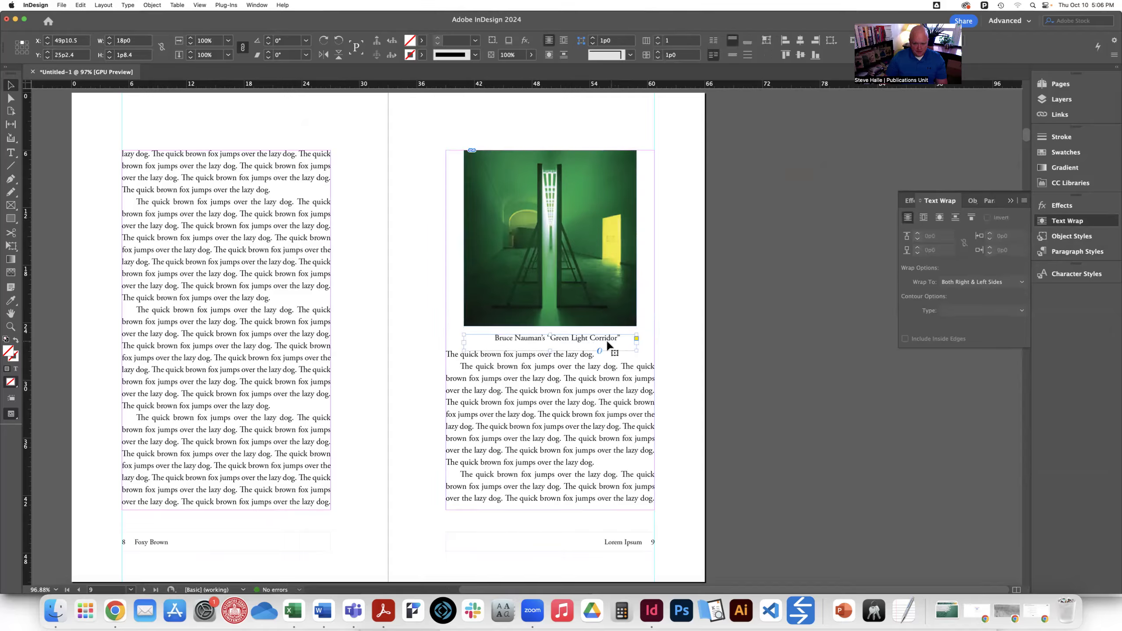
left_click_drag(549, 334, 551, 340)
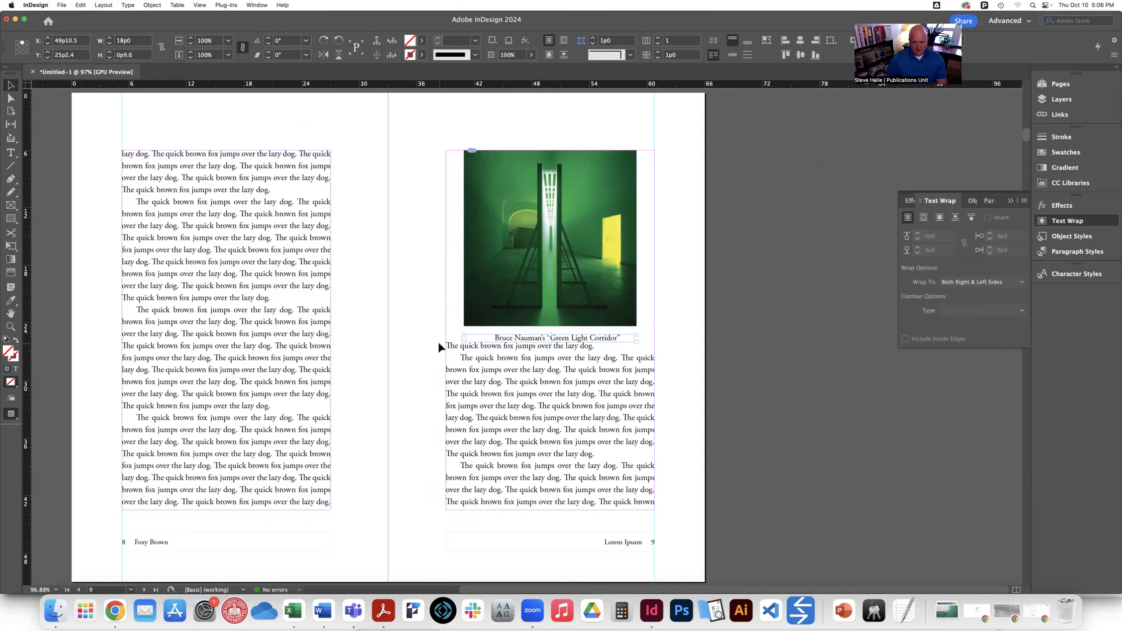
left_click(588, 161)
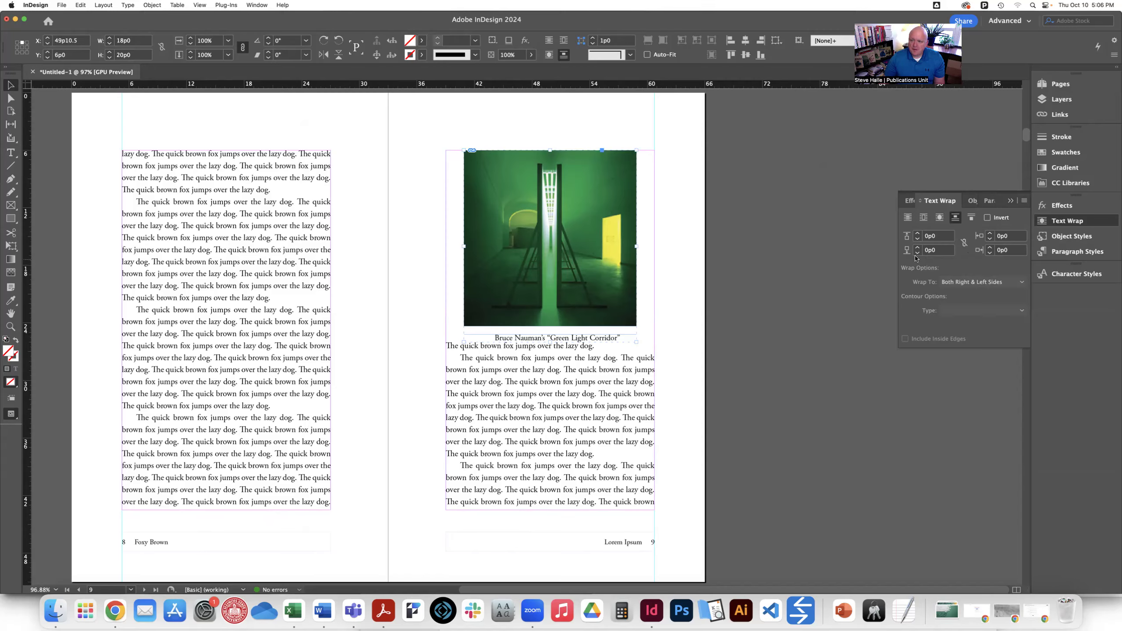
left_click(964, 243)
left_click(916, 248)
left_click(916, 248)
left_click(916, 248)
left_click(917, 248)
left_click(917, 247)
left_click(917, 247)
left_click(916, 248)
left_click(917, 248)
left_click(916, 248)
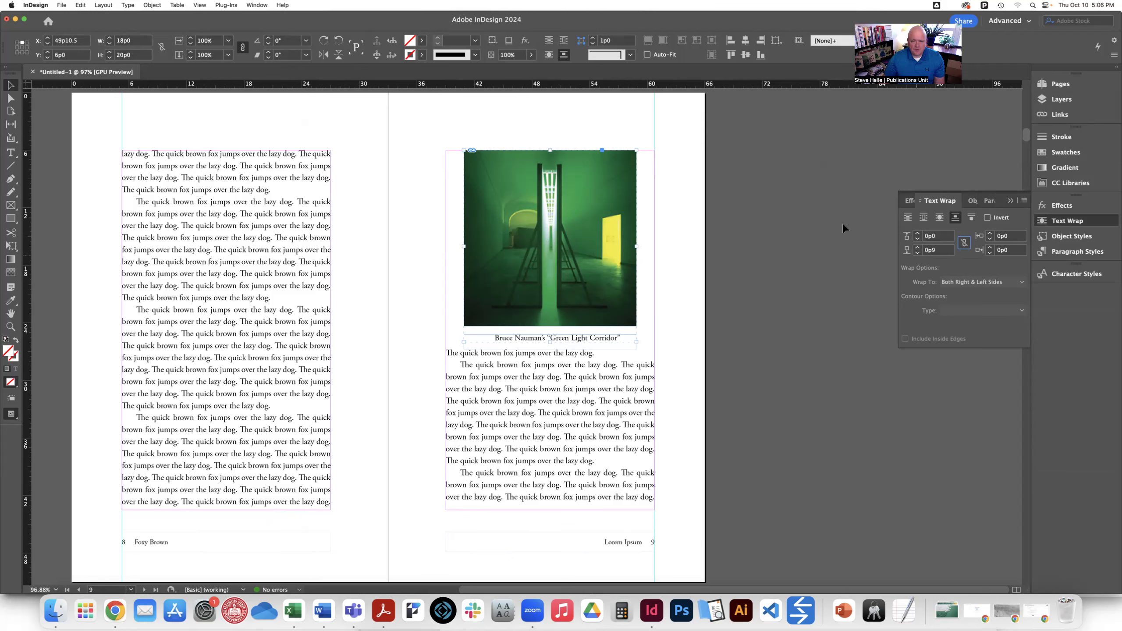
left_click(776, 194)
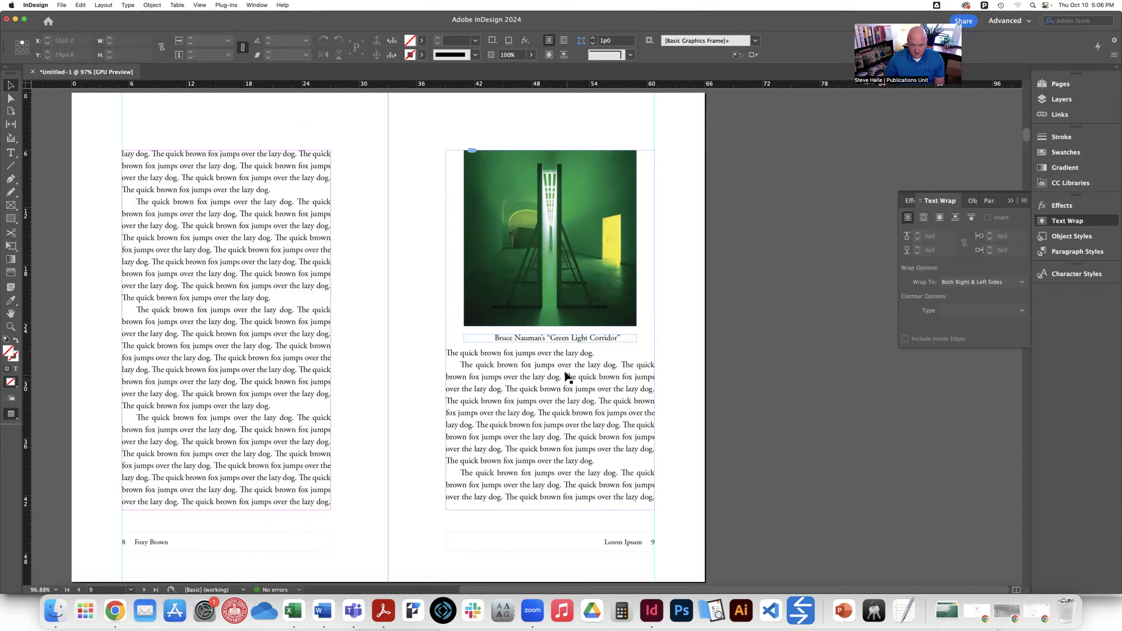
Edit the caption paragraph style so its first line indent is 0
left_click(549, 341)
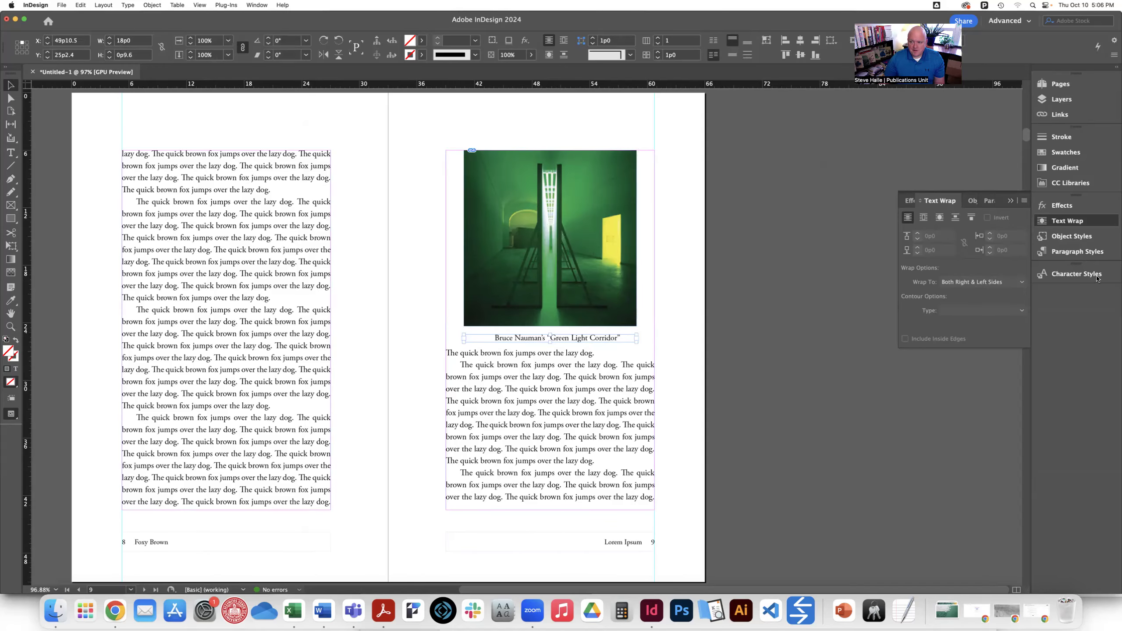
left_click(1090, 251)
right_click(909, 277)
left_click(920, 284)
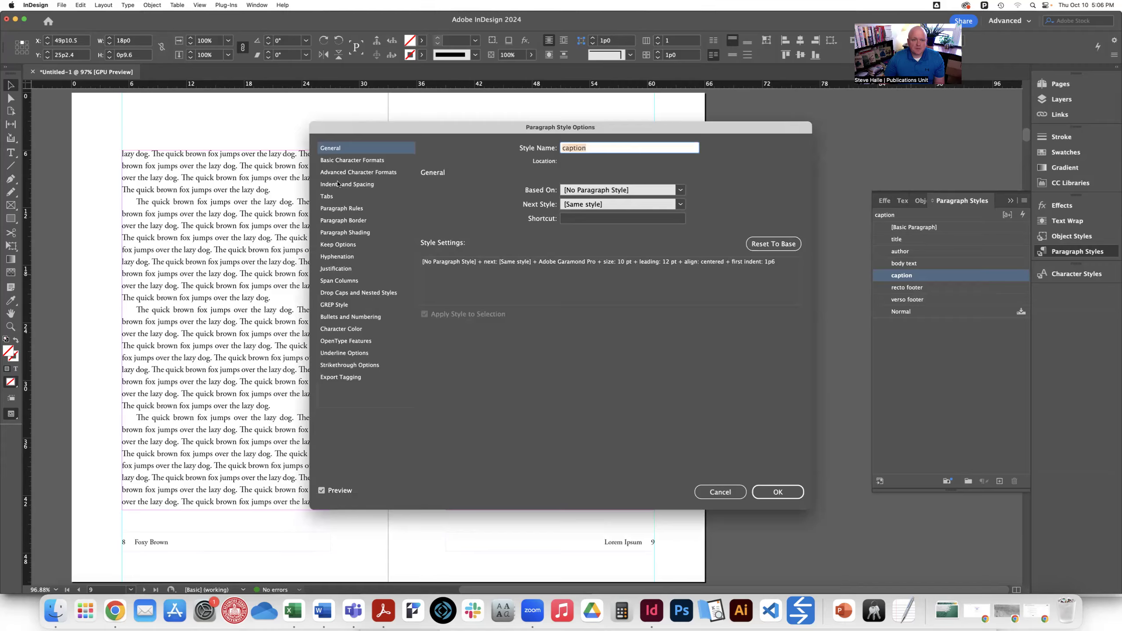
left_click(338, 183)
type("0")
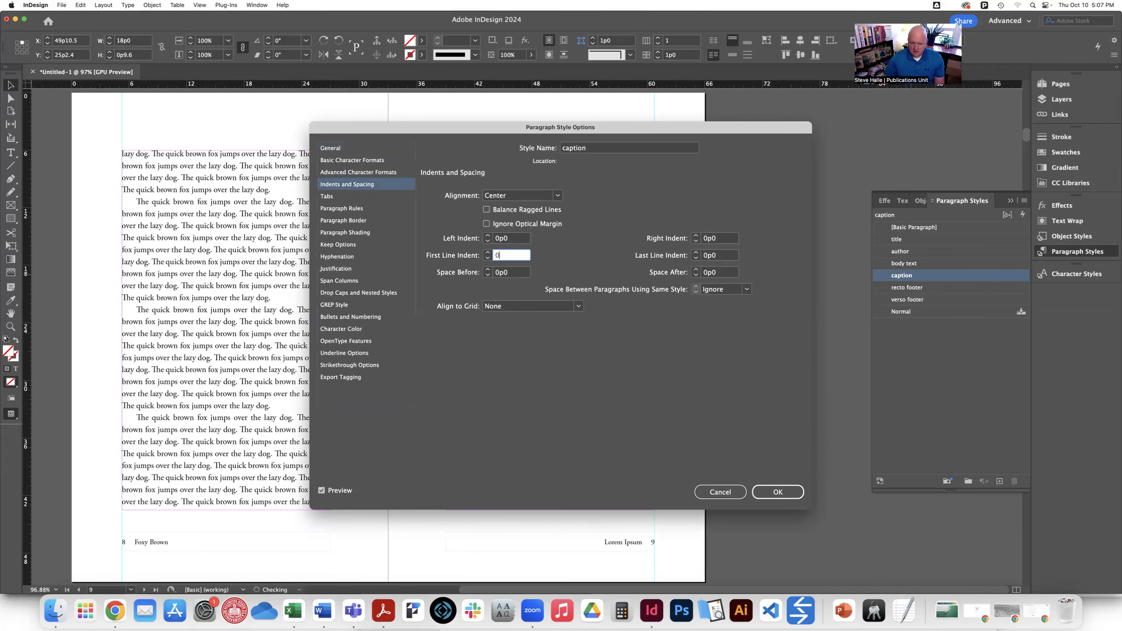
key("Return")
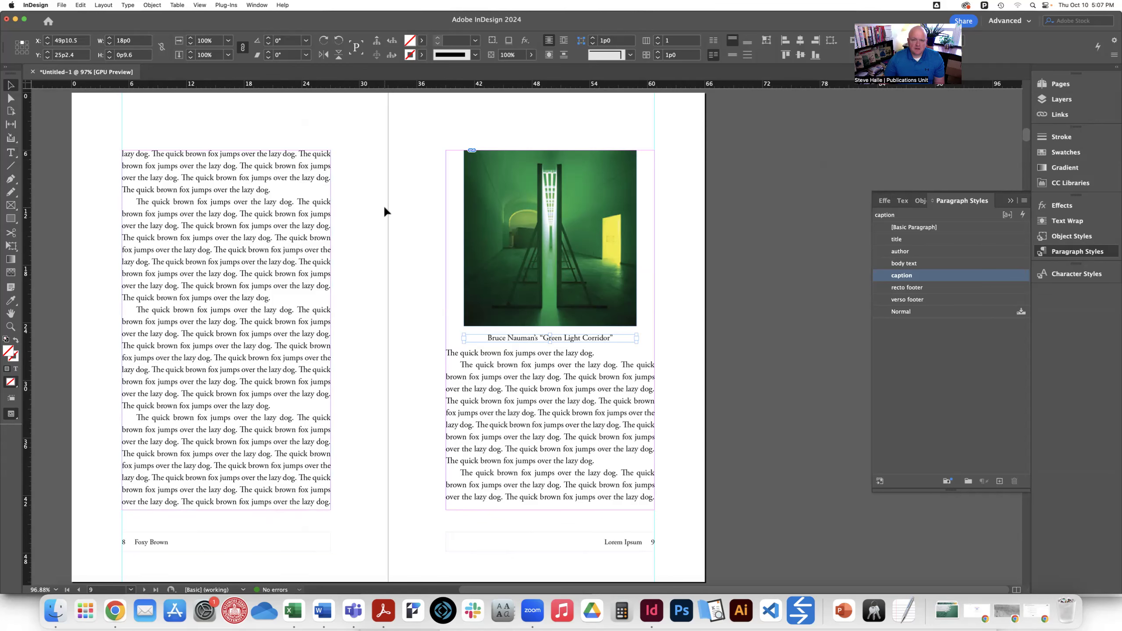
Copy the title LOREM IPSUM and the author line from the chapter 1 opening page, leaving out the chapter number
scroll(383, 205, "up", 10)
scroll(383, 205, "up", 8)
scroll(383, 205, "down", 5)
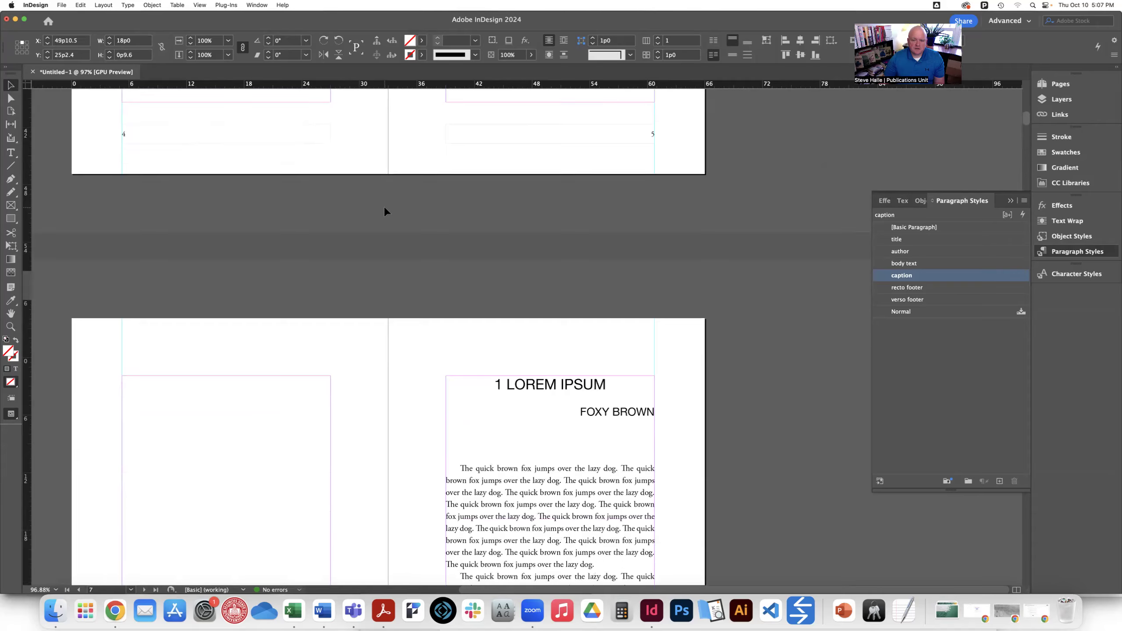
double_click(582, 239)
left_click_drag(506, 218, 671, 246)
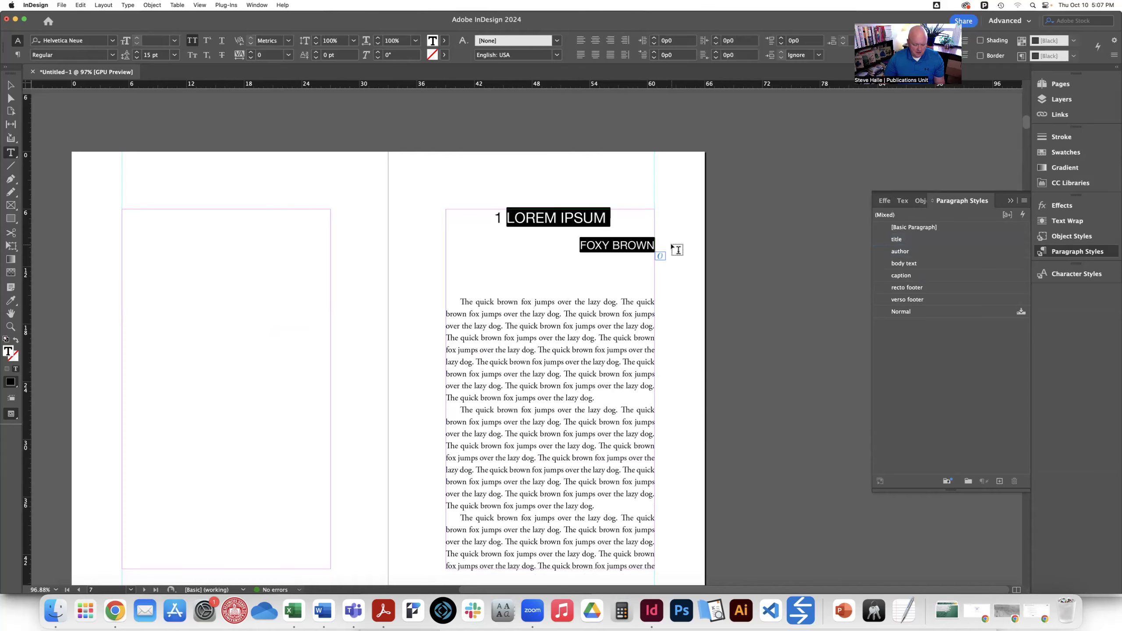
Paste the title and author on page 3 in a frame 21p9 wide and 12p6 high, spanning the margins about 6p below the top margin
scroll(646, 251, "up", 2)
scroll(646, 252, "up", 15)
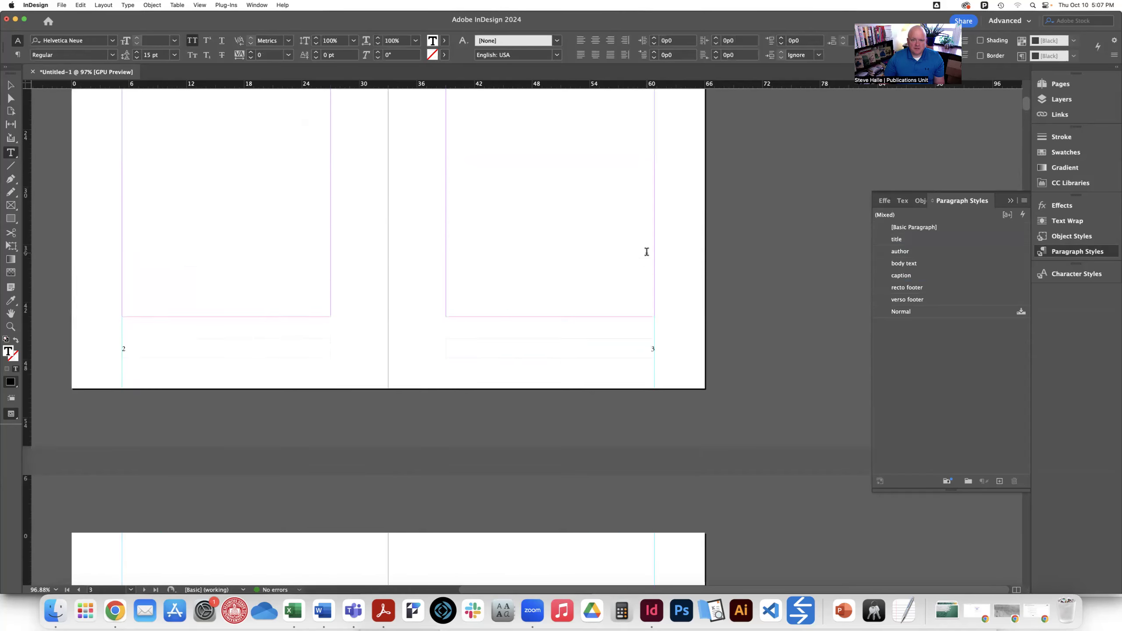
scroll(647, 252, "down", 10)
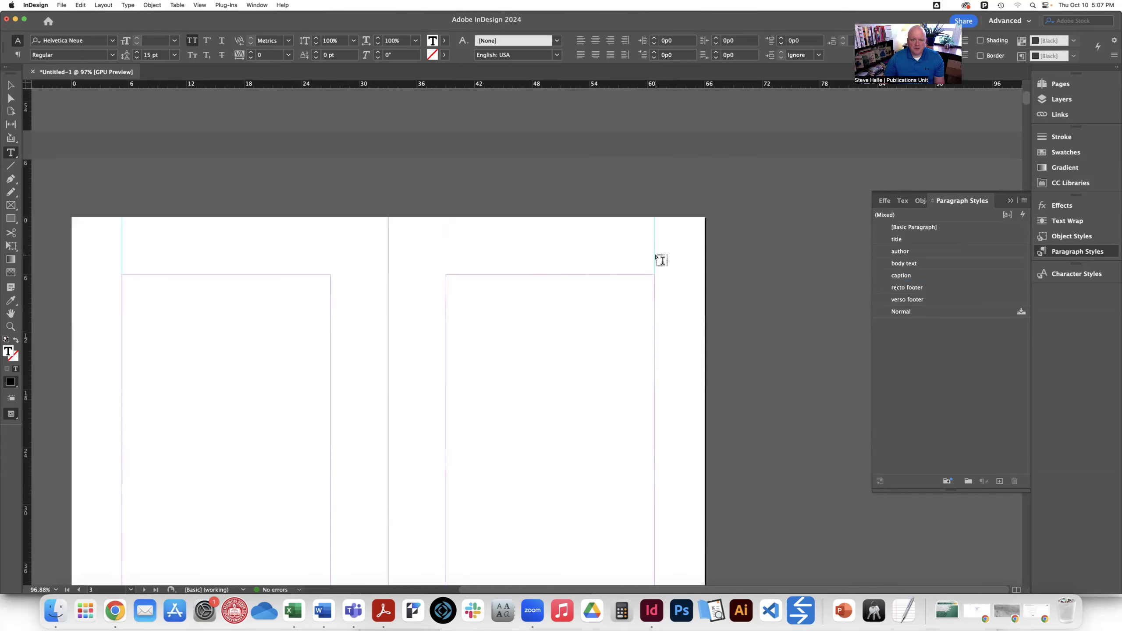
left_click(10, 85)
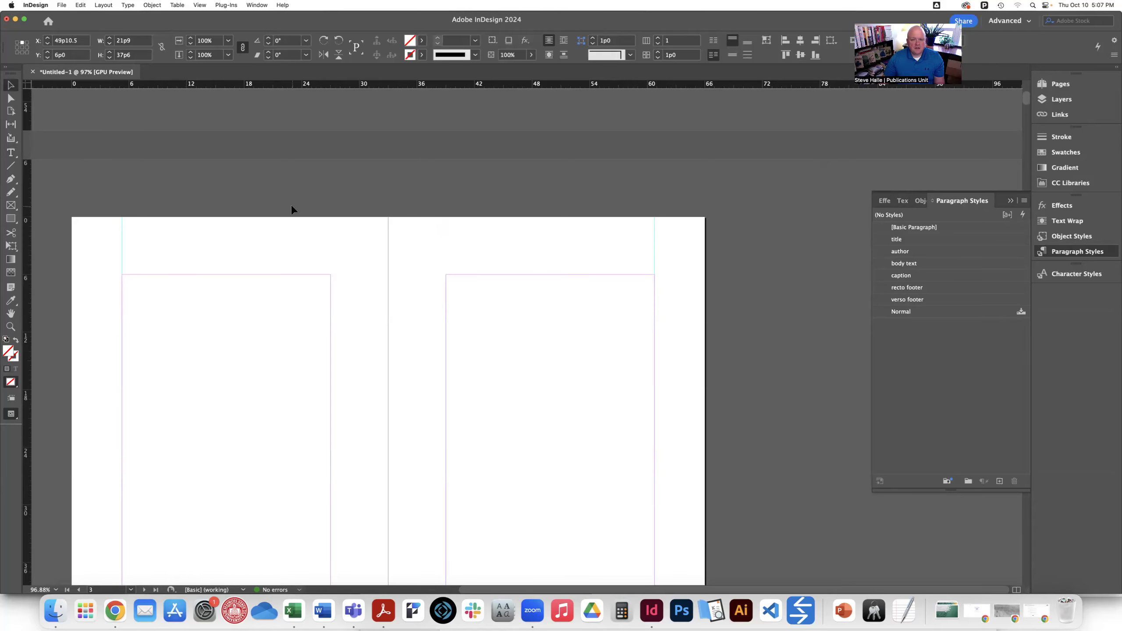
scroll(292, 209, "down", 1)
scroll(291, 208, "down", 3)
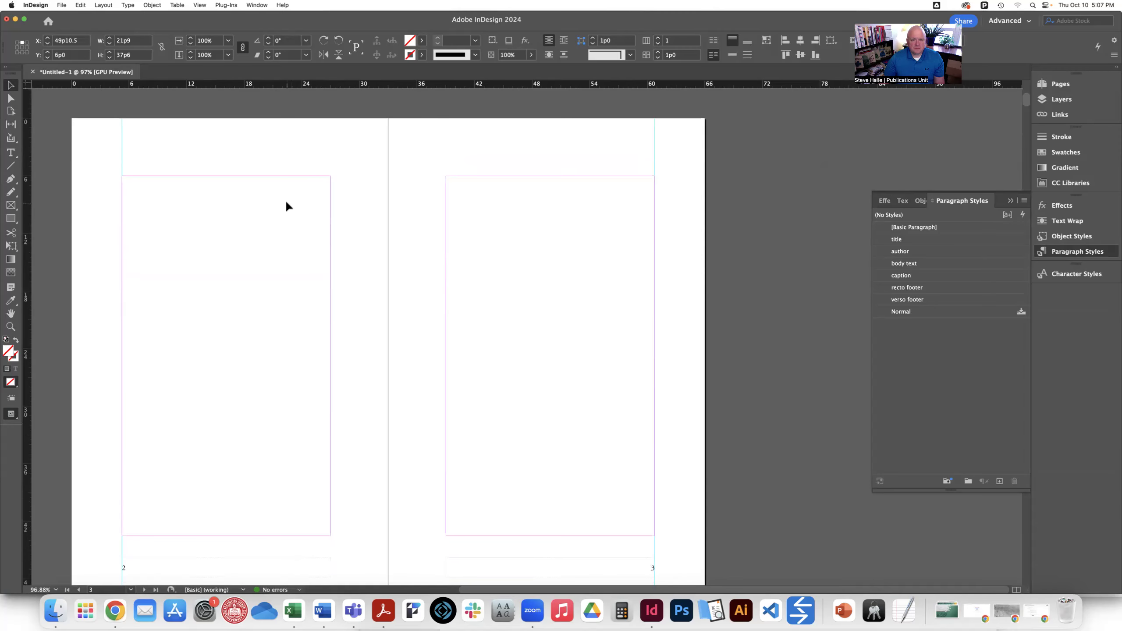
left_click(500, 239)
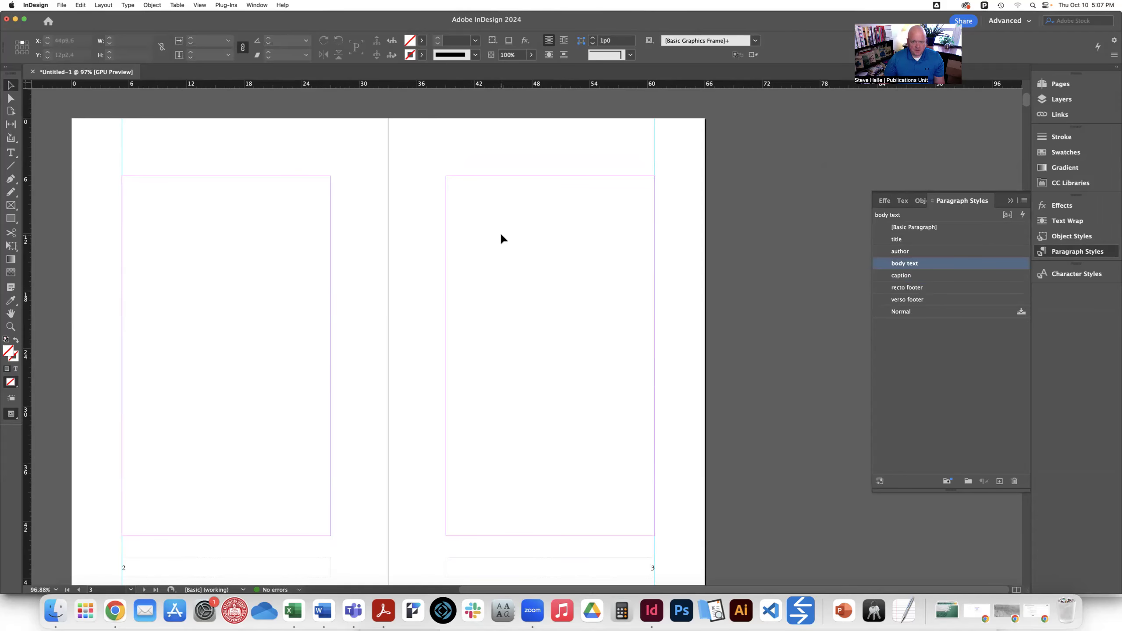
key("super+v")
left_click_drag(489, 249, 468, 224)
left_click_drag(566, 293, 648, 297)
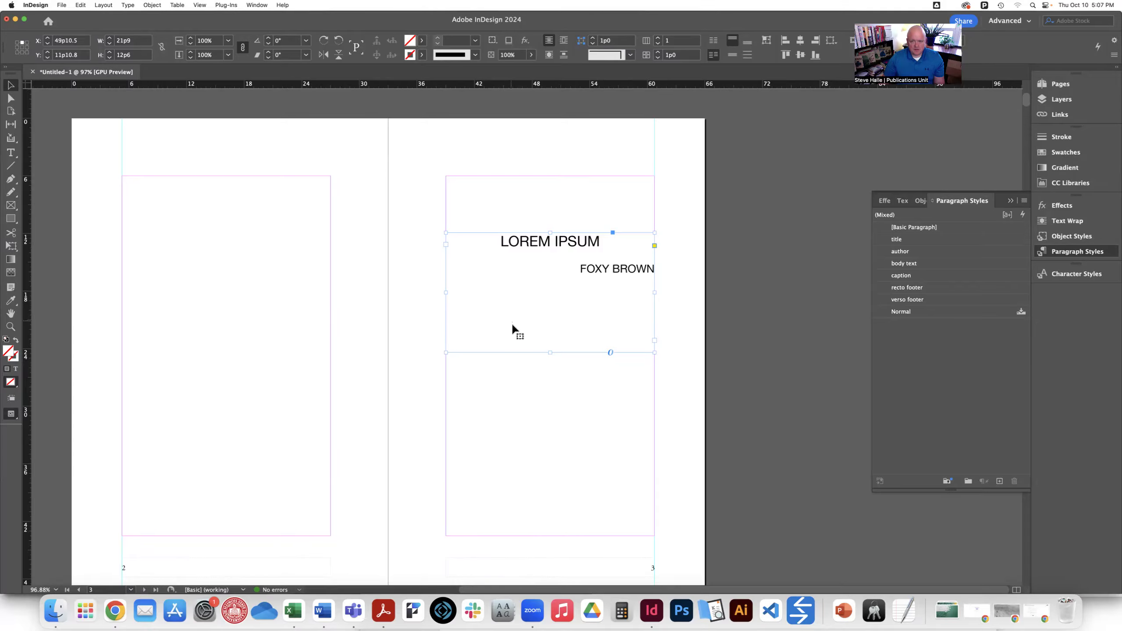
Paste a copy of the page 3 title frame in place on page 1
scroll(511, 322, "up", 10)
left_click(555, 323)
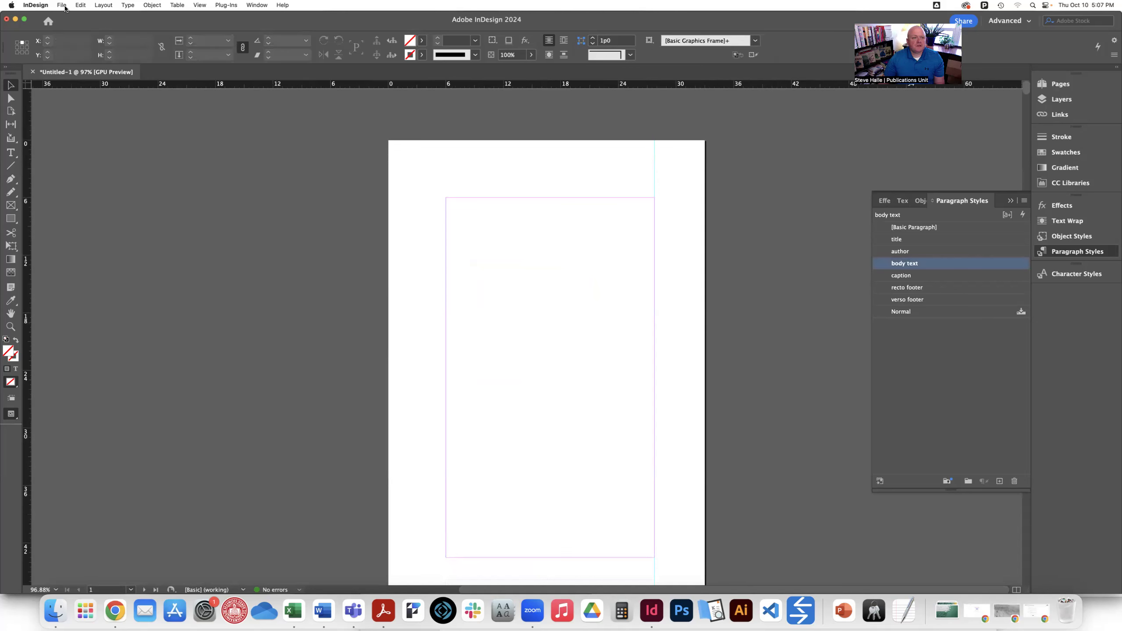
left_click(81, 5)
left_click(96, 91)
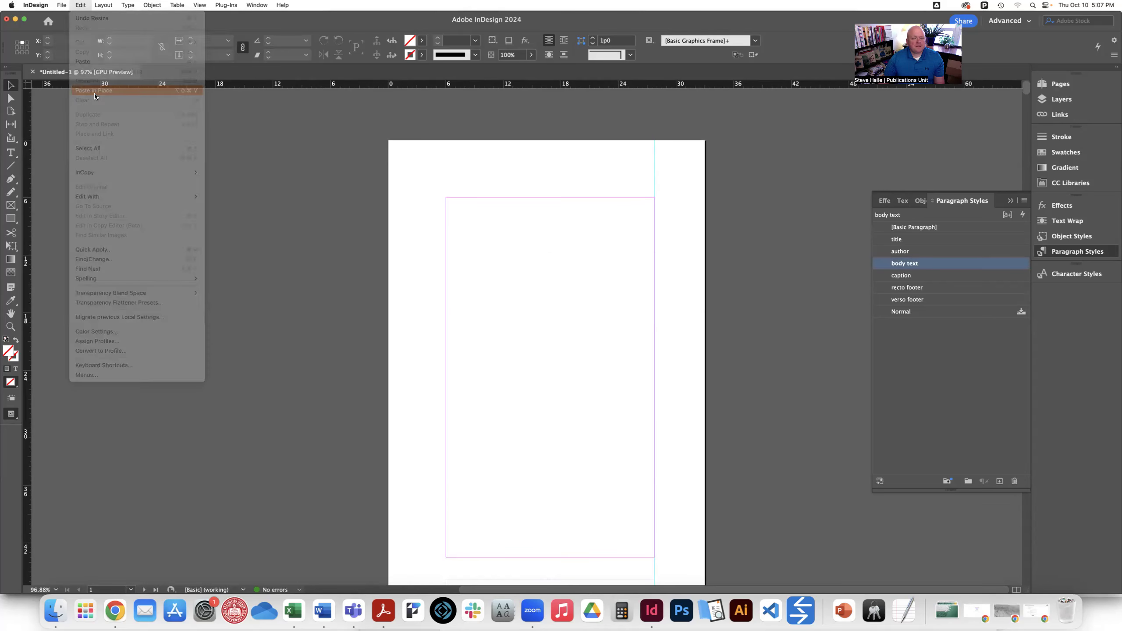
Delete the author line and its leftover paragraph from the page 1 frame, keeping only the title LOREM IPSUM
double_click(577, 292)
left_click_drag(575, 291, 654, 292)
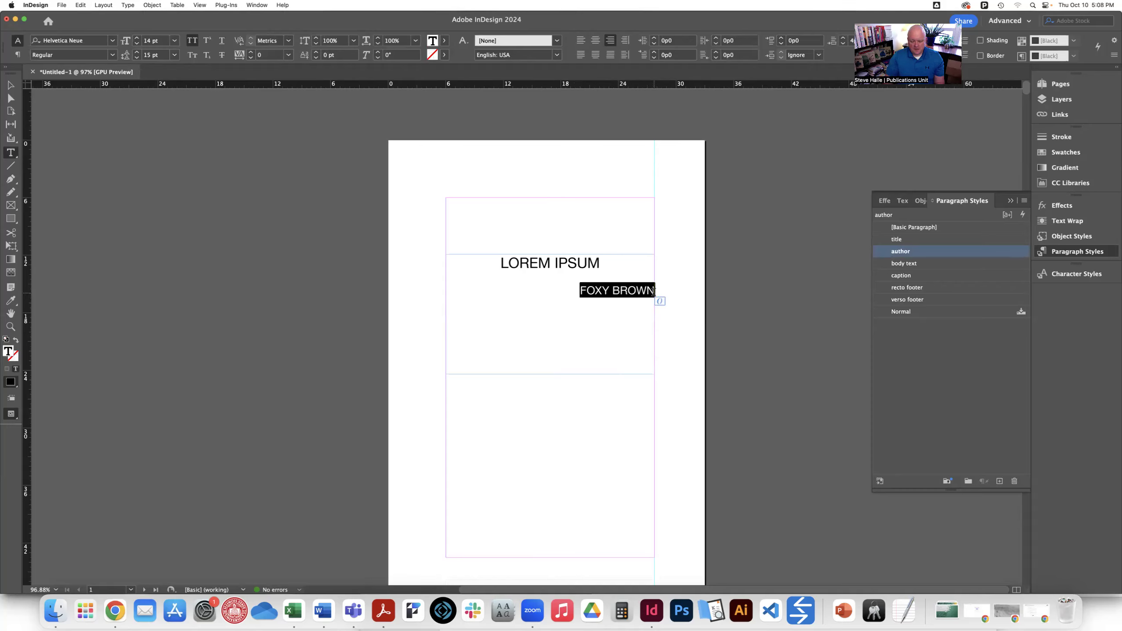
key("BackSpace")
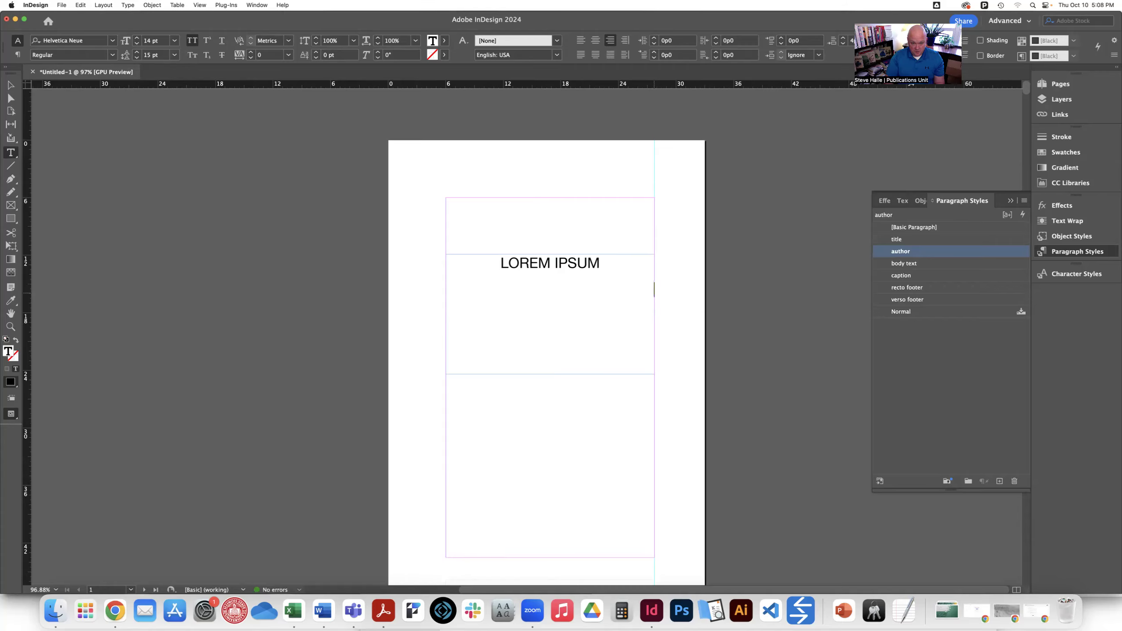
key("BackSpace")
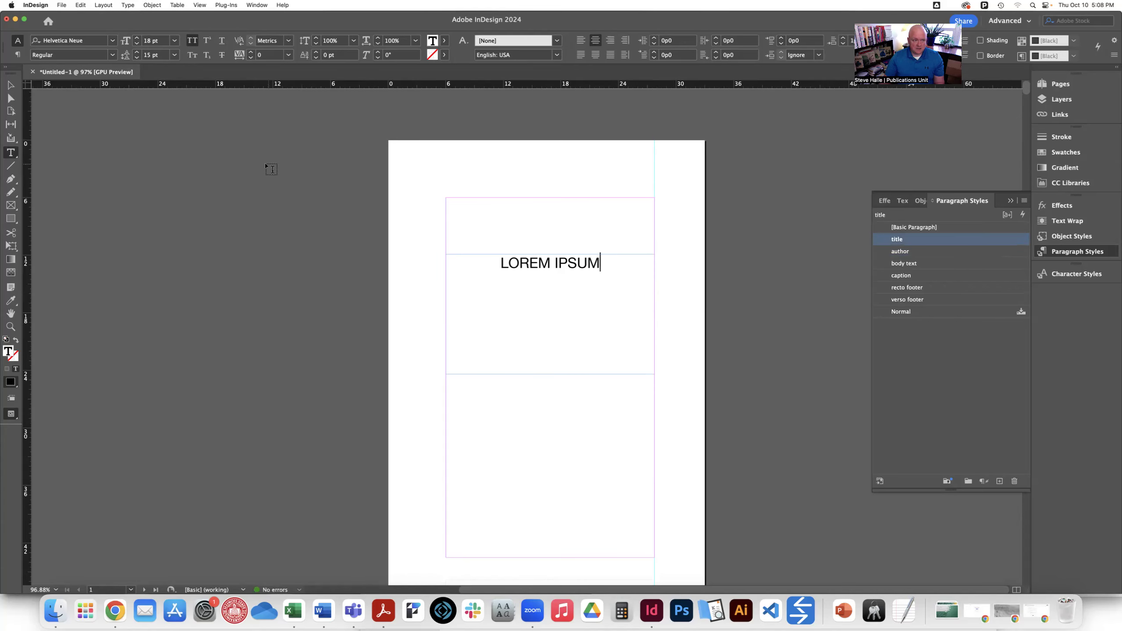
key("Escape")
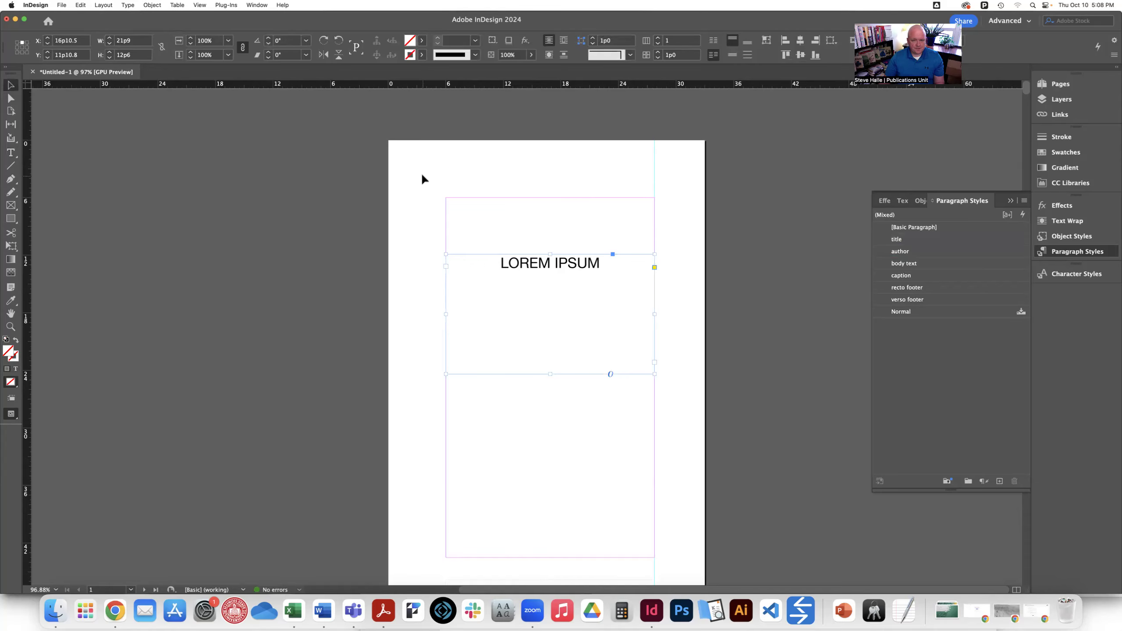
Try placing 00fmt_Contents.docx from the cleaned folder within the page 5 margins, and delete the placed frame
scroll(420, 180, "down", 10)
scroll(419, 182, "down", 10)
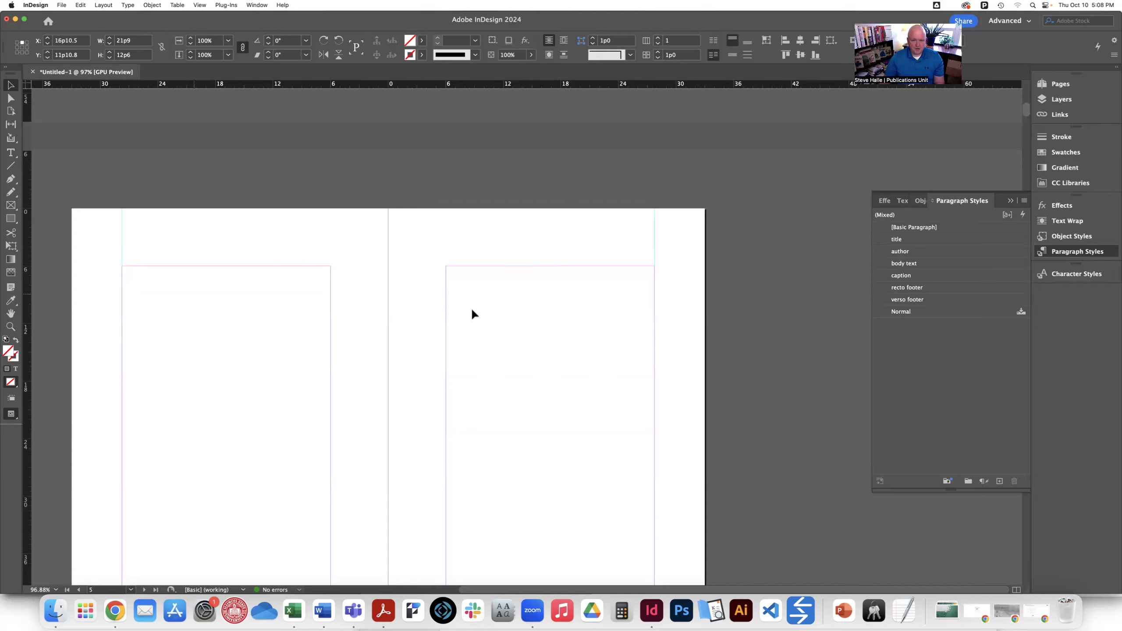
left_click(473, 311)
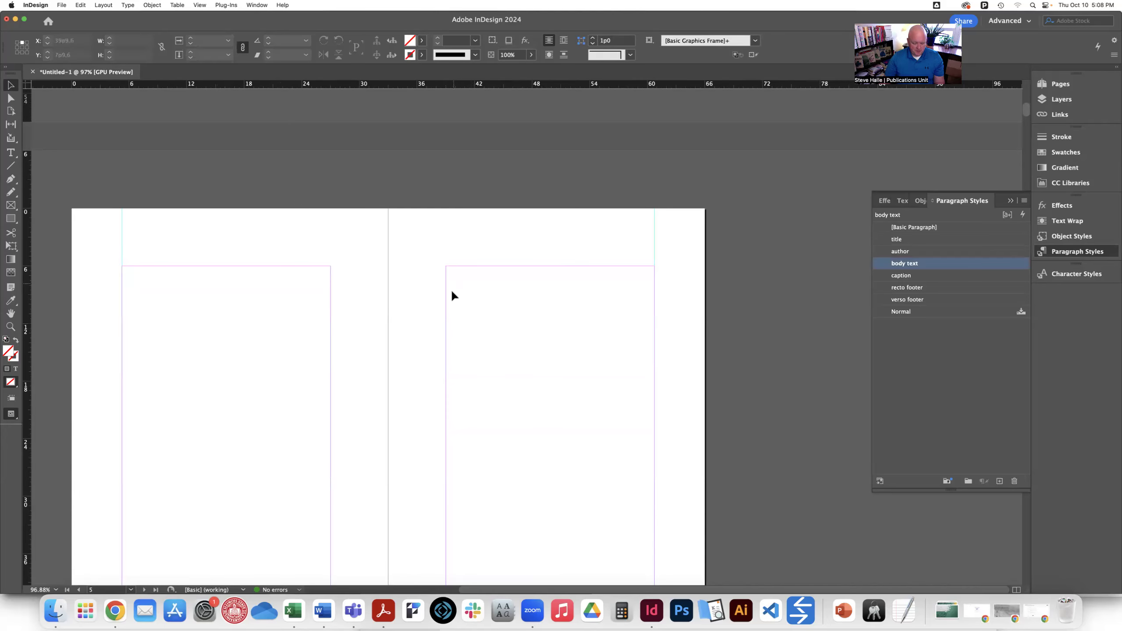
key("super+d")
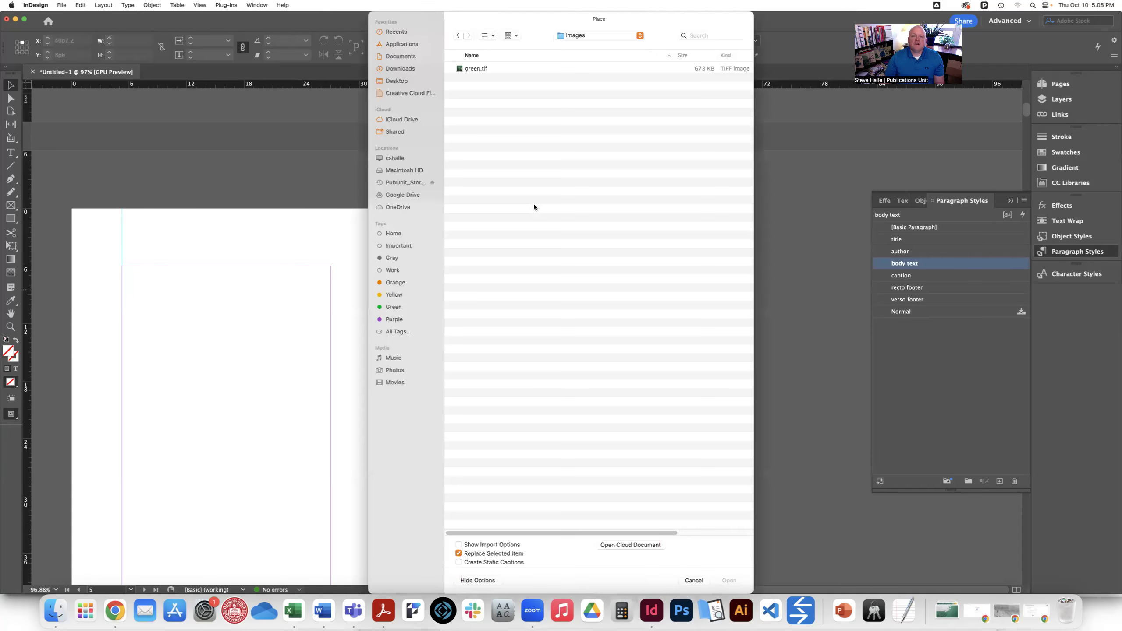
left_click(571, 36)
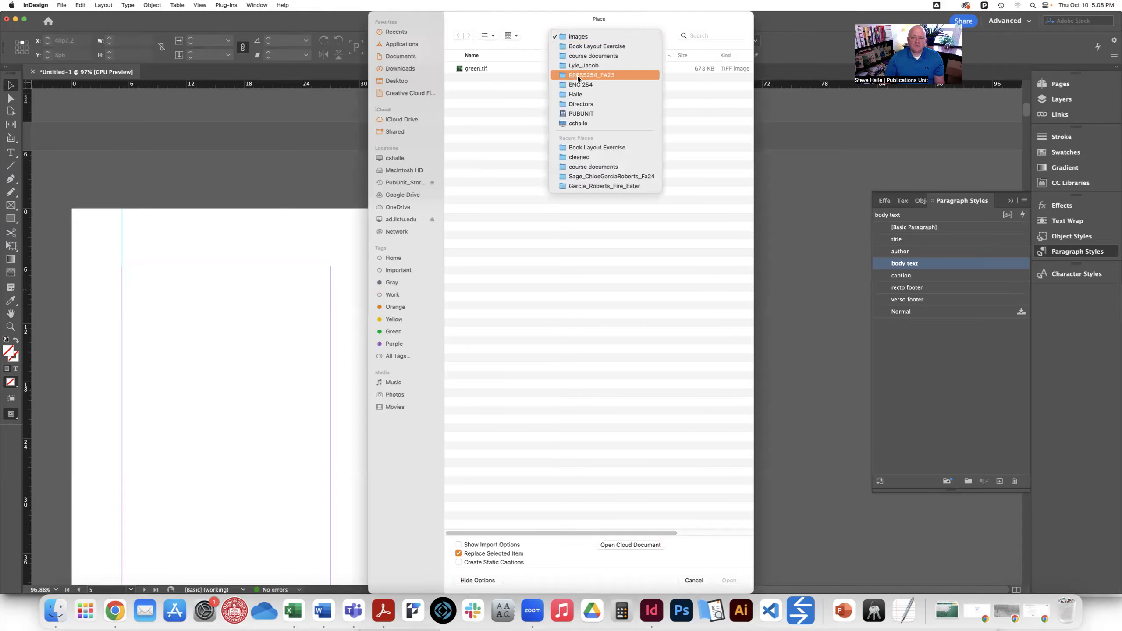
left_click(580, 157)
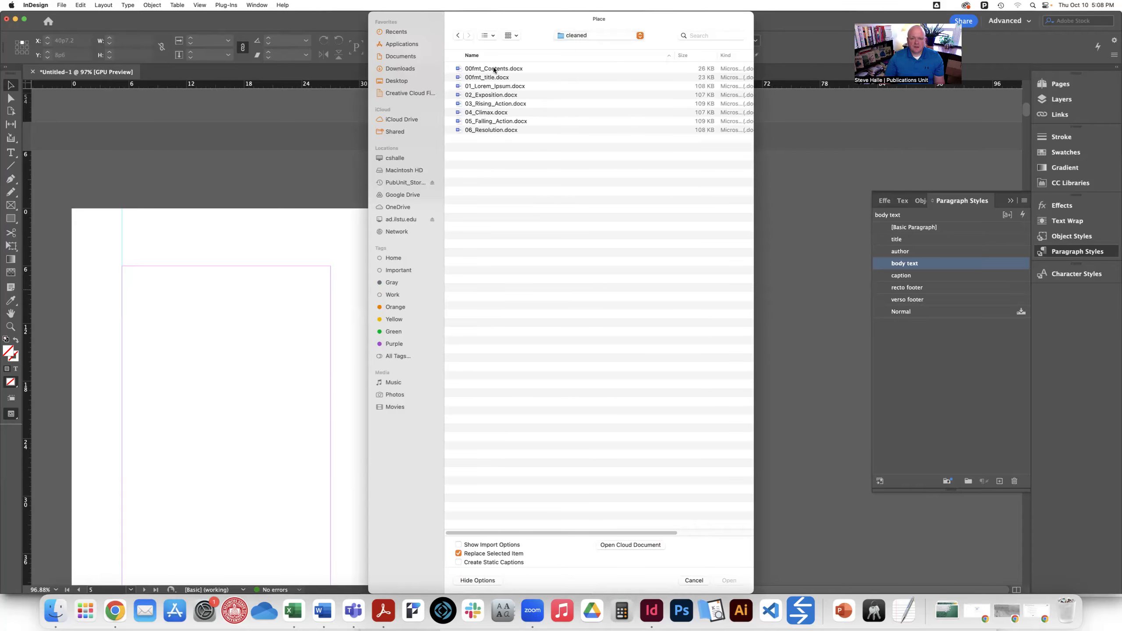
left_click(502, 70)
double_click(502, 69)
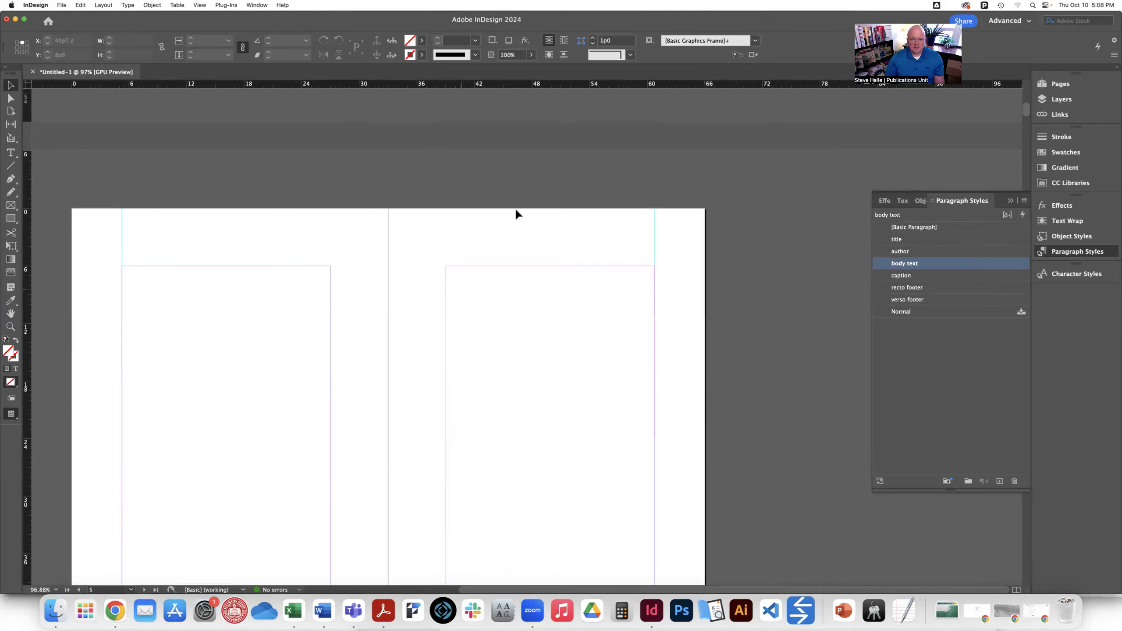
left_click(668, 411)
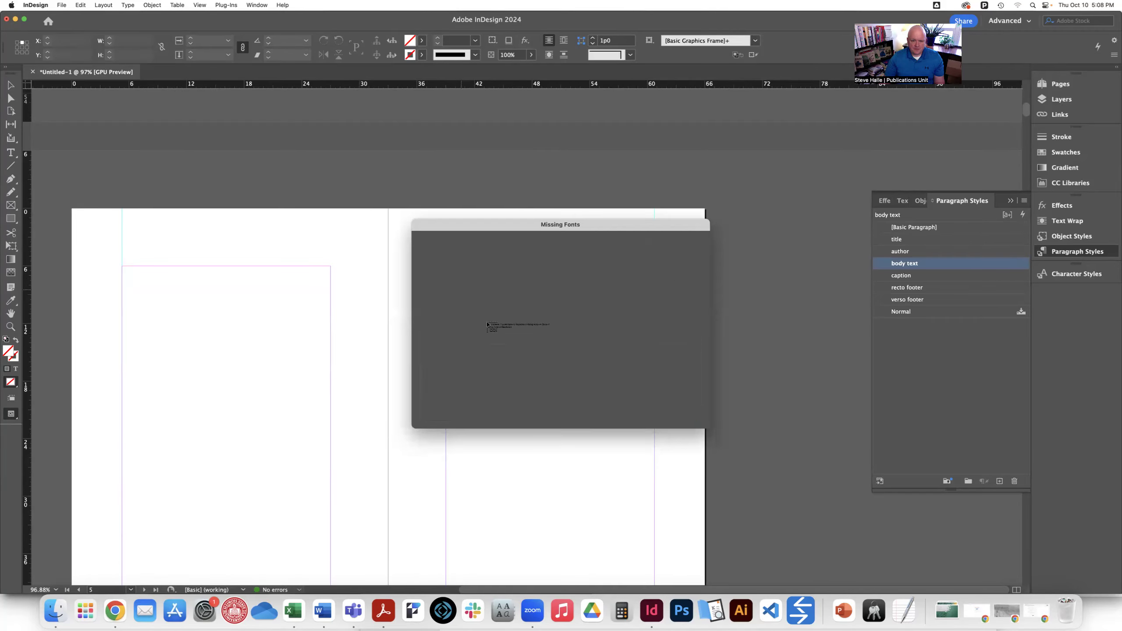
left_click(445, 269)
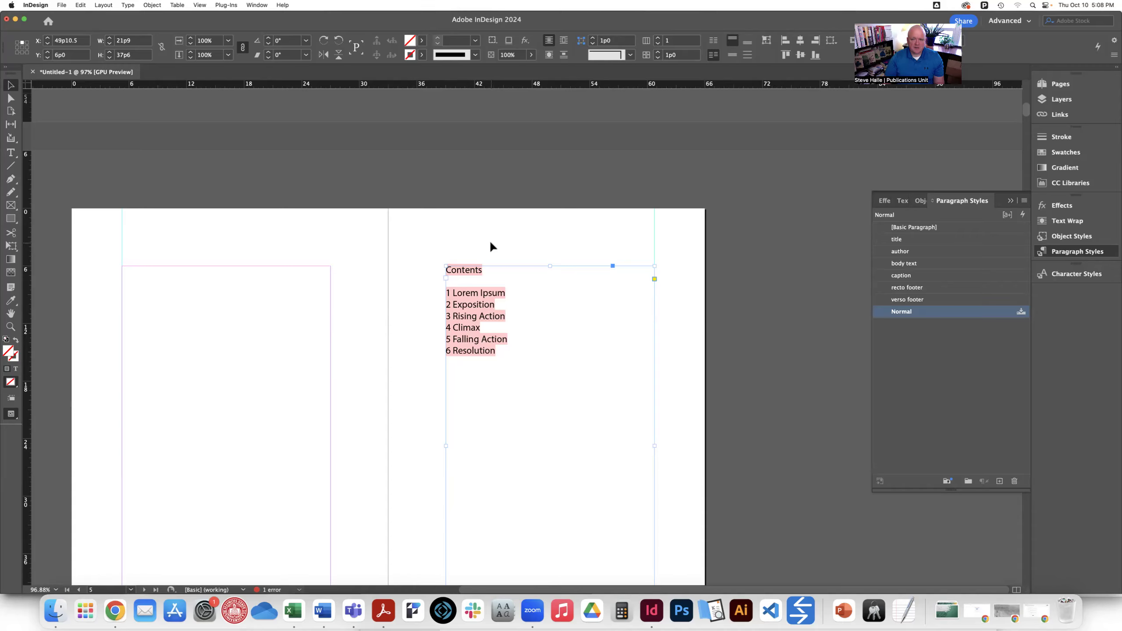
key("Delete")
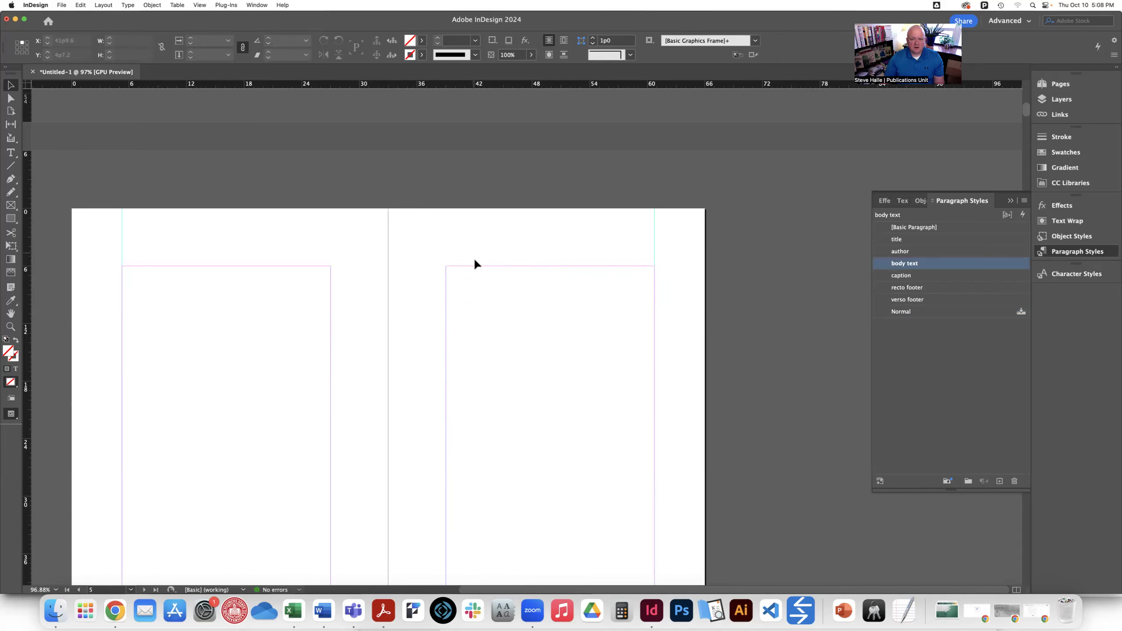
Set up a generated table of contents that includes the title paragraph style, with body text as its entry style
left_click(128, 5)
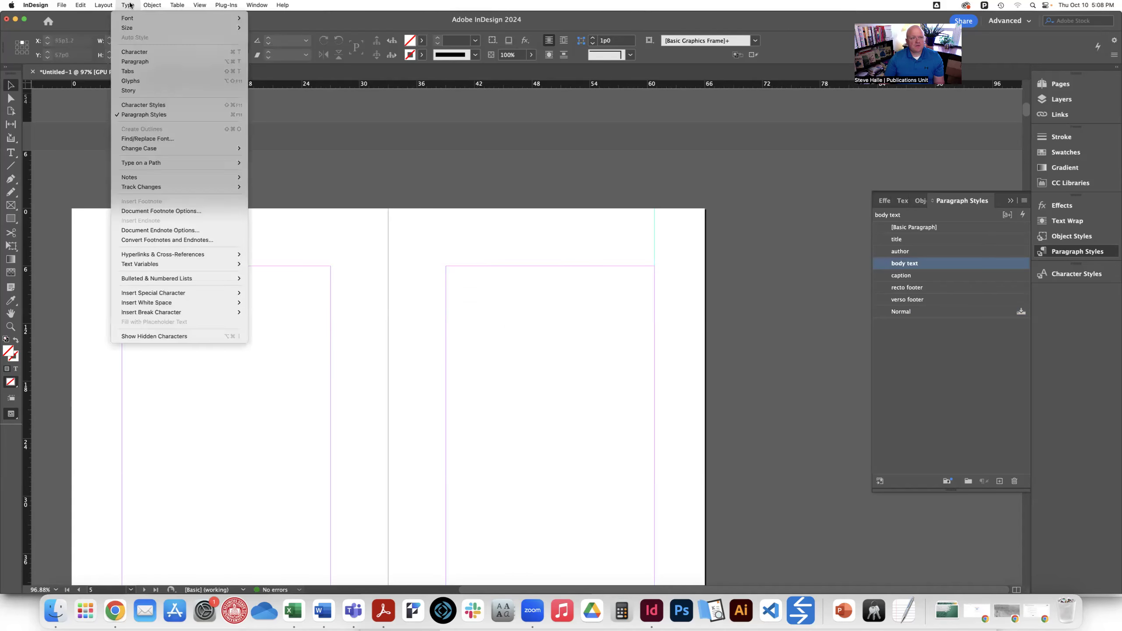
mouse_move(98, 7)
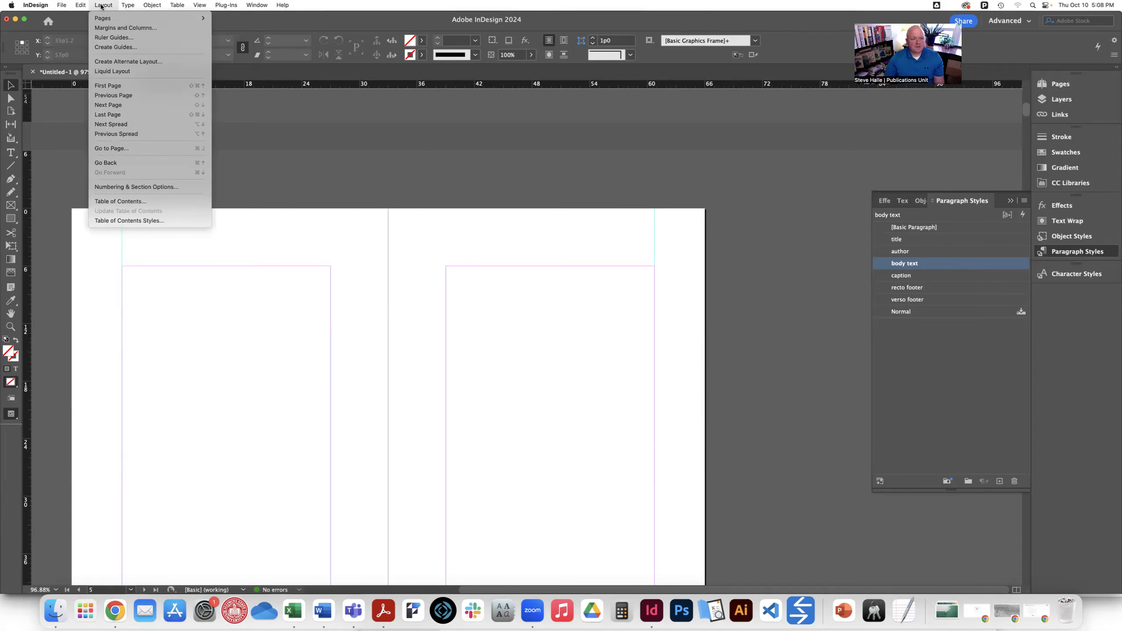
left_click(115, 201)
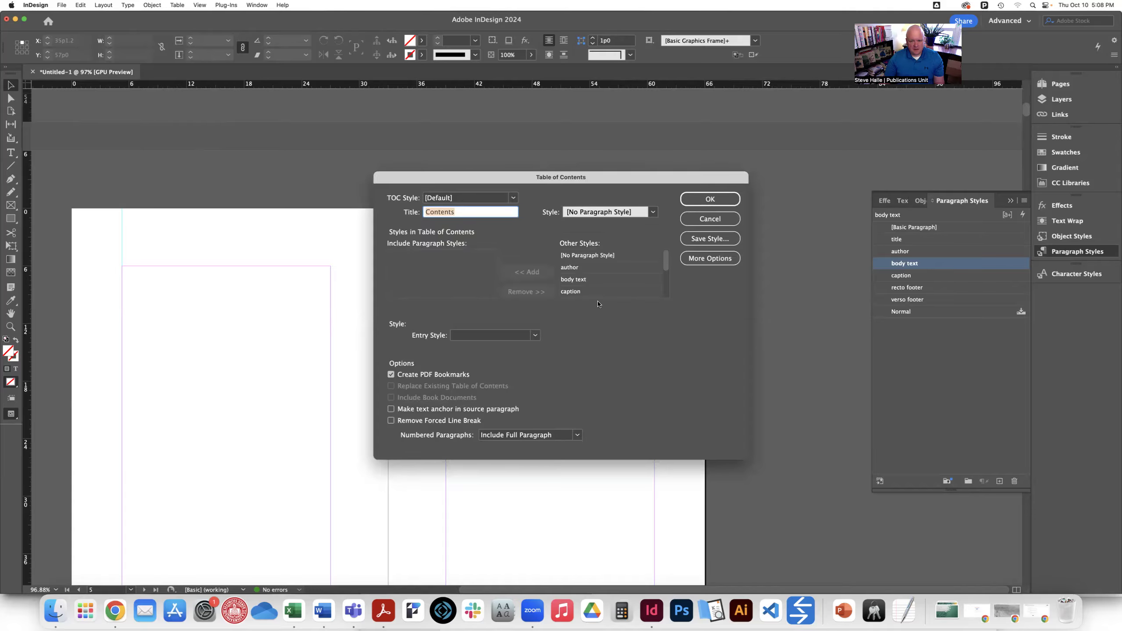
left_click_drag(666, 261, 665, 286)
left_click(571, 279)
left_click(528, 271)
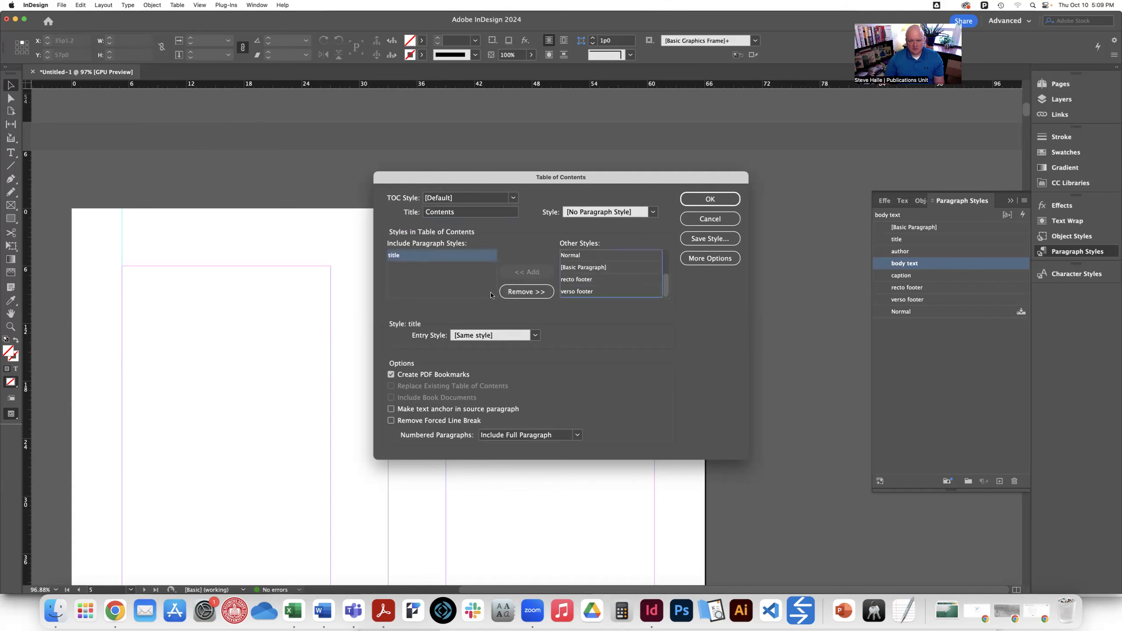
left_click(535, 335)
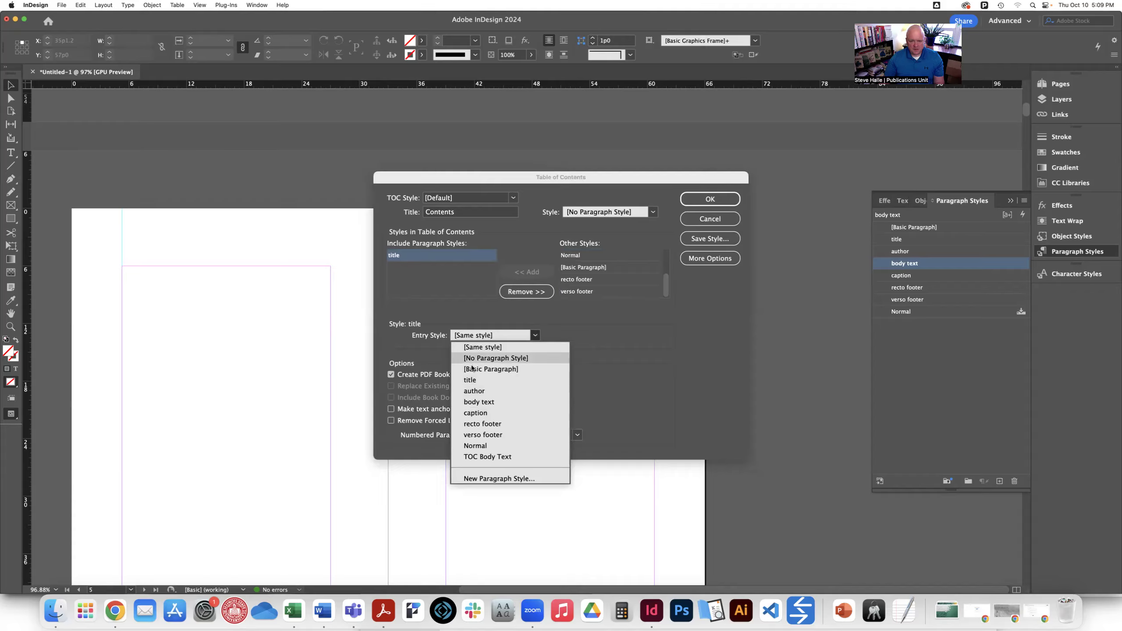
left_click(491, 403)
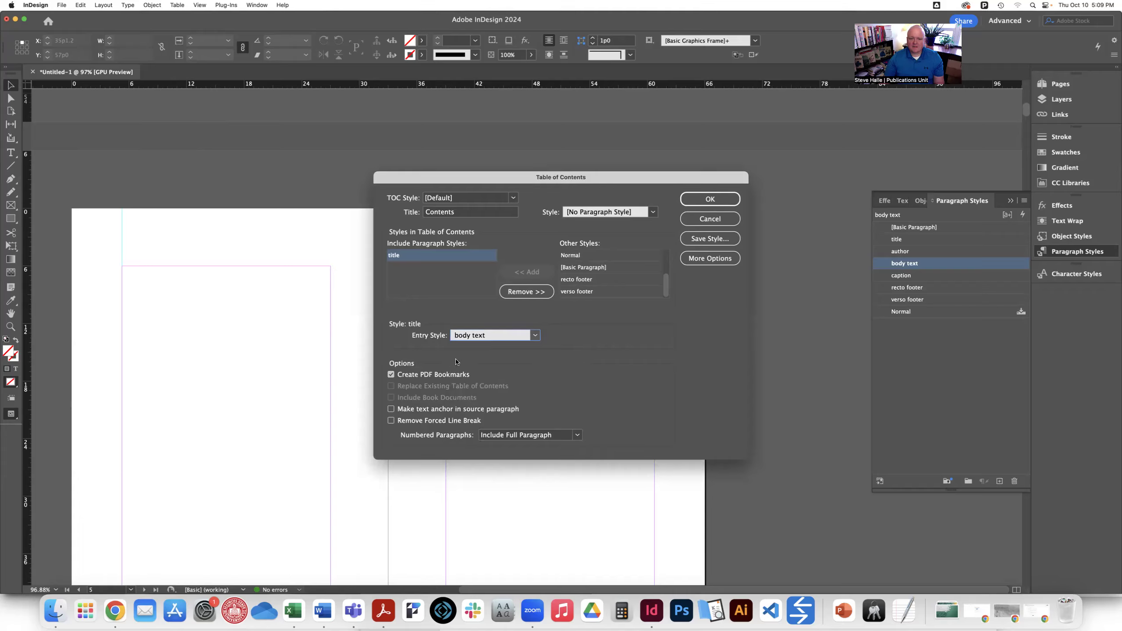
Title it "Table of Contents" and place the generated contents within the page 5 margins in a frame 21p9 wide and 37p6 high
left_click(427, 212)
type("Table of")
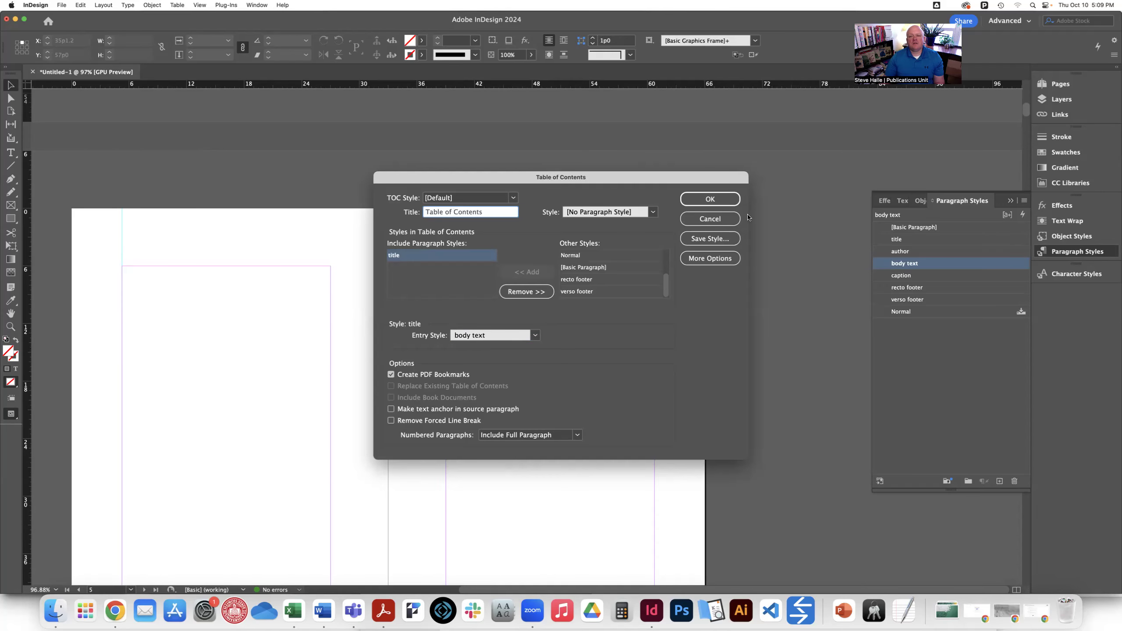
left_click(717, 198)
left_click(462, 268)
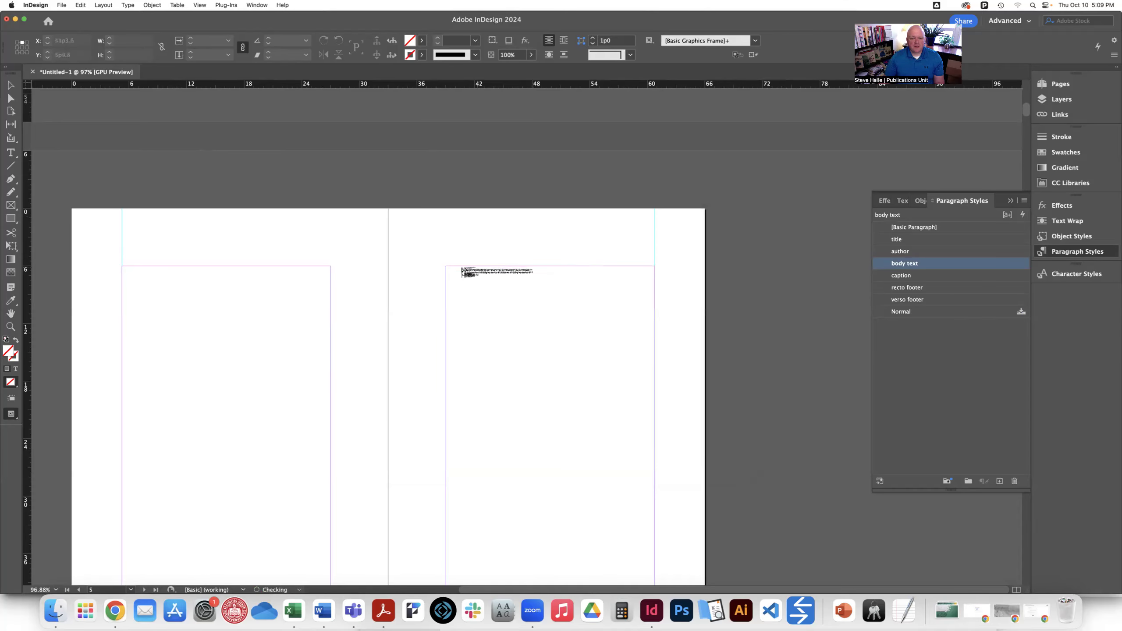
left_click(444, 265)
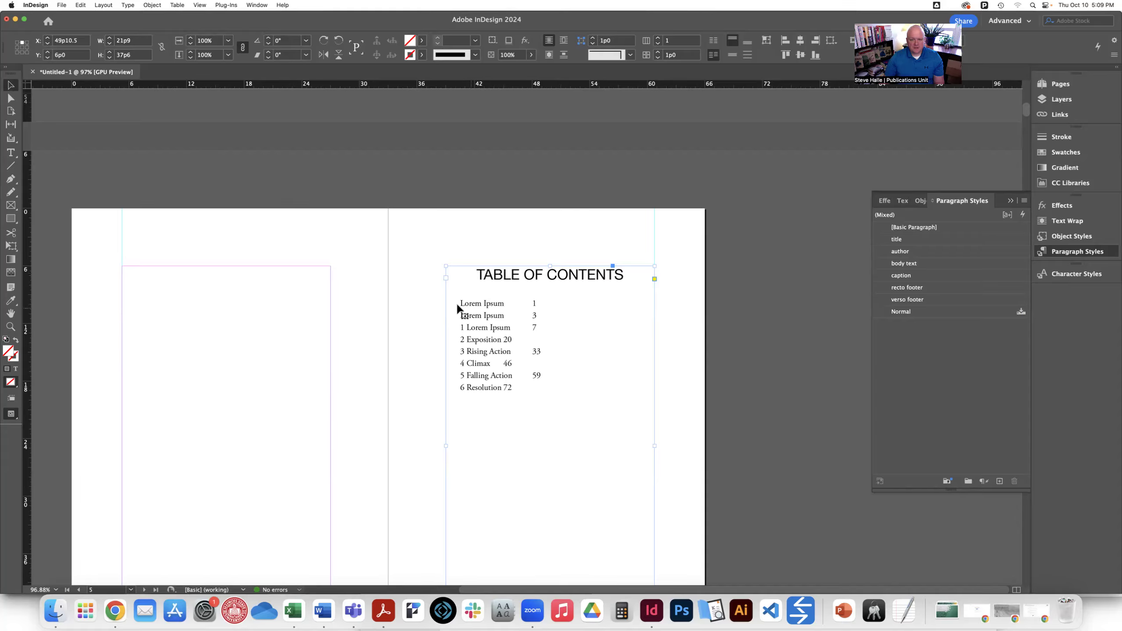
Delete the two unnumbered Lorem Ipsum entries for pages 1 and 3 from the table of contents
double_click(543, 314)
left_click_drag(460, 303, 552, 313)
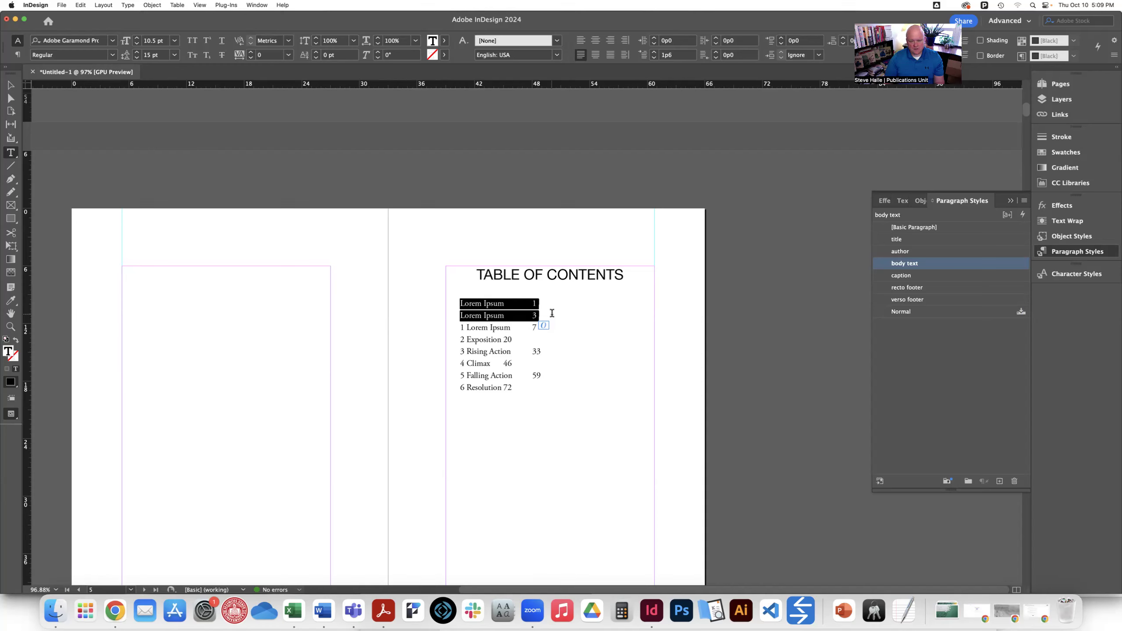
key("BackSpace")
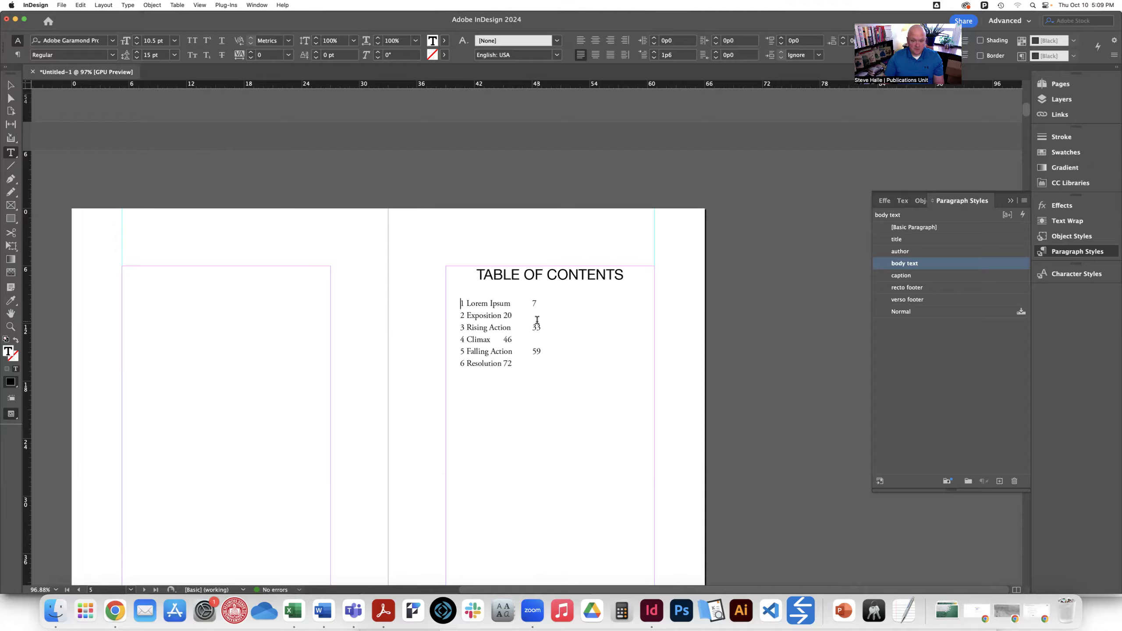
Add an extra tab before the page numbers of Exposition, Climax and Resolution to align them with the other entries
left_click(520, 322)
key("Tab")
left_click(503, 339)
key("Tab")
left_click(504, 364)
key("Tab")
left_click(11, 85)
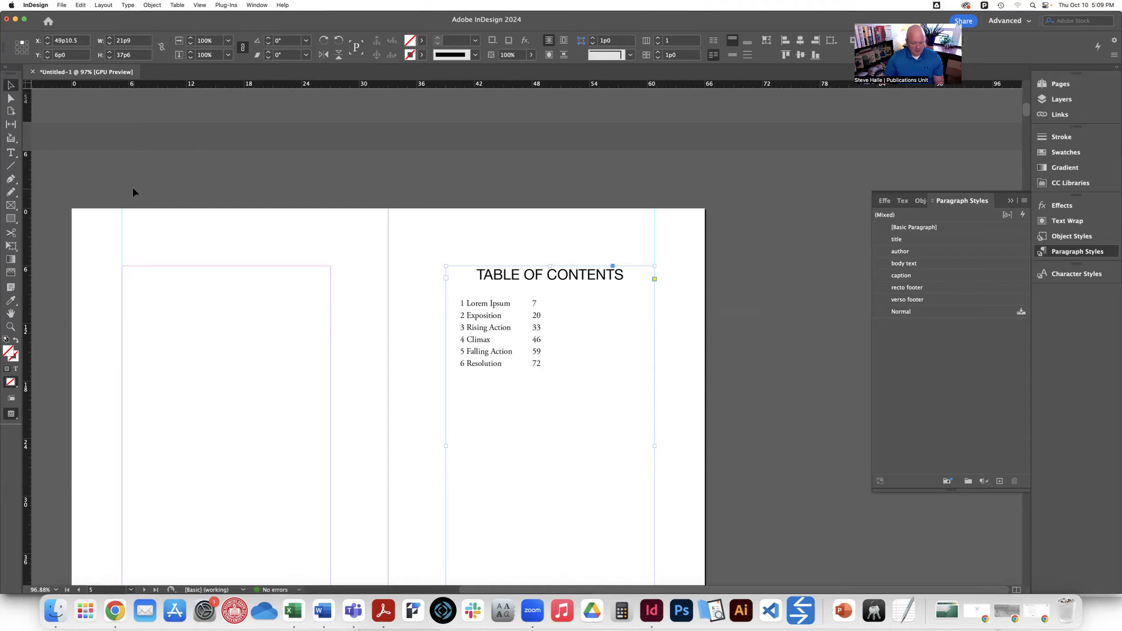
Save the document in the layout folder of Book Layout Exercise, naming it with the designer's surname followed by _layout
key("super+s")
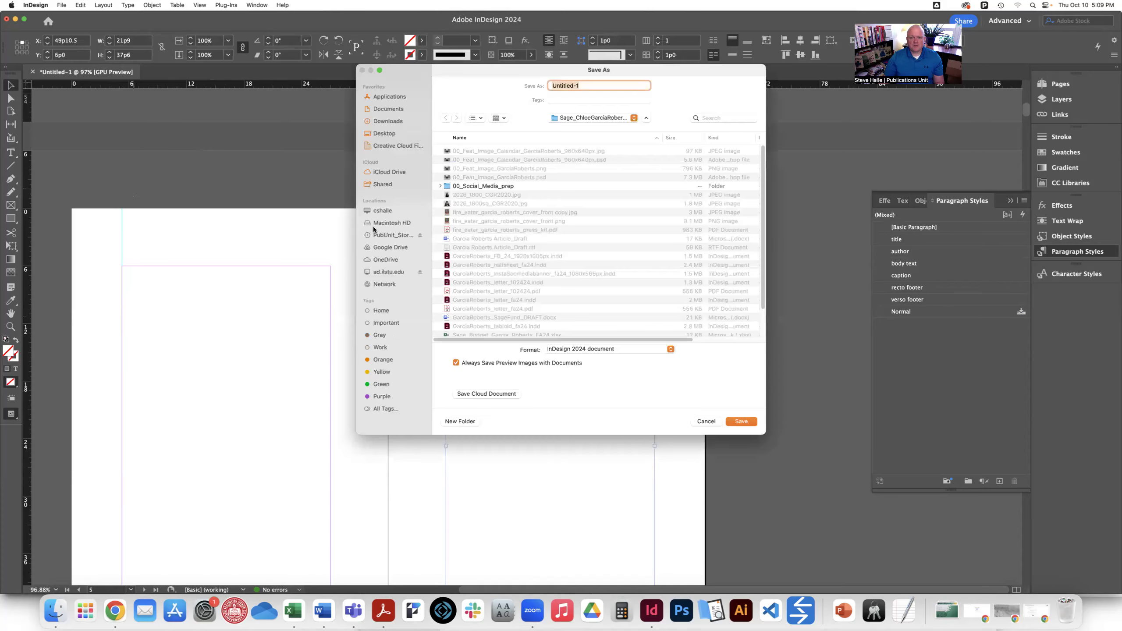
left_click(634, 119)
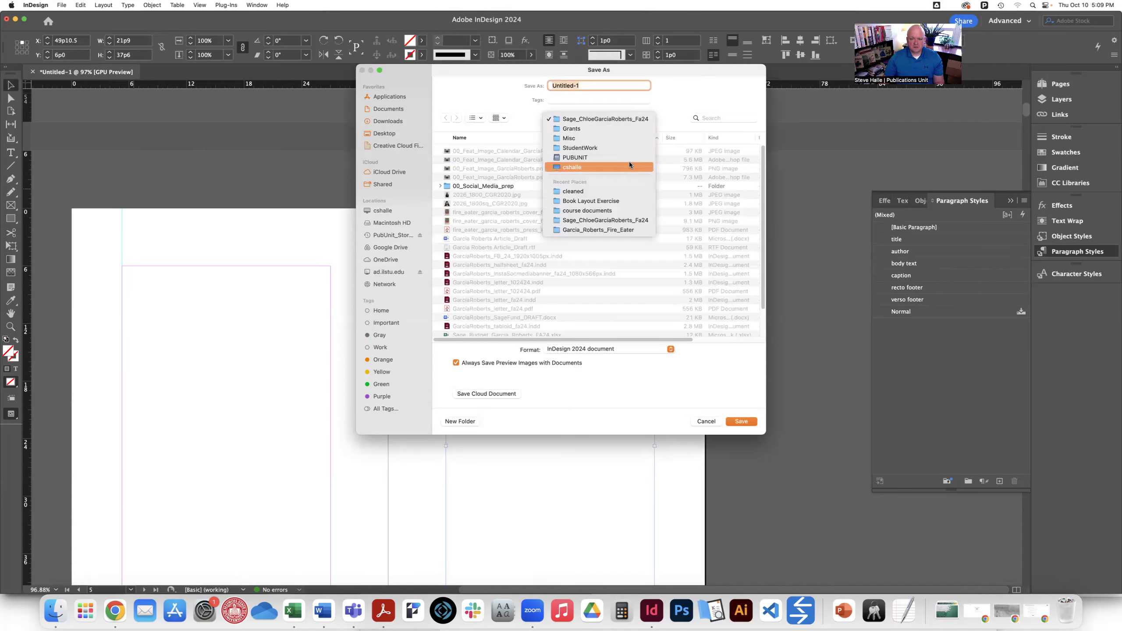
left_click(603, 202)
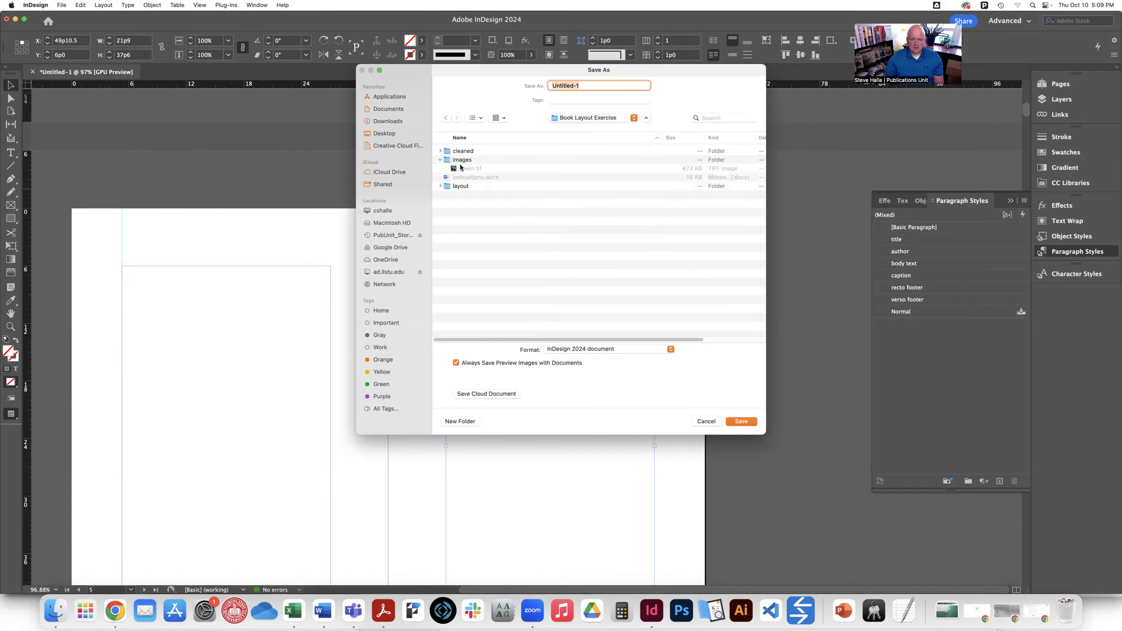
double_click(460, 185)
triple_click(594, 88)
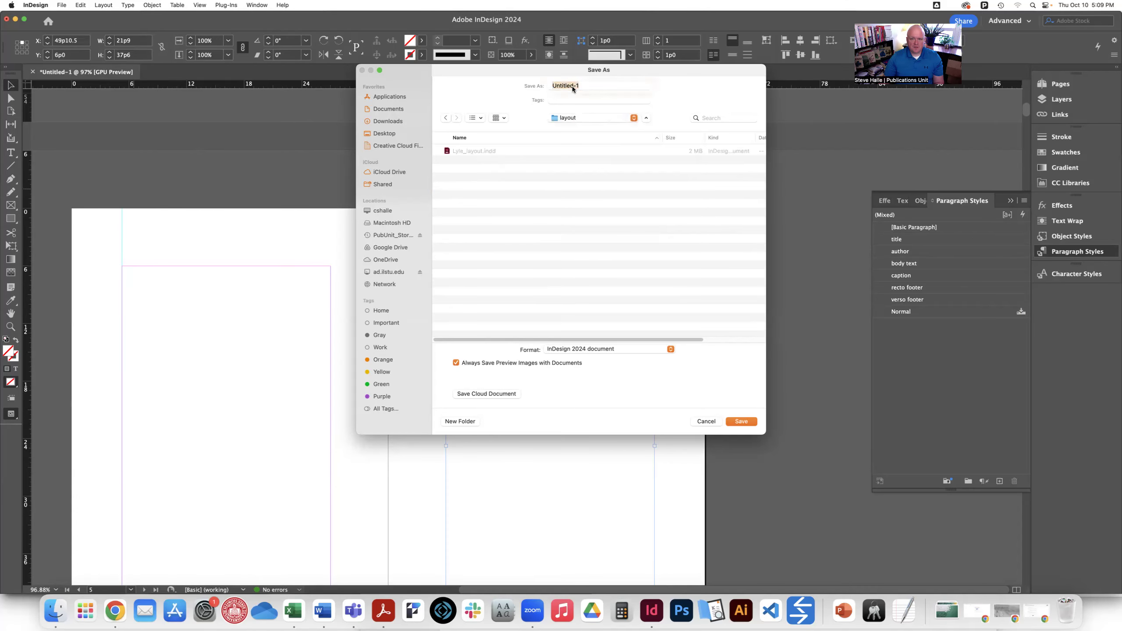
type("halle")
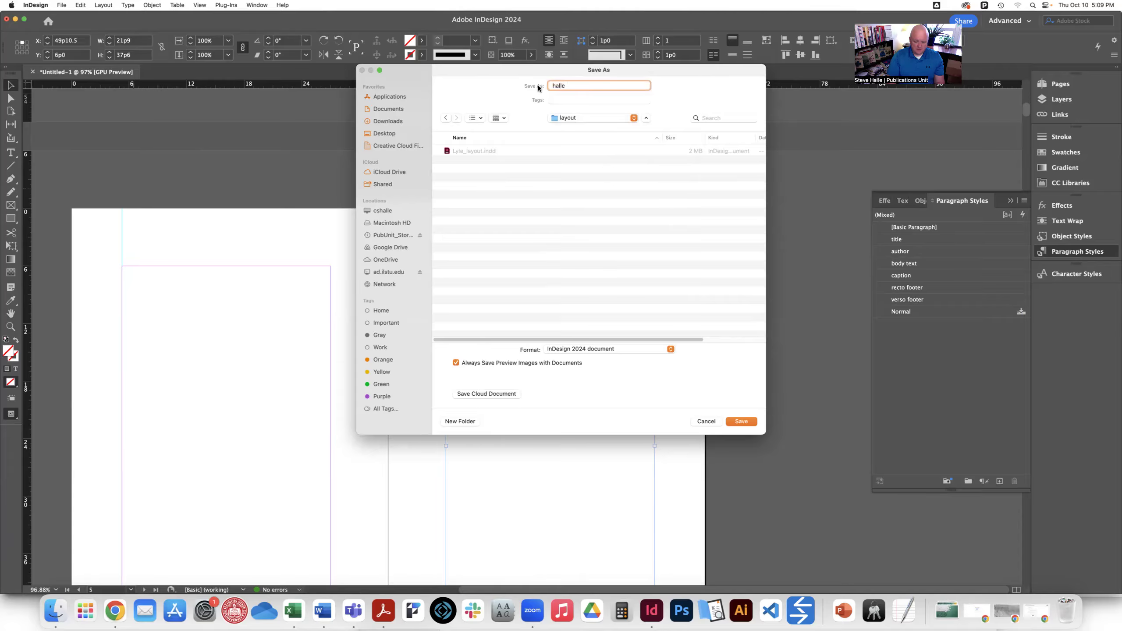
type("_layout")
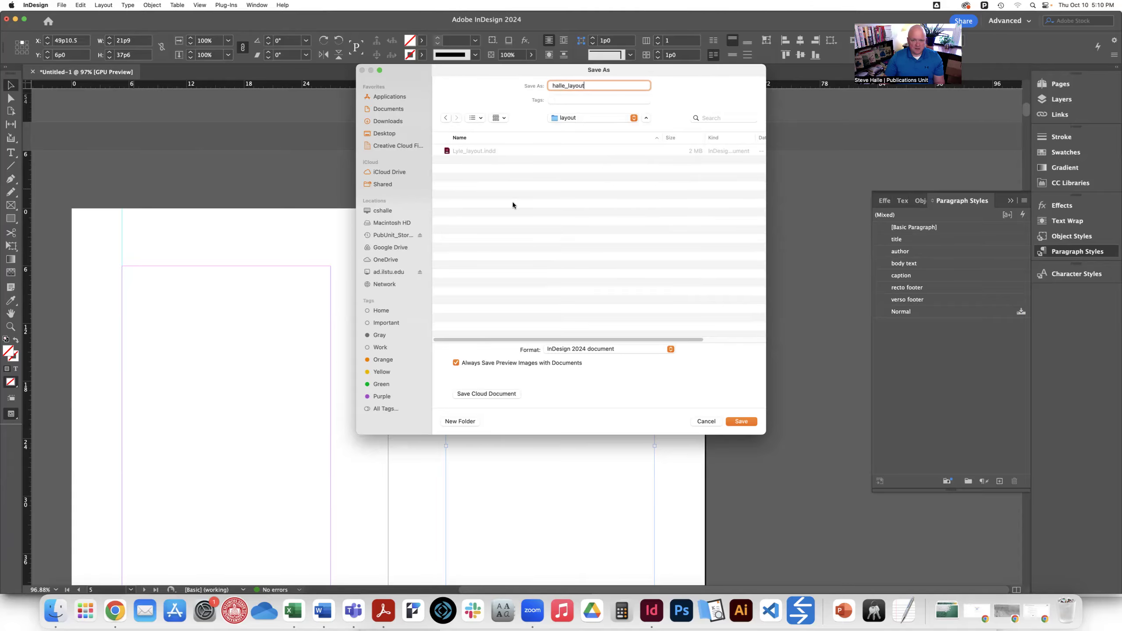
left_click(743, 419)
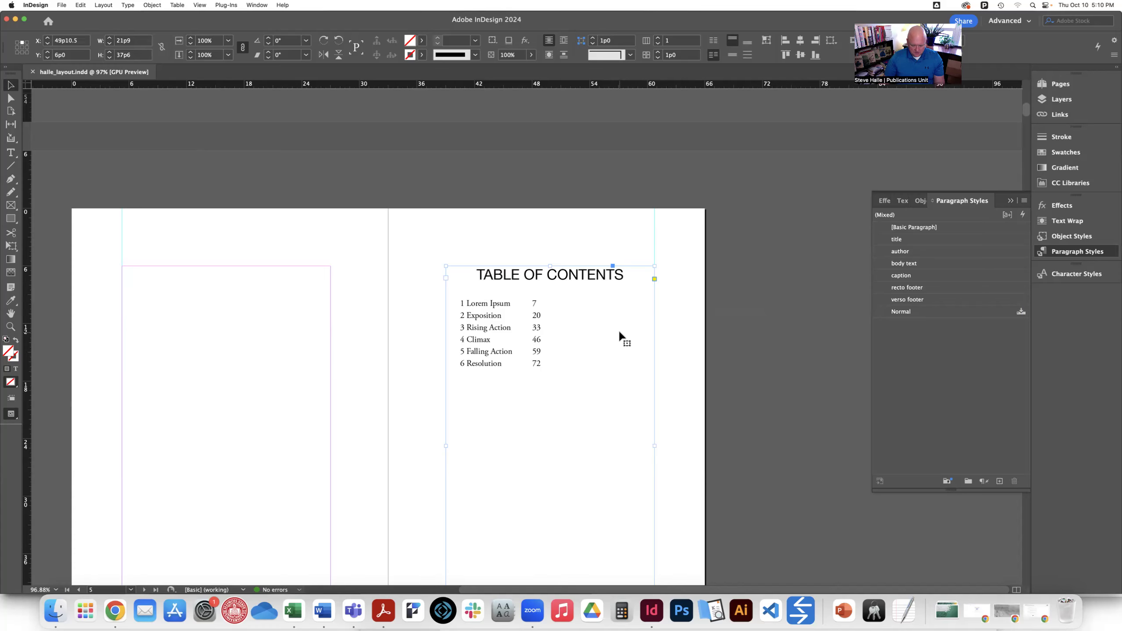
Return to page 1 and preview the title page without guides or frame edges
left_click(1060, 83)
scroll(513, 180, "up", 20)
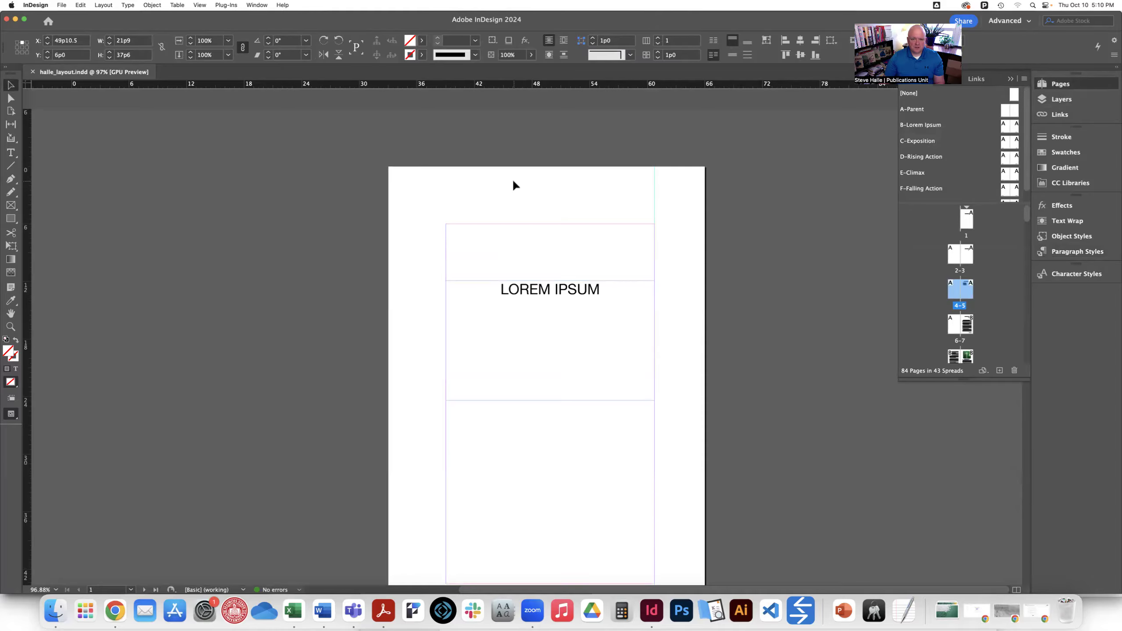
left_click(285, 149)
key("w")
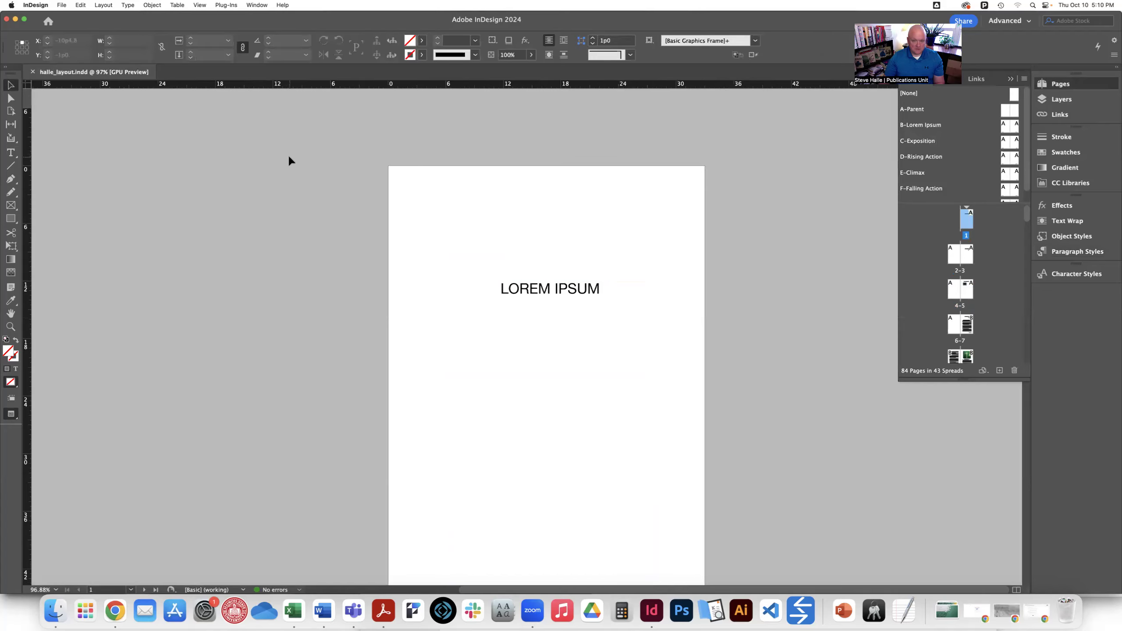
scroll(170, 449, "down", 3)
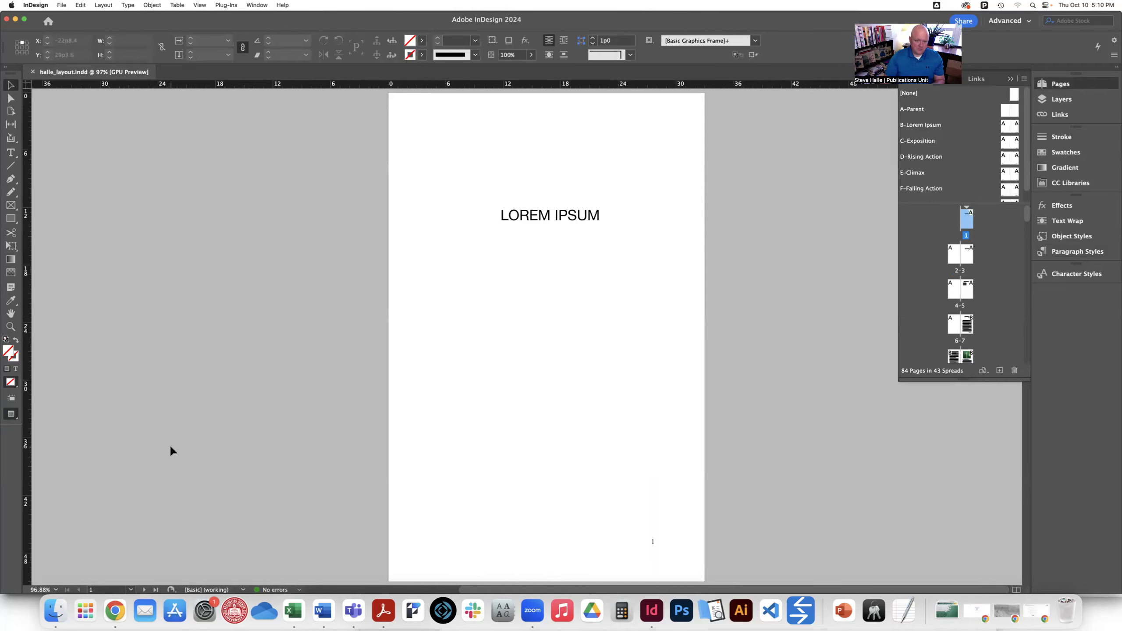
Page through the previewed spreads from page 1 to the last page, checking the body text and running footers
left_click(145, 589)
left_click(145, 589)
left_click(145, 589)
left_click(145, 590)
left_click(145, 590)
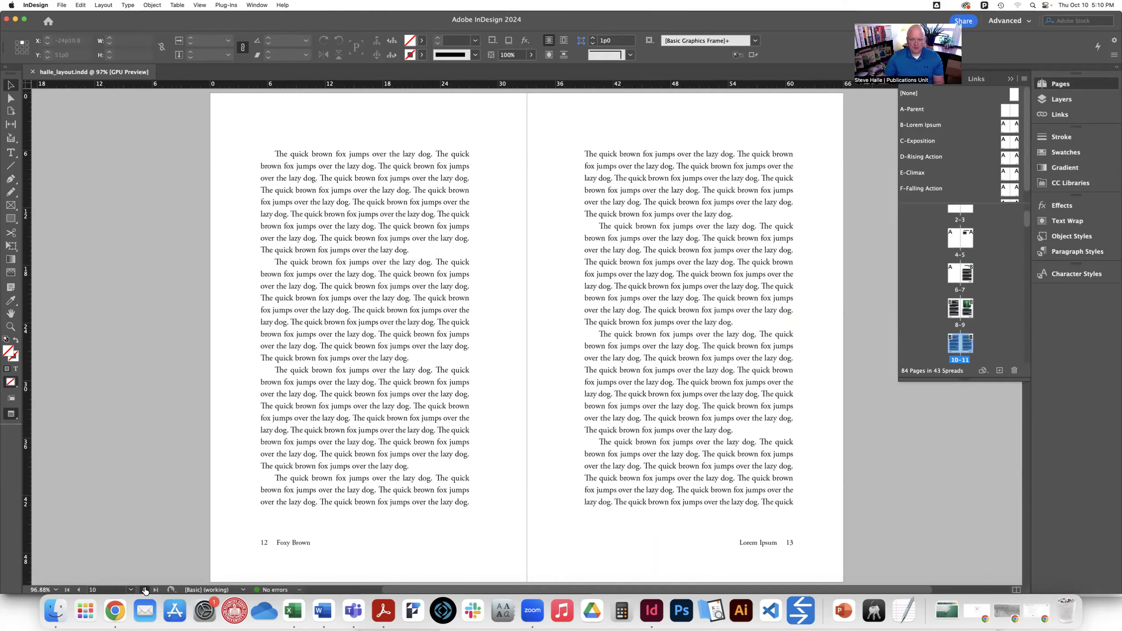
left_click(145, 589)
left_click(145, 589)
left_click(145, 590)
left_click(145, 589)
left_click(145, 589)
left_click(145, 589)
left_click(145, 589)
left_click(145, 589)
left_click(145, 589)
left_click(145, 589)
left_click(145, 590)
left_click(145, 589)
left_click(145, 589)
left_click(145, 590)
left_click(145, 589)
left_click(145, 589)
left_click(145, 590)
left_click(145, 589)
left_click(145, 590)
left_click(145, 589)
left_click(145, 589)
left_click(145, 590)
left_click(145, 589)
left_click(145, 589)
left_click(145, 589)
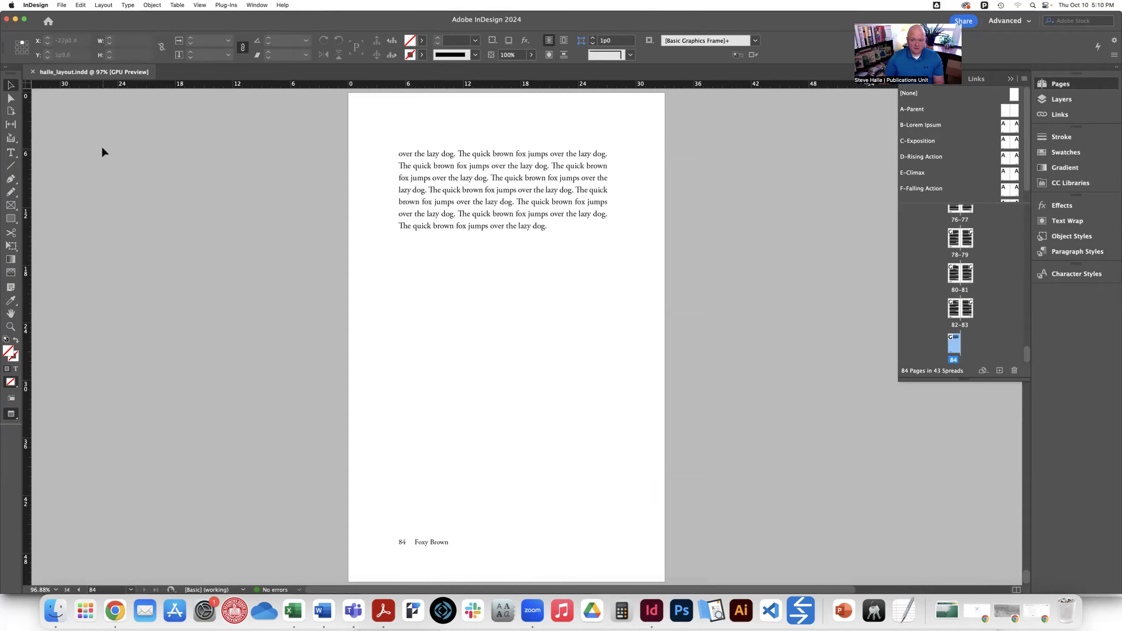
left_click(561, 611)
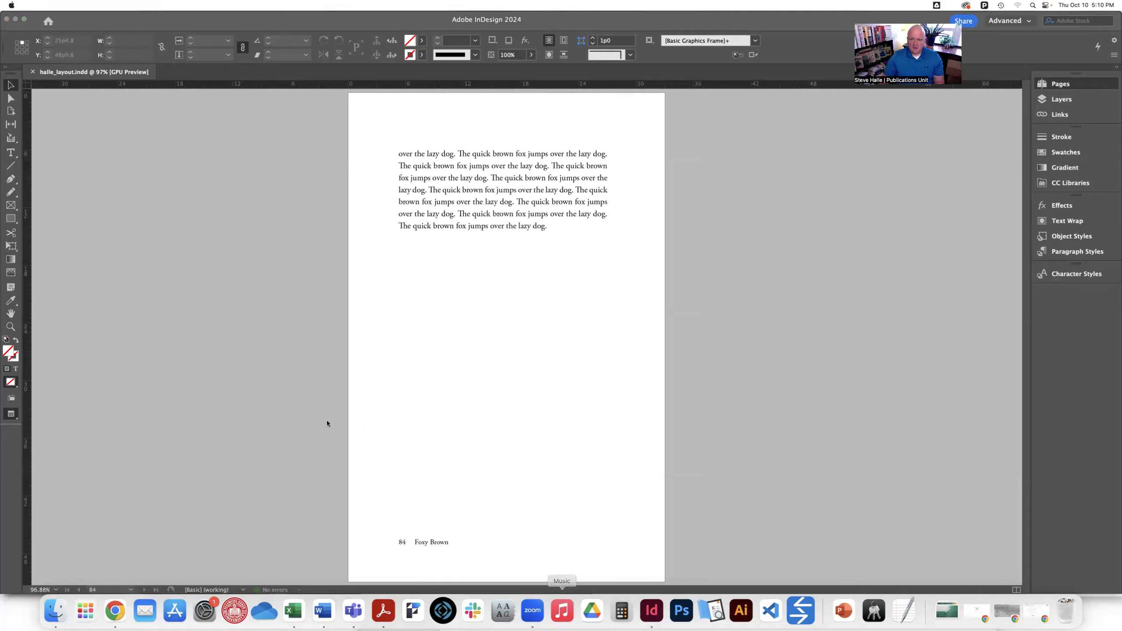